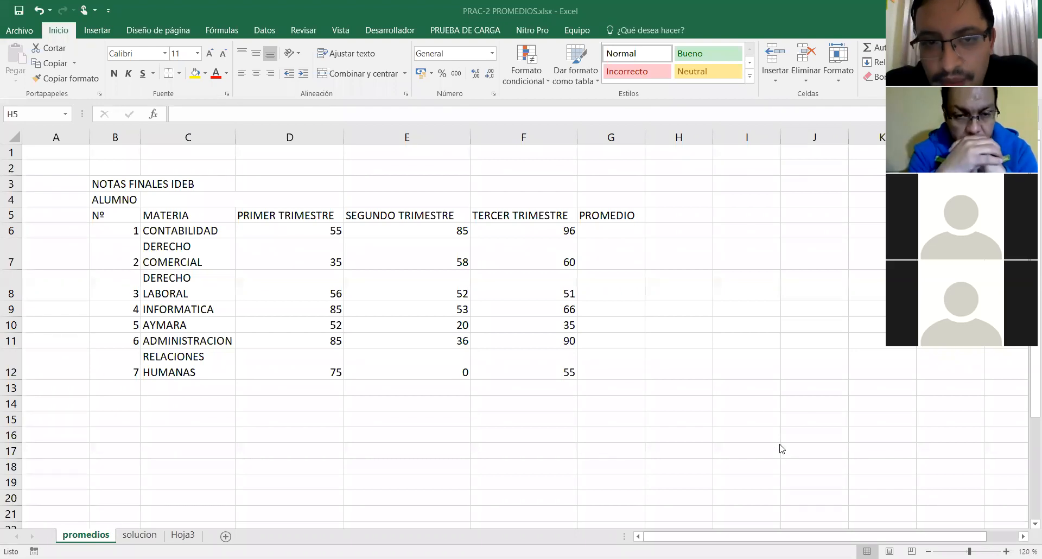
Step: Average CONTABILIDAD's three trimester grades in G6 with =PROMEDIO(D6:F6) and copy the formula down through G12
click(629, 233)
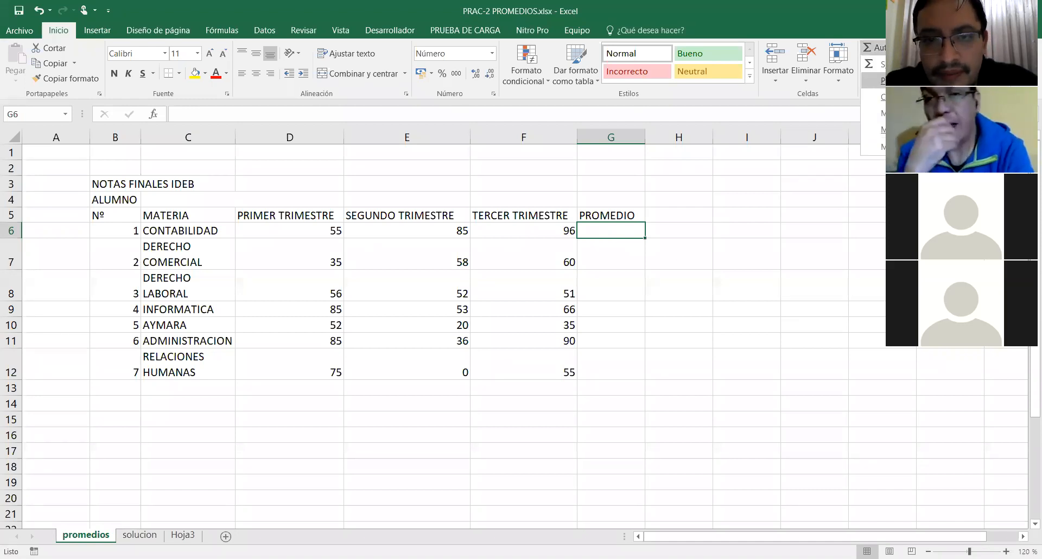
click(872, 81)
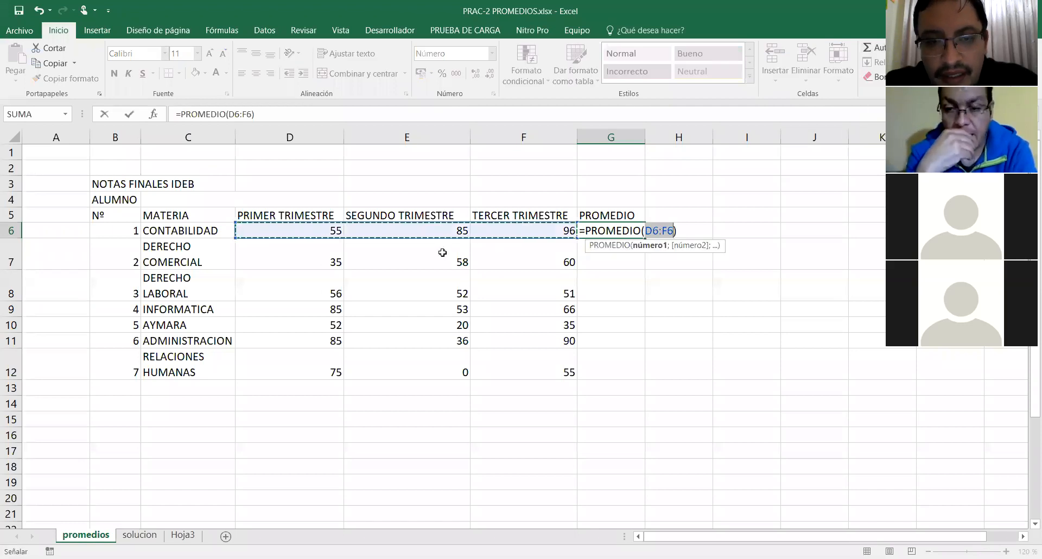
key(Return)
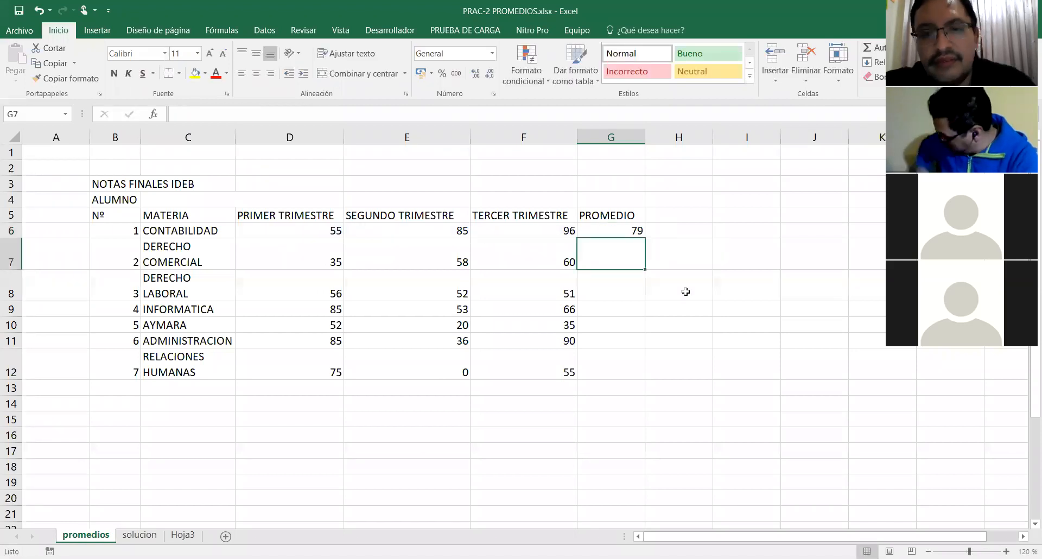
click(623, 234)
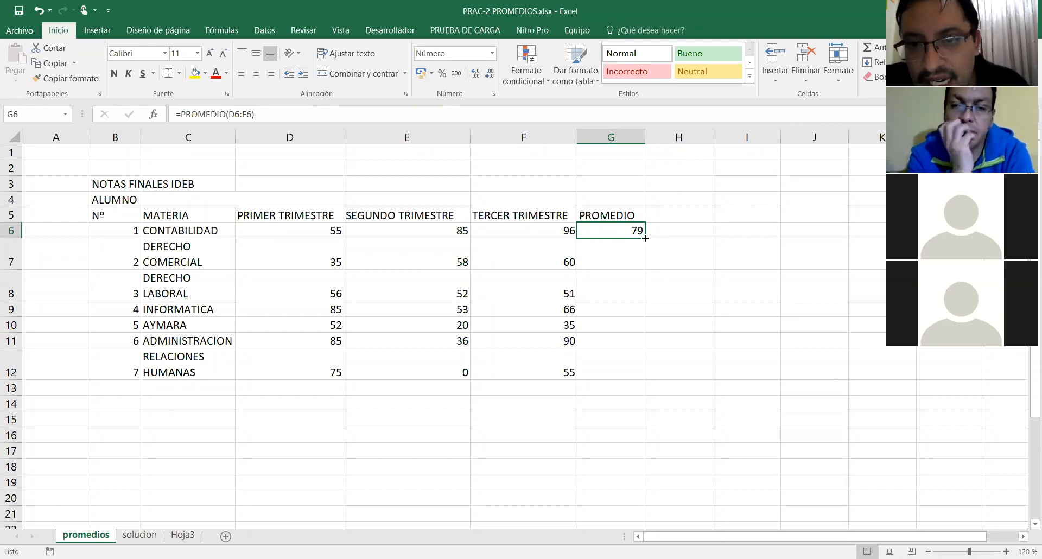
drag(644, 237, 641, 370)
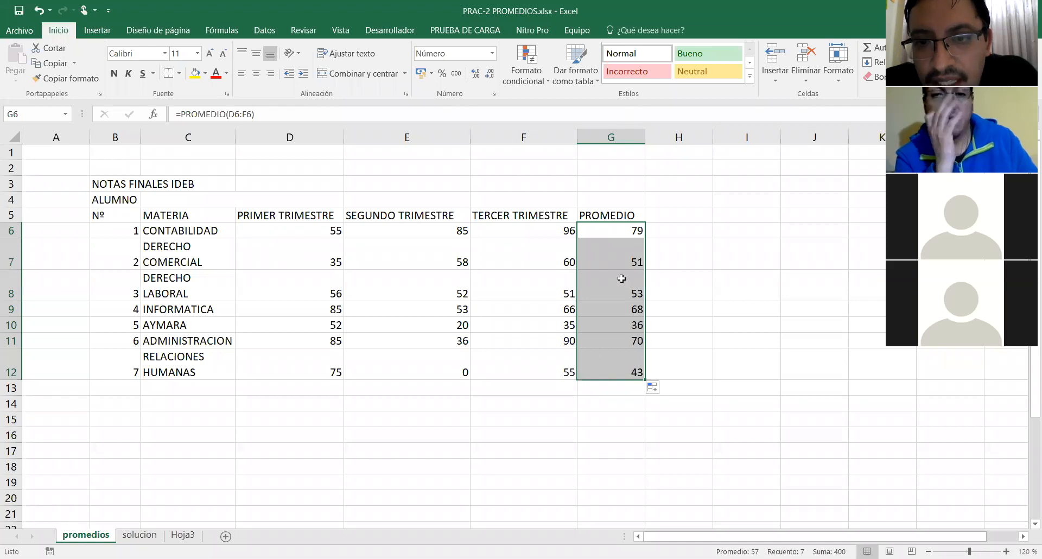
Step: Examine the copied PROMEDIO formulas cell by cell to see which grade ranges each row references
click(619, 256)
click(613, 286)
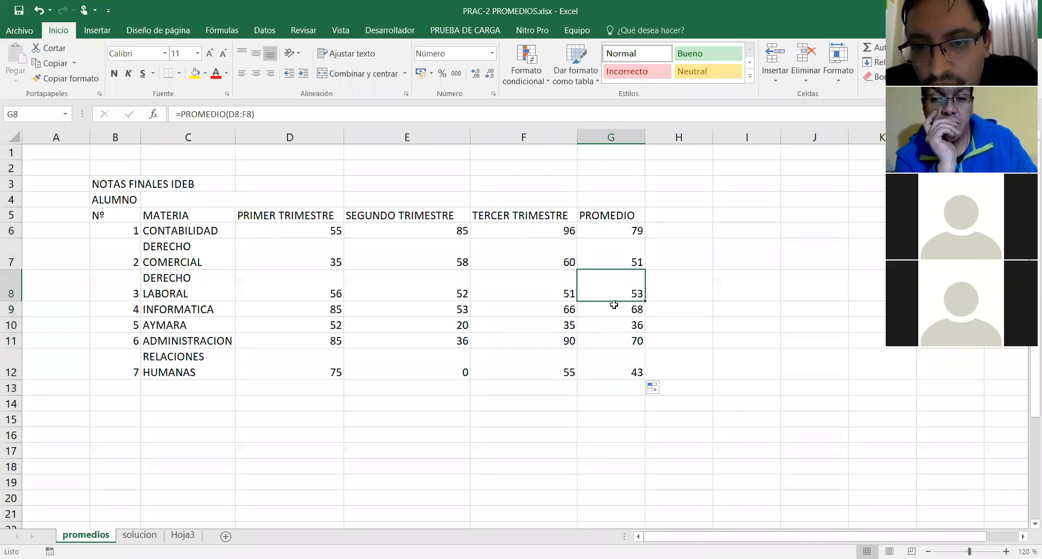
click(612, 310)
click(613, 323)
click(613, 343)
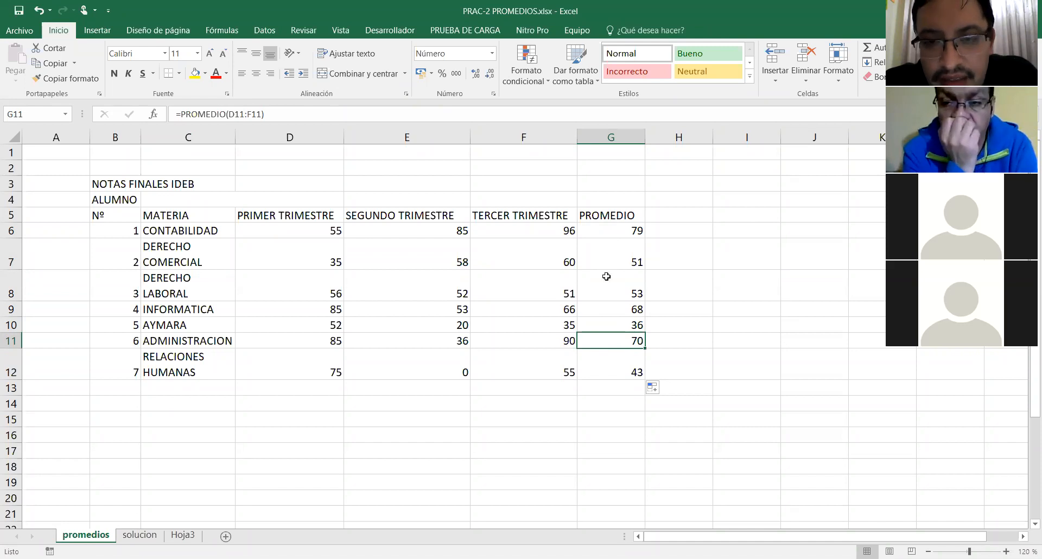
click(624, 228)
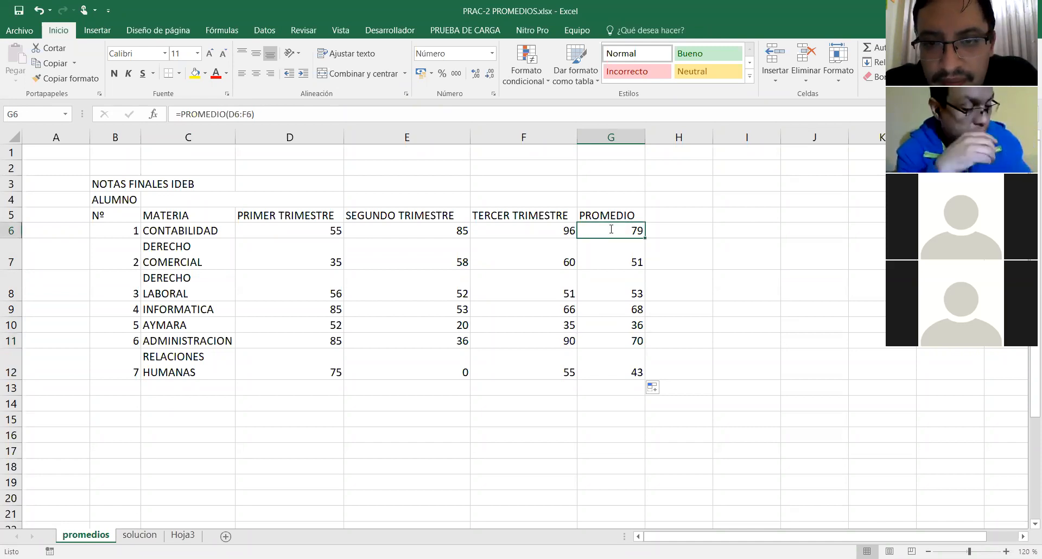
key(Return)
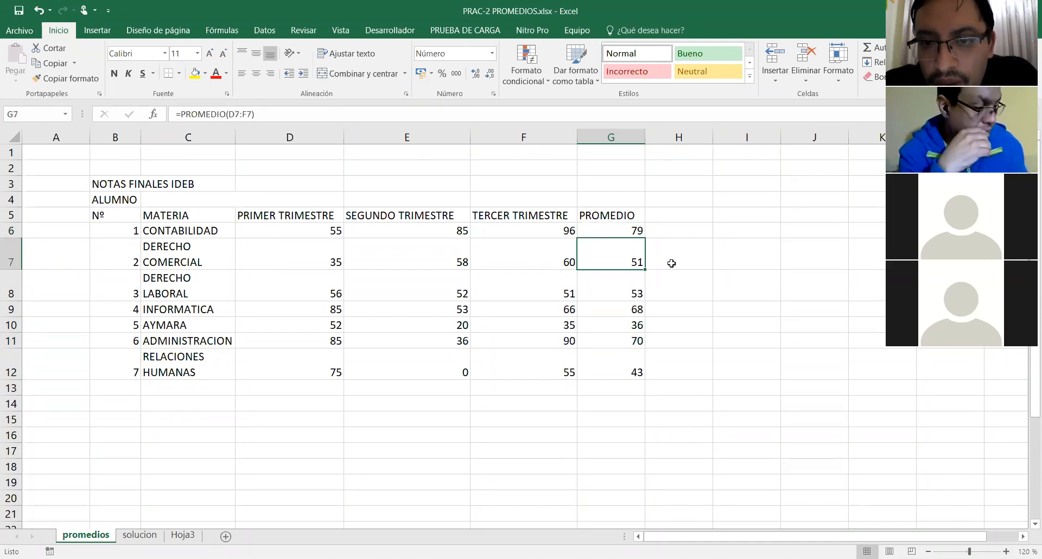
click(681, 228)
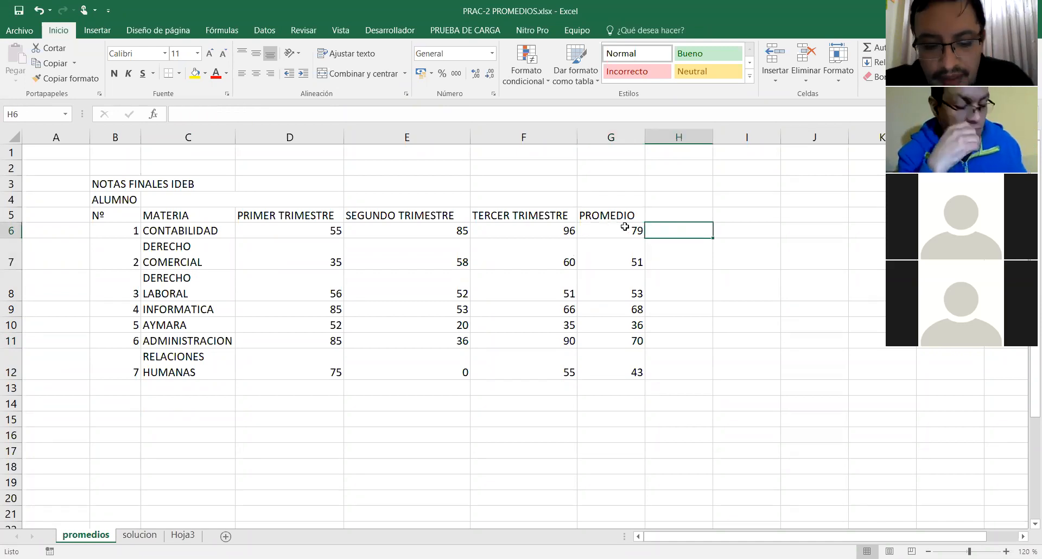
Step: Clear the averages in G6:G12 and enter the manual average formula =(D6+E6+F6)/3 in G6
drag(620, 233, 626, 369)
key(Delete)
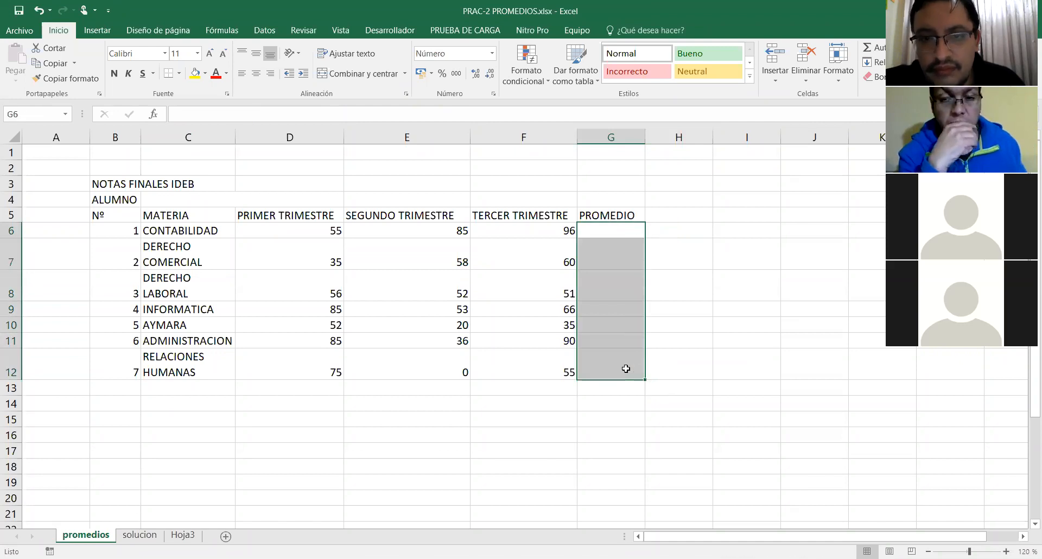
double_click(611, 231)
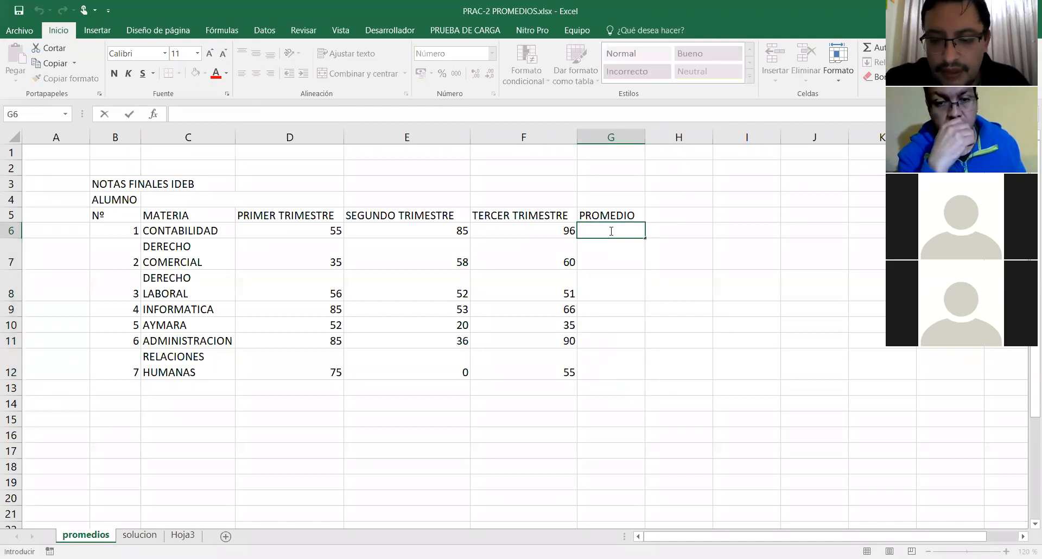
text(=()
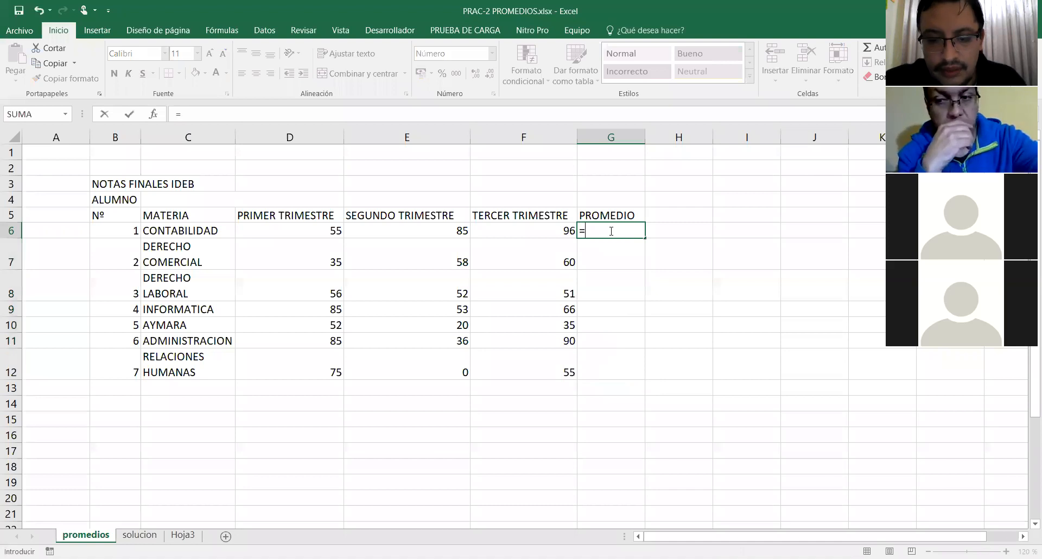
click(332, 233)
text(+)
click(378, 229)
text(+)
click(498, 231)
text())
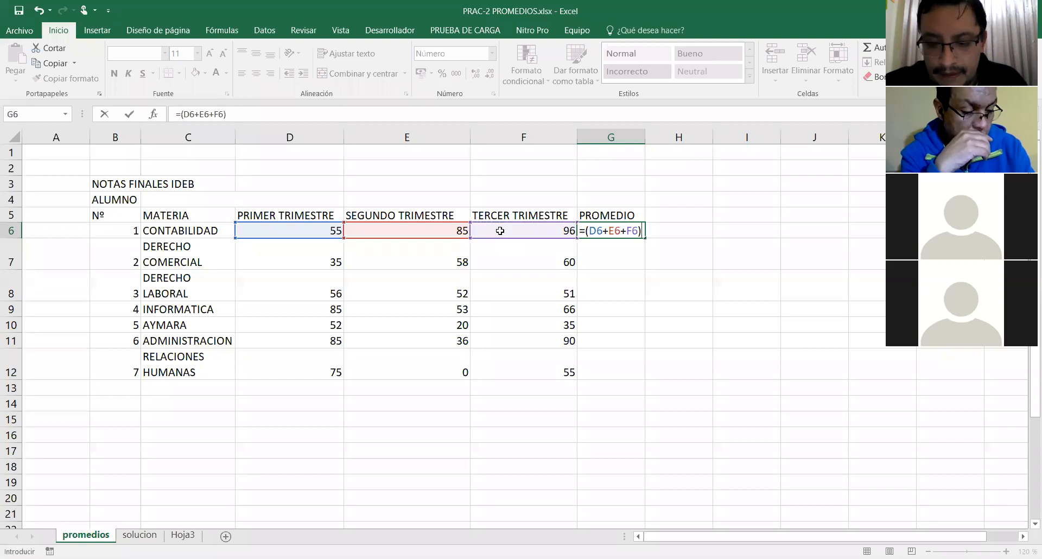
text(/3)
key(Return)
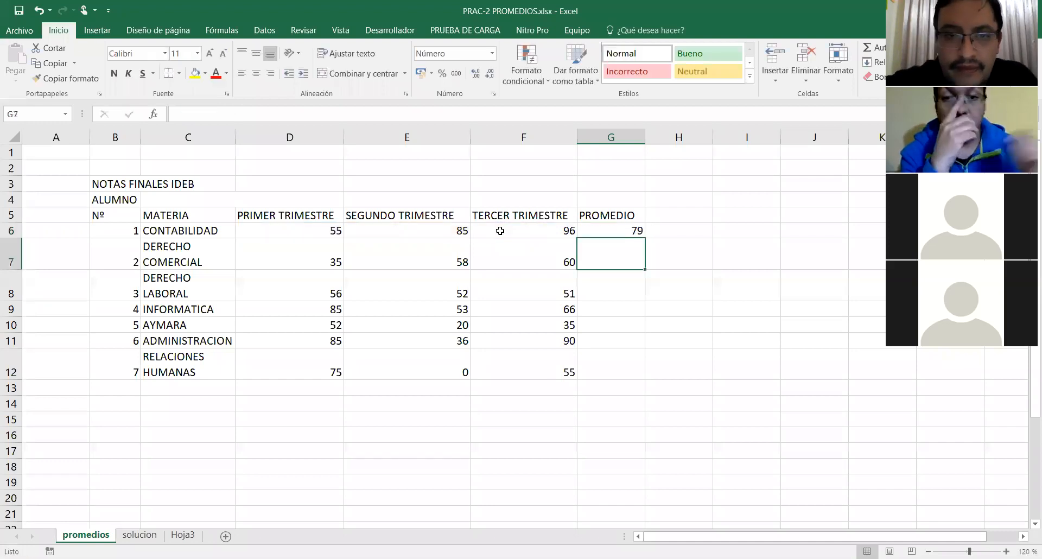
Step: Review the references in G6's average formula and copy it down the PROMEDIO column through G12
click(635, 231)
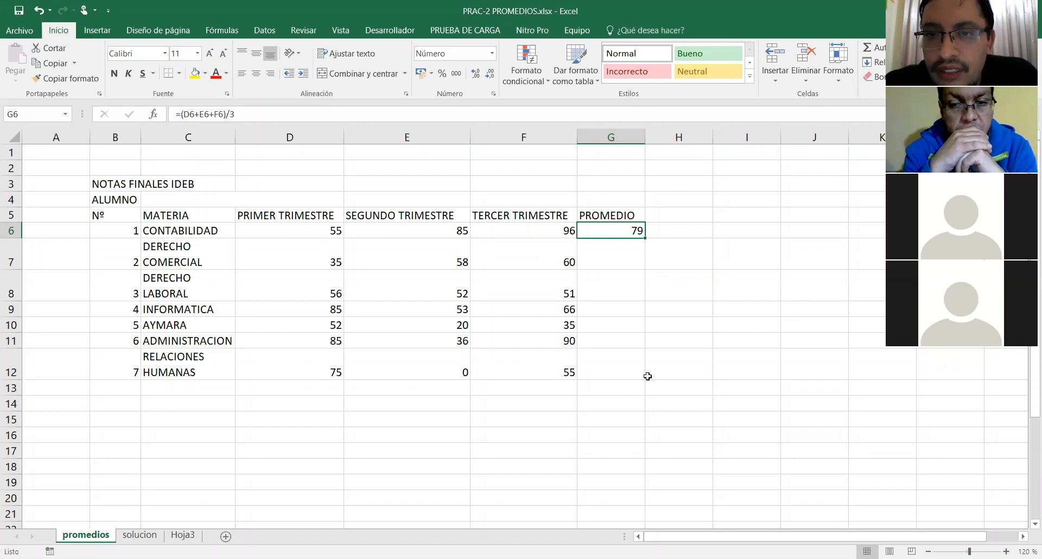
double_click(627, 231)
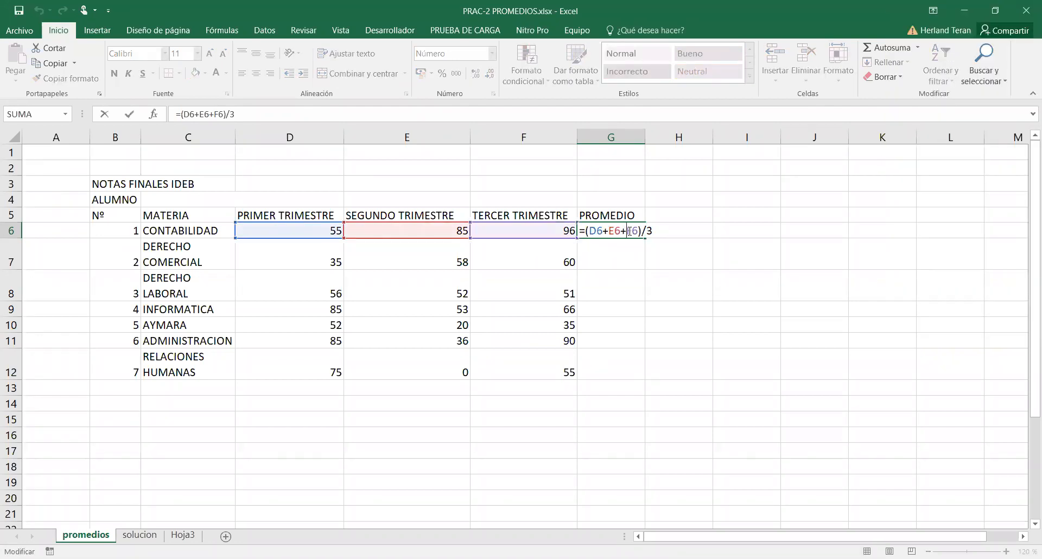
key(Return)
click(632, 234)
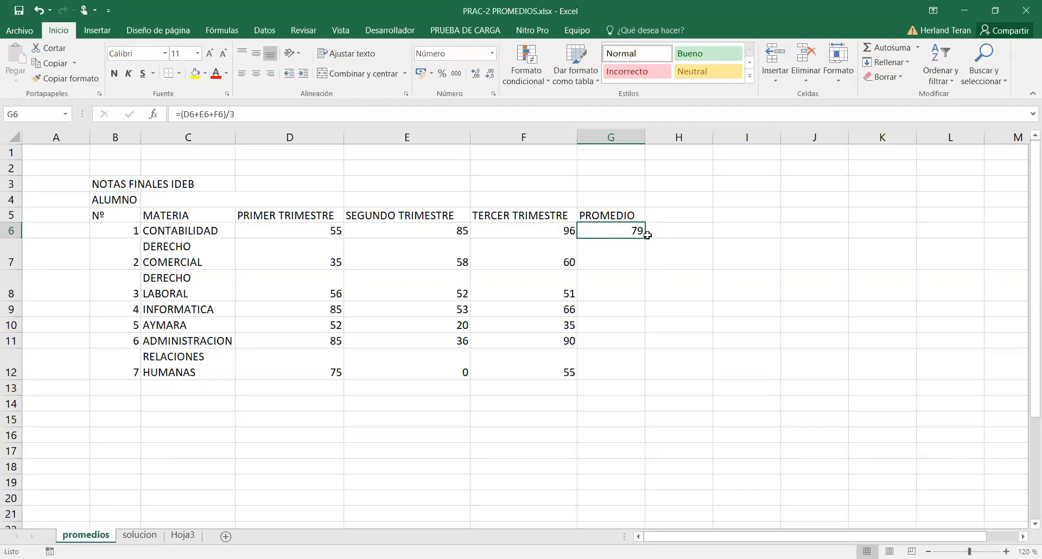
drag(647, 238, 633, 378)
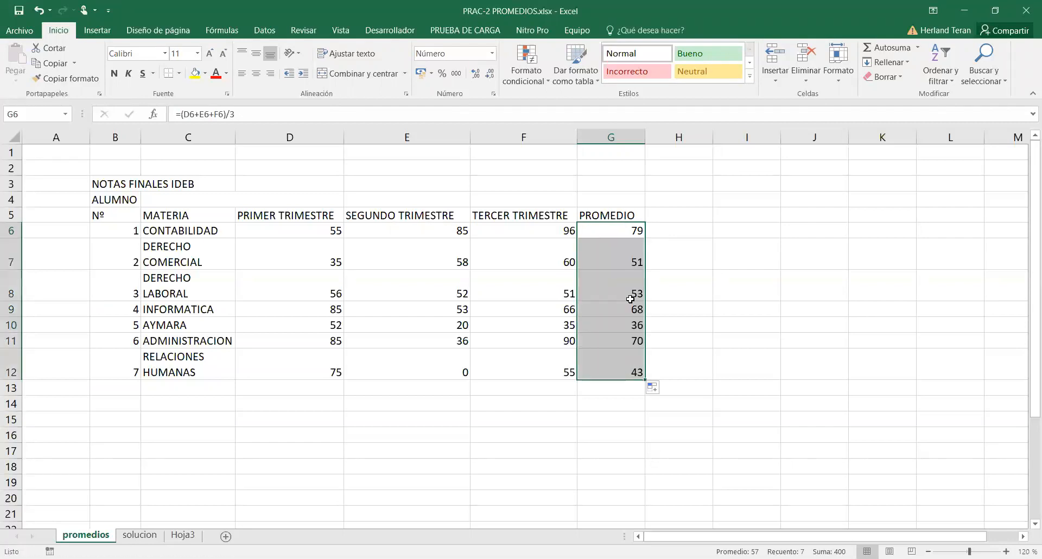
Step: Examine how the cell references adapt in the copied average formulas in G7, G8 and G12
click(618, 256)
double_click(618, 256)
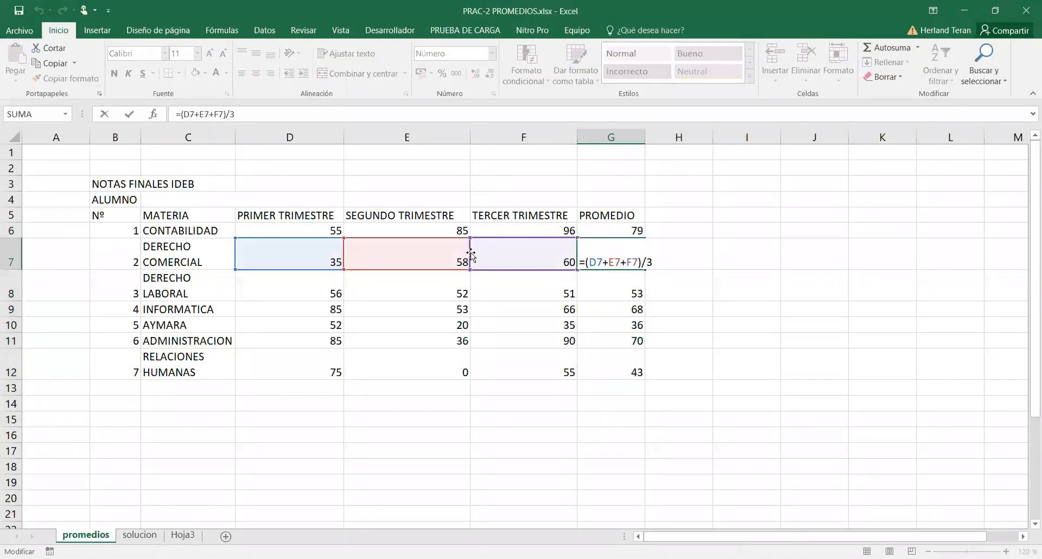
key(Return)
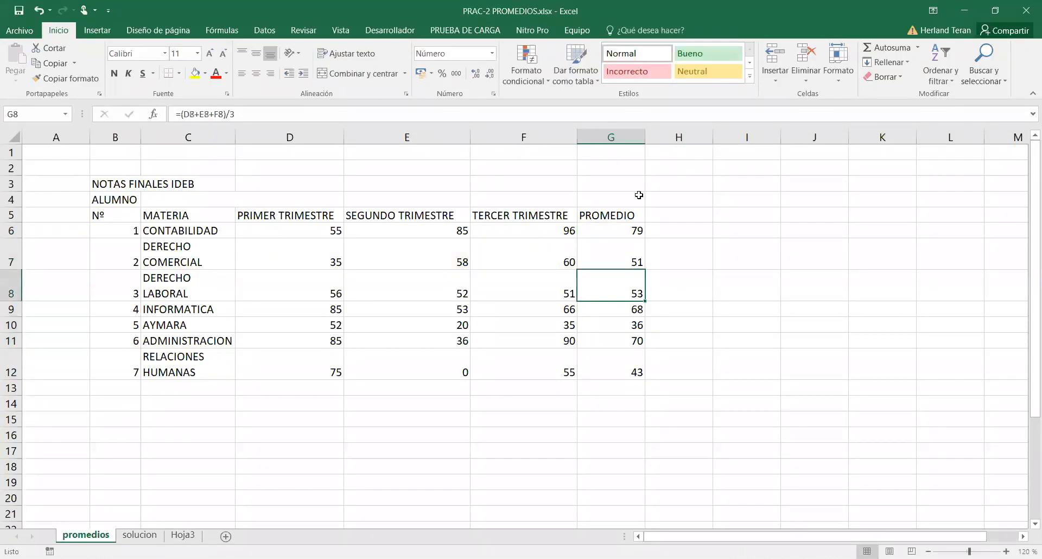
double_click(614, 289)
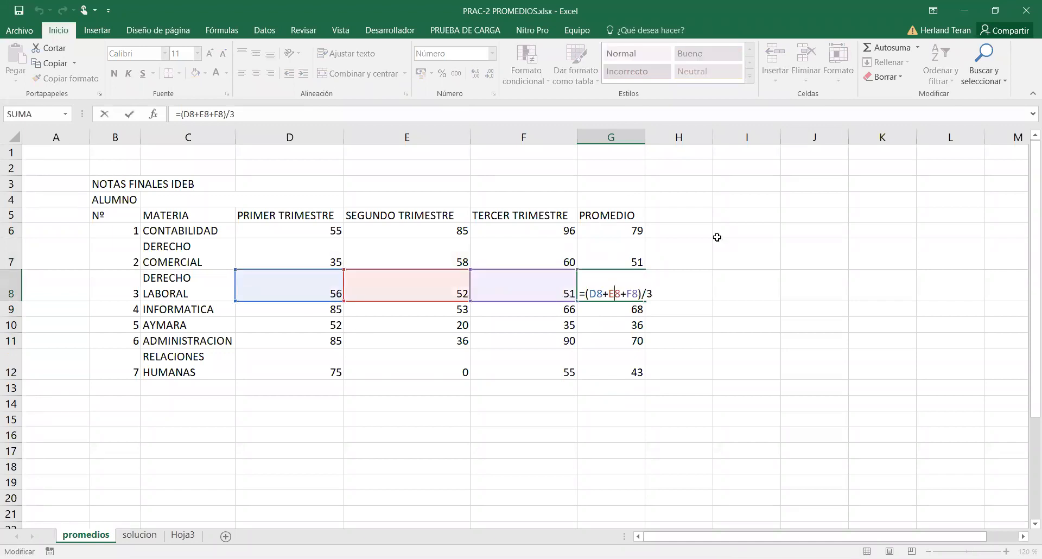
key(Return)
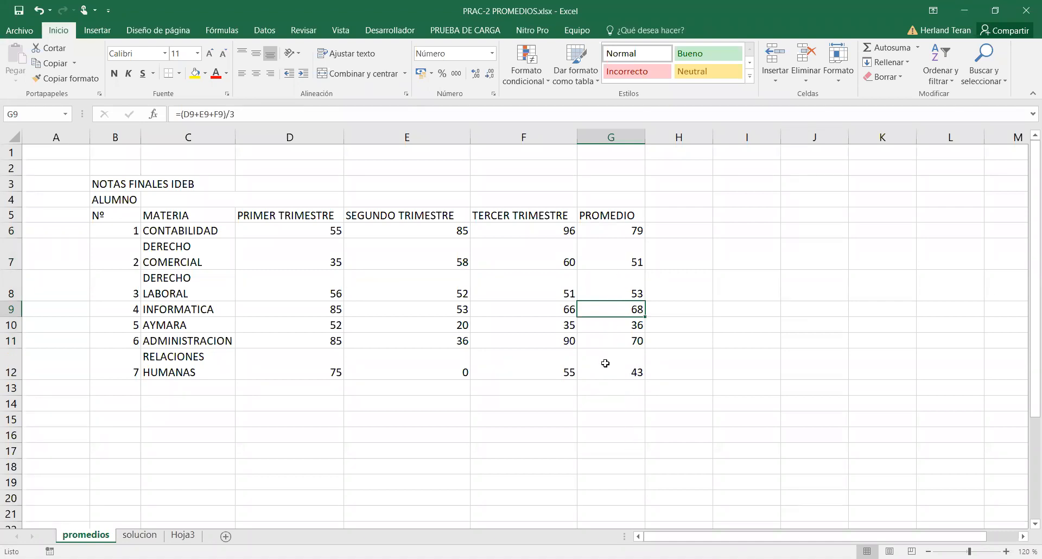
click(619, 233)
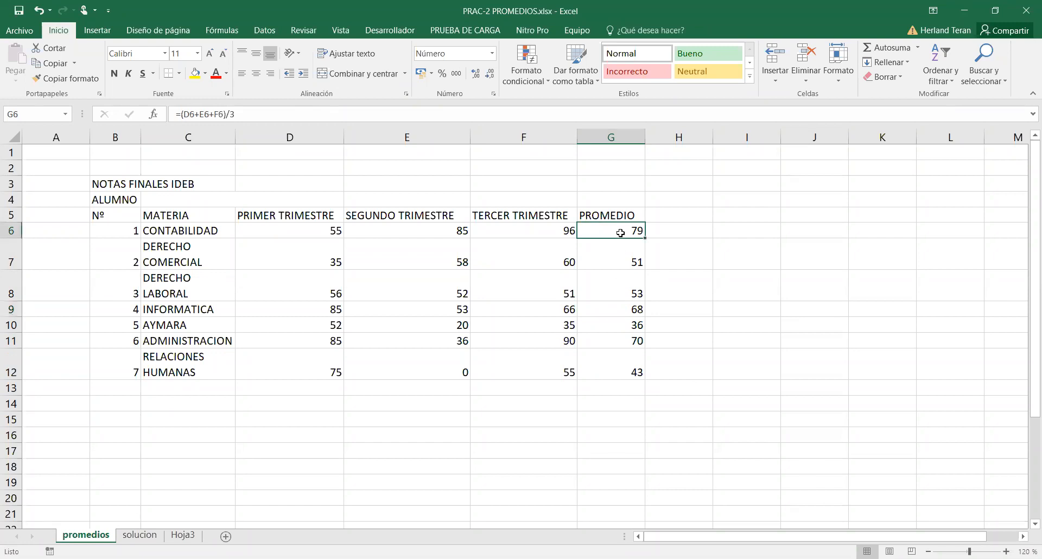
click(616, 365)
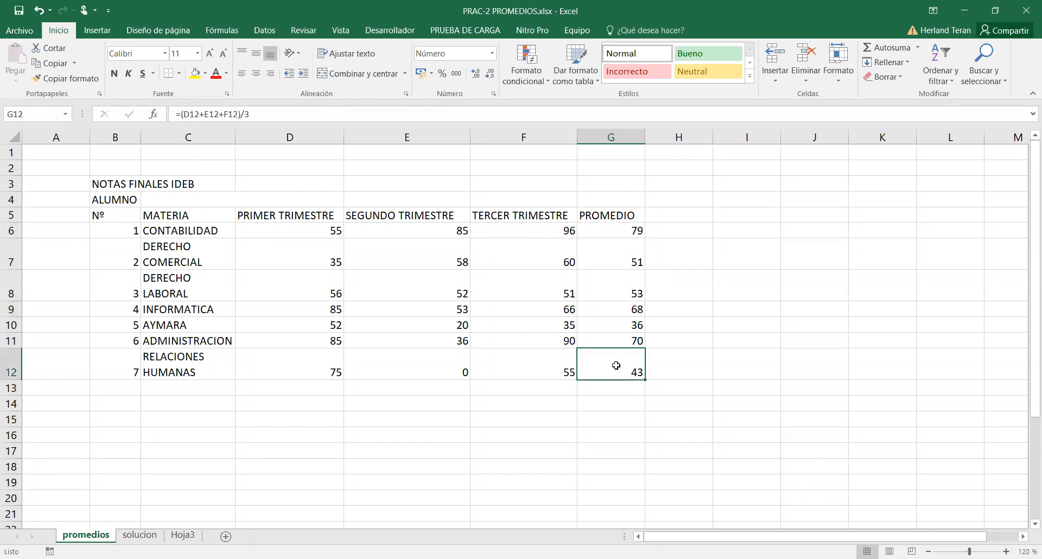
double_click(616, 365)
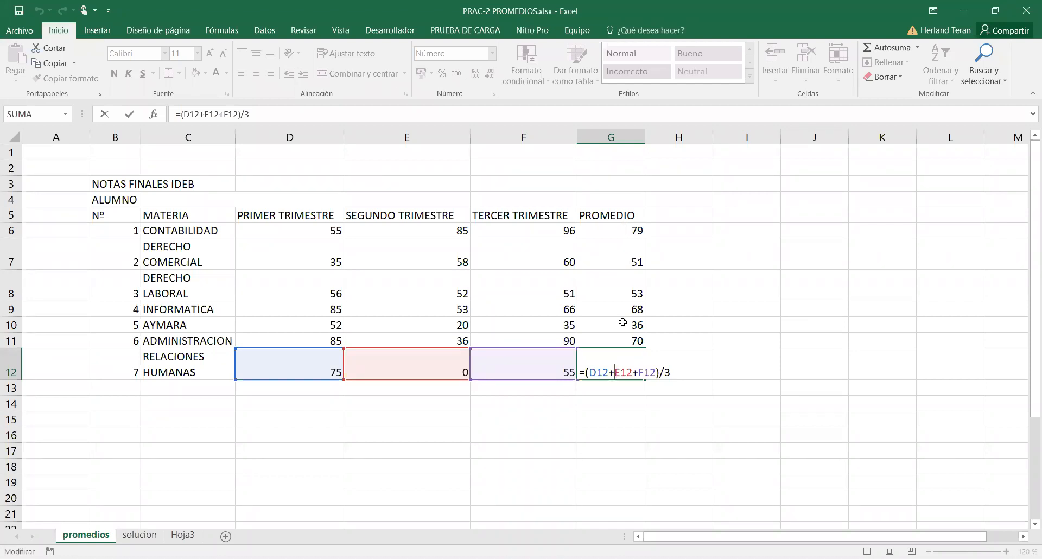
key(Return)
Step: Fill the average formula from G6 down to RELACIONES HUMANAS in G12 once more and deselect the range
click(623, 233)
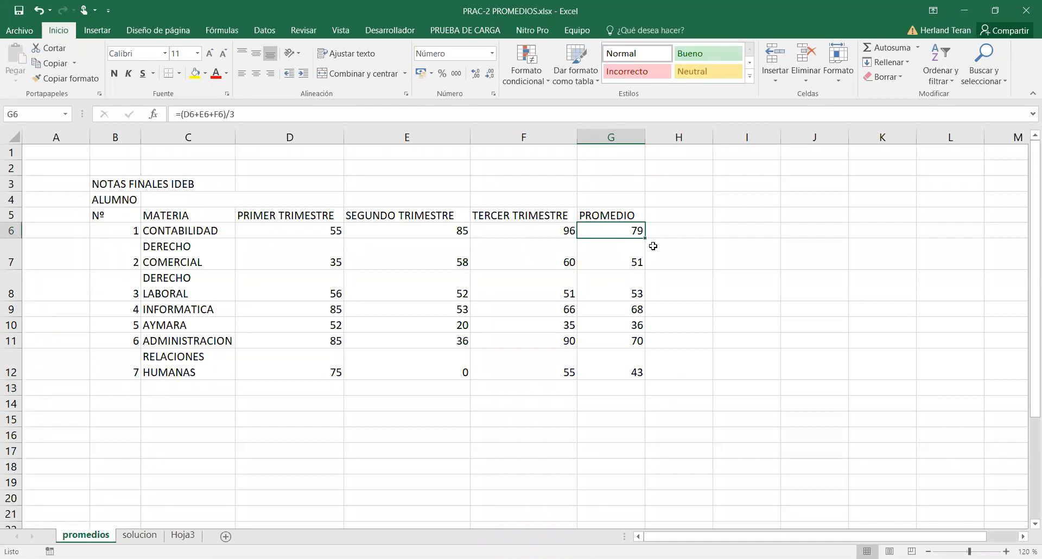
drag(647, 239, 641, 369)
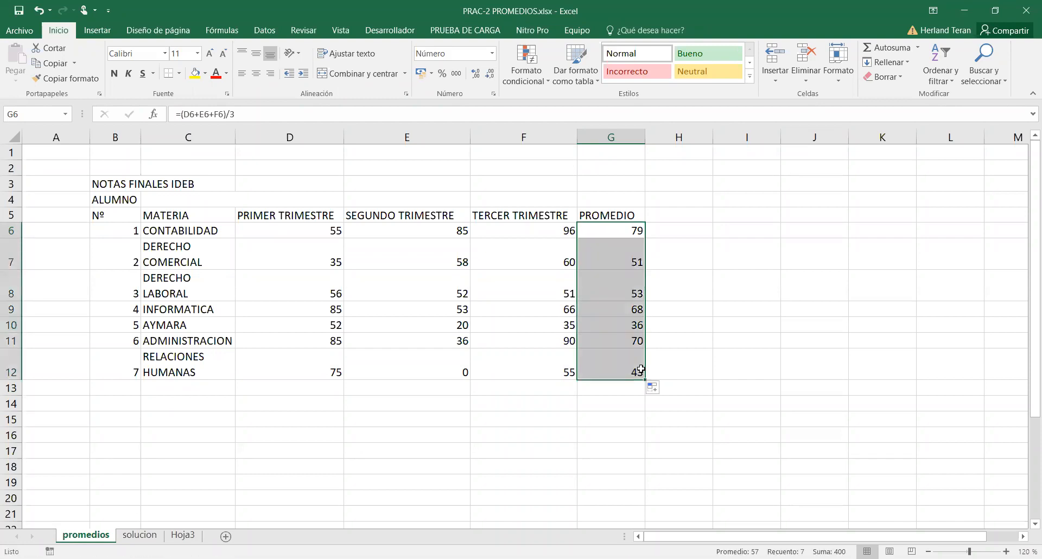
click(704, 339)
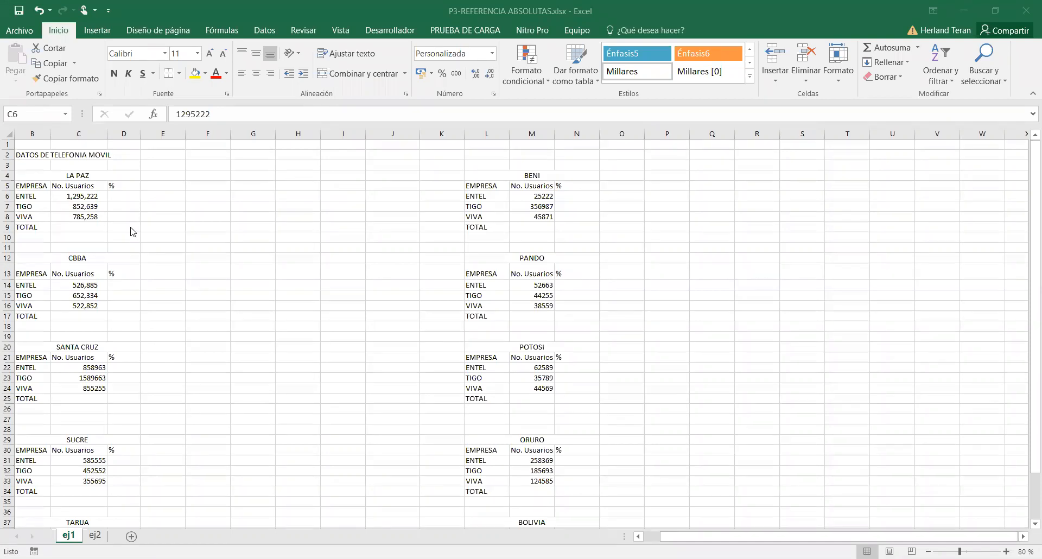
Step: In the P3-REFERENCIA ABSOLUTAS workbook, total the LA PAZ users in C9 with =SUMA(C6:C8)
click(86, 227)
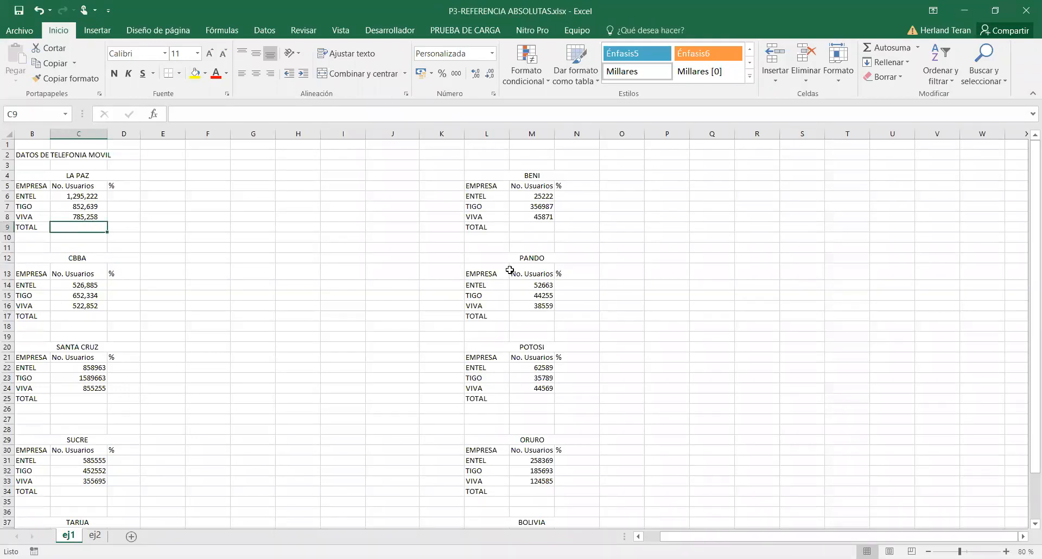
click(202, 262)
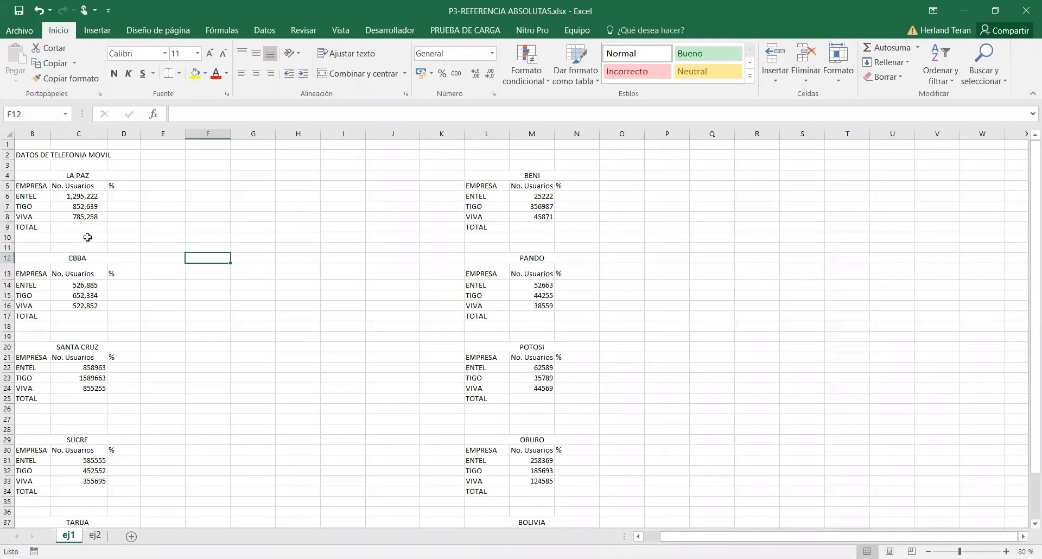
click(89, 225)
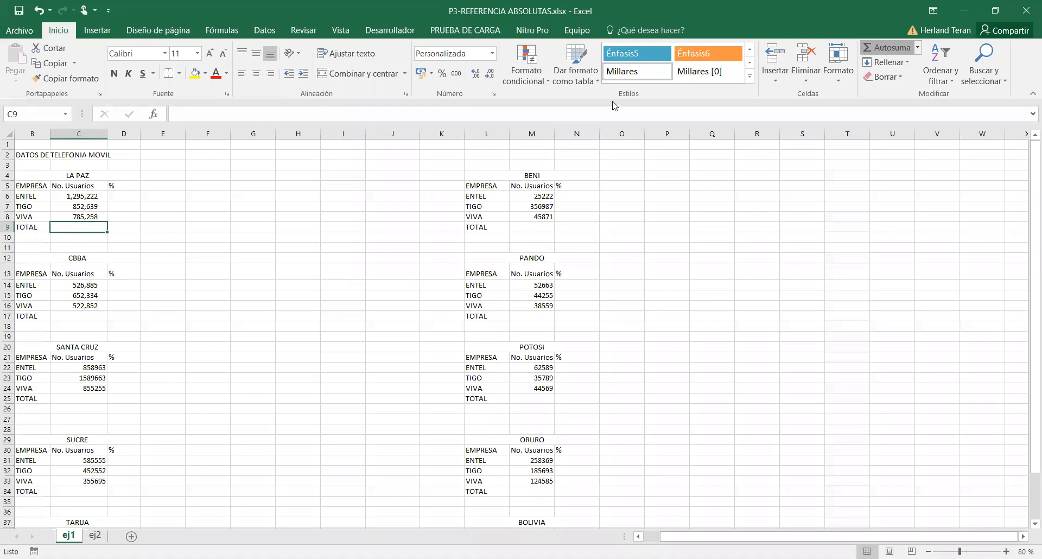
click(883, 48)
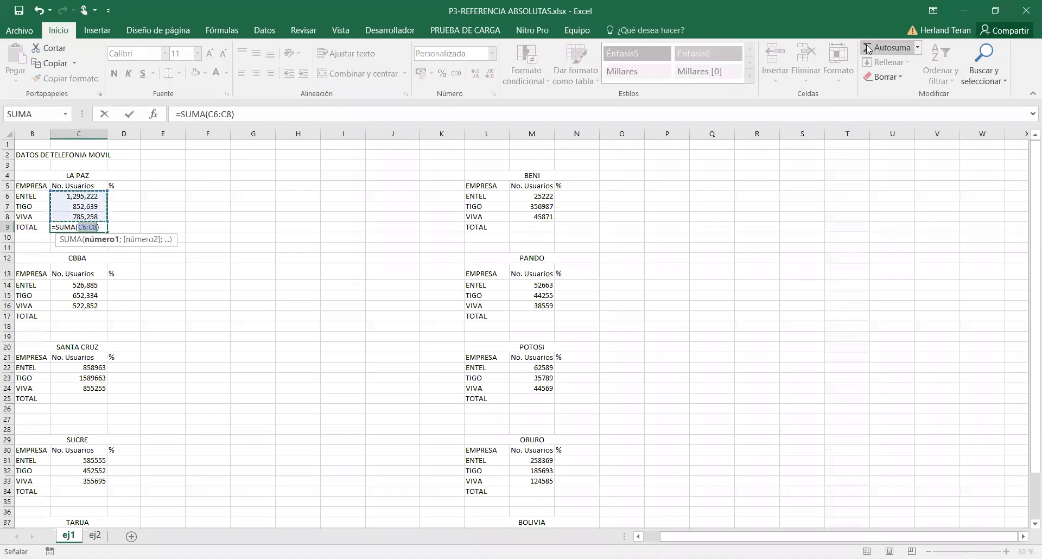
key(Return)
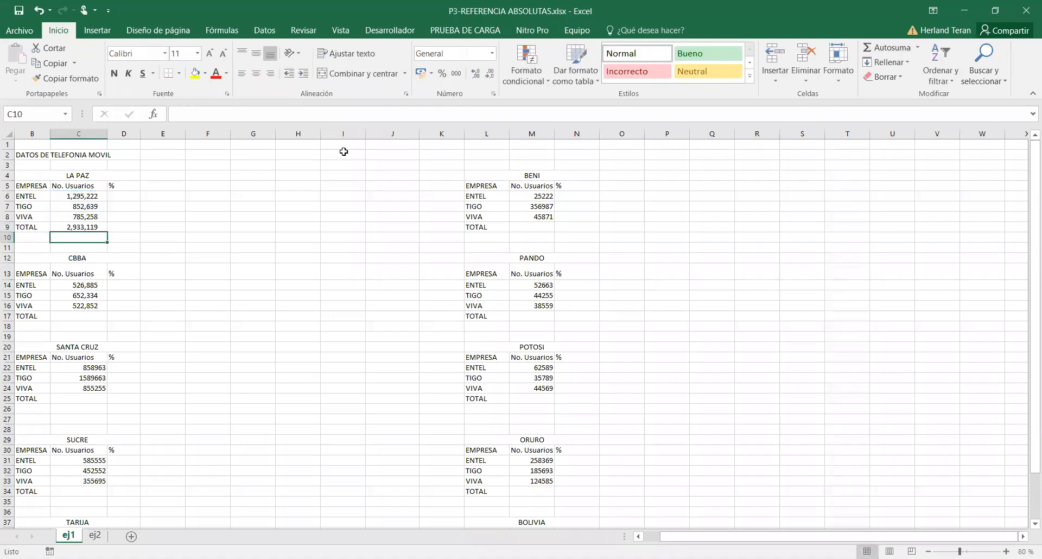
click(85, 225)
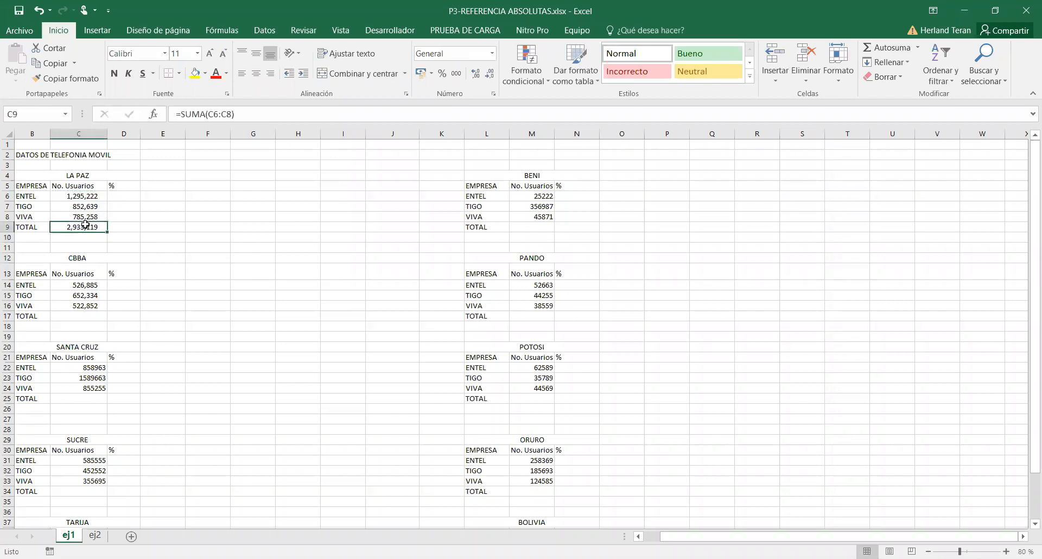
Step: Calculate ENTEL's share of the LA PAZ total in D6 with the formula =(C6/C9)
click(118, 194)
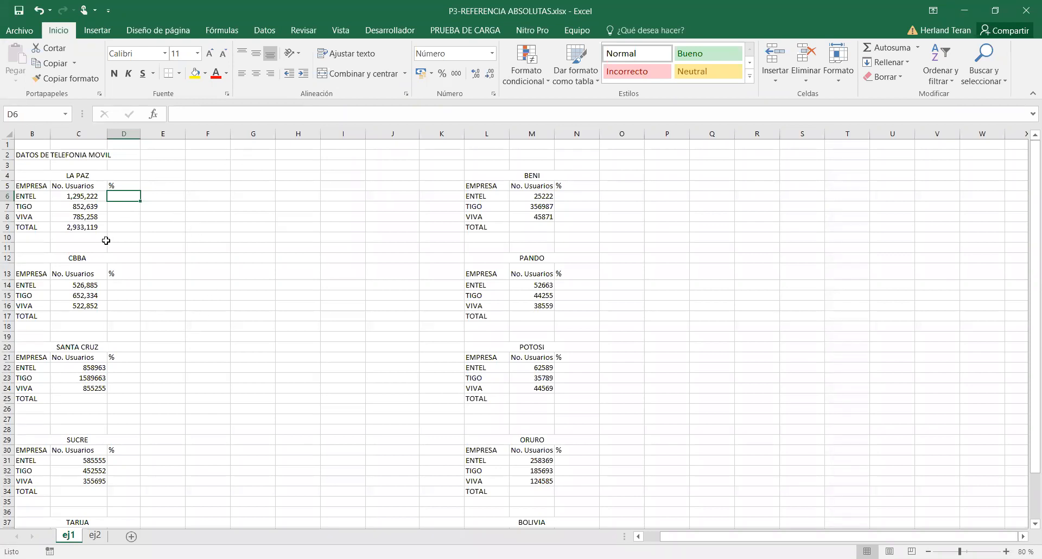
click(74, 227)
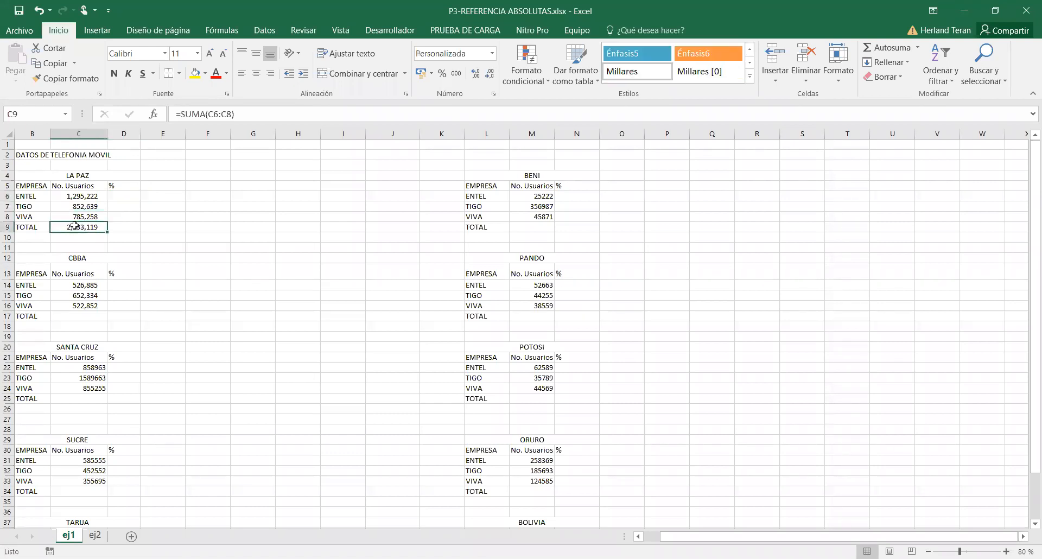
click(124, 196)
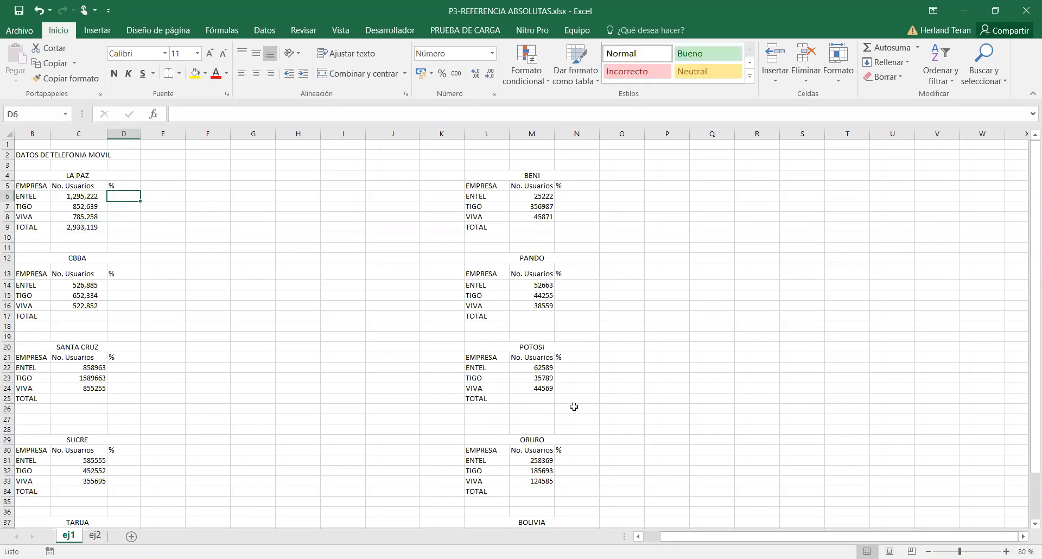
scroll(577, 408, up, 4)
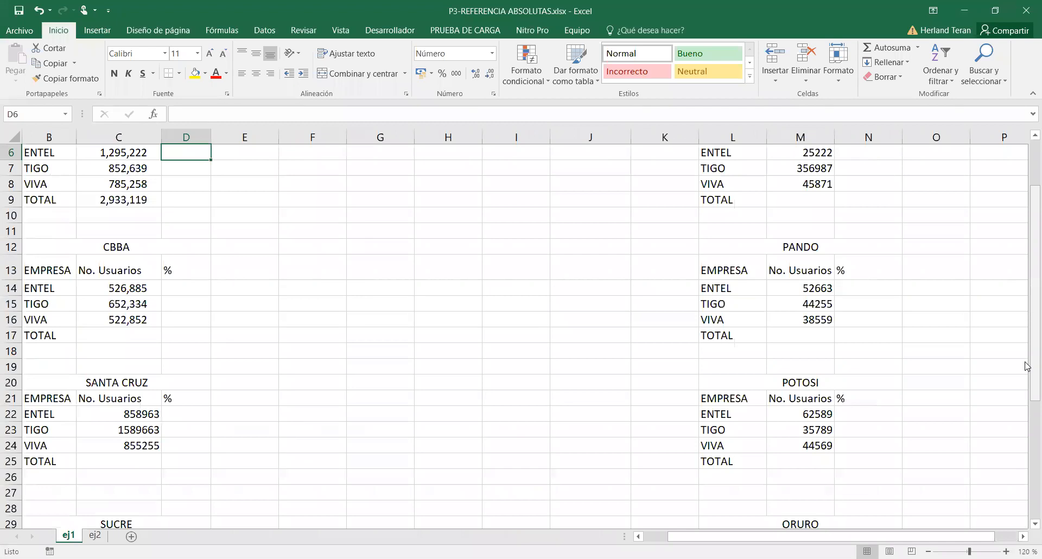
scroll(201, 352, up, 2)
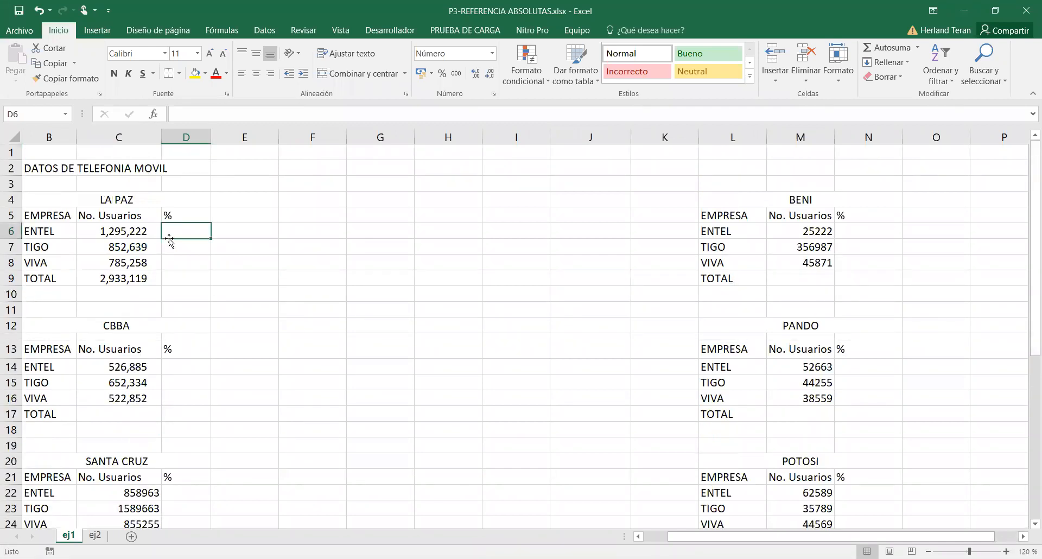
text(=))
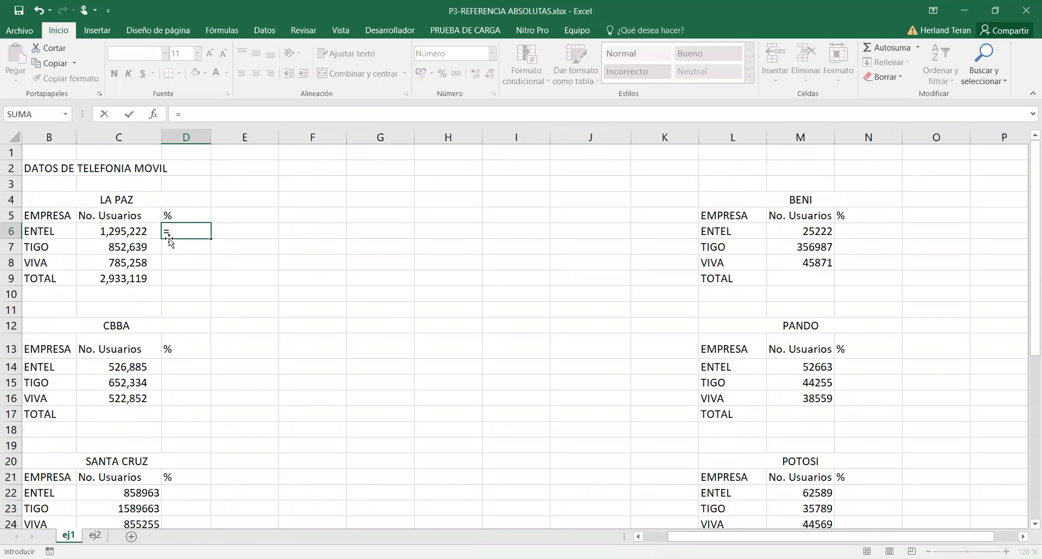
text(()
click(154, 234)
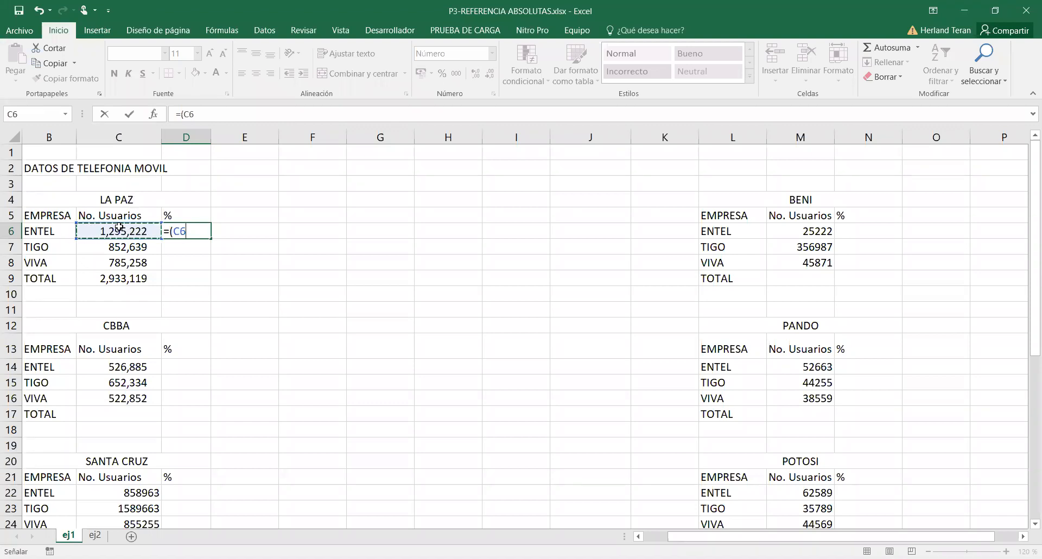
text(/)
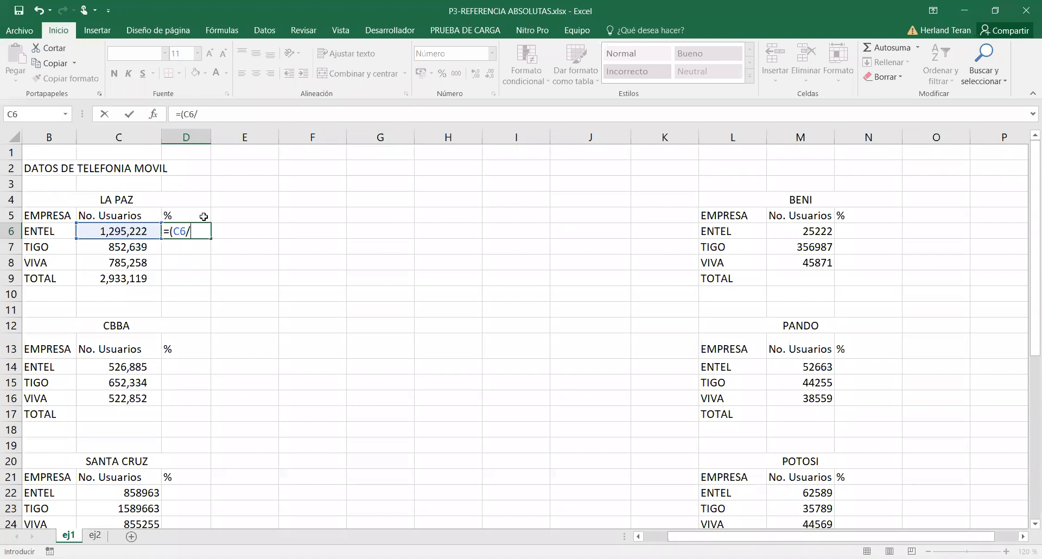
click(132, 278)
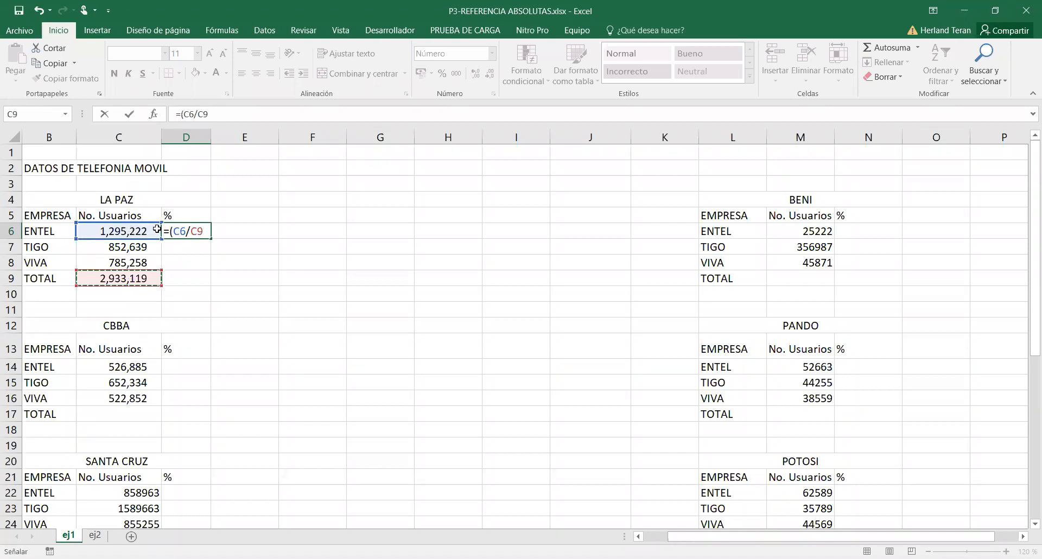
text(+)
key(BackSpace)
text())
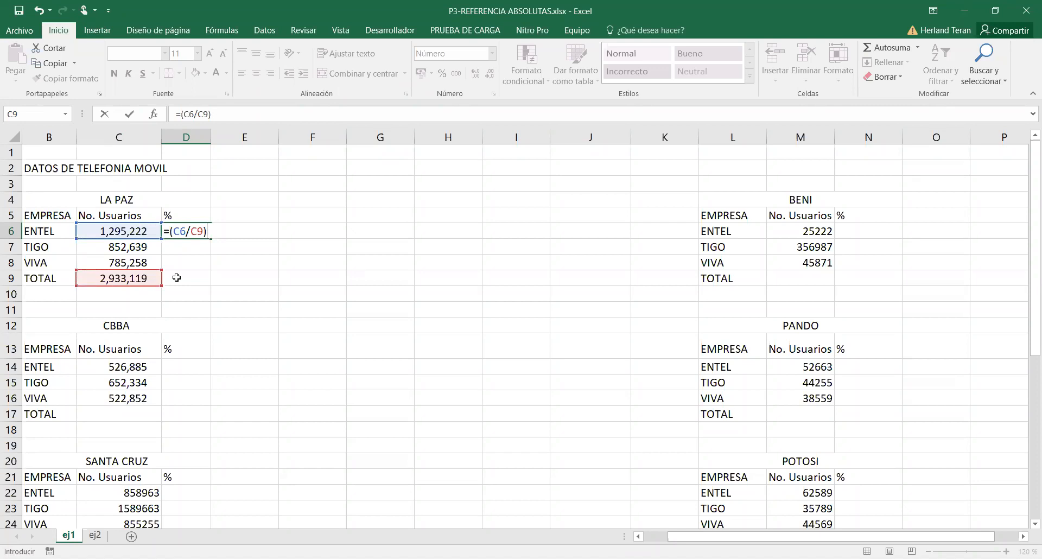
key(Return)
Step: Show ENTEL's share in D6 with two decimal places
click(194, 232)
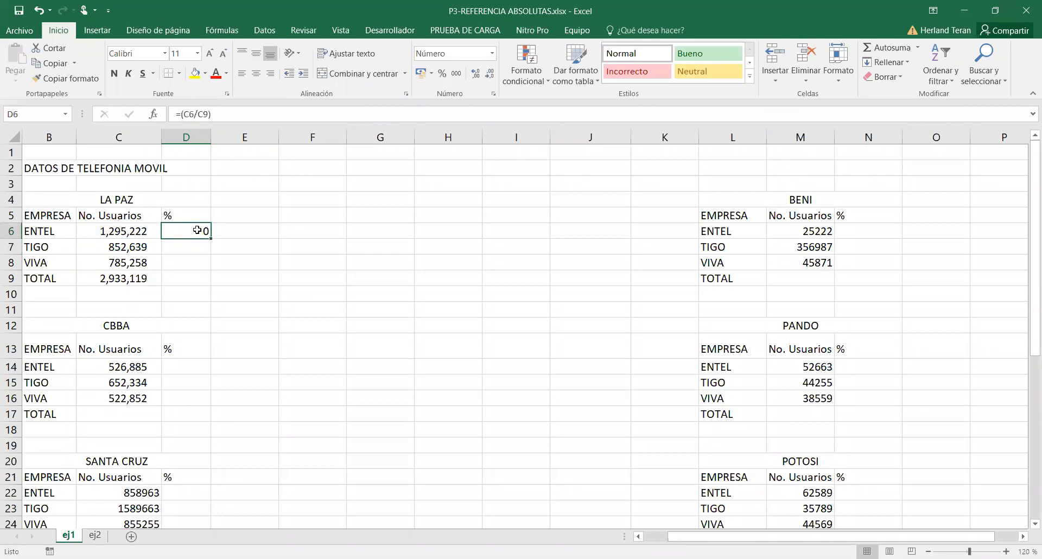
click(475, 74)
click(475, 74)
Step: Review the references in D6 and extend its formula to =(C6/C9)*100
double_click(190, 233)
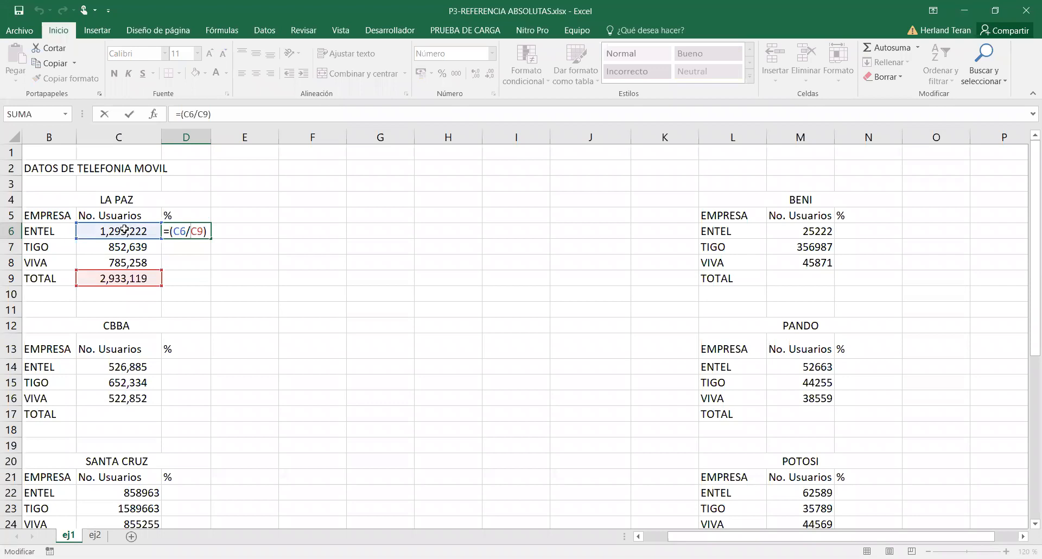
key(Return)
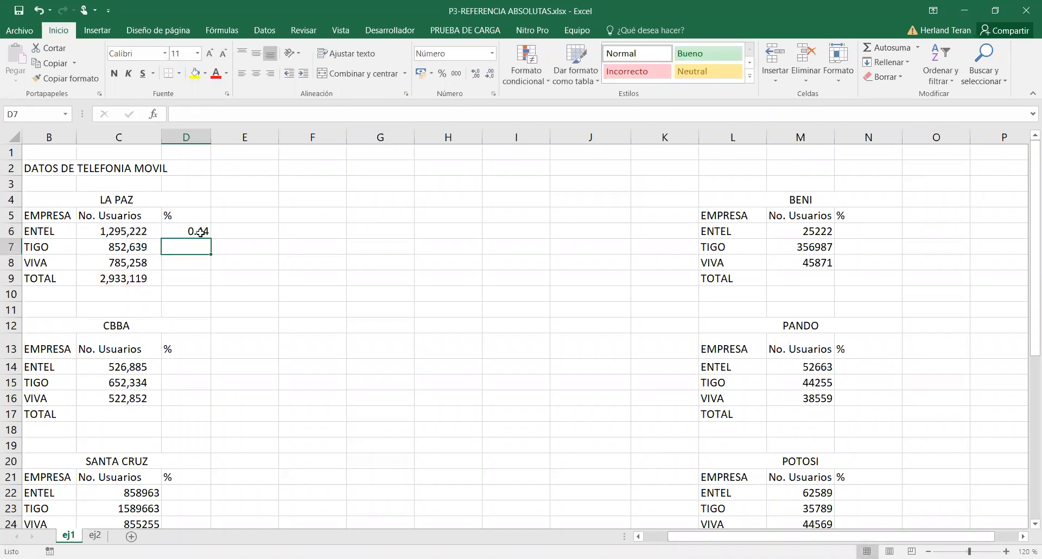
click(201, 232)
double_click(202, 232)
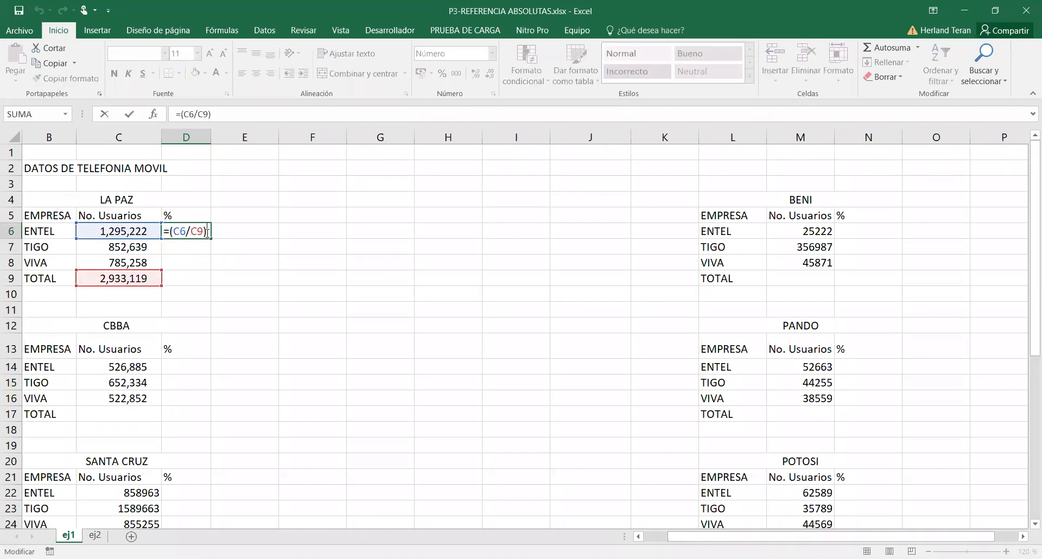
text(*100)
key(Return)
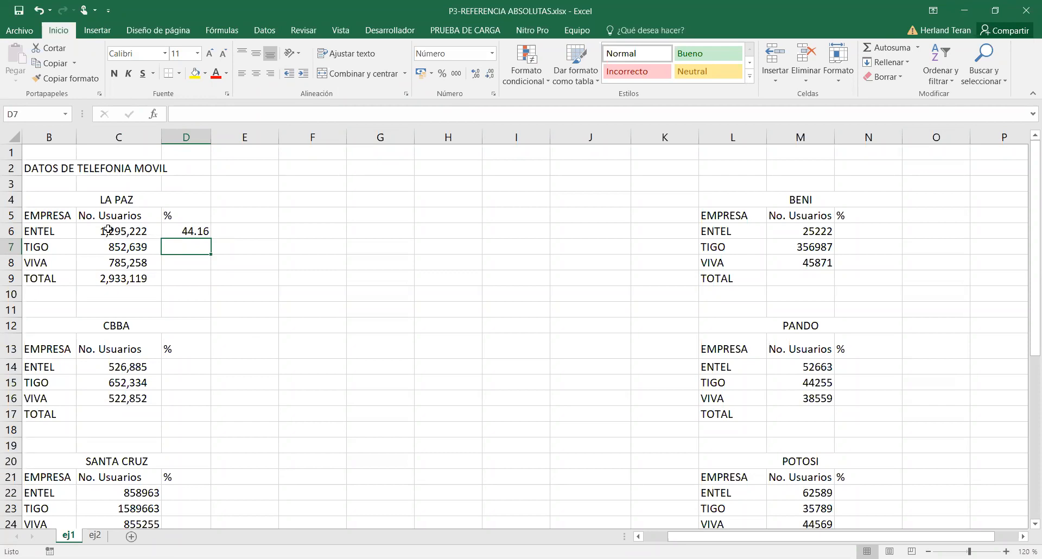
click(186, 229)
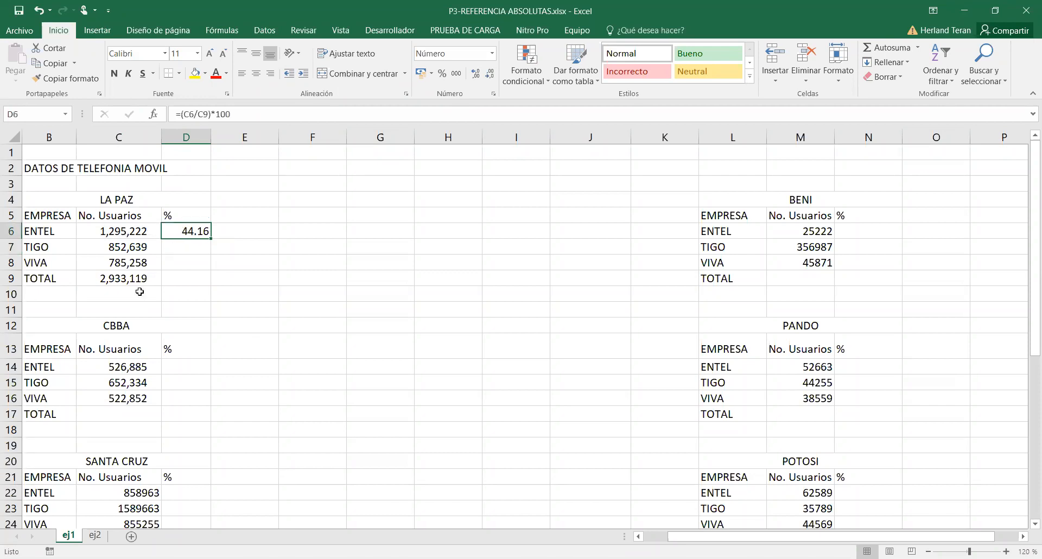
Step: Calculate TIGO's percentage of the LA PAZ users in D7 with =(C7/C9)*100
click(191, 245)
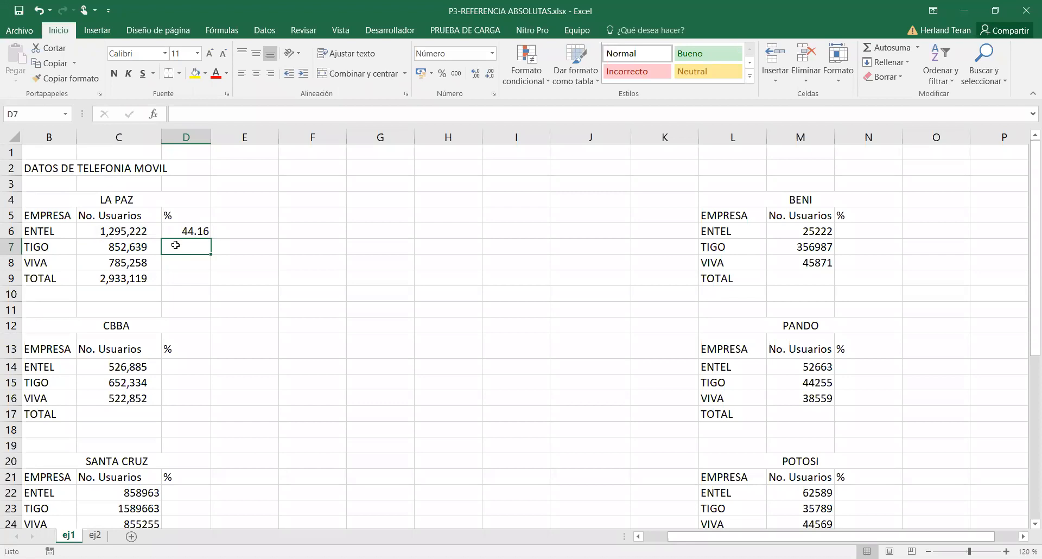
text(=()
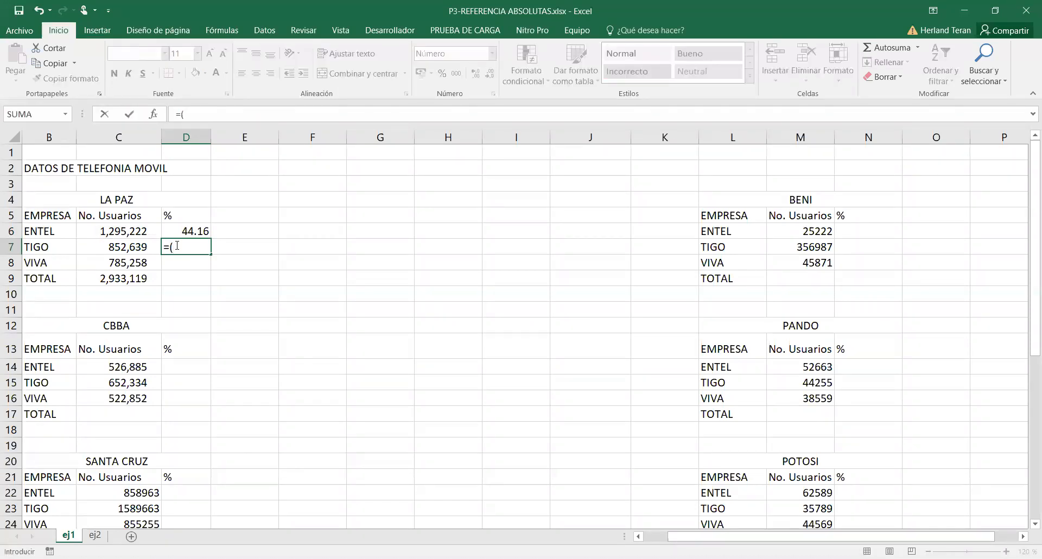
click(140, 246)
text(/)
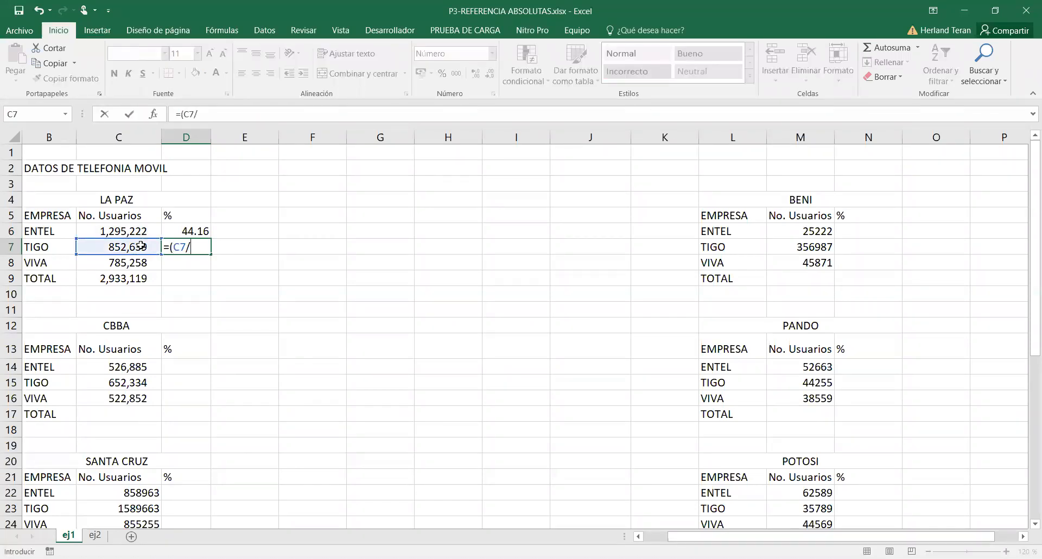
click(141, 278)
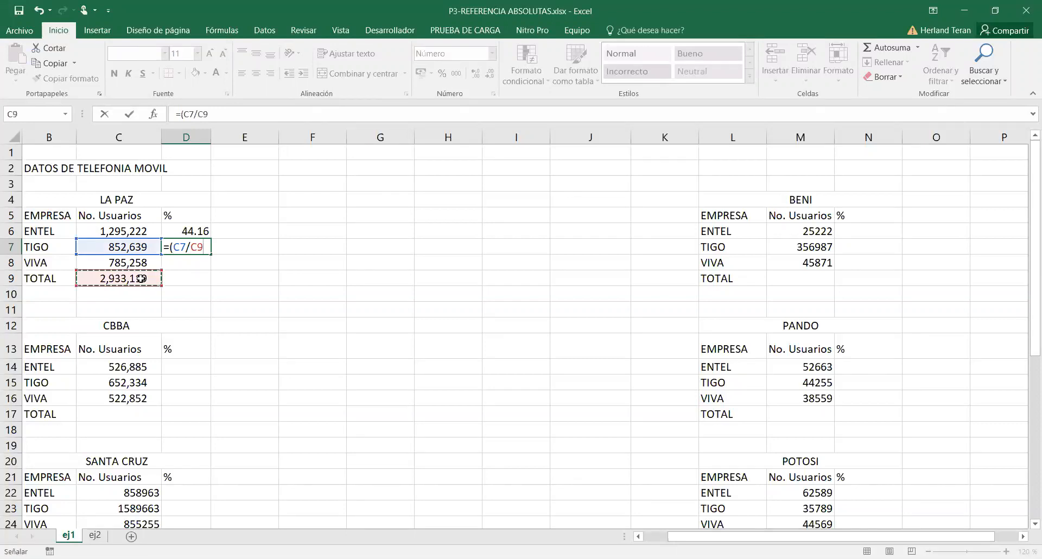
text())
text(+)
text(*)
text(100)
key(Return)
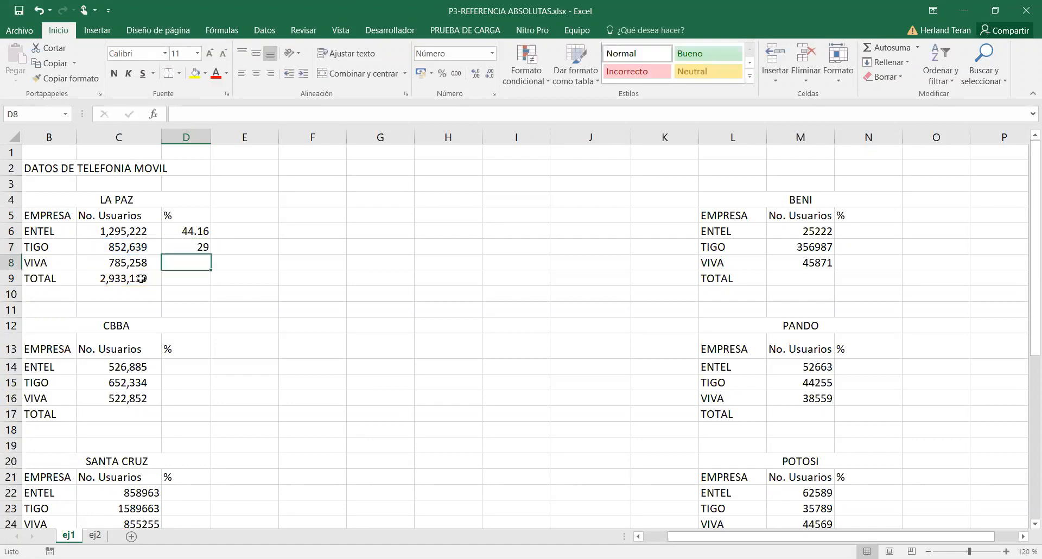
Step: Show TIGO's percentage in D7 with two decimal places
click(190, 249)
click(476, 74)
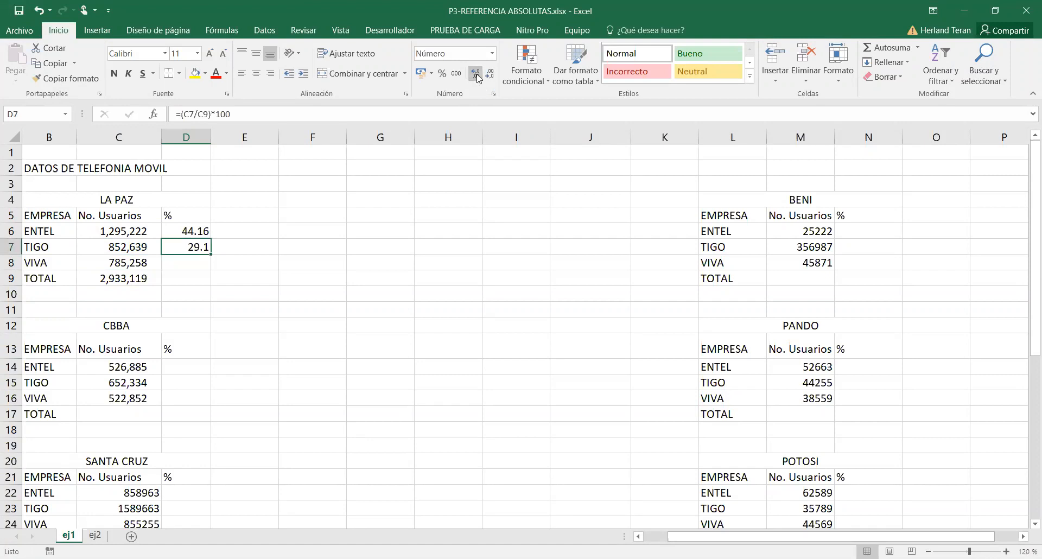
click(476, 76)
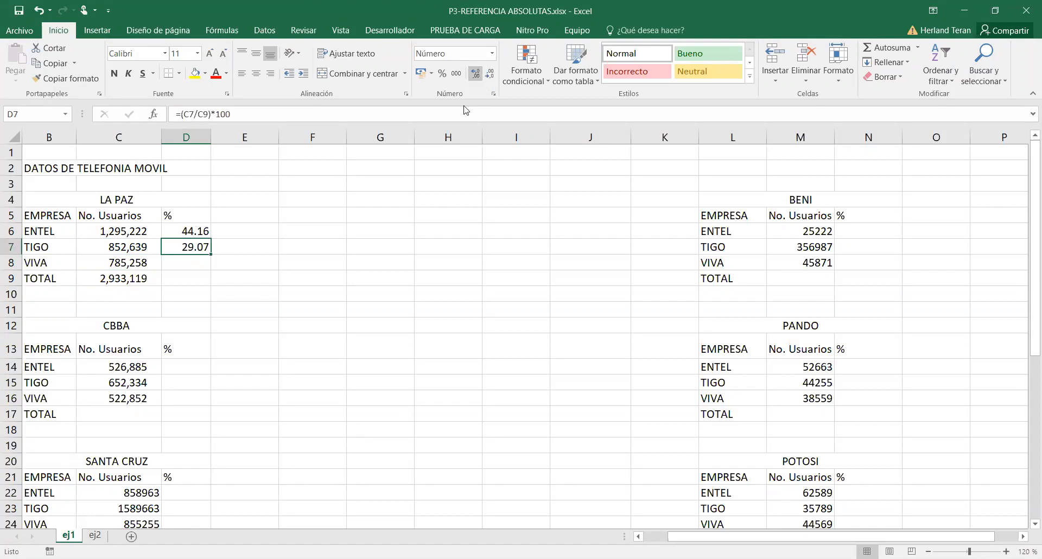
Step: Calculate VIVA's percentage of the LA PAZ users in D8 with =(C8/C9)*100
click(200, 260)
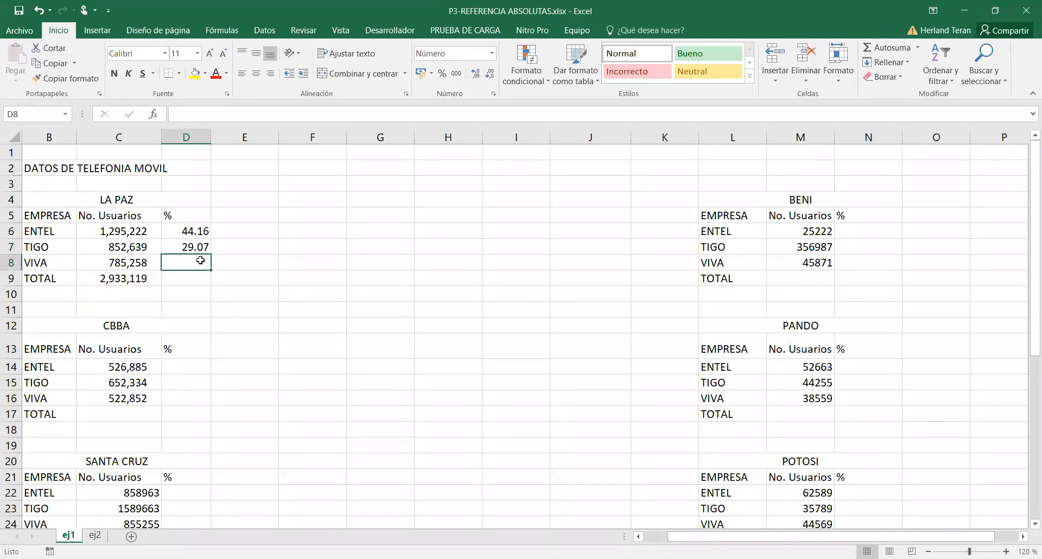
text())
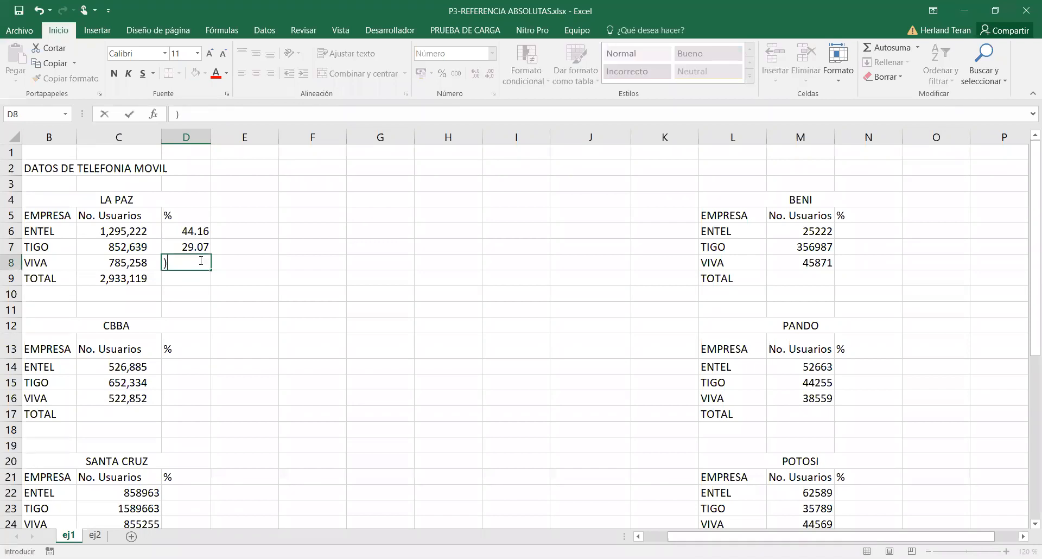
text(=()
click(140, 264)
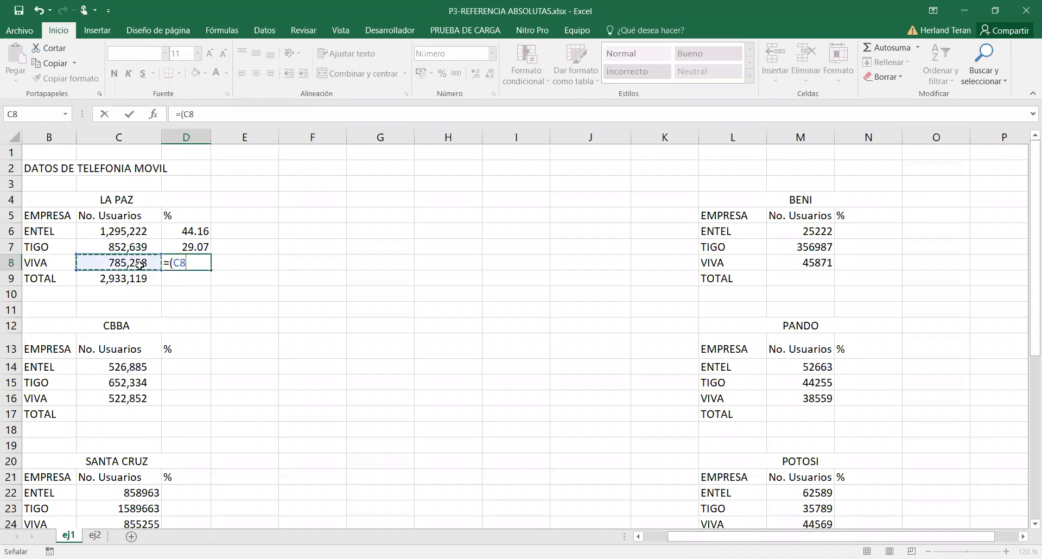
text(/)
click(136, 280)
text()*)
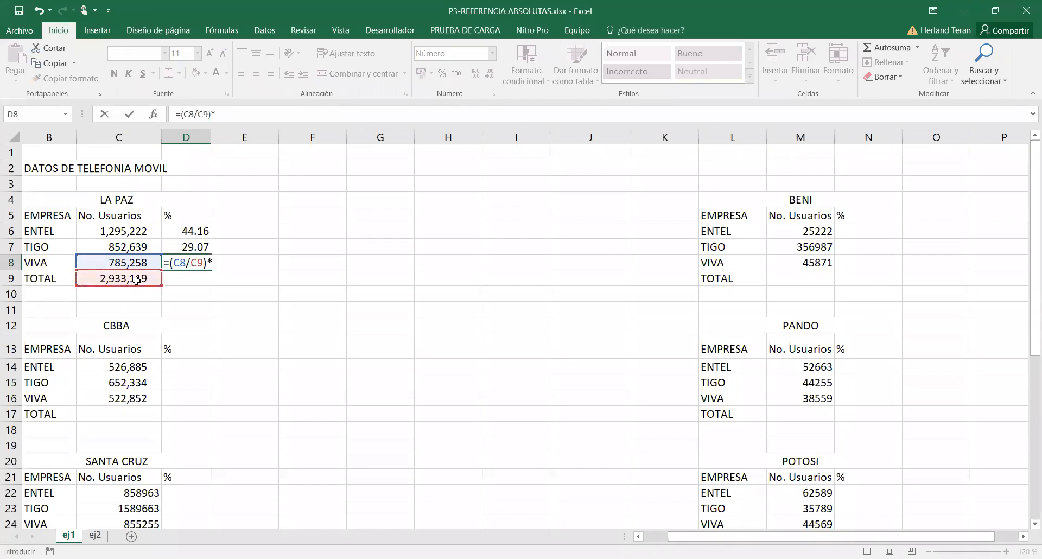
text(100)
key(Return)
Step: Show VIVA's percentage in D8 with two decimal places
click(195, 263)
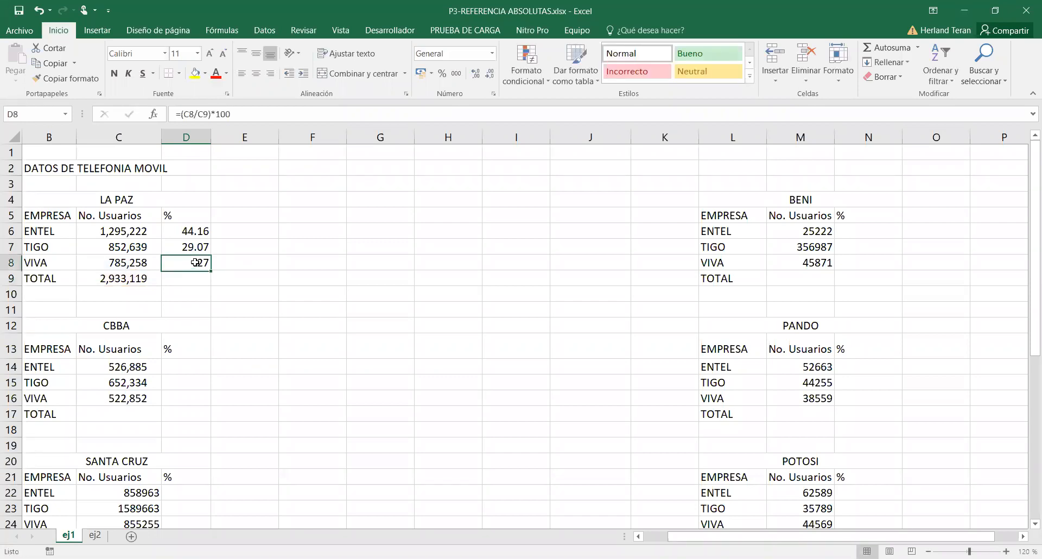
click(478, 77)
click(479, 77)
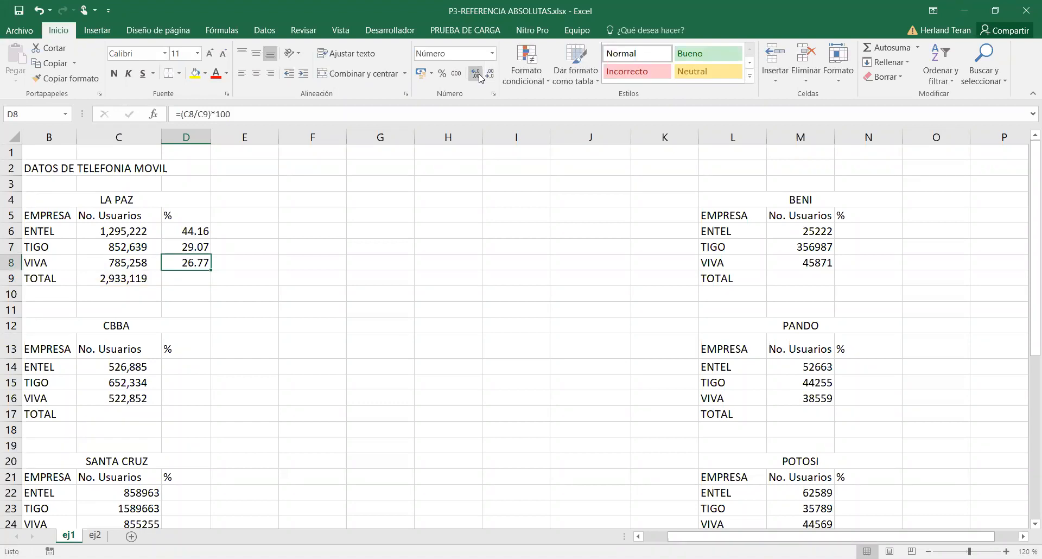
Step: Total the LA PAZ percentages in D9 with =SUMA(D6:D8) and check the resulting formula
drag(195, 229, 193, 260)
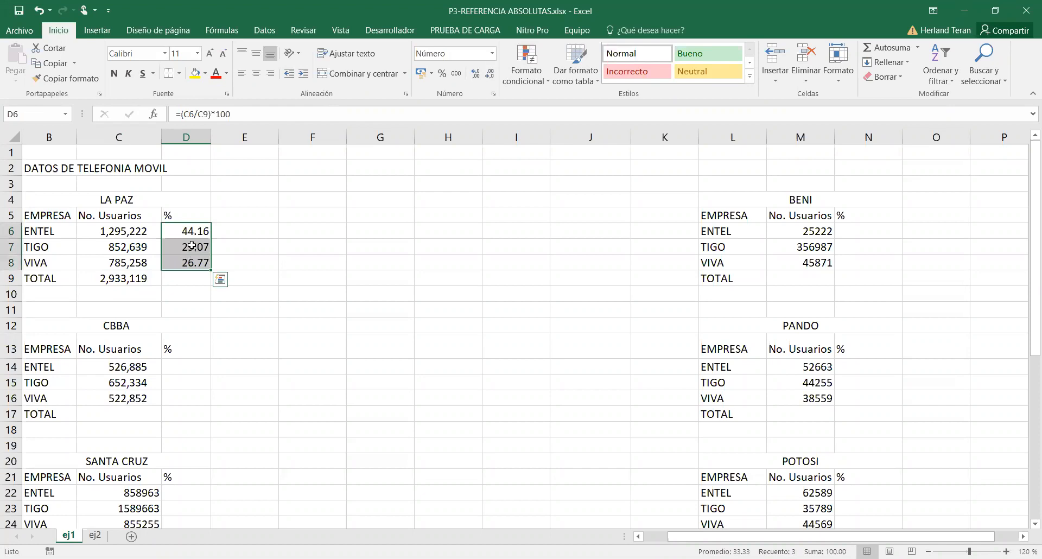
click(177, 278)
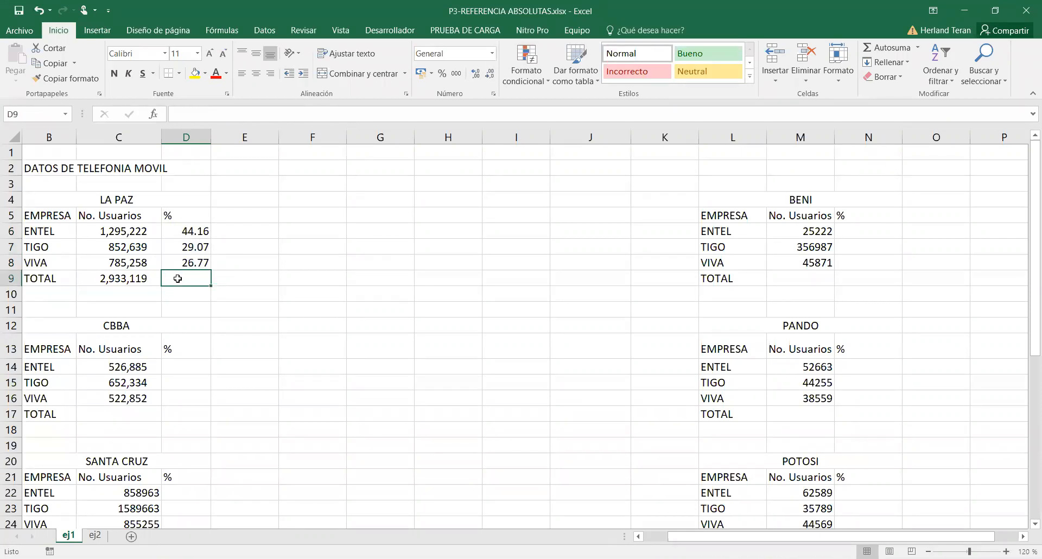
click(882, 48)
key(Return)
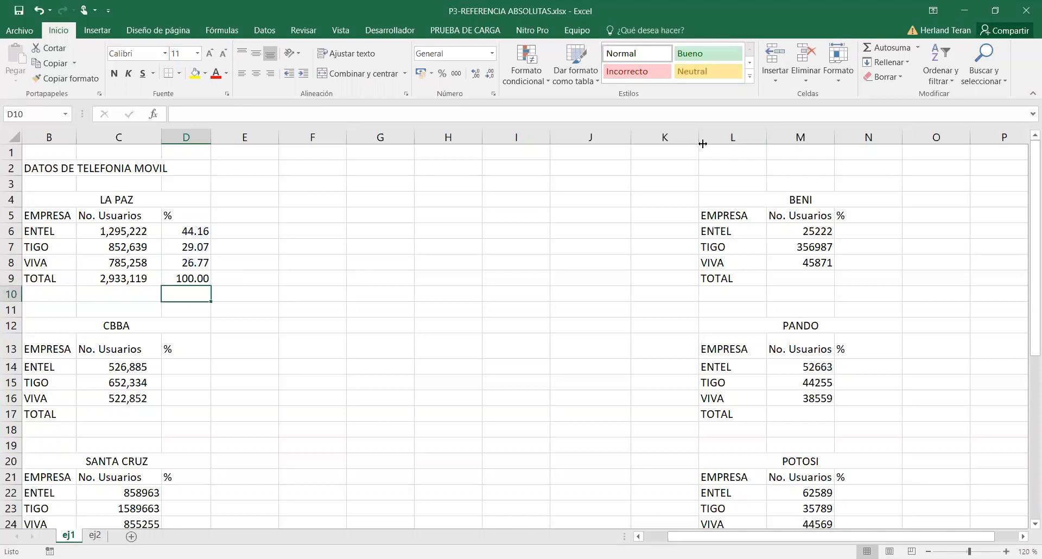
click(185, 279)
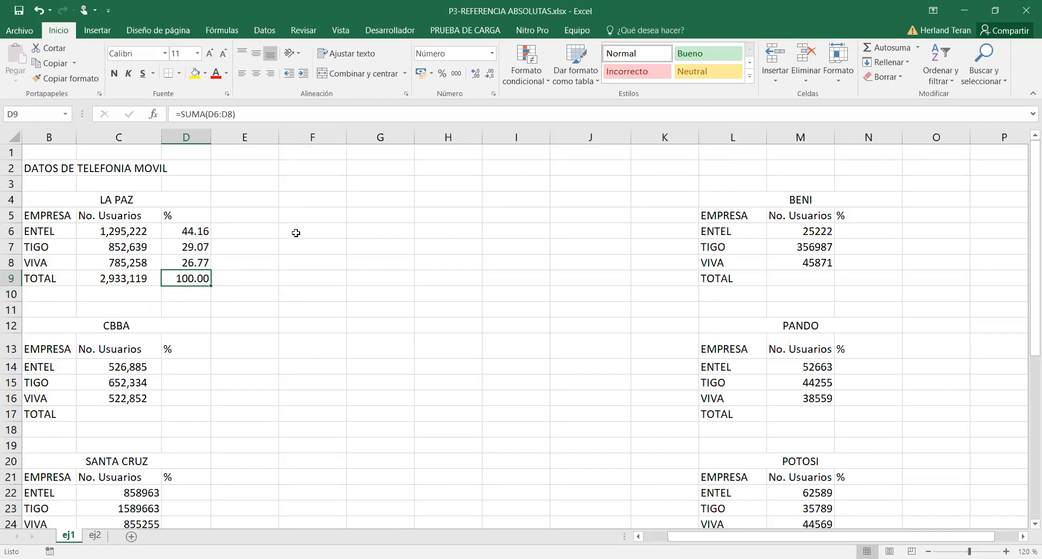
click(271, 213)
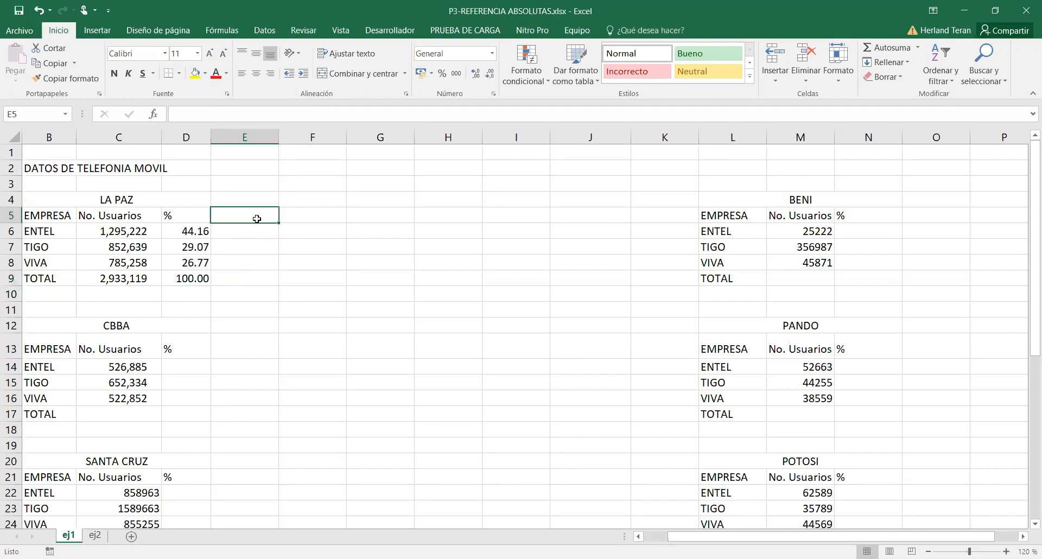
double_click(195, 294)
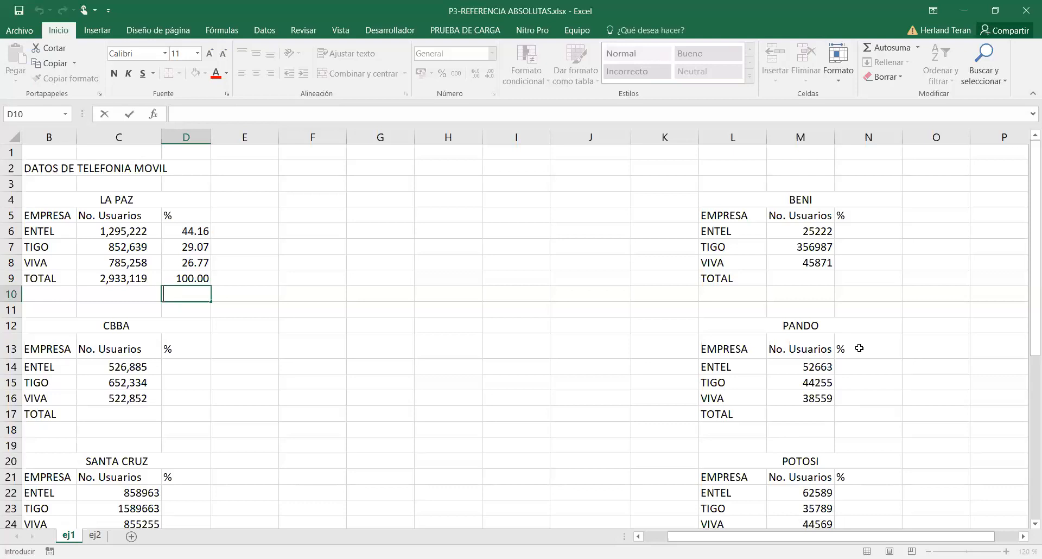
Step: Calculate ENTEL's share of the LA PAZ users in E6 with =C6/C9, without multiplying by 100
key(alt+Tab)
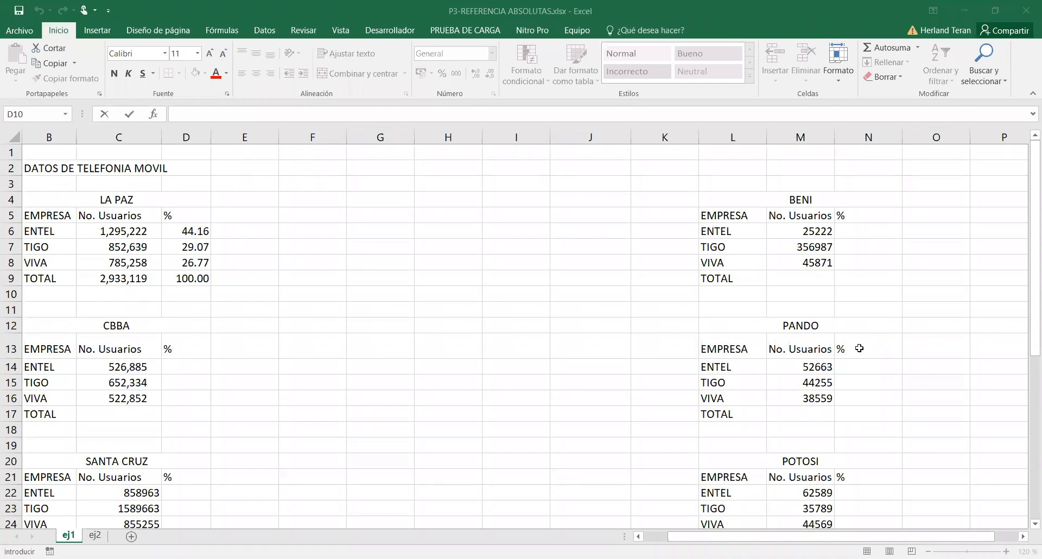
click(251, 227)
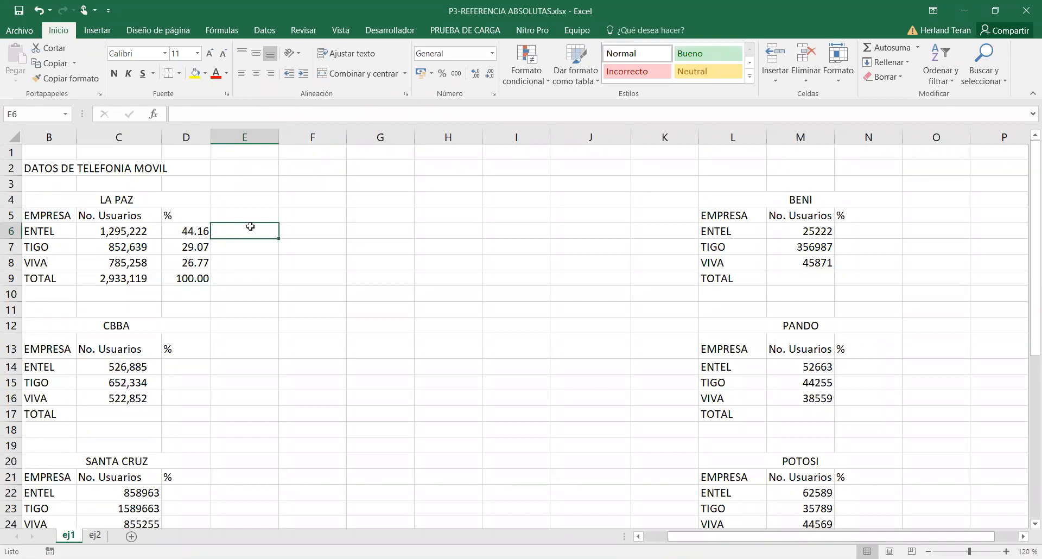
text(=)
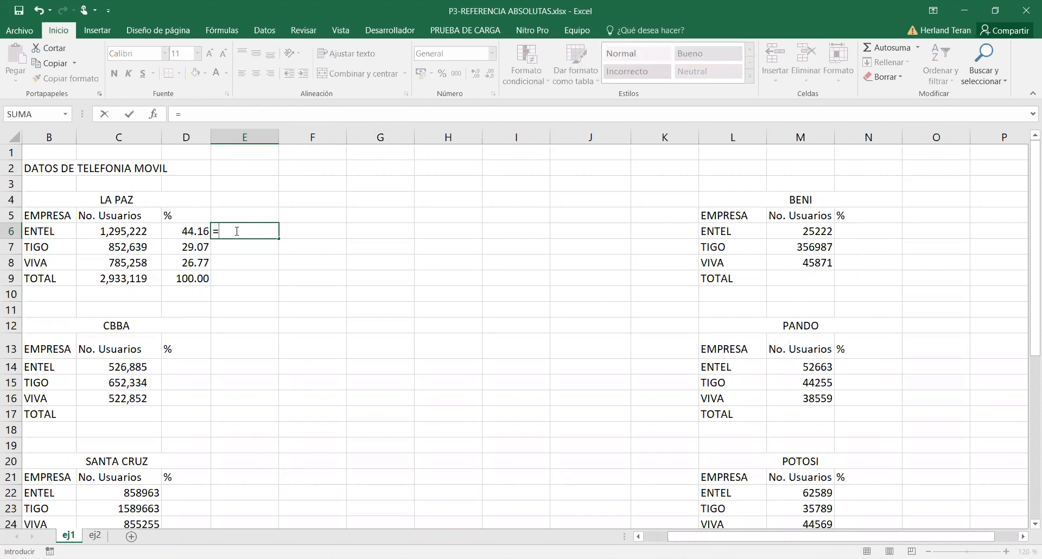
click(128, 227)
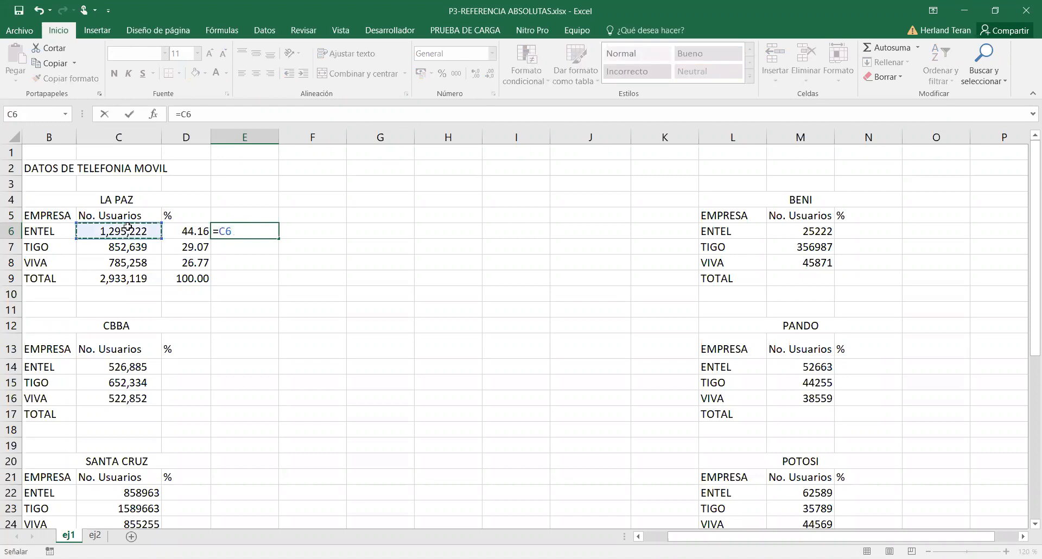
text(/)
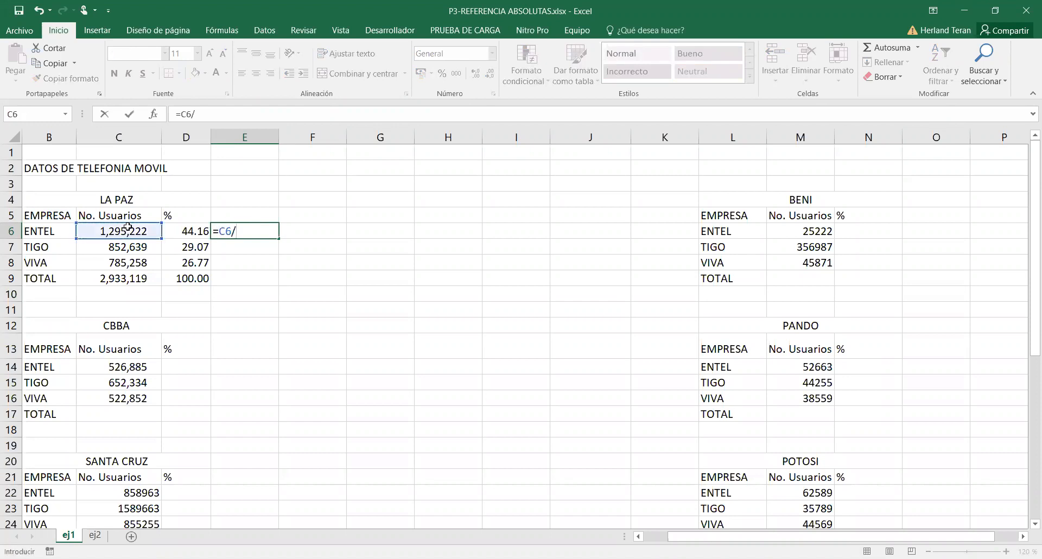
click(119, 277)
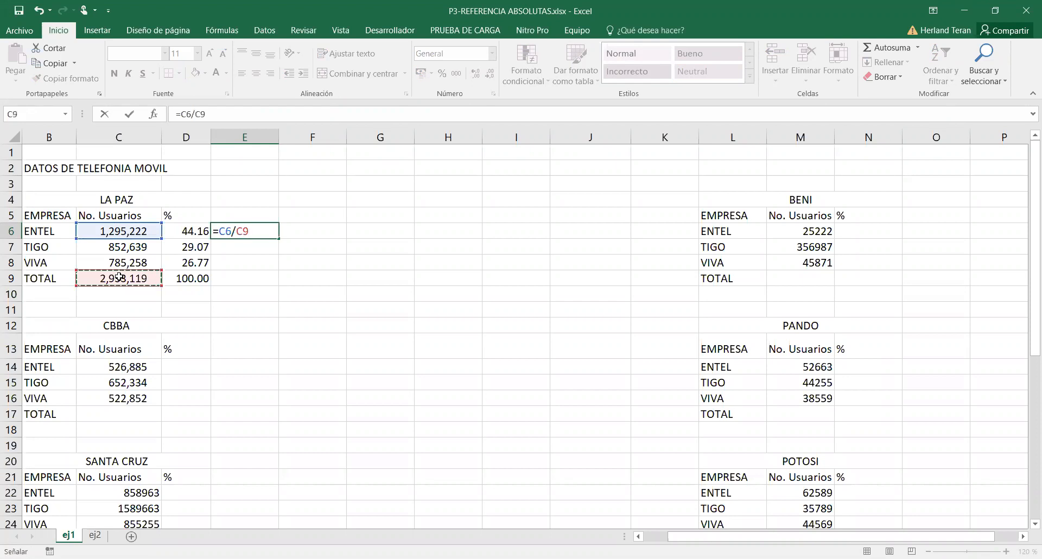
key(Return)
Step: Reduce ENTEL's share in E6 to two decimal places and compare it with the formula in D6
click(251, 231)
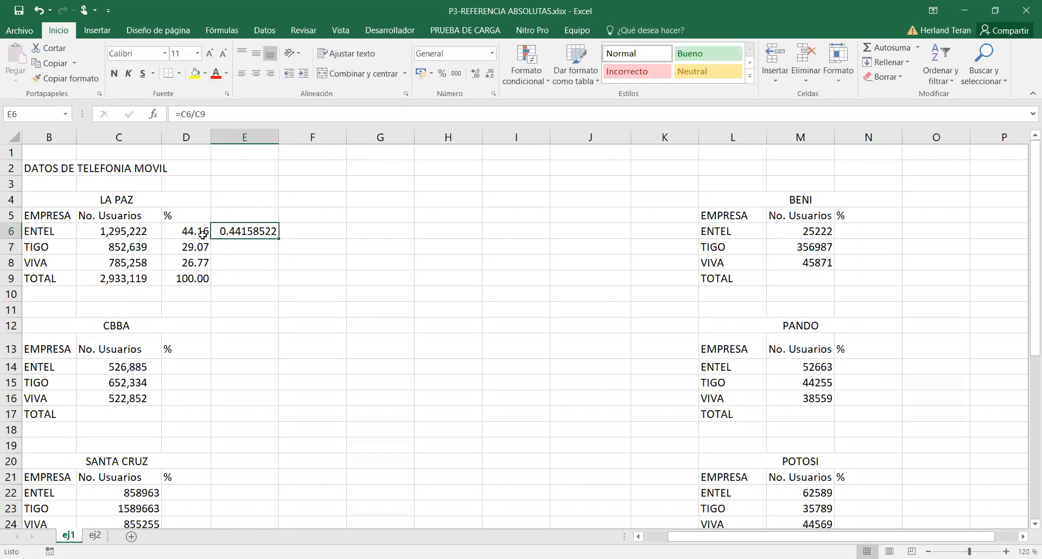
click(490, 75)
click(490, 75)
click(490, 75)
click(489, 75)
click(489, 75)
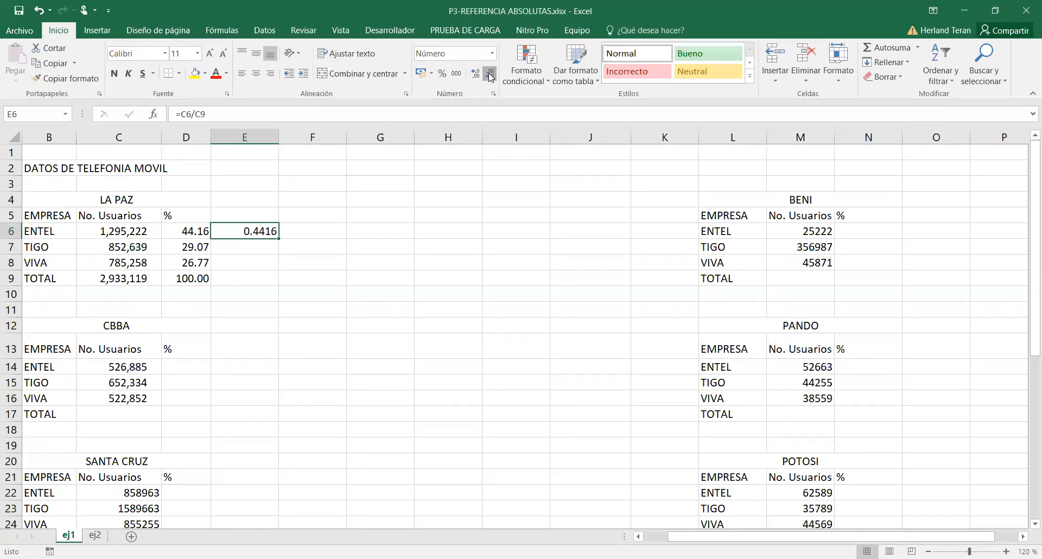
click(490, 75)
click(176, 231)
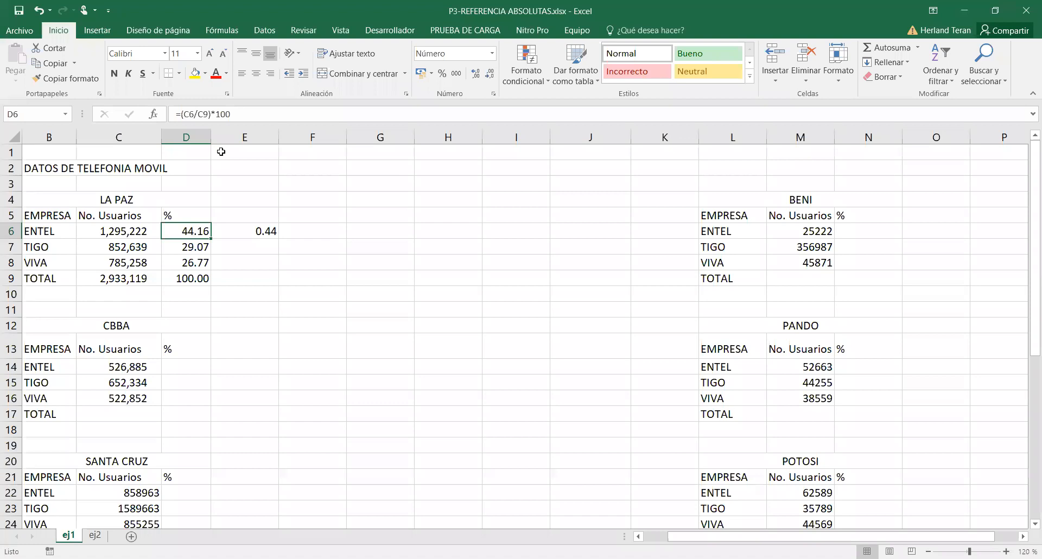
Step: Apply the Porcentaje number format to ENTEL's share in E6
click(255, 230)
click(493, 56)
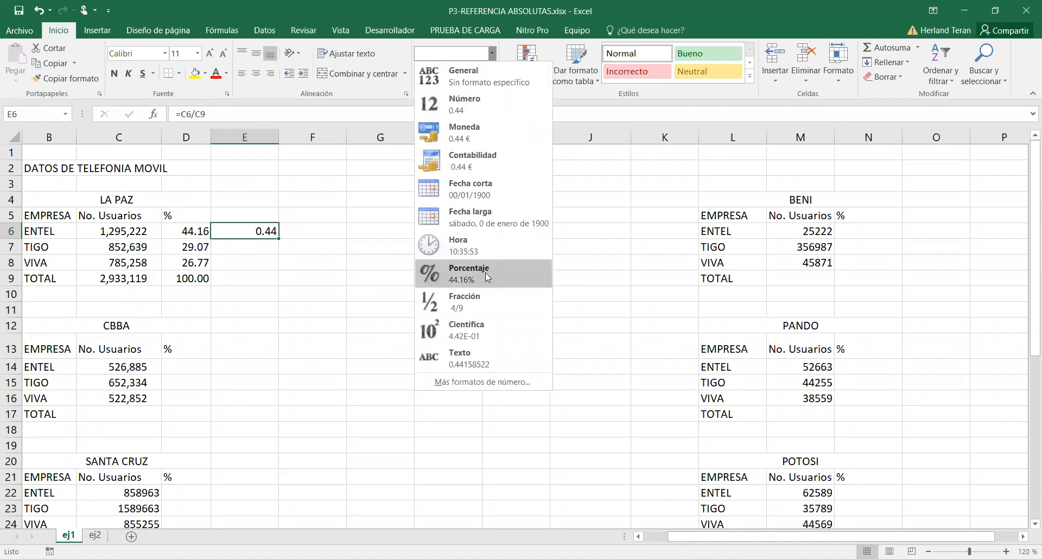
click(486, 273)
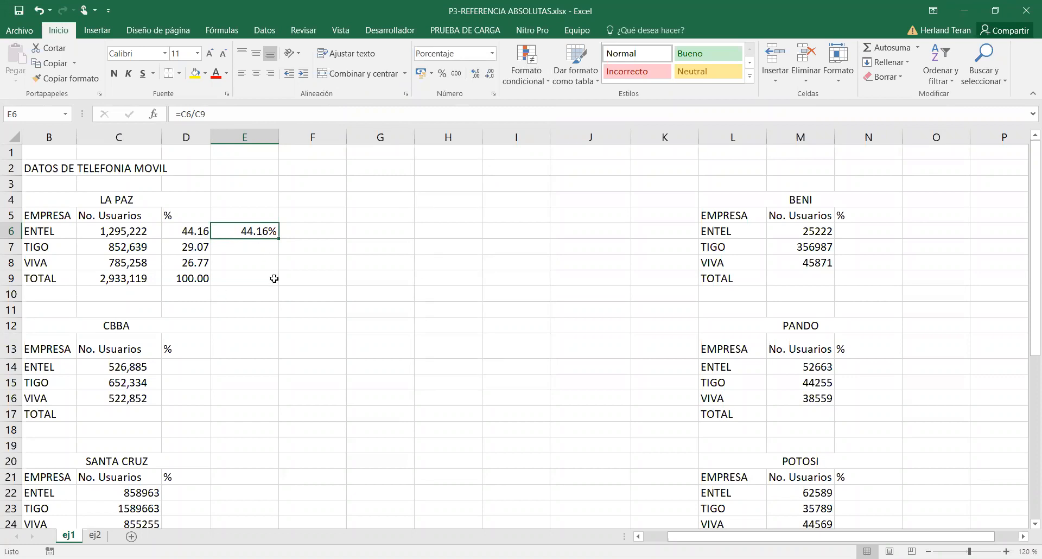
Step: Calculate TIGO's share of the LA PAZ users in E7 with =C7/C9
click(256, 249)
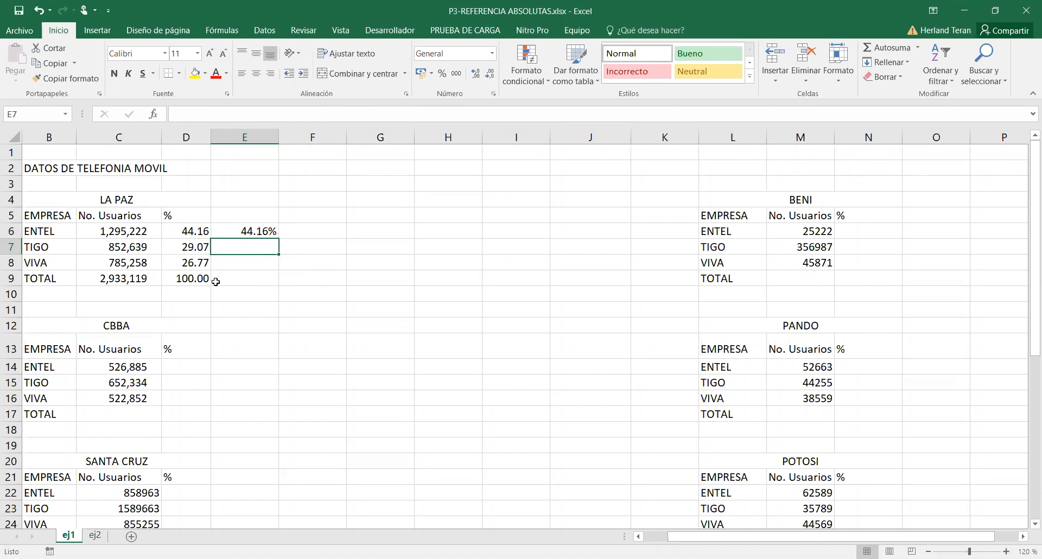
text())
key(BackSpace)
text(=)
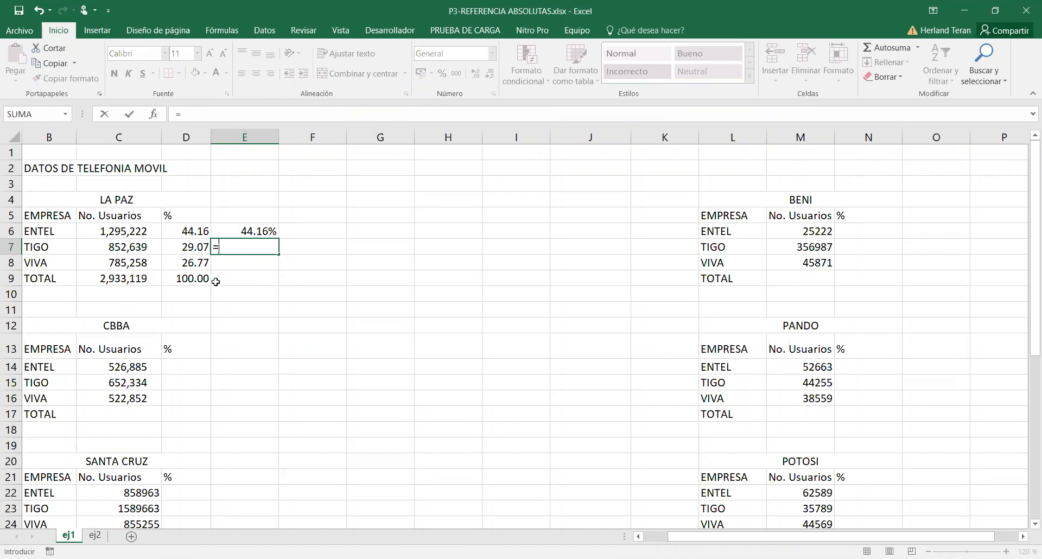
click(141, 248)
text(/)
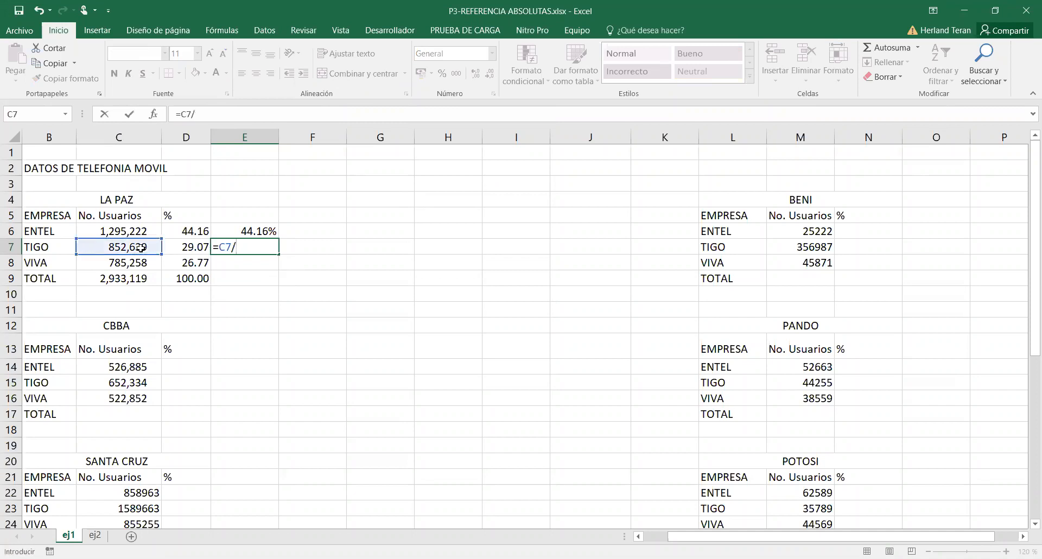
click(130, 278)
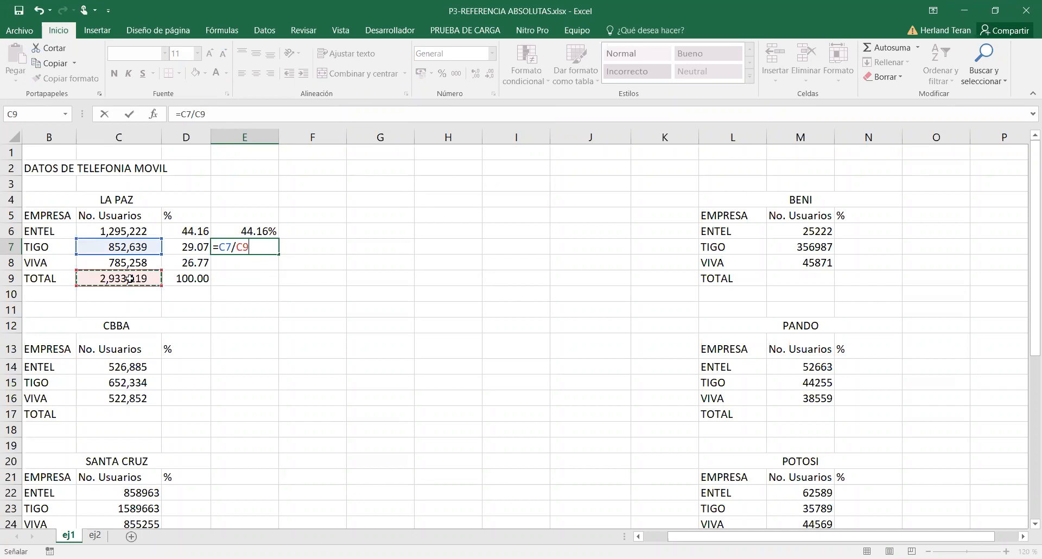
key(Return)
click(254, 247)
Step: Calculate VIVA's share of the LA PAZ users in E8 with =C8/C9
click(258, 264)
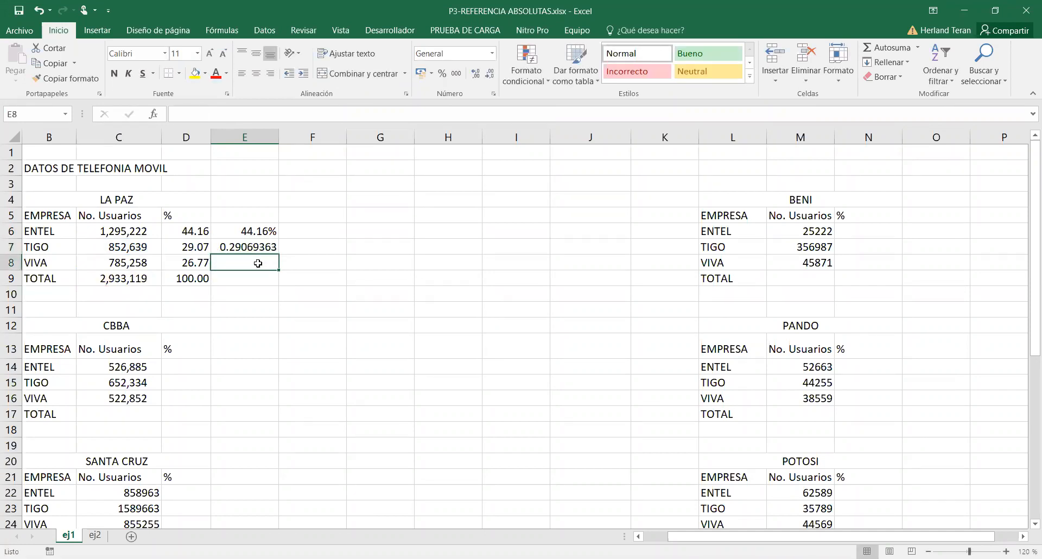
double_click(258, 263)
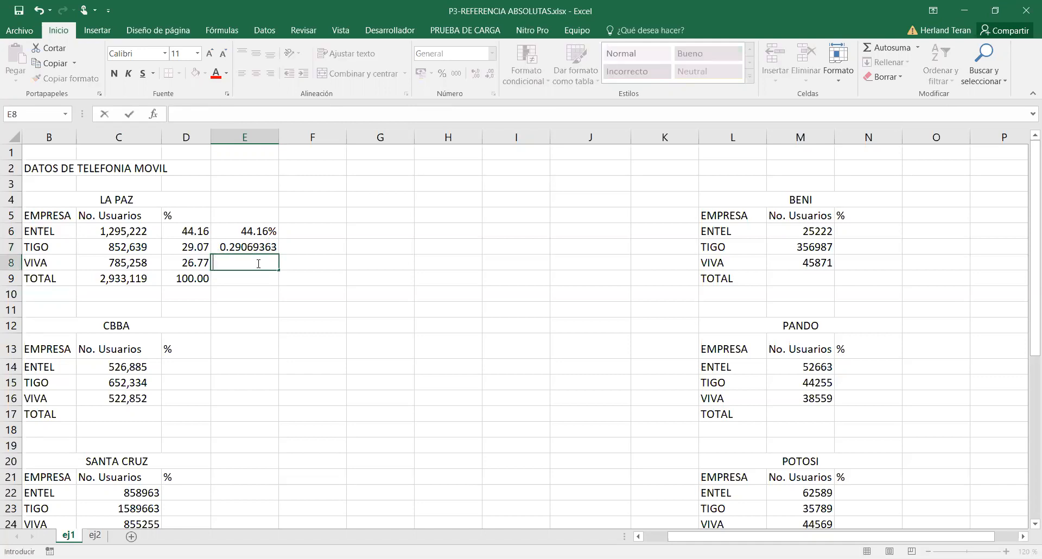
text(=)
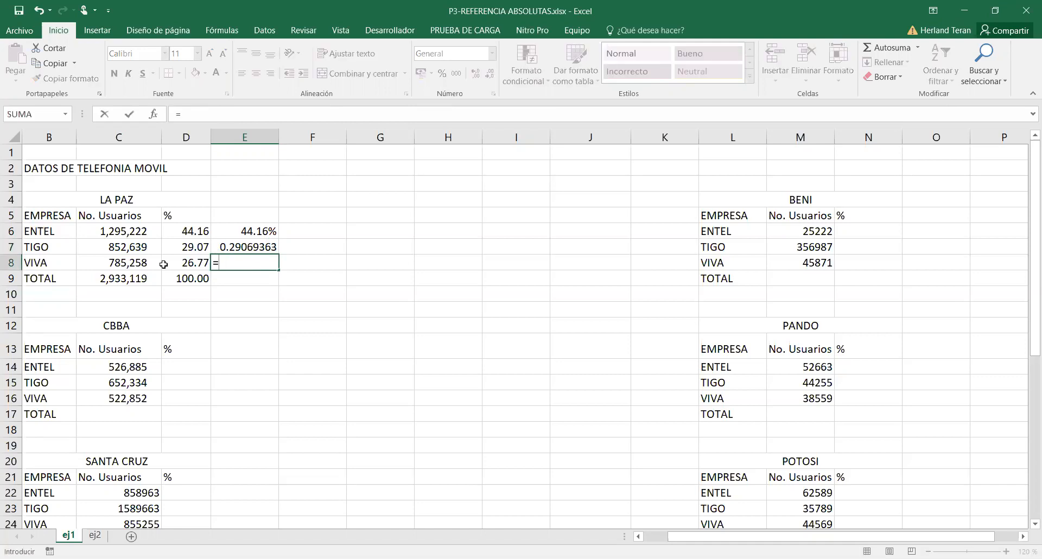
click(137, 262)
text(/)
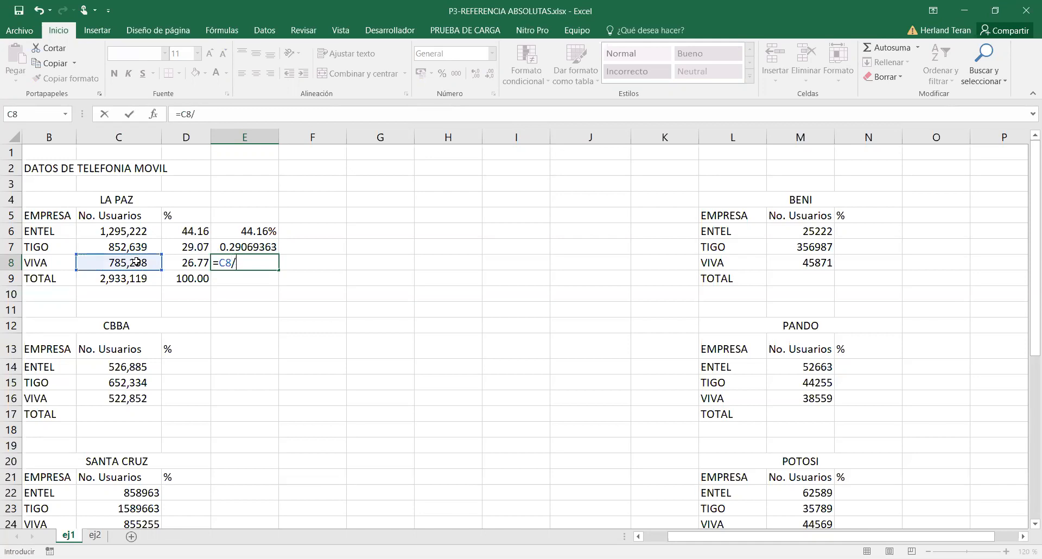
click(131, 278)
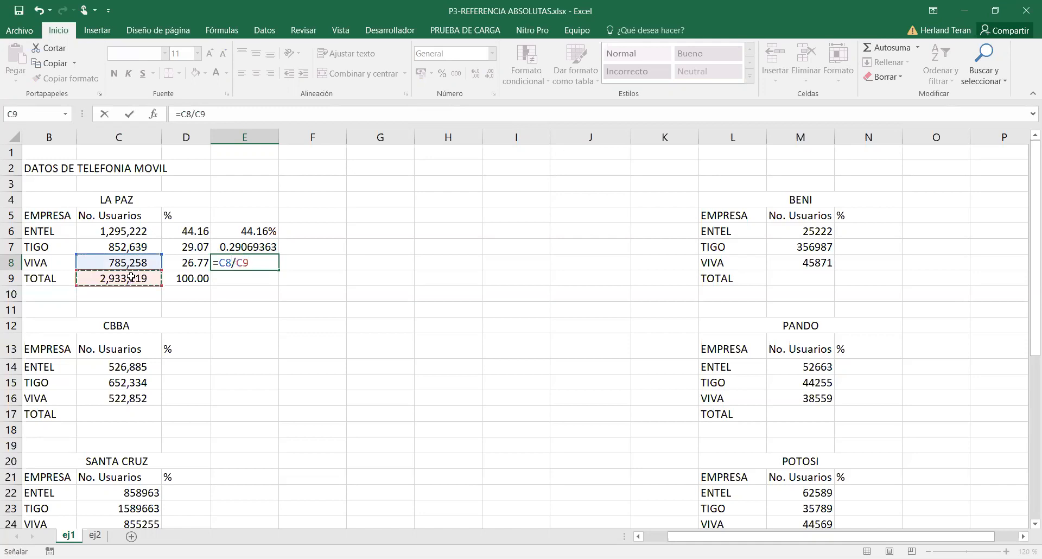
key(Return)
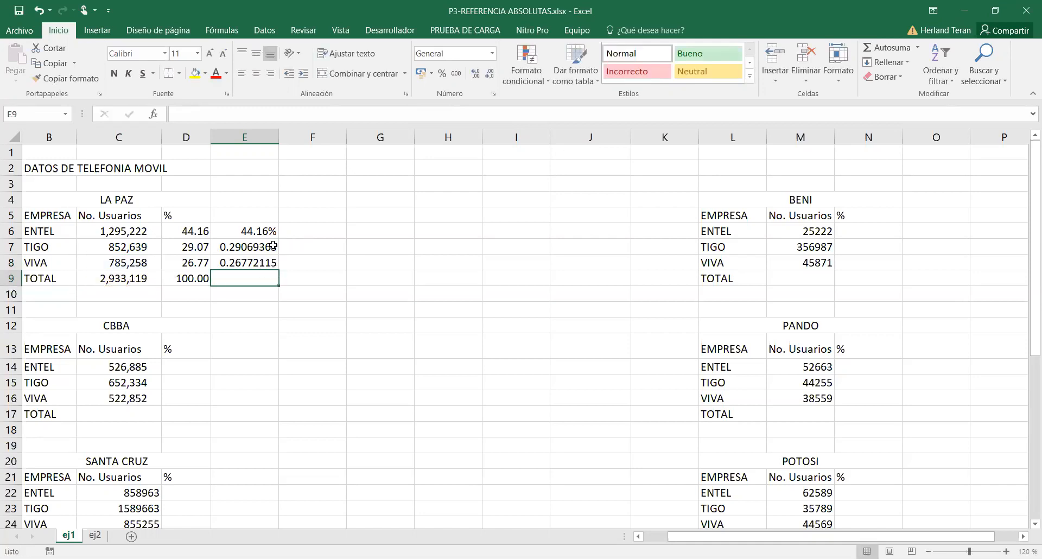
Step: Apply the Porcentaje number format to the TIGO and VIVA shares in E7:E8
drag(267, 246, 267, 262)
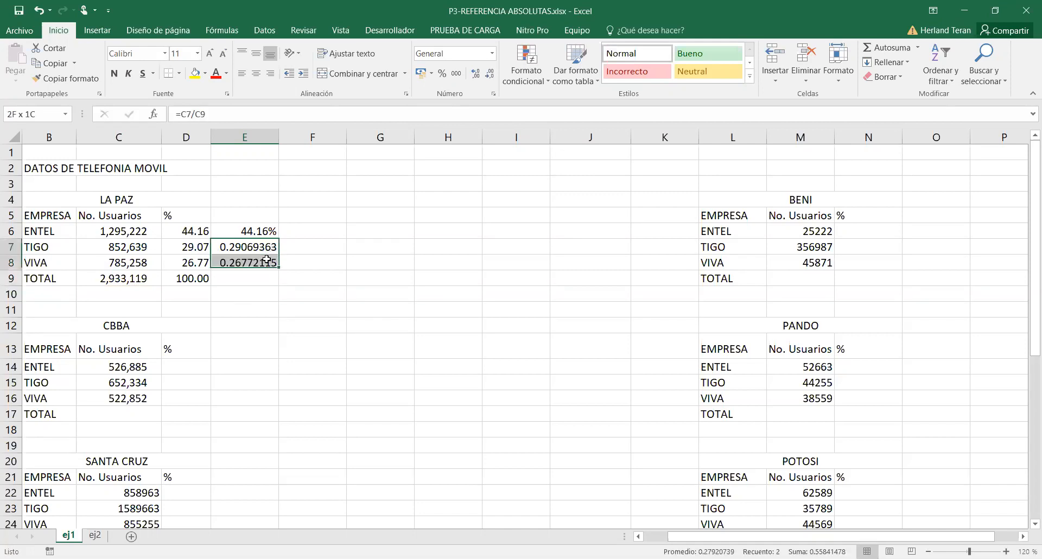
click(494, 53)
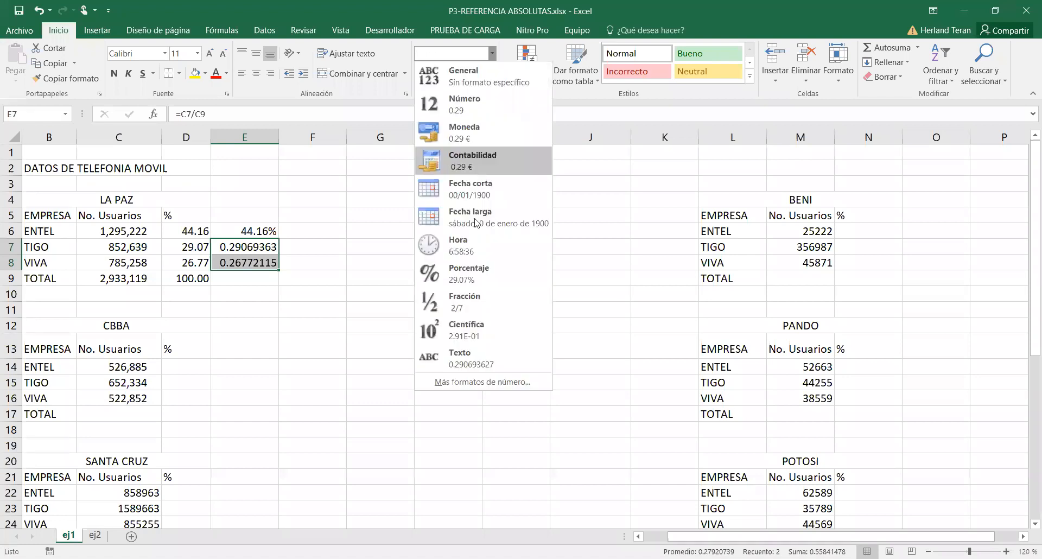
click(464, 280)
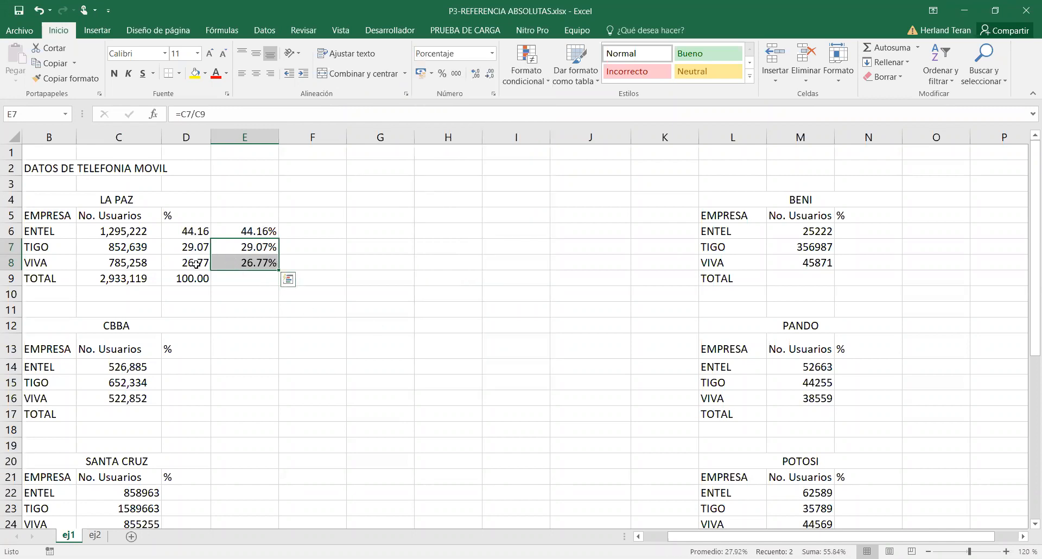
Step: Total the LA PAZ shares in E9 with =SUMA(E6:E8)
click(258, 228)
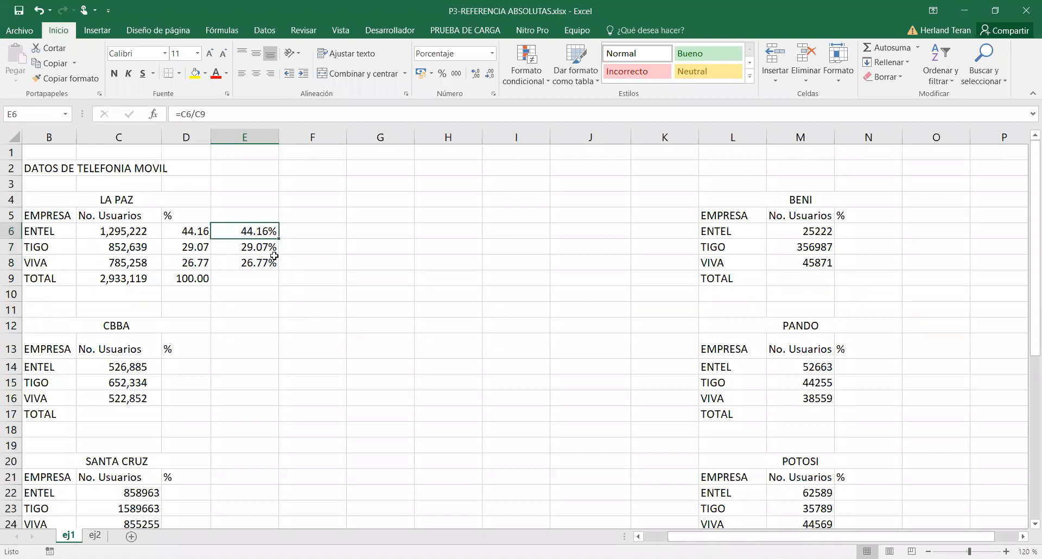
click(263, 278)
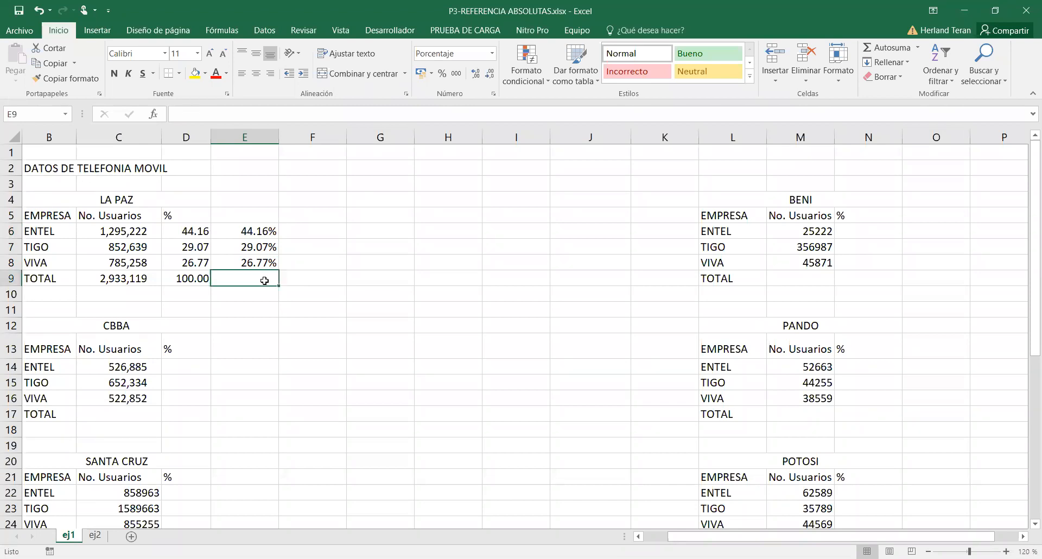
click(870, 50)
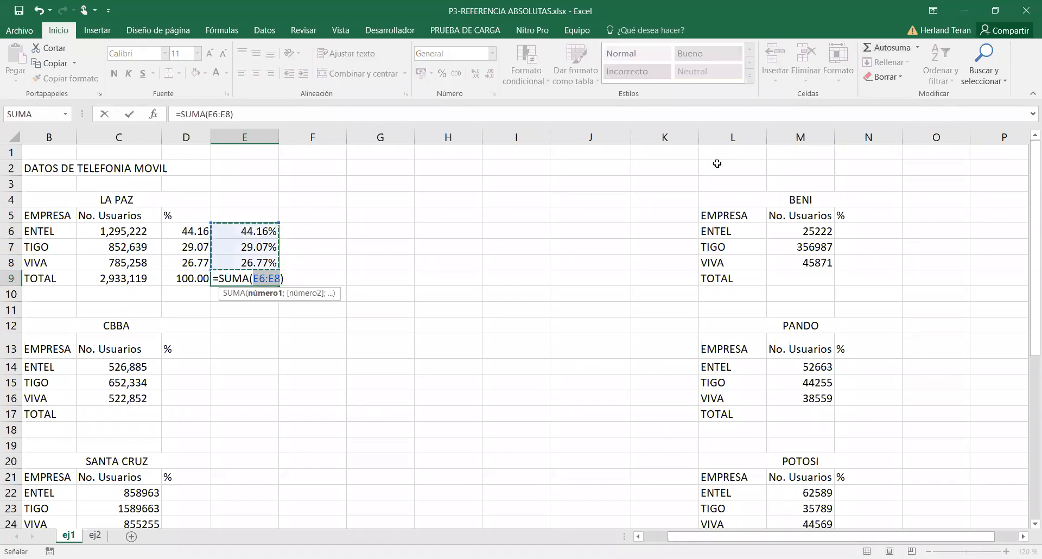
key(Return)
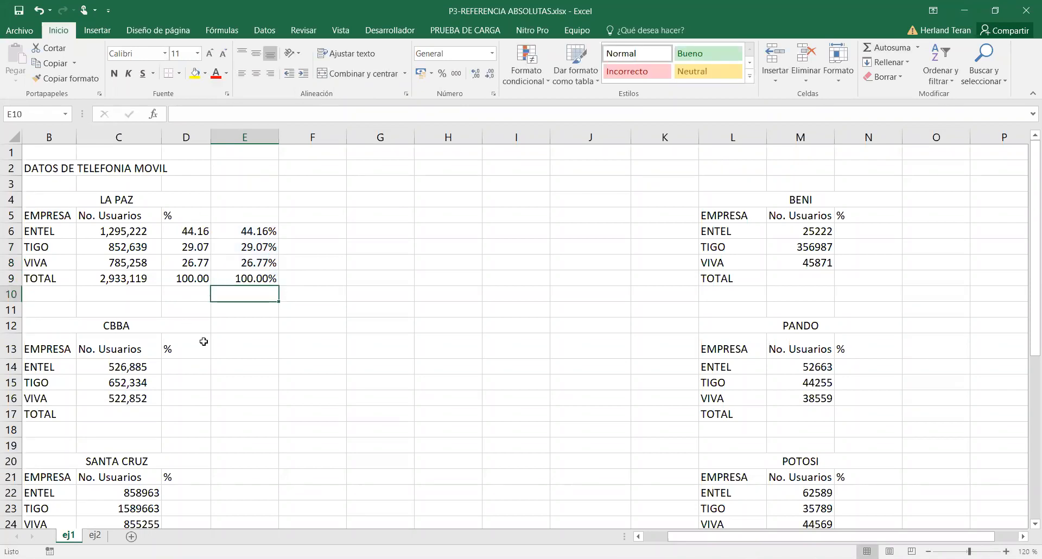
Step: Examine ENTEL's percentage formula in D6 and the cells it references, leaving the formula unedited
click(196, 233)
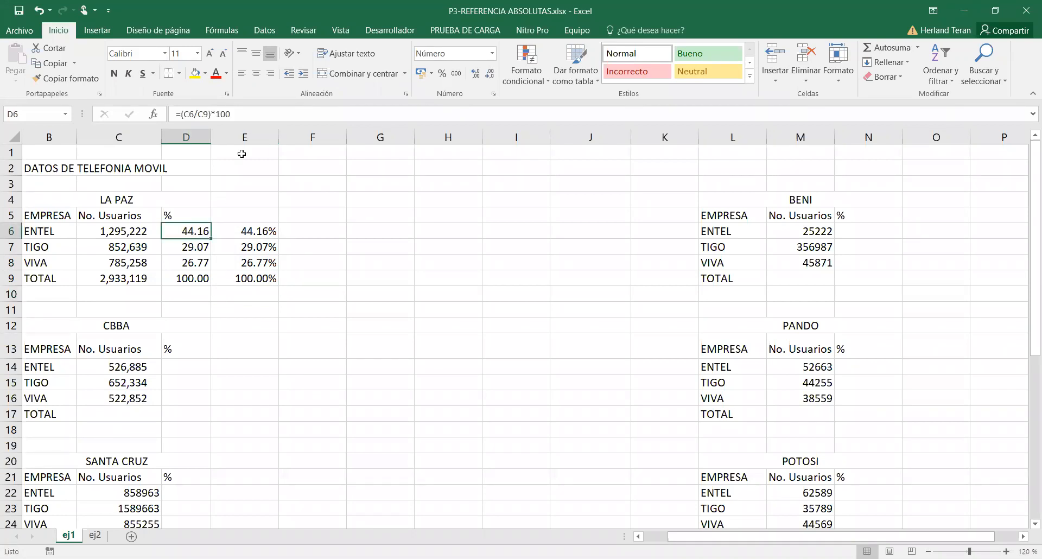
drag(232, 114, 155, 87)
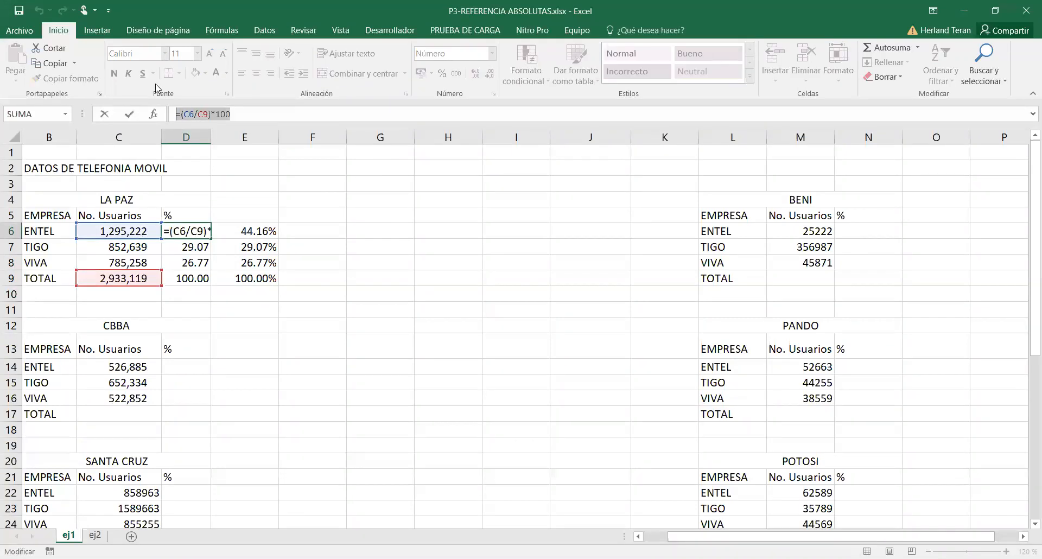
key(Escape)
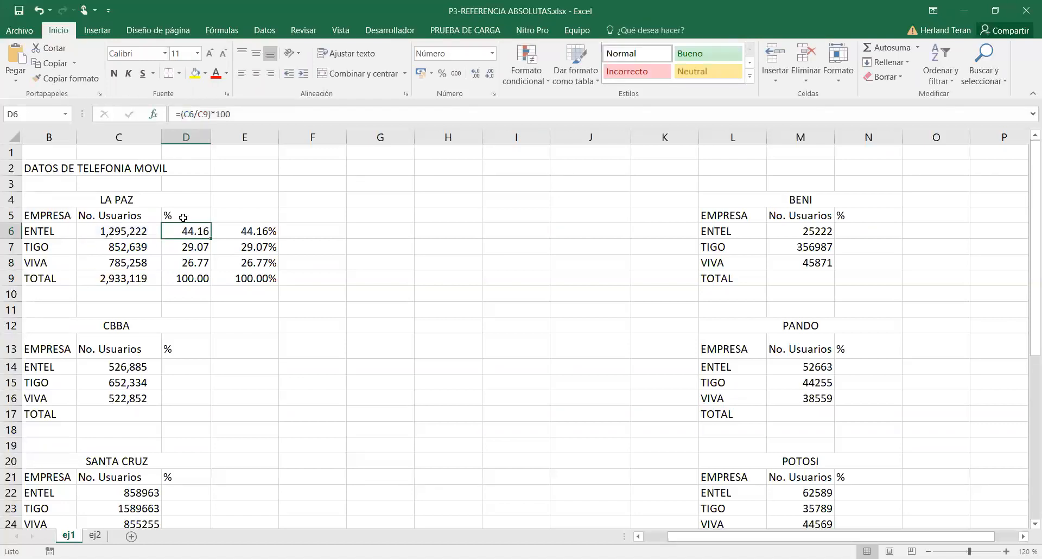
click(192, 292)
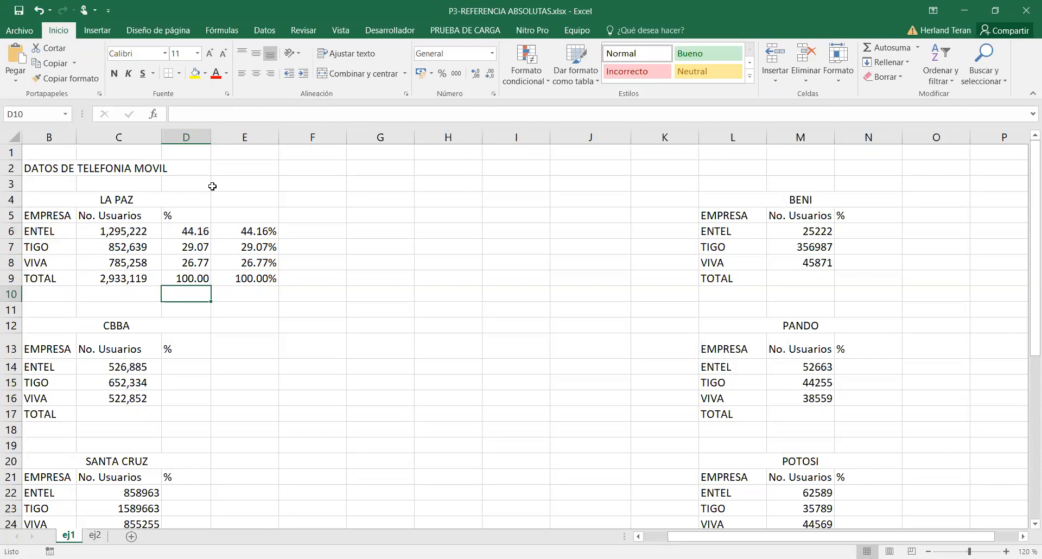
click(194, 230)
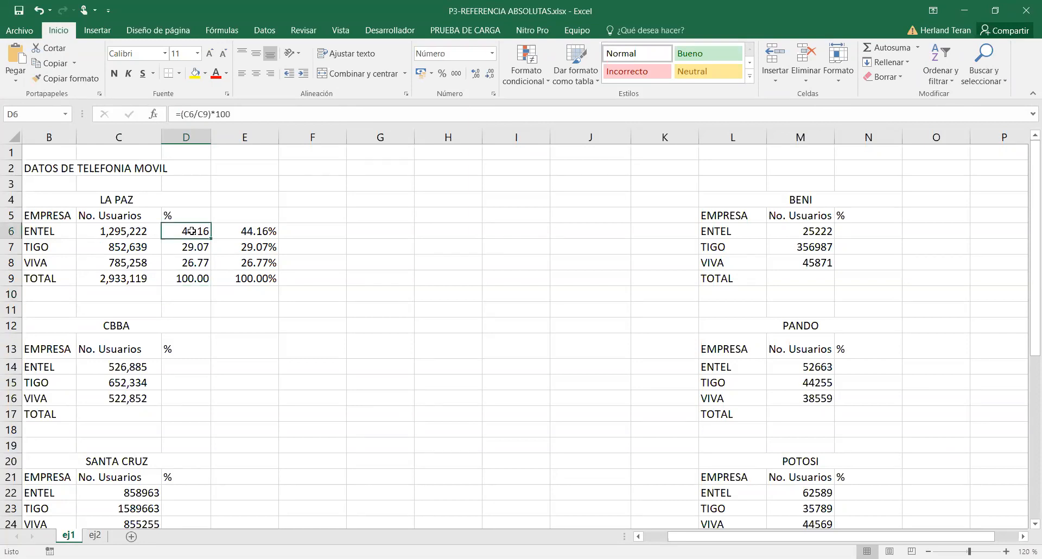
drag(236, 114, 174, 114)
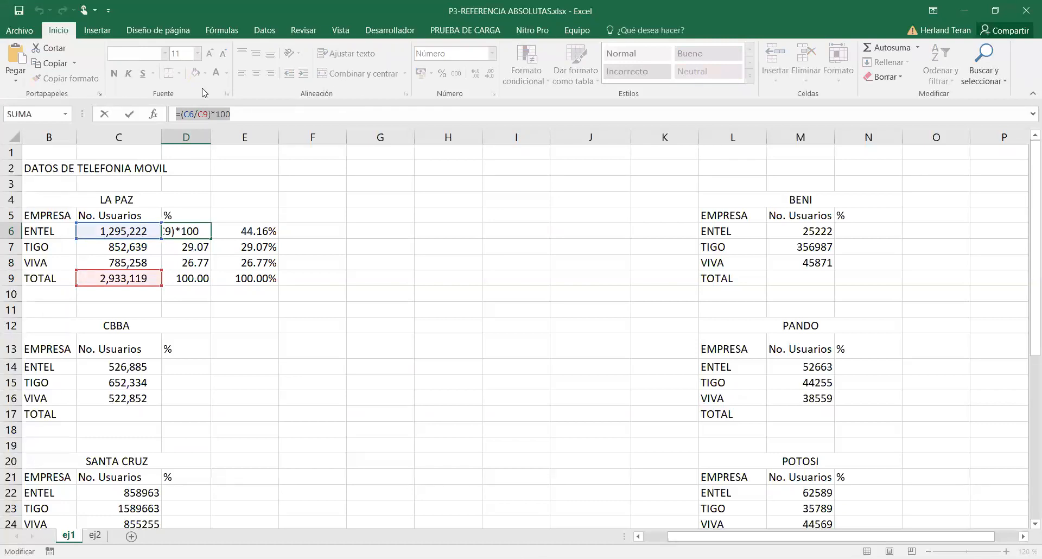
key(Escape)
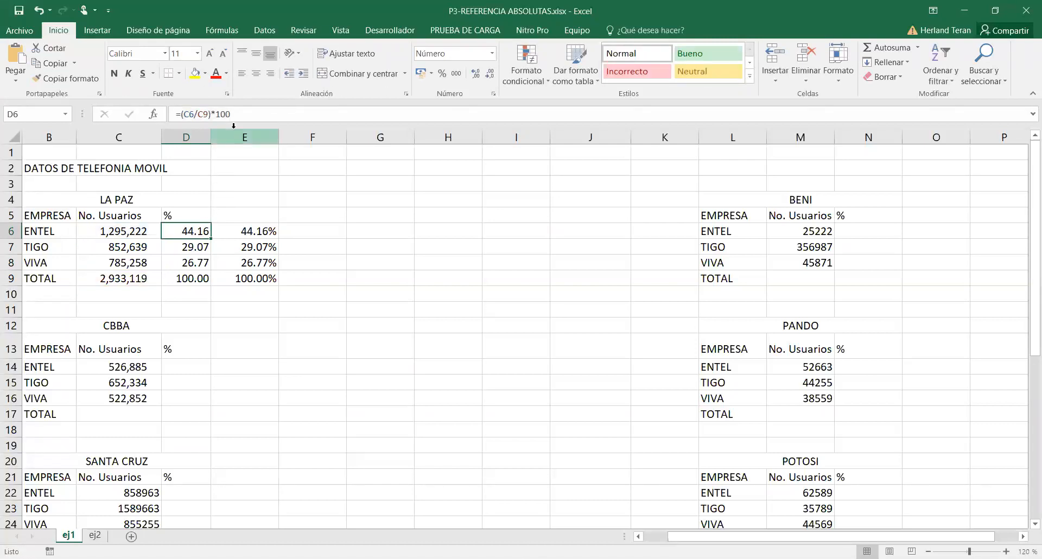
Step: Copy ENTEL's percentage formula from D6 into D10 as literal text, =(C6/C9)*100, with a leading apostrophe
drag(240, 114, 171, 112)
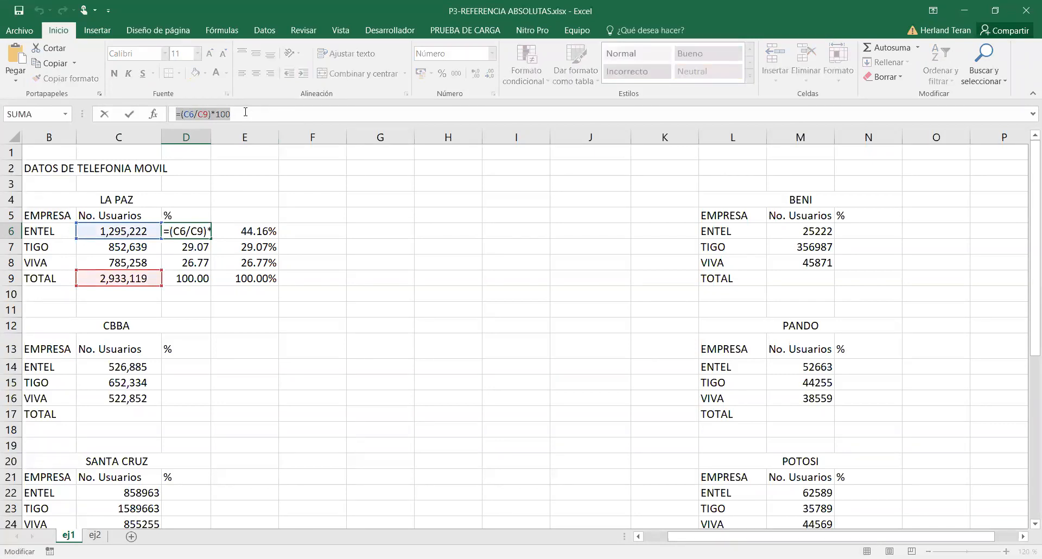
drag(246, 111, 169, 115)
key(ctrl+c)
key(Escape)
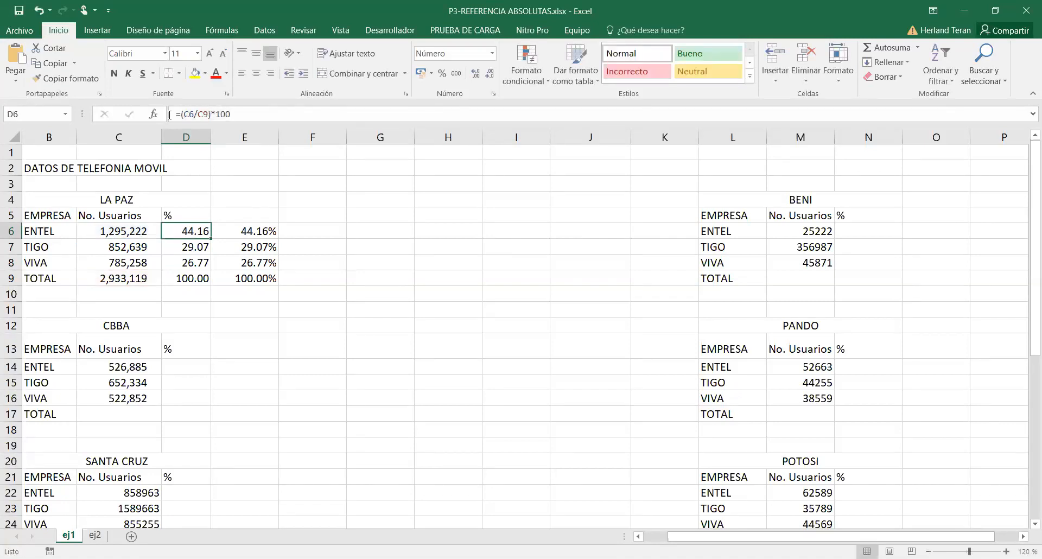
click(193, 293)
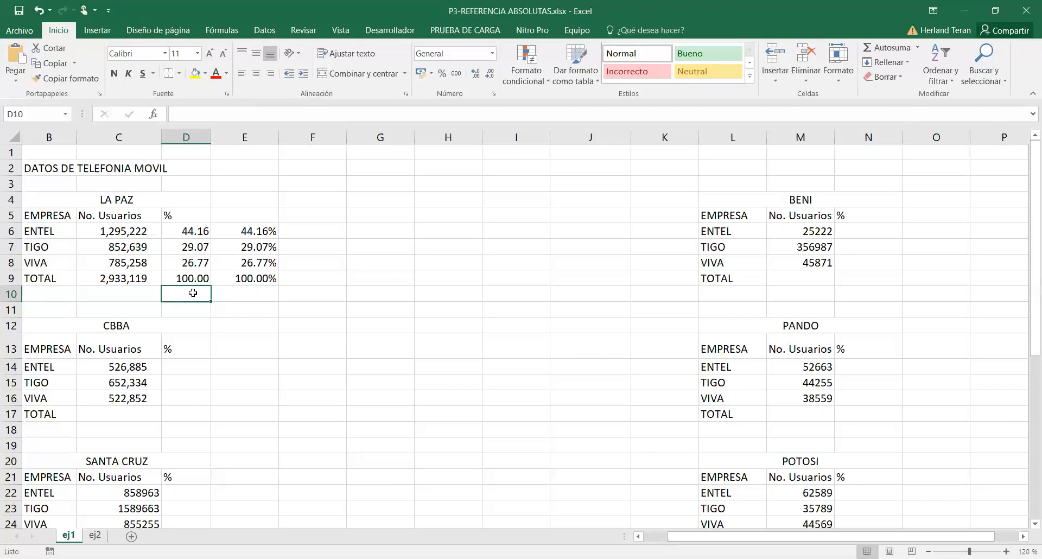
text(')
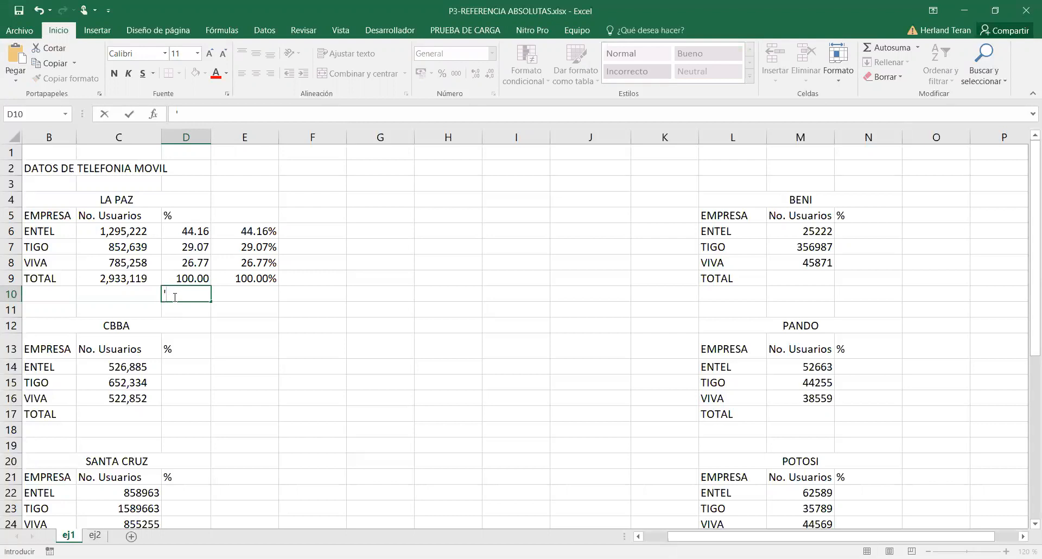
key(ctrl+v)
key(Return)
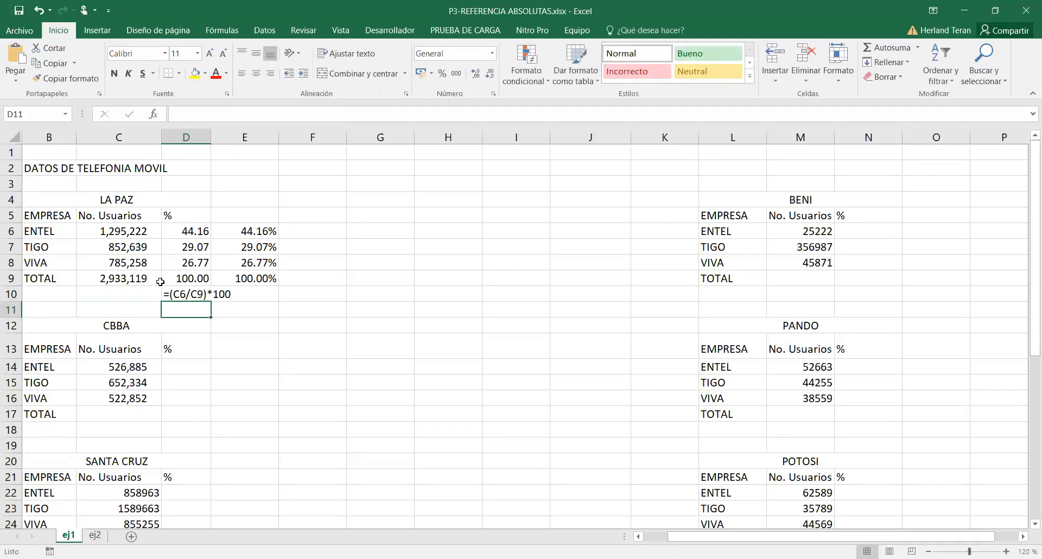
Step: Remove the leading apostrophe from D10 to make the formula calculate, and restore it so the formula shows as text
double_click(177, 294)
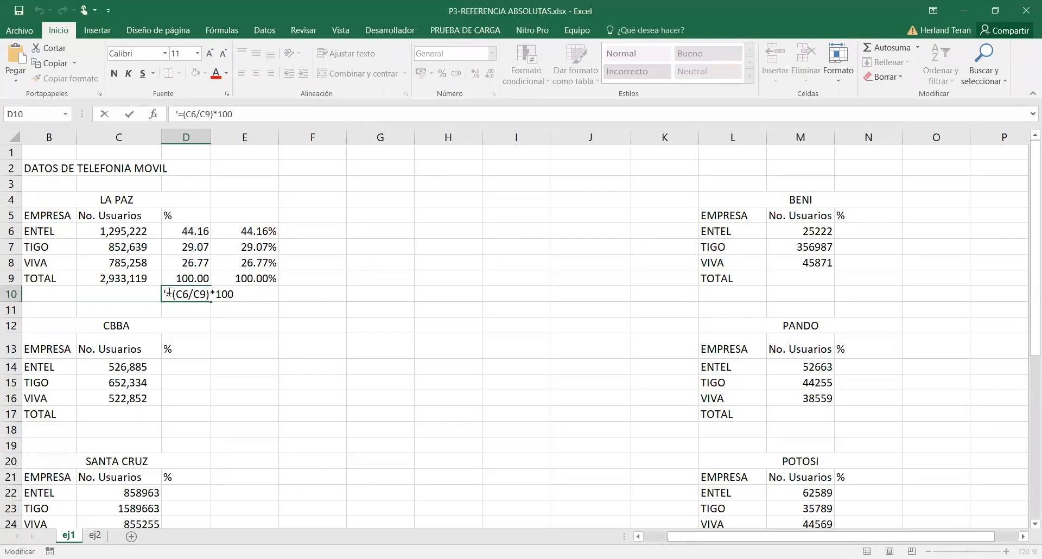
key(BackSpace)
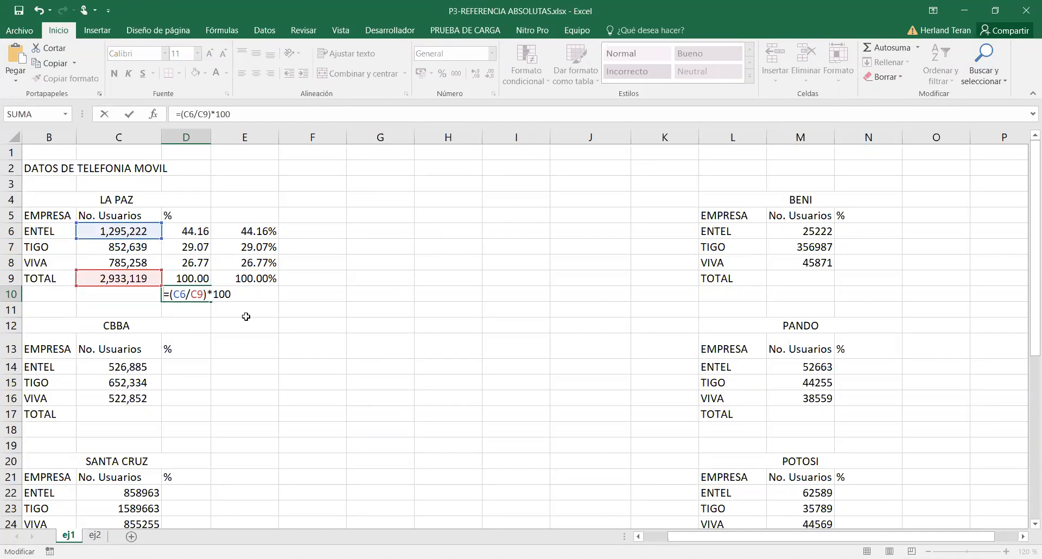
key(Return)
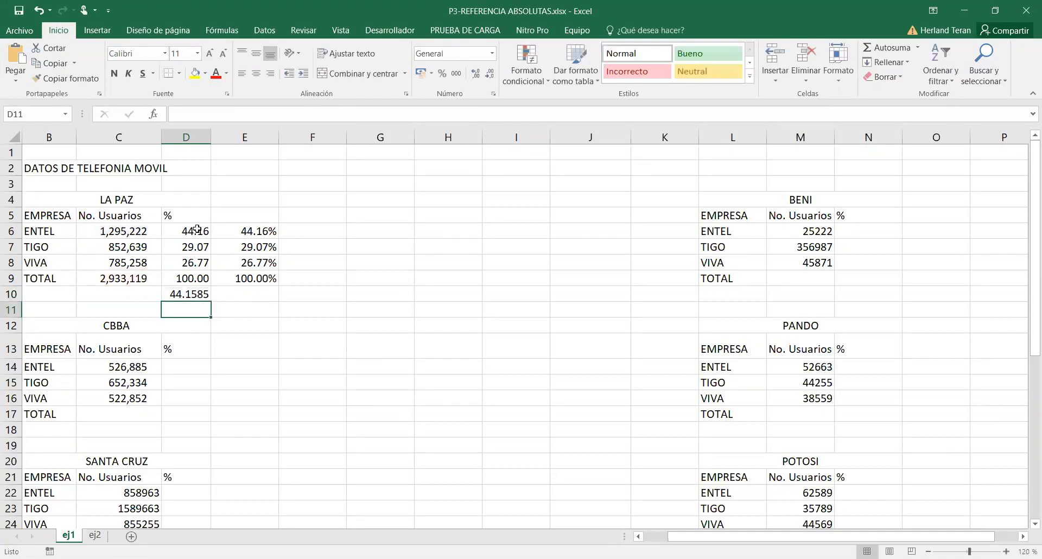
double_click(193, 294)
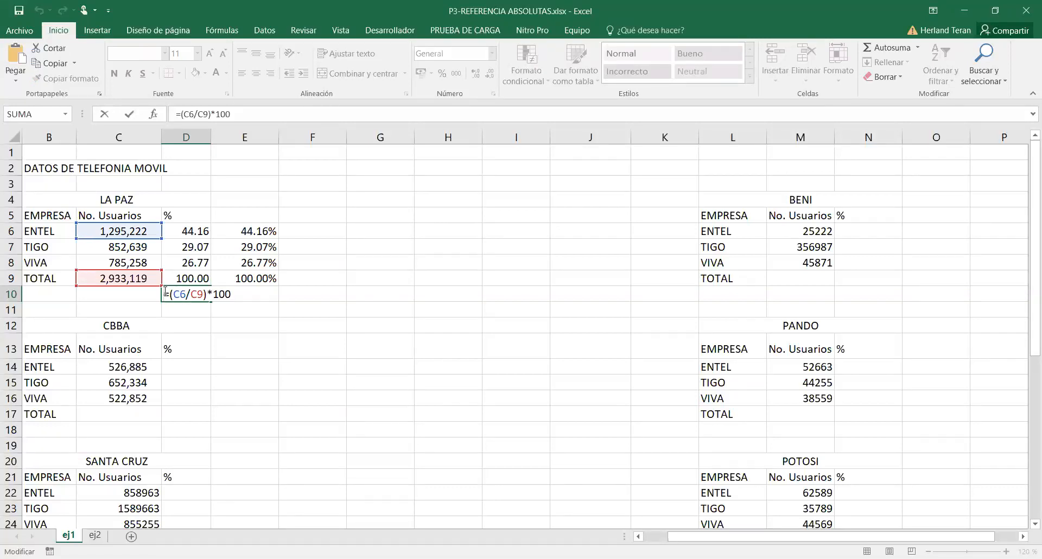
text(')
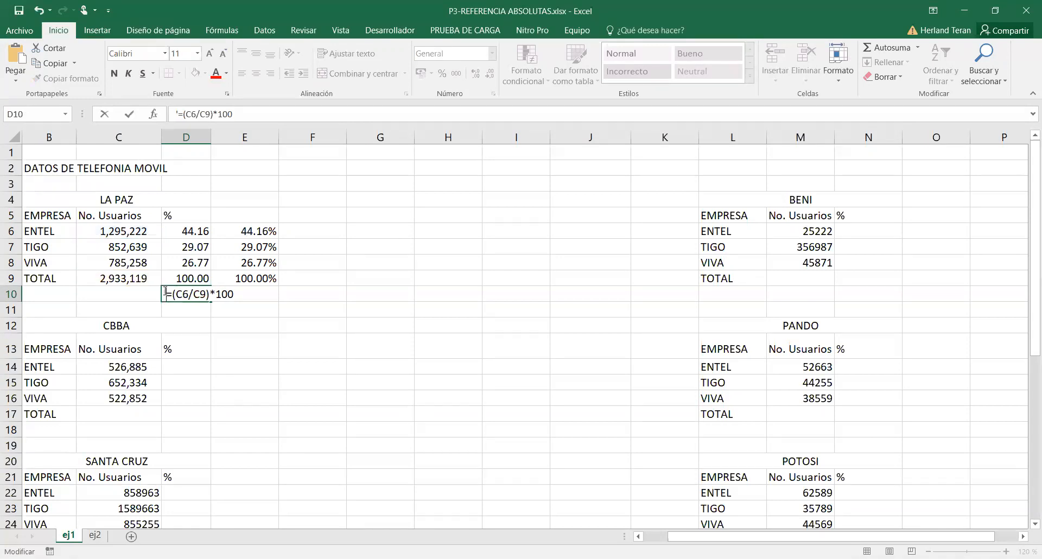
key(Return)
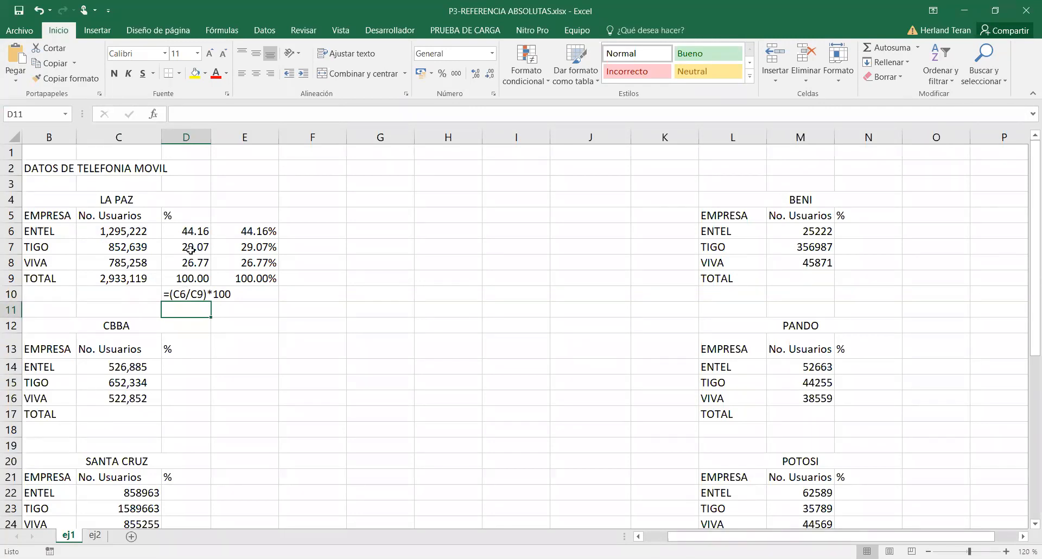
click(185, 295)
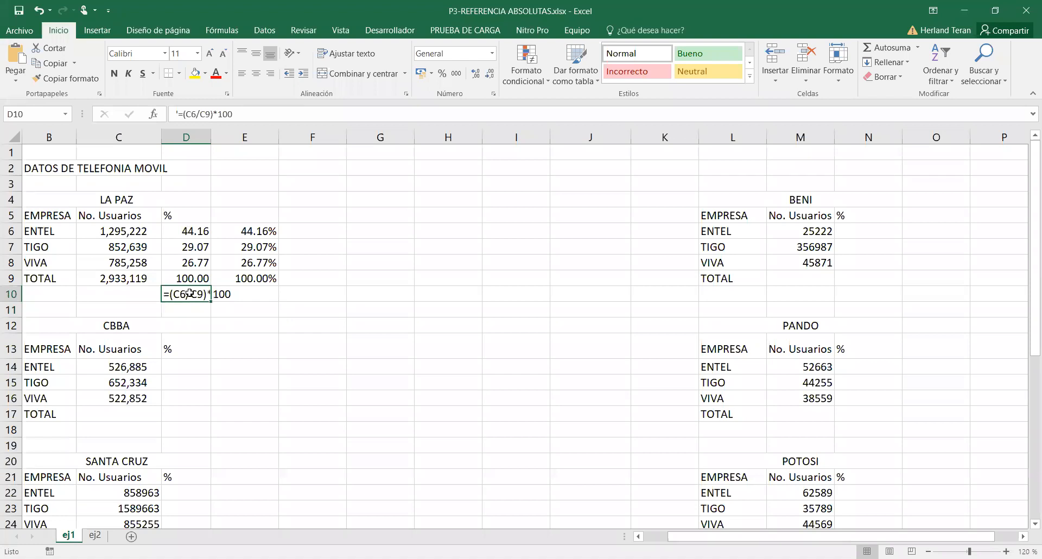
Step: Copy ENTEL's formula =C6/C9 from E6 into E11
click(249, 310)
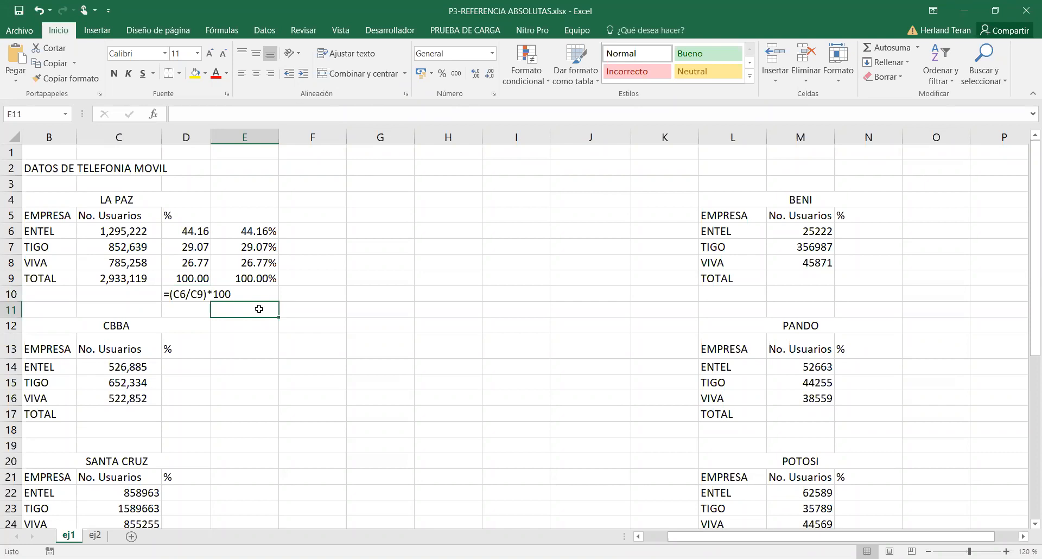
click(261, 232)
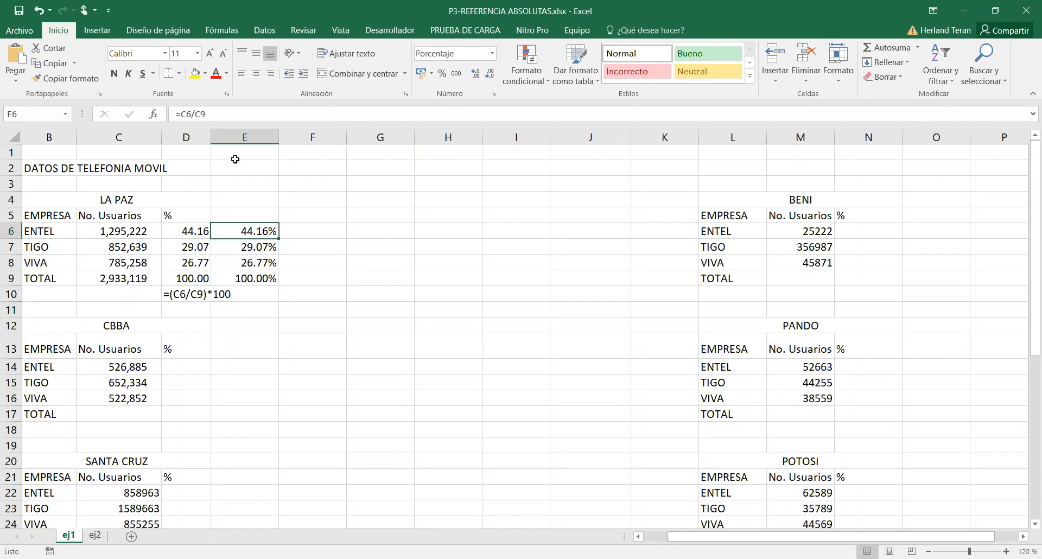
drag(215, 115, 175, 111)
key(ctrl+c)
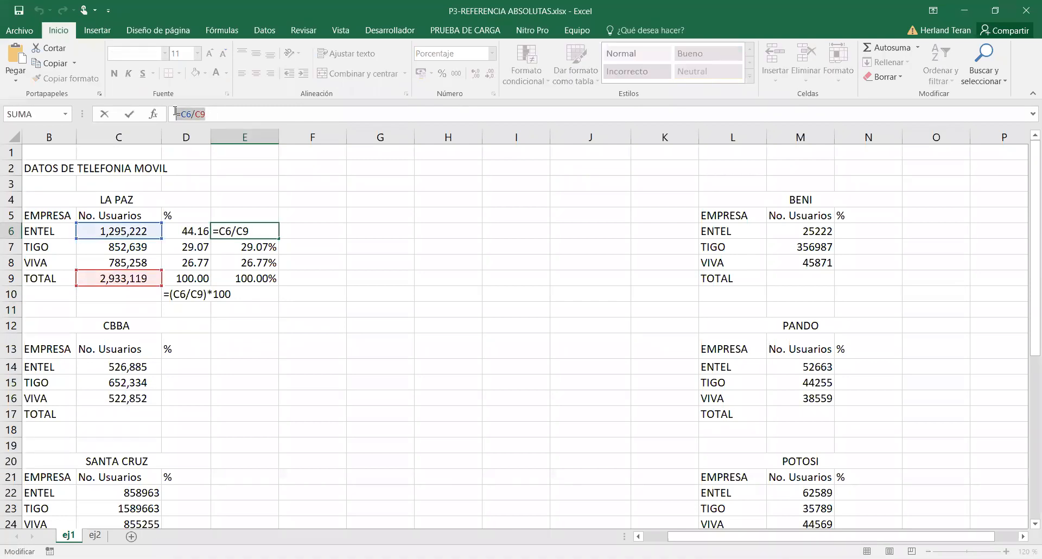
key(Escape)
click(262, 308)
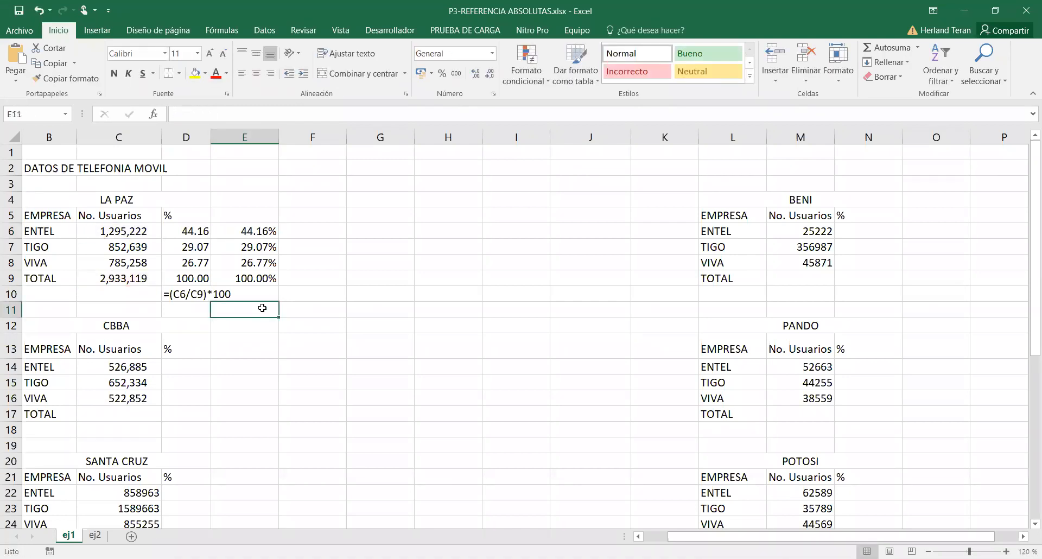
double_click(262, 308)
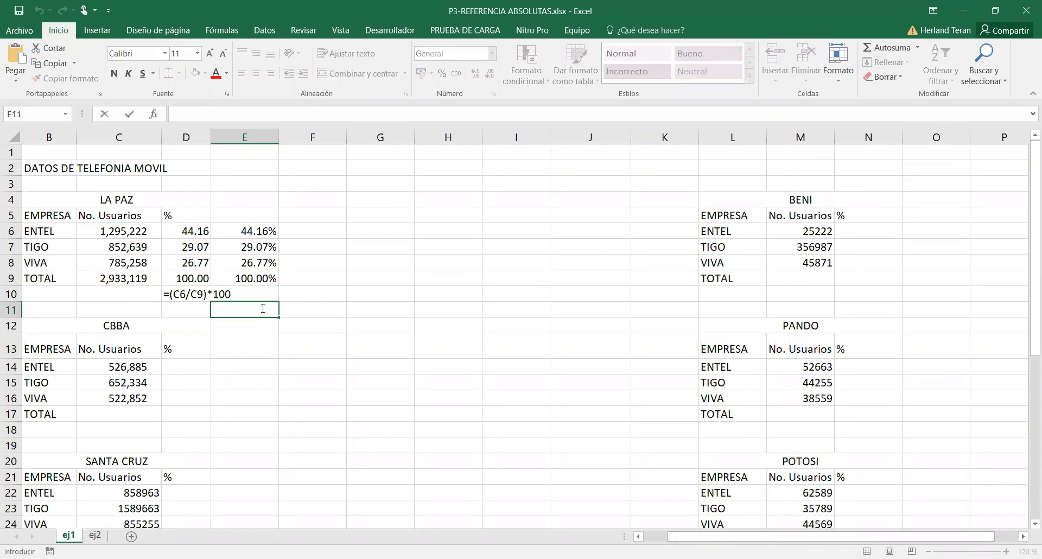
key(ctrl+v)
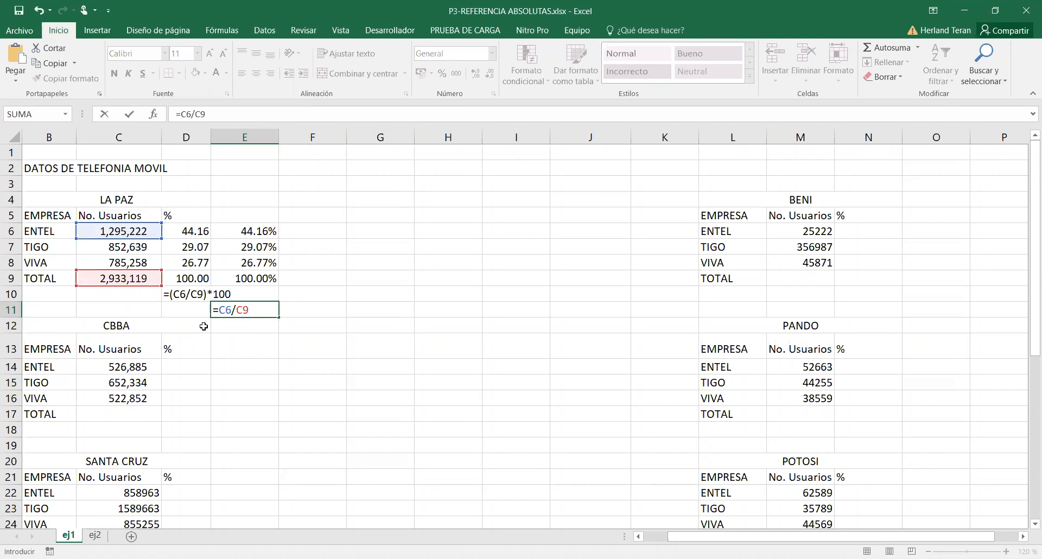
click(239, 325)
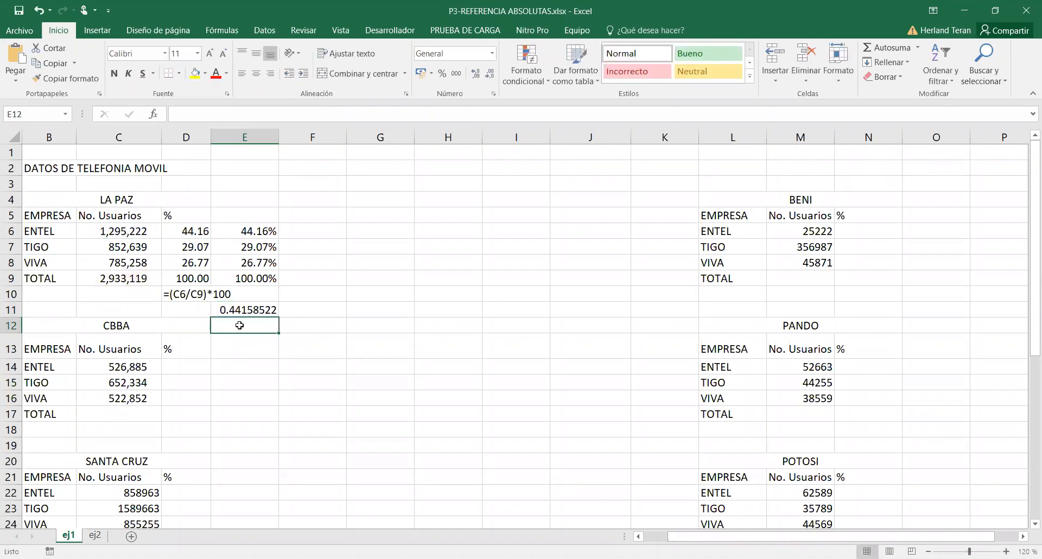
Step: Add a leading apostrophe in E11 so that =C6/C9 is shown as literal text
double_click(248, 309)
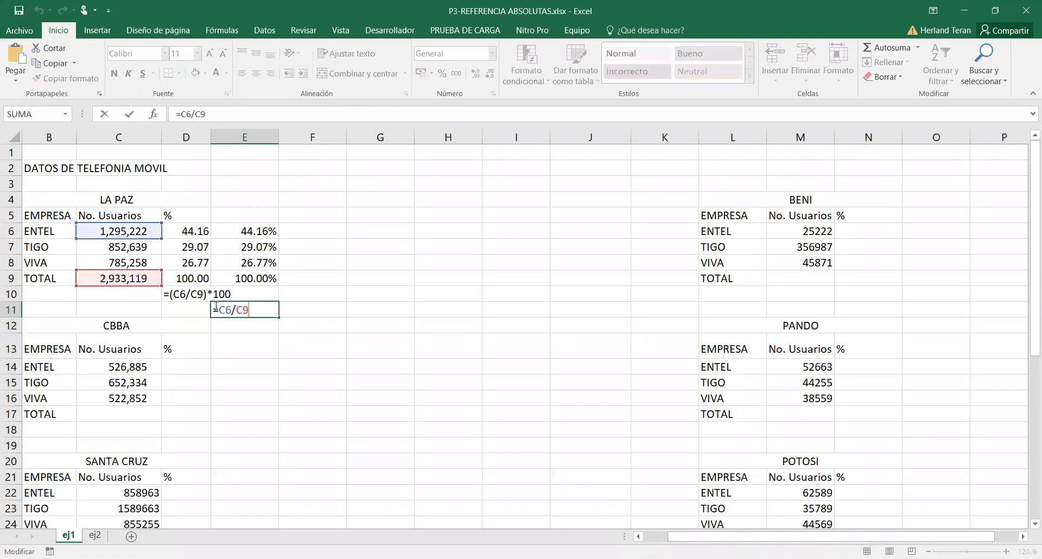
click(214, 308)
text(')
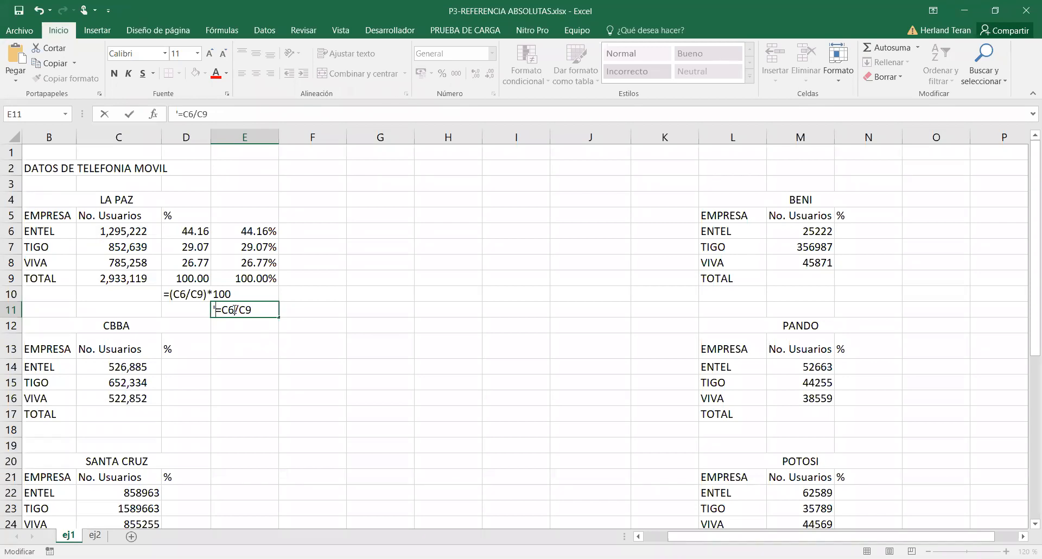
key(Return)
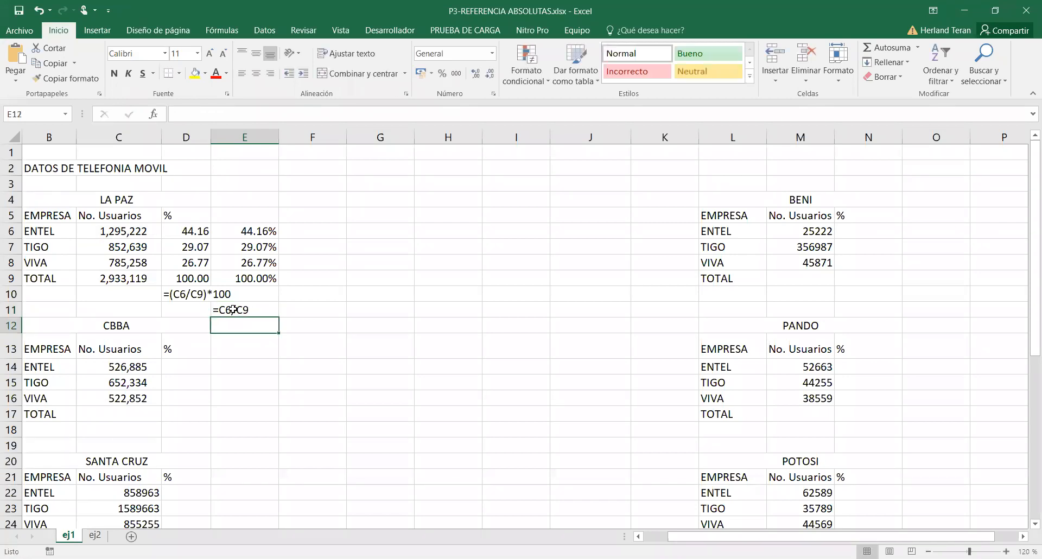
click(272, 309)
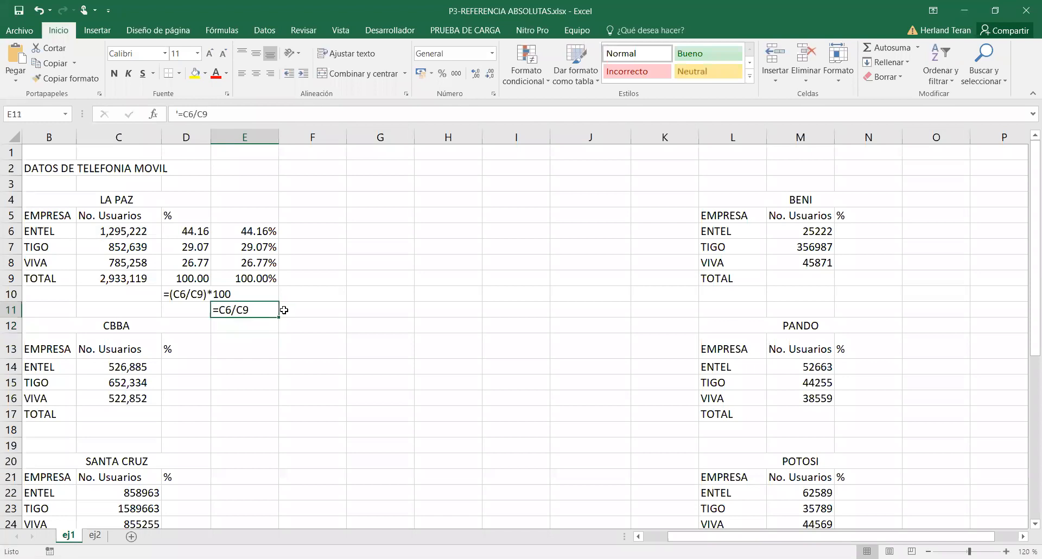
Step: Enter the note "Y LUEGO DE LE DAMOS FORMATO DE PORCENTAJE" in F11 beside the =C6/C9 text
click(288, 309)
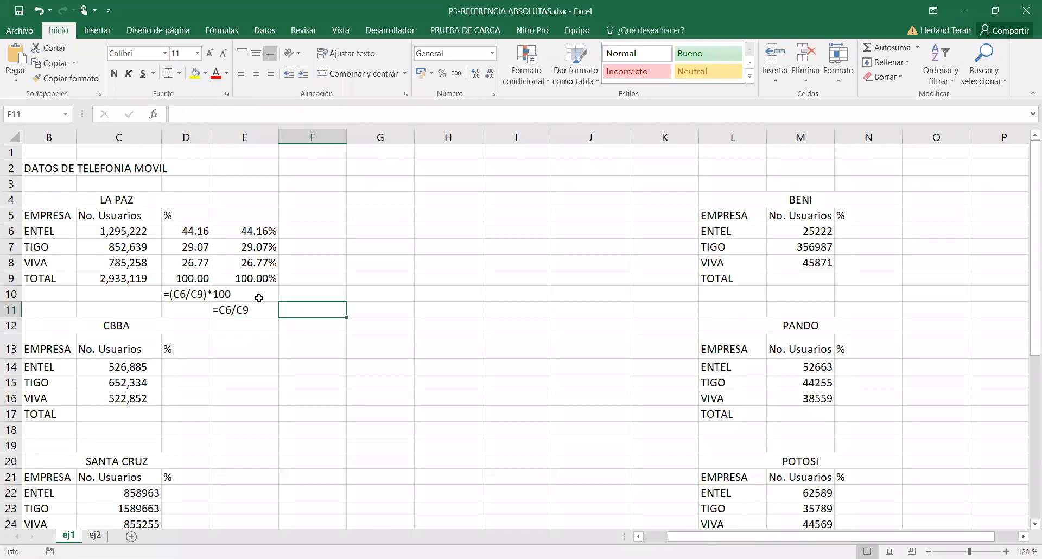
text(Y)
text(GO )
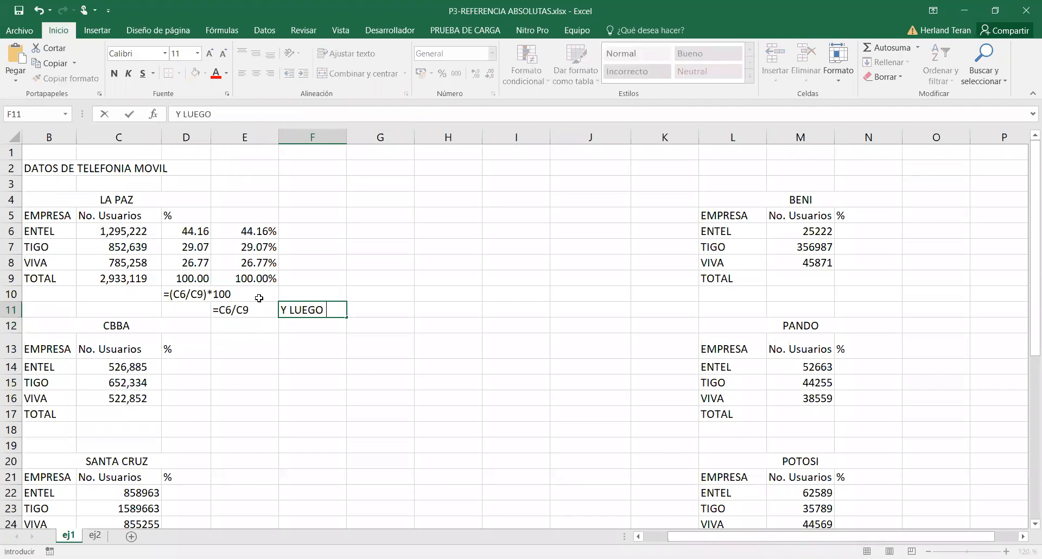
text(DE LE DAMOS FORMATO DE PORCENTAJE)
key(Return)
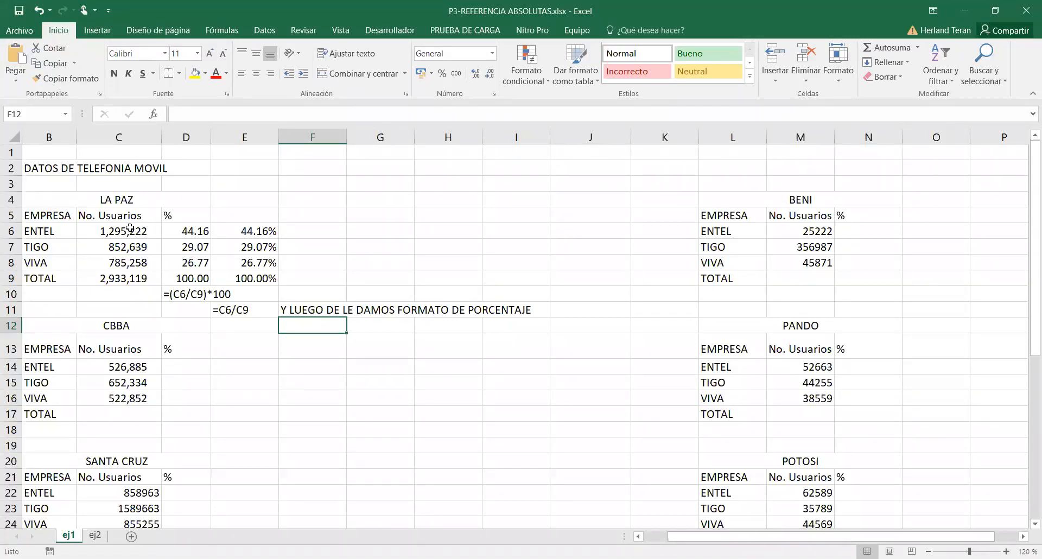
Step: Look over the LA PAZ total in C9 and the number formats available for ENTEL's user count in C6
click(119, 279)
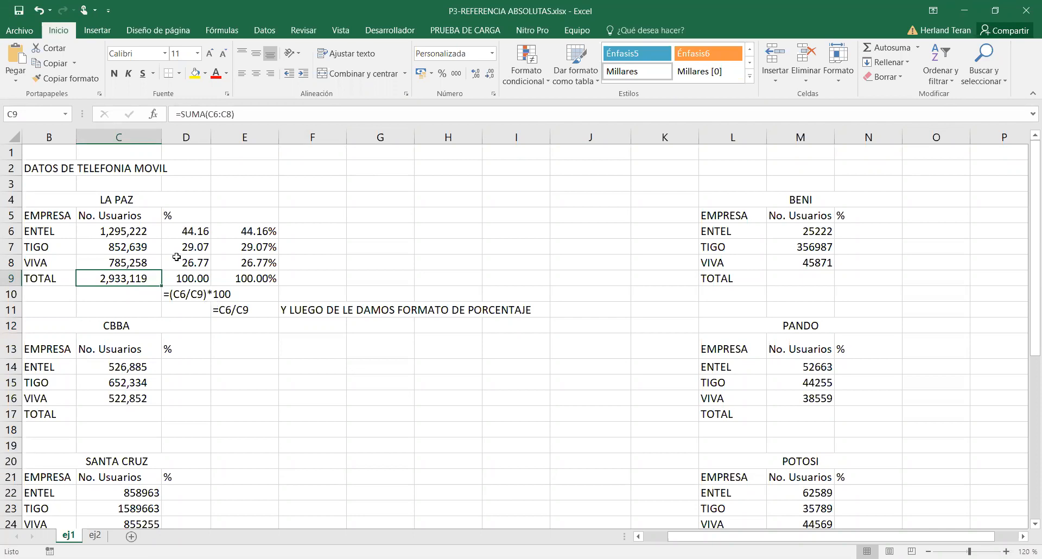
click(144, 233)
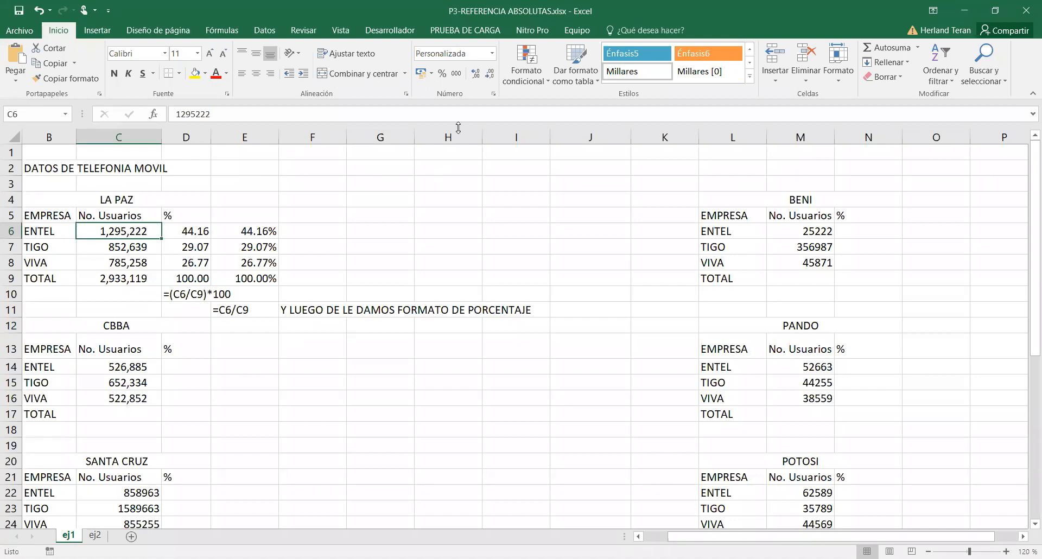
click(493, 54)
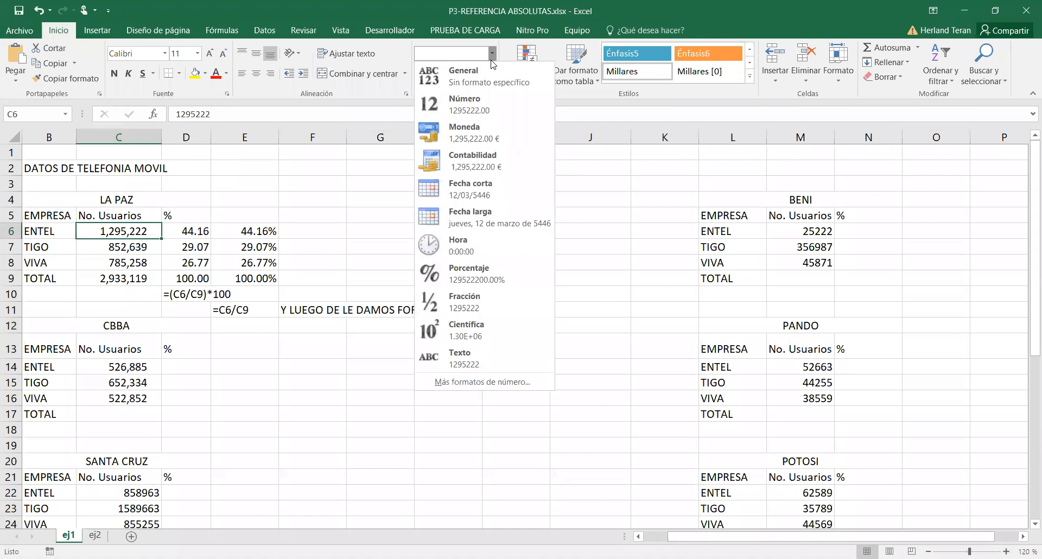
click(274, 154)
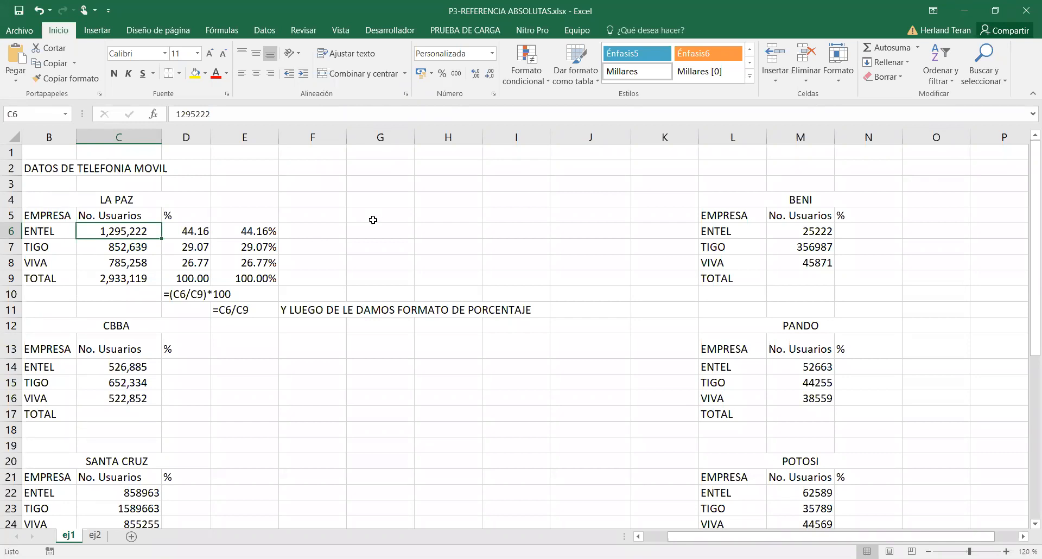
Step: Total the CBBA users in C17 with =SUMA(C14:C16)
click(177, 371)
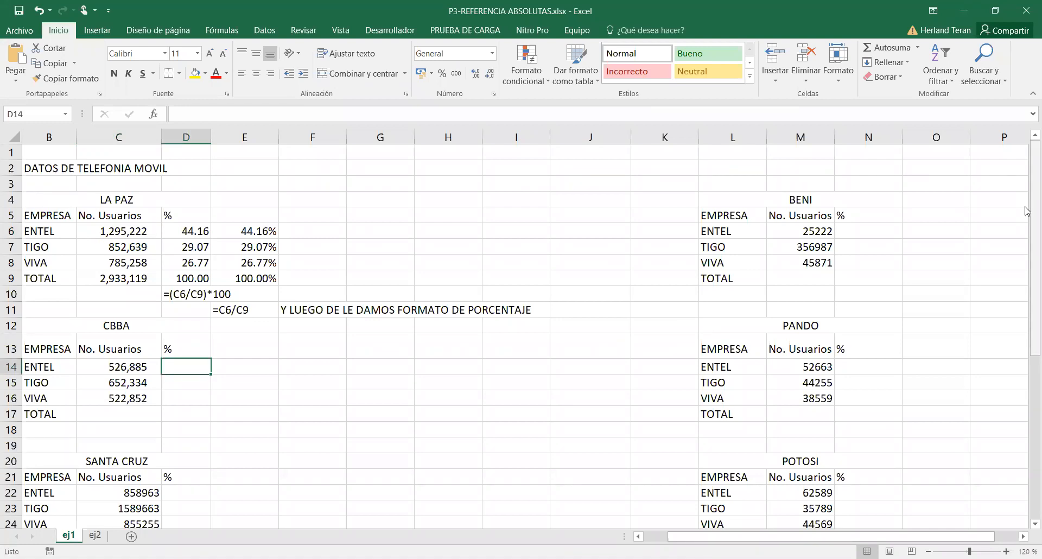
scroll(413, 436, down, 1)
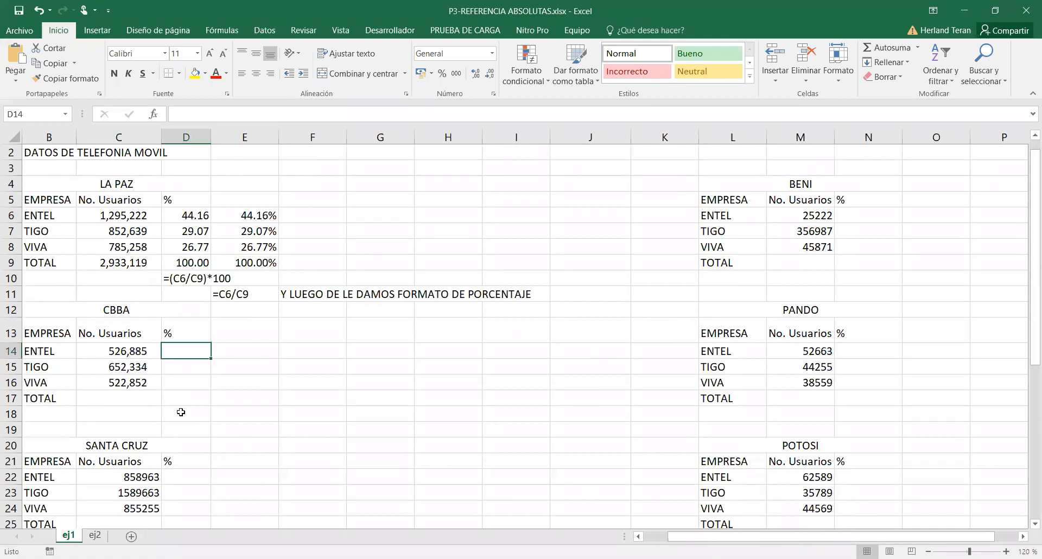
click(143, 399)
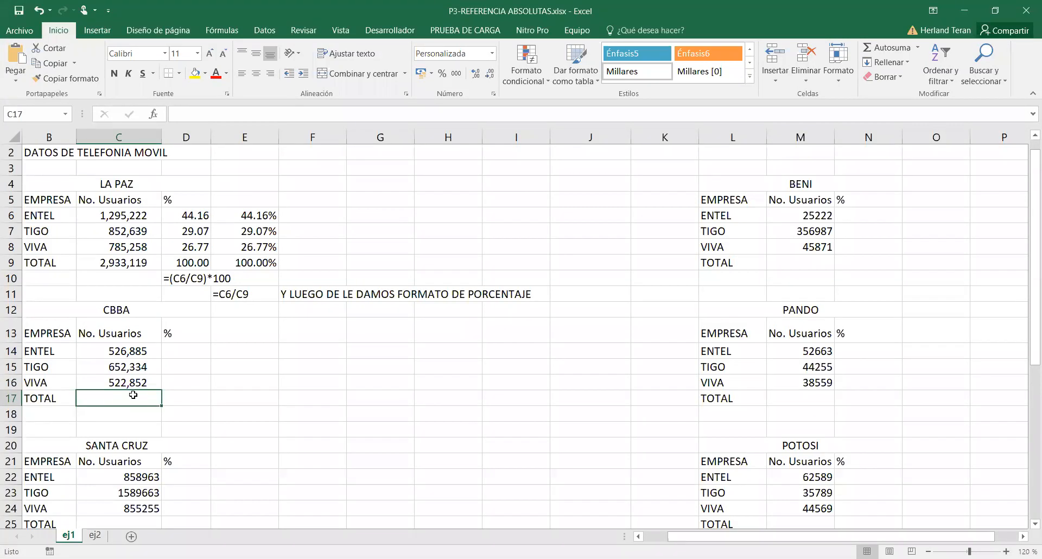
click(869, 48)
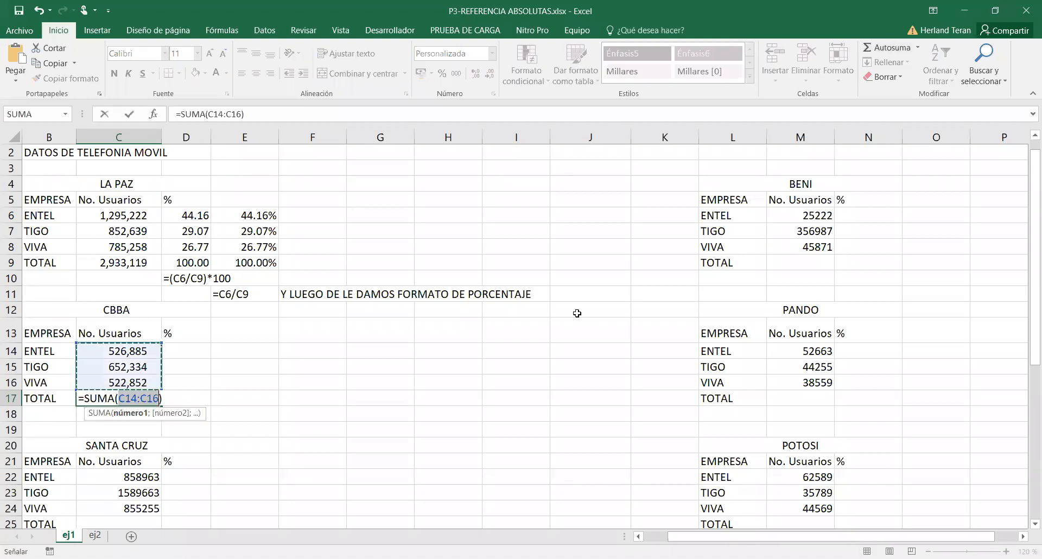
key(Return)
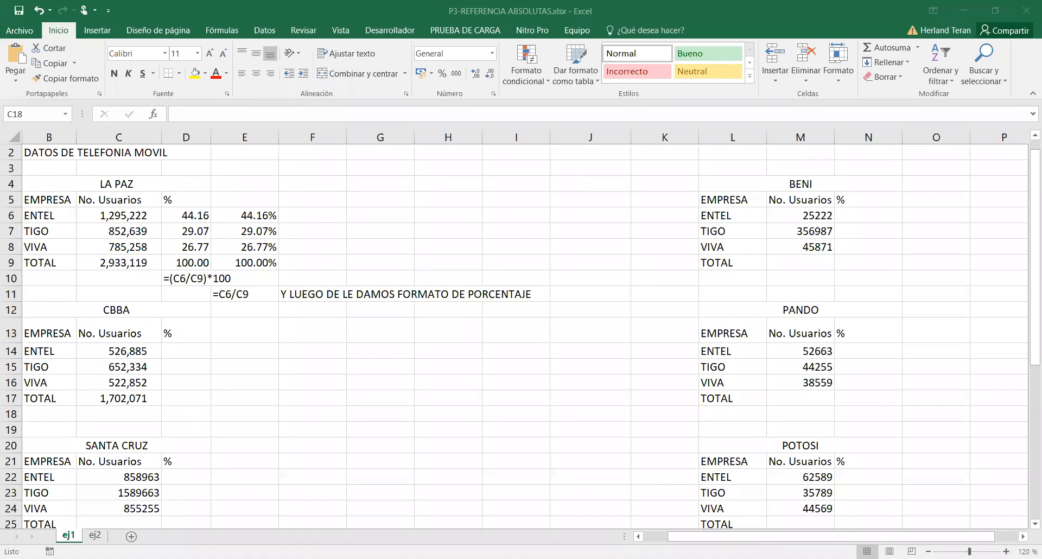
Step: Switch to the PRAC-2 PROMEDIOS.xlsx workbook and clear the PROMEDIO column in G6:G12
key(alt+Tab)
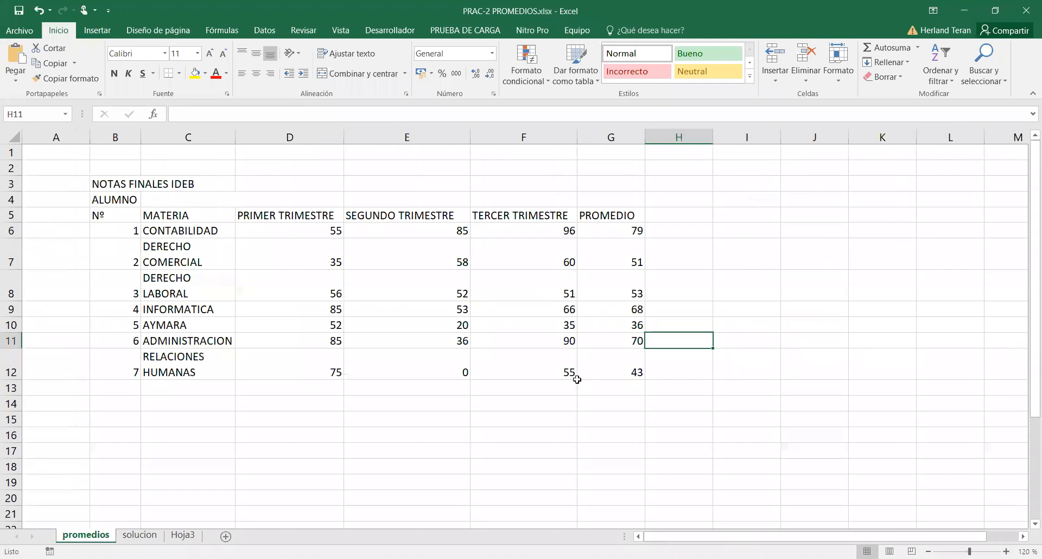
drag(620, 231, 613, 369)
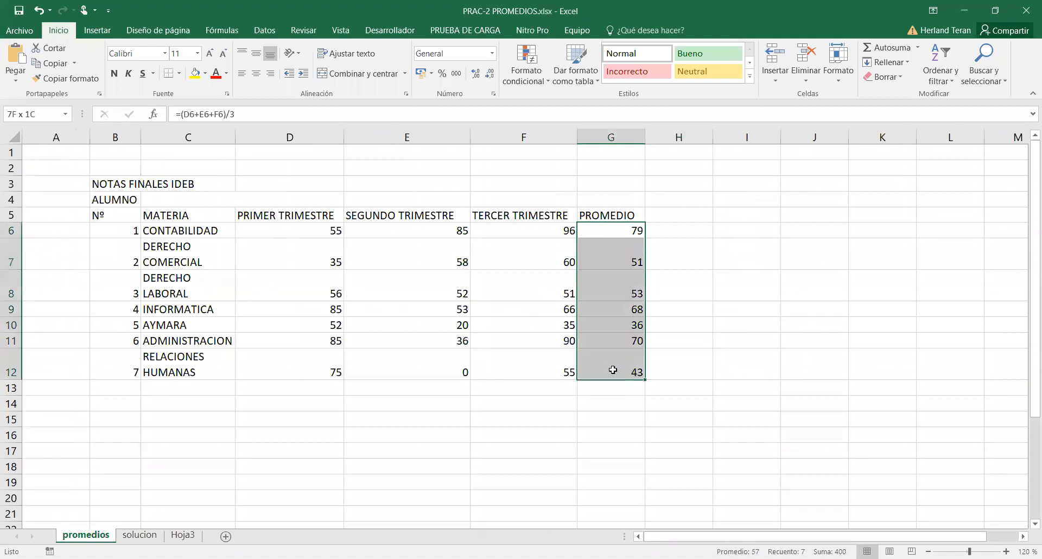
key(Delete)
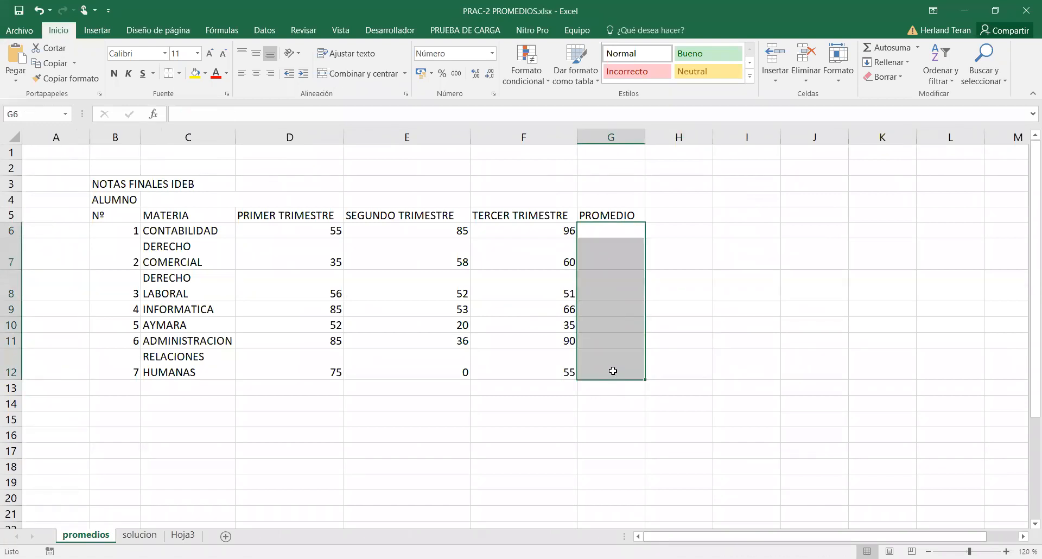
click(754, 258)
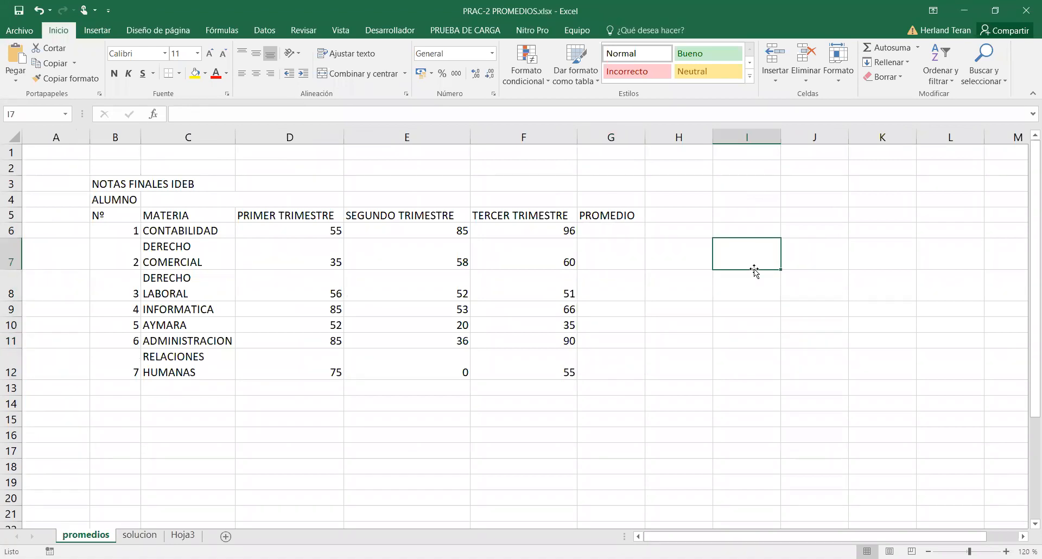
Step: Average the CONTABILIDAD grades in G6 with =PROMEDIO(D6:F6) and fill the formula down to G12
click(609, 233)
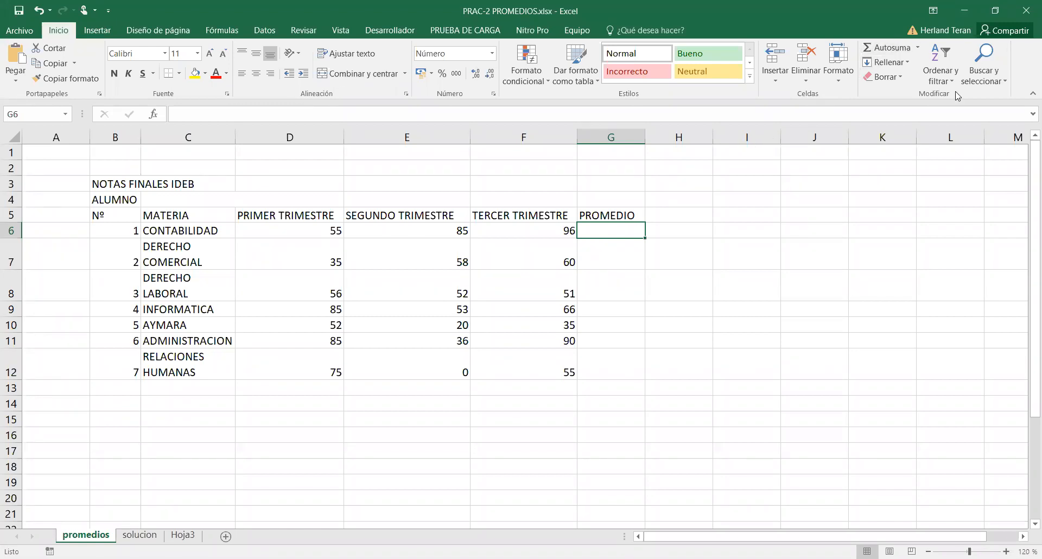
click(905, 81)
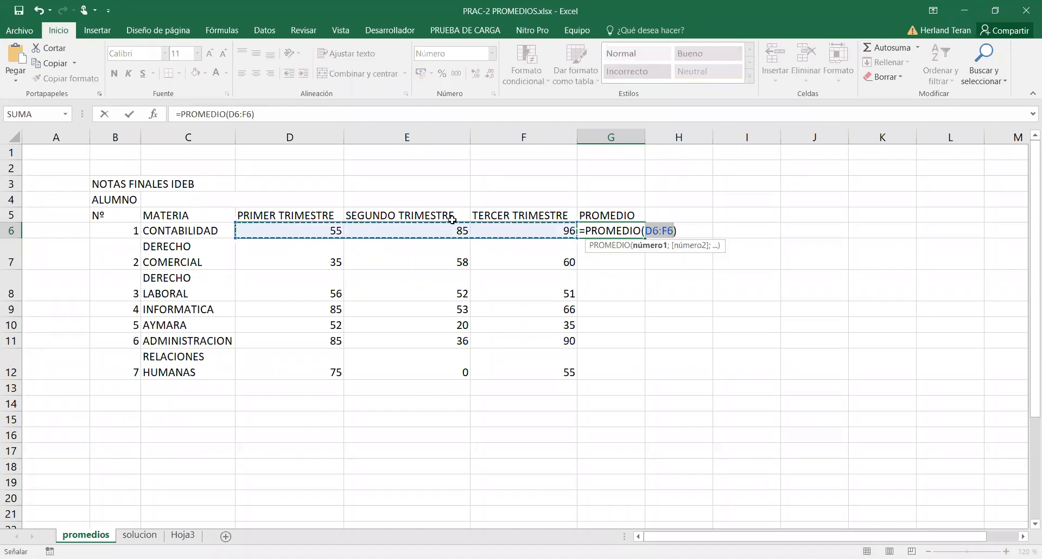
key(Return)
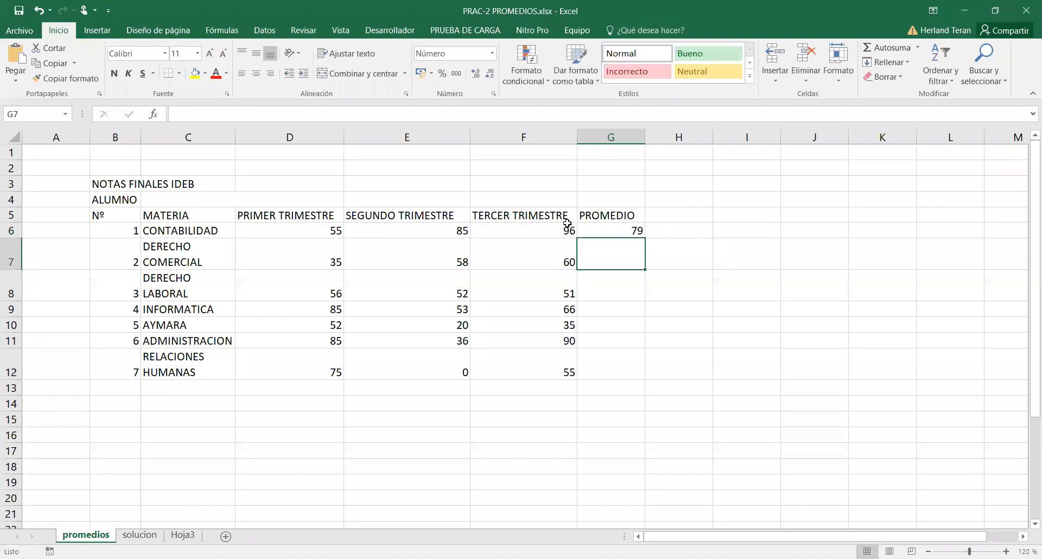
click(603, 227)
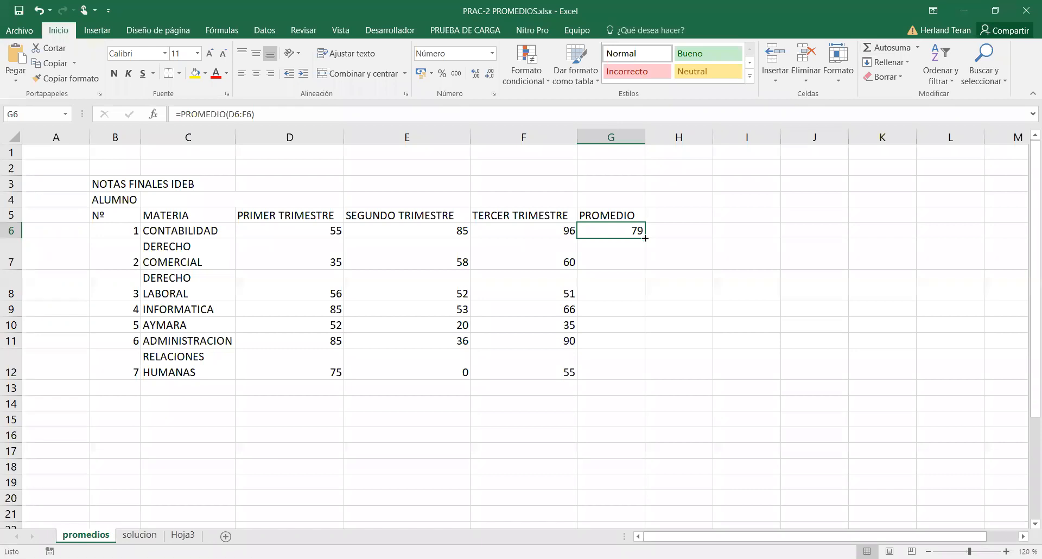
drag(645, 239, 640, 370)
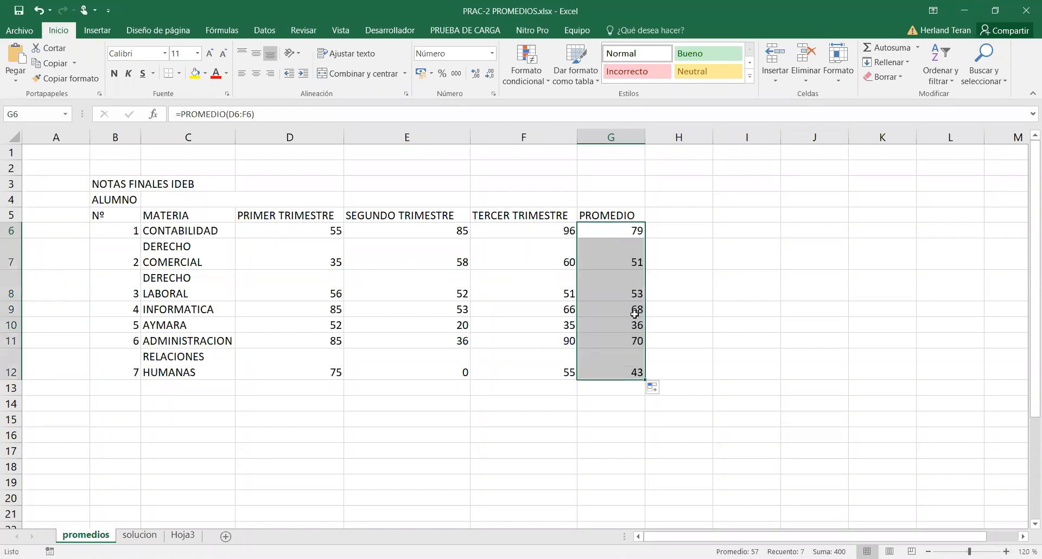
Step: Check the cell ranges used by the PROMEDIO formulas in G6 and G12
click(627, 231)
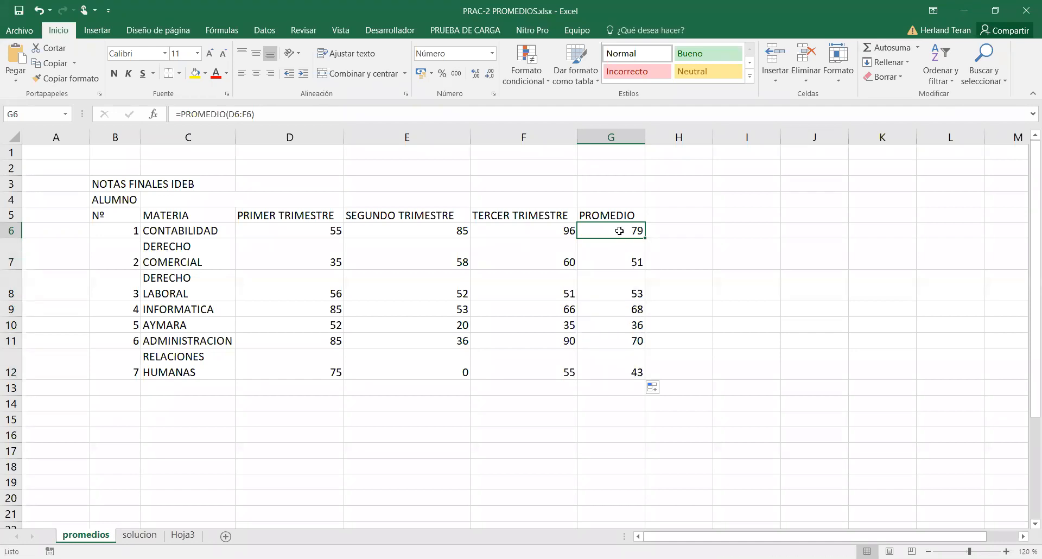
double_click(621, 231)
key(Return)
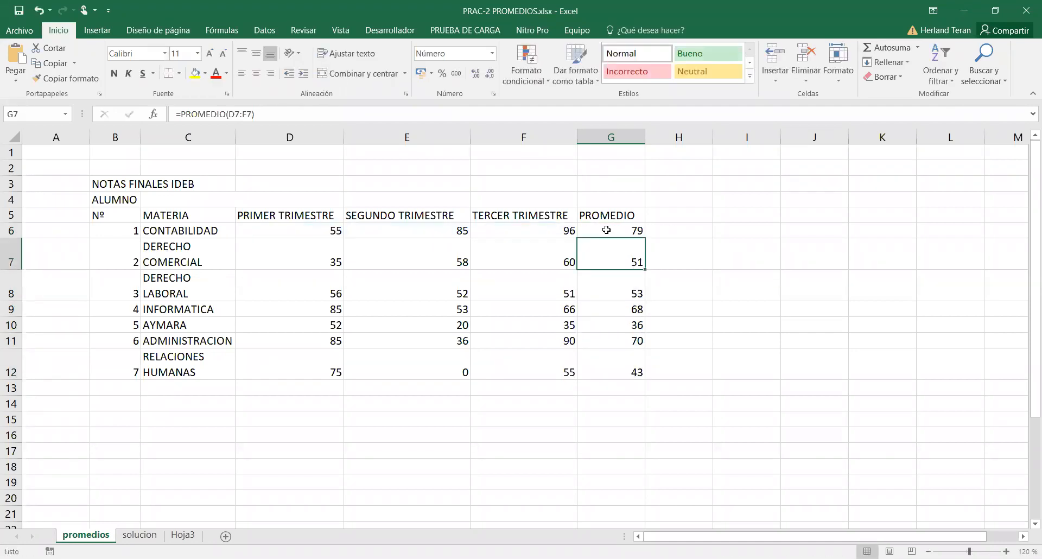
double_click(612, 361)
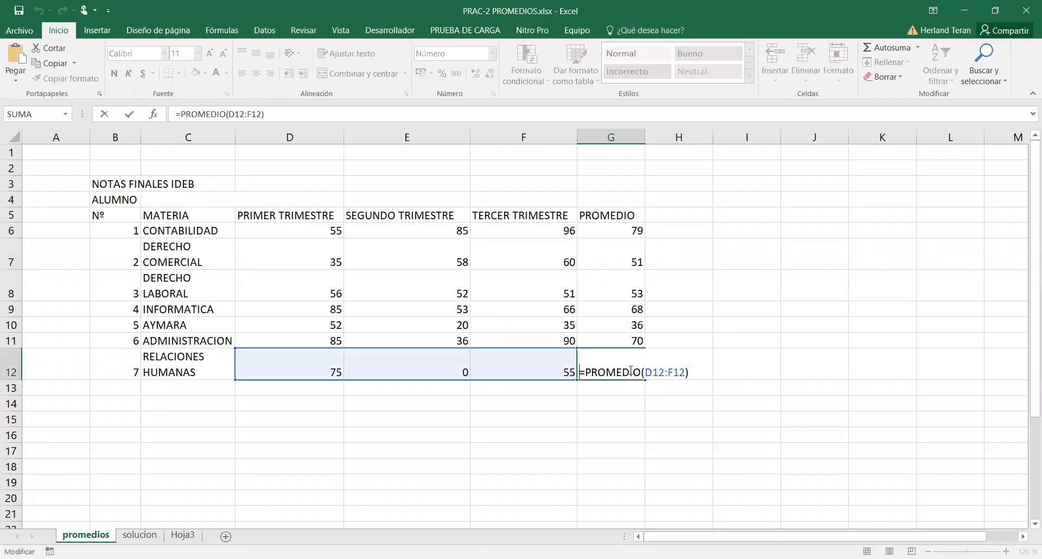
key(Return)
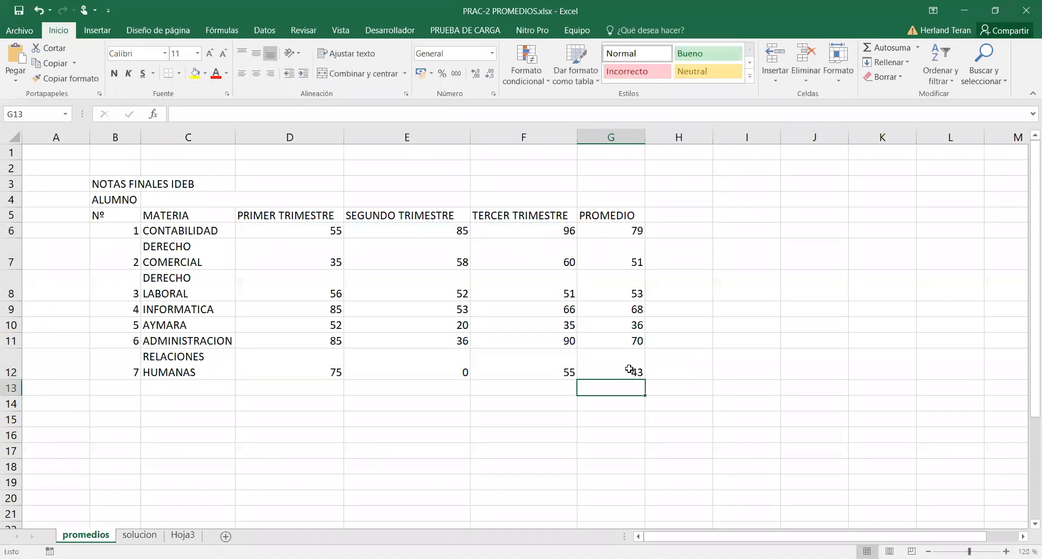
click(611, 231)
Step: Calculate the CONTABILIDAD average manually in H6 with =(D6+E6+F6)/3
click(671, 230)
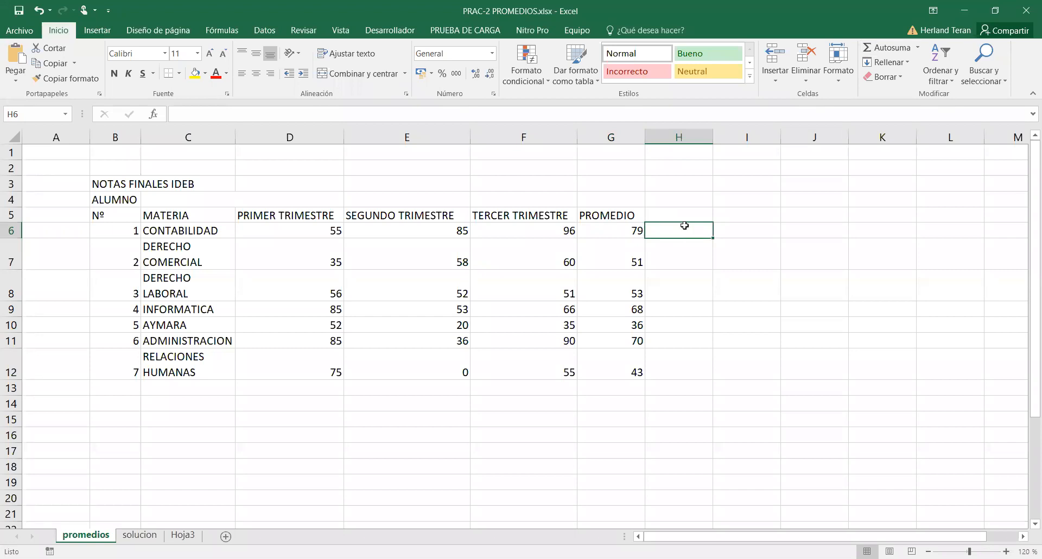
text(=)
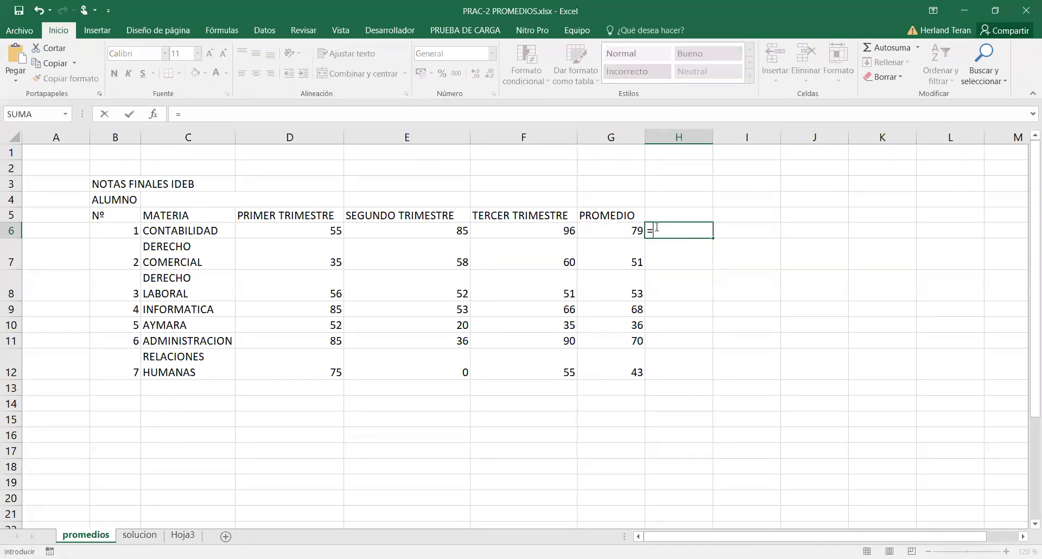
text(()
click(315, 232)
text(+)
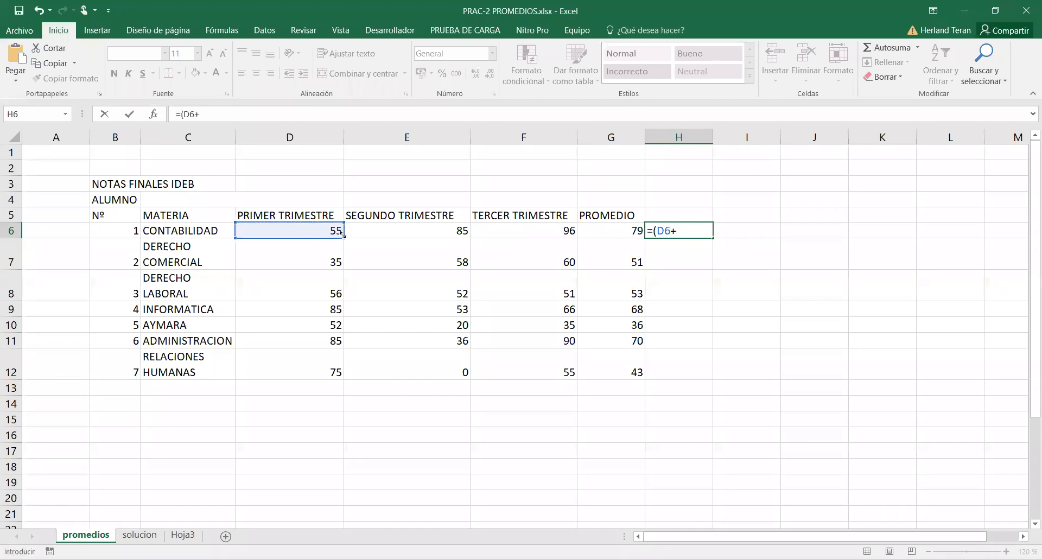
click(392, 228)
text(+)
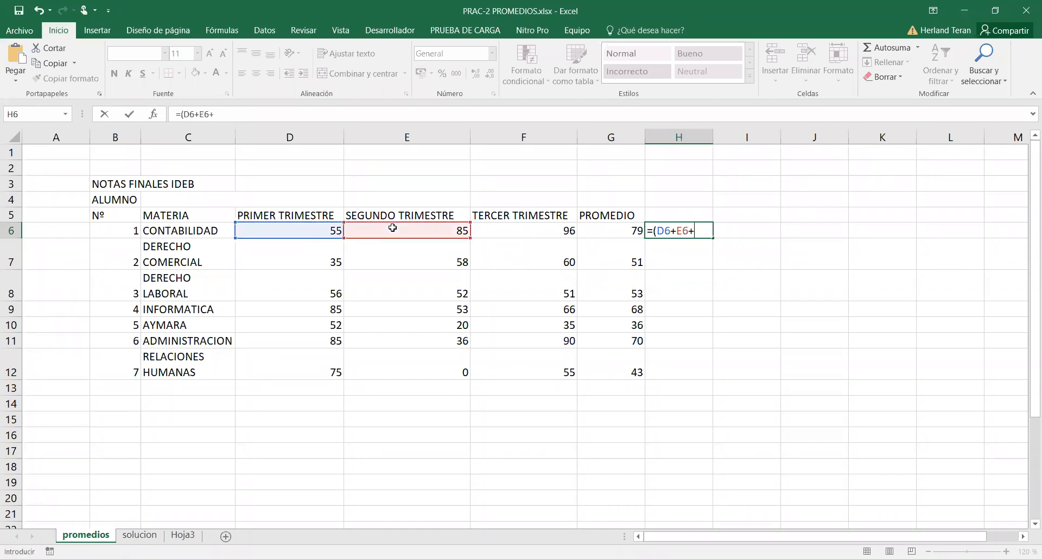
click(498, 231)
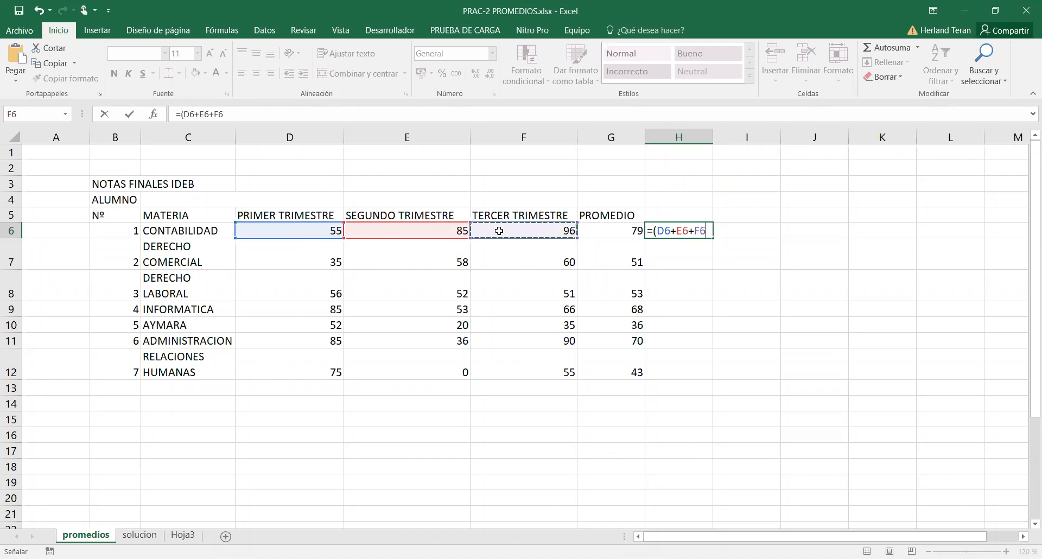
text()/3)
key(Return)
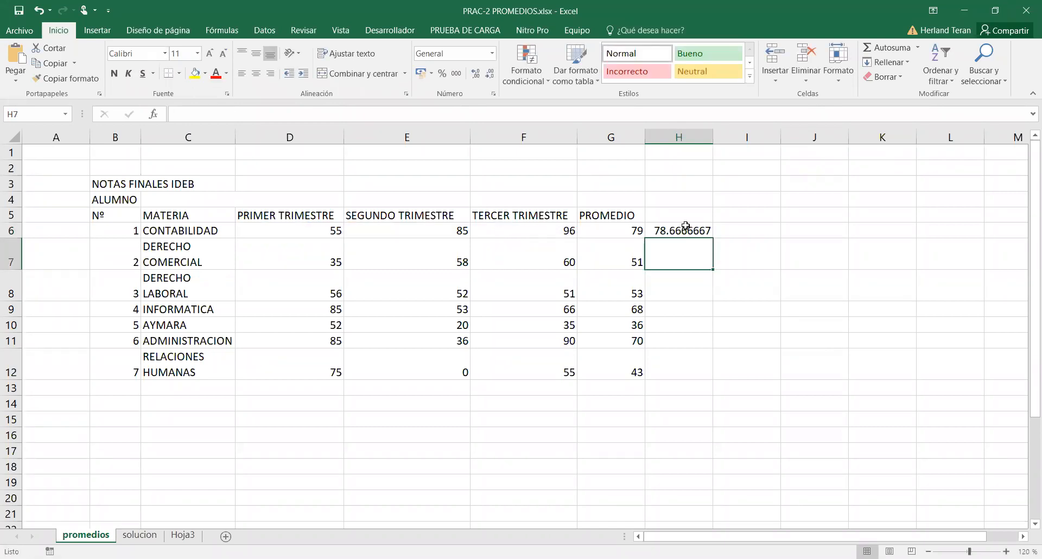
Step: Compare the formulas in G6 and H6, and fill the manual average from H6 down to H12
click(698, 232)
click(632, 234)
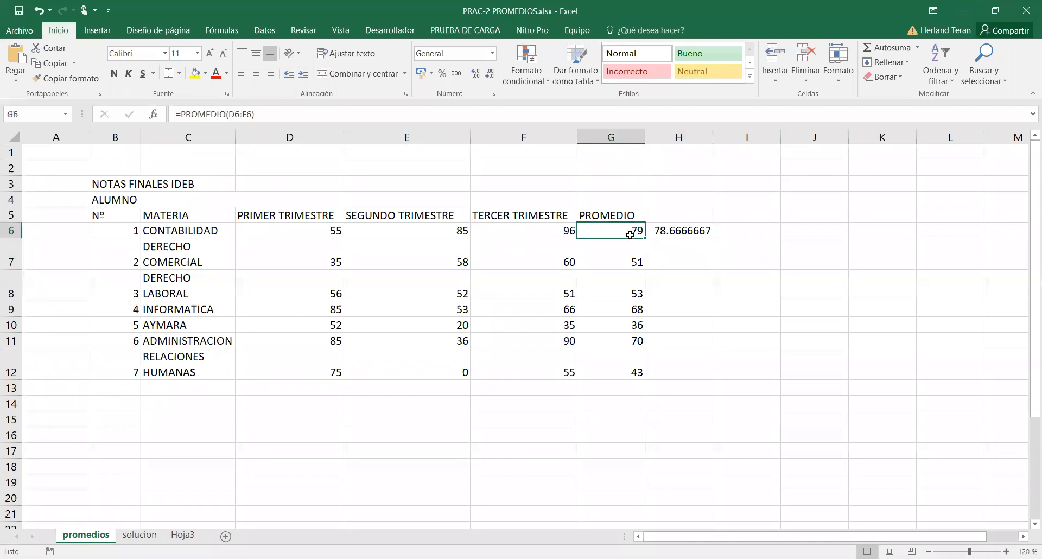
click(667, 233)
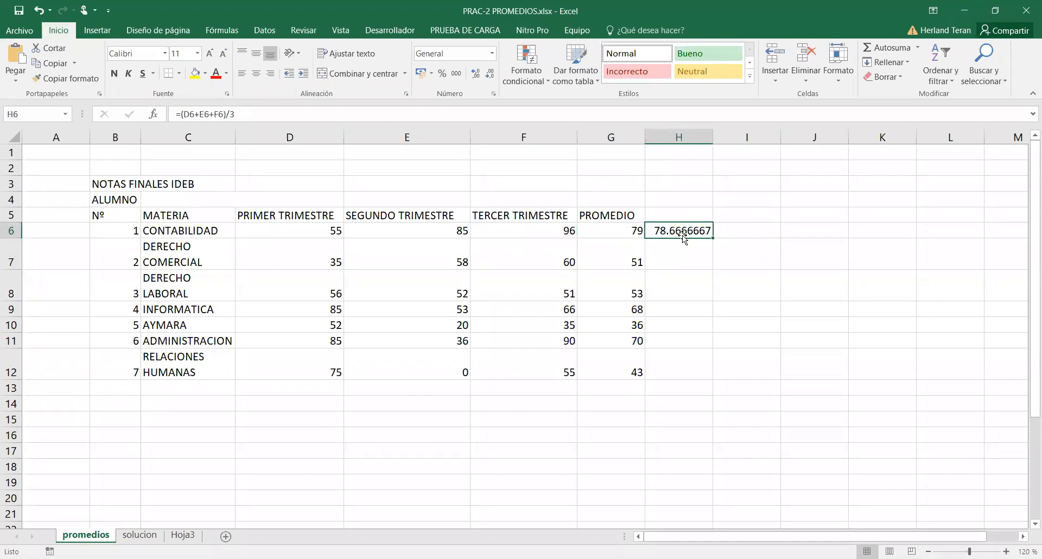
drag(714, 238, 699, 369)
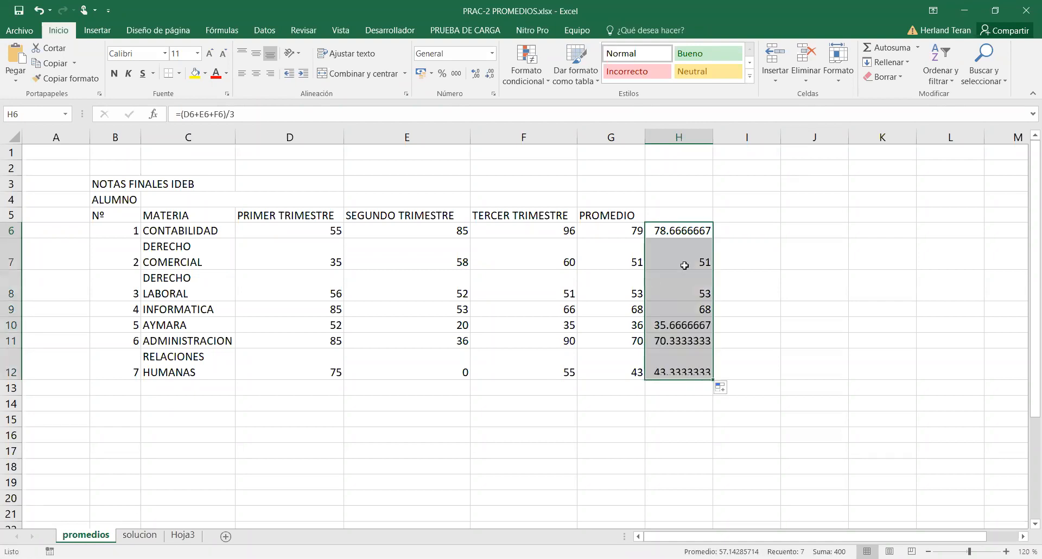
Step: Format the manual averages in H6:H12 with no decimal places and compare them with the PROMEDIO column
click(488, 76)
click(489, 76)
click(489, 76)
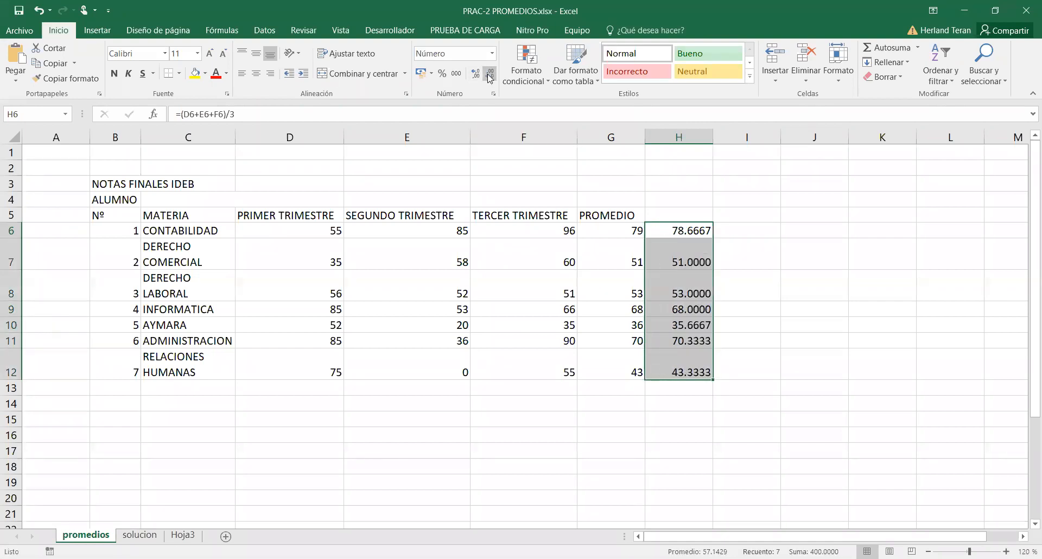
click(489, 76)
click(489, 76)
click(489, 76)
click(489, 76)
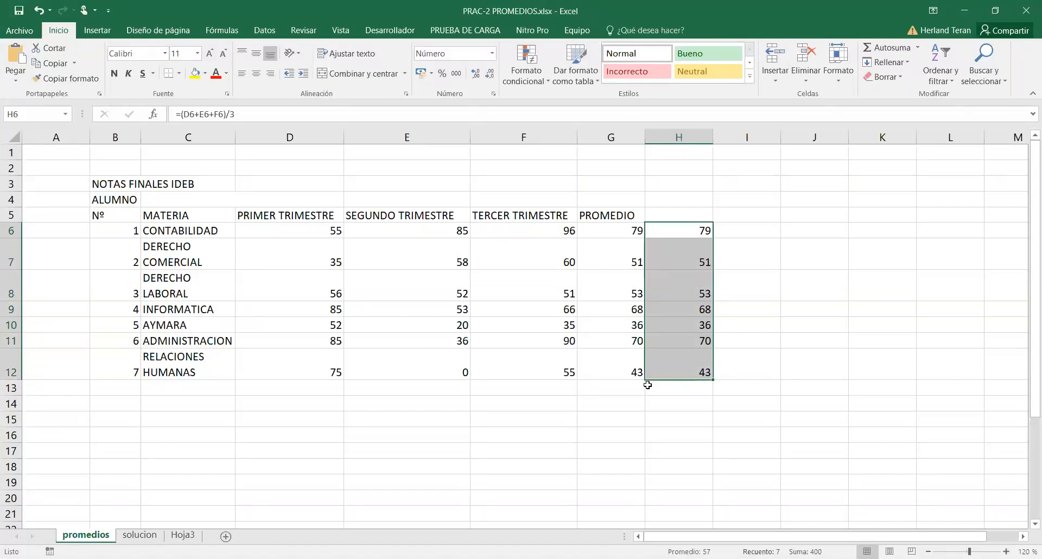
click(631, 252)
click(630, 233)
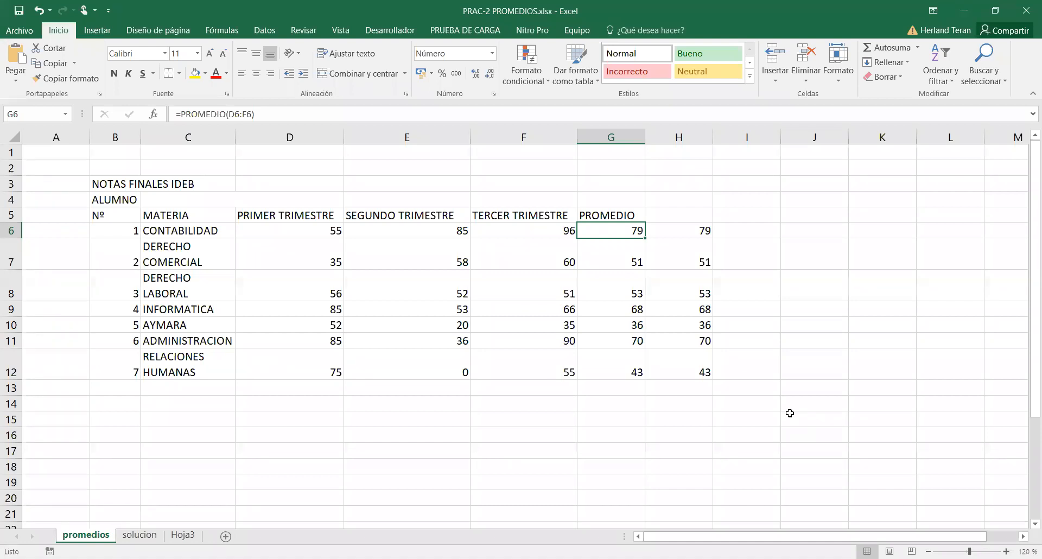
Step: Return to the P3-REFERENCIA ABSOLUTAS.xlsx workbook and calculate ENTEL's CBBA percentage in D14 with =(C14/C17)*100
key(alt+Tab)
click(581, 283)
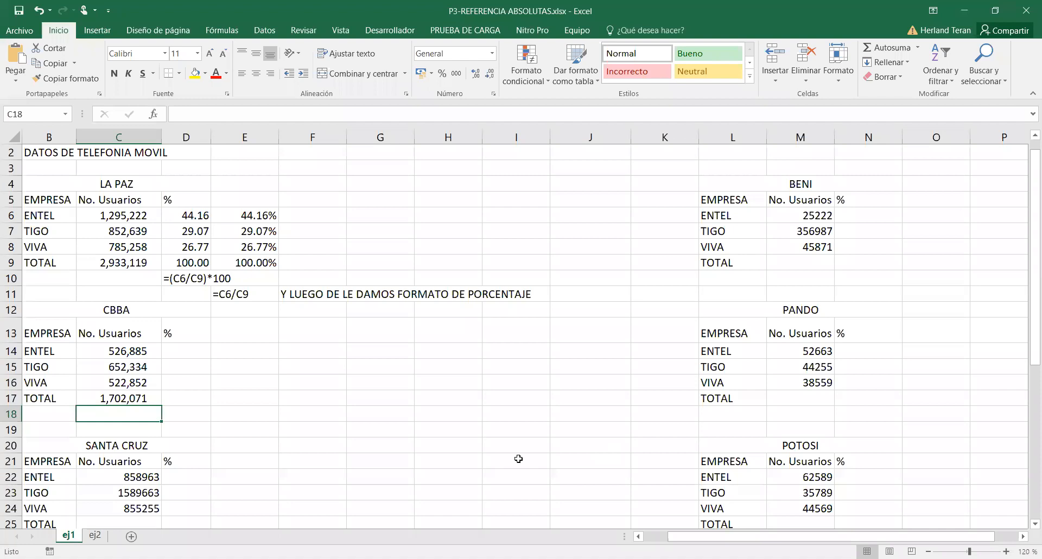
click(183, 352)
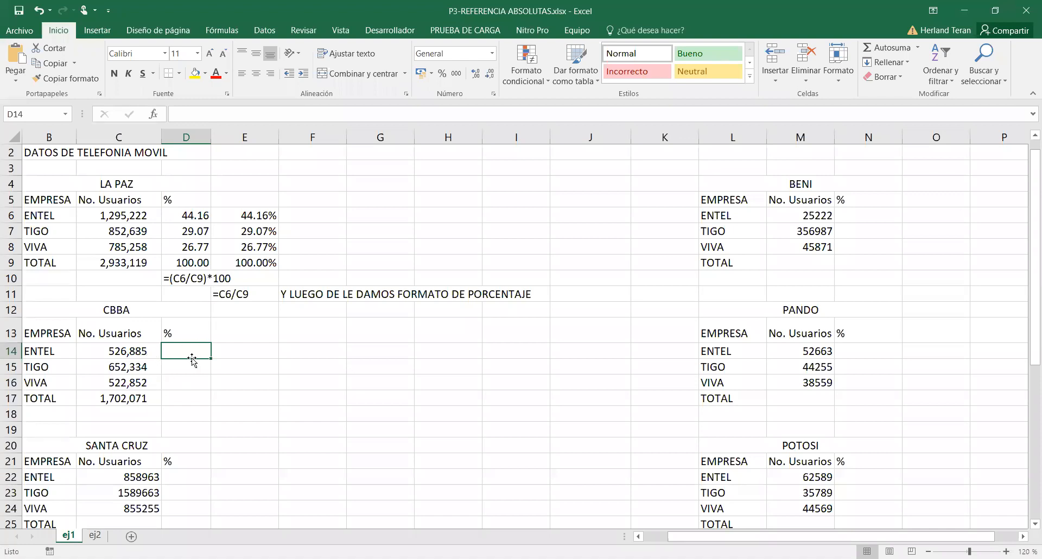
text())
key(BackSpace)
text(=()
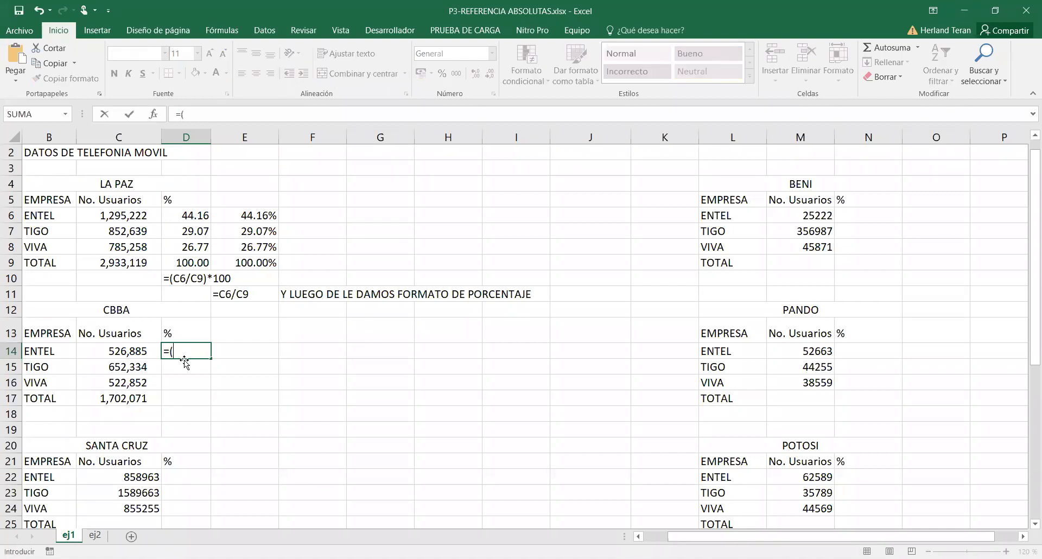
click(140, 352)
text(/)
click(142, 398)
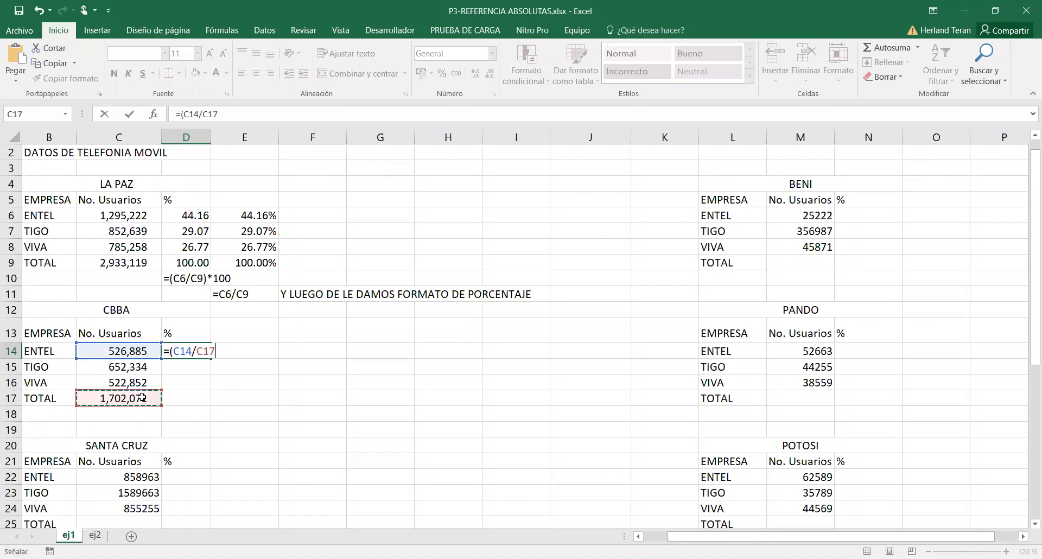
text()*100)
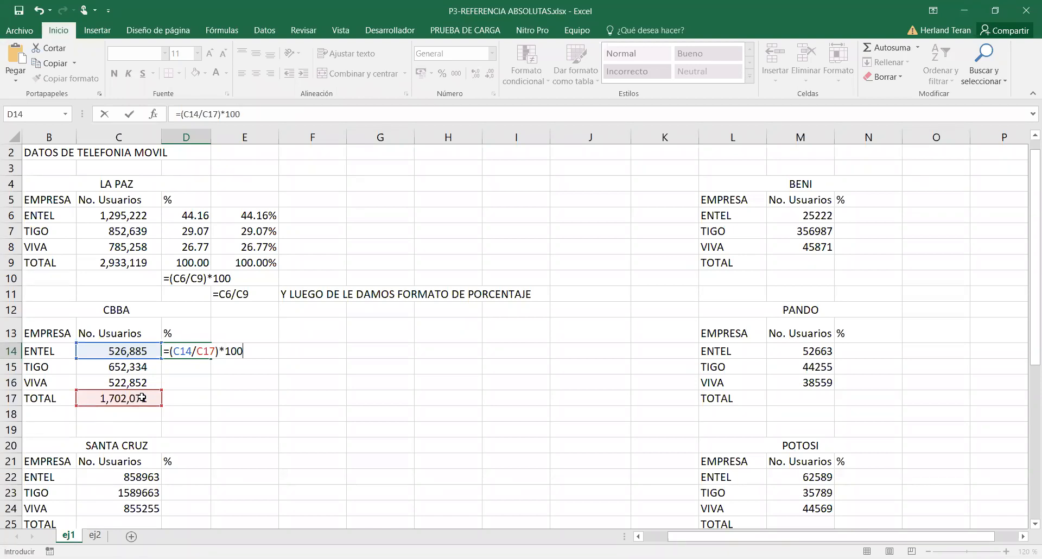
key(Return)
Step: Format ENTEL's CBBA percentage in D14 with two decimal places
click(184, 350)
click(489, 73)
click(489, 73)
click(490, 74)
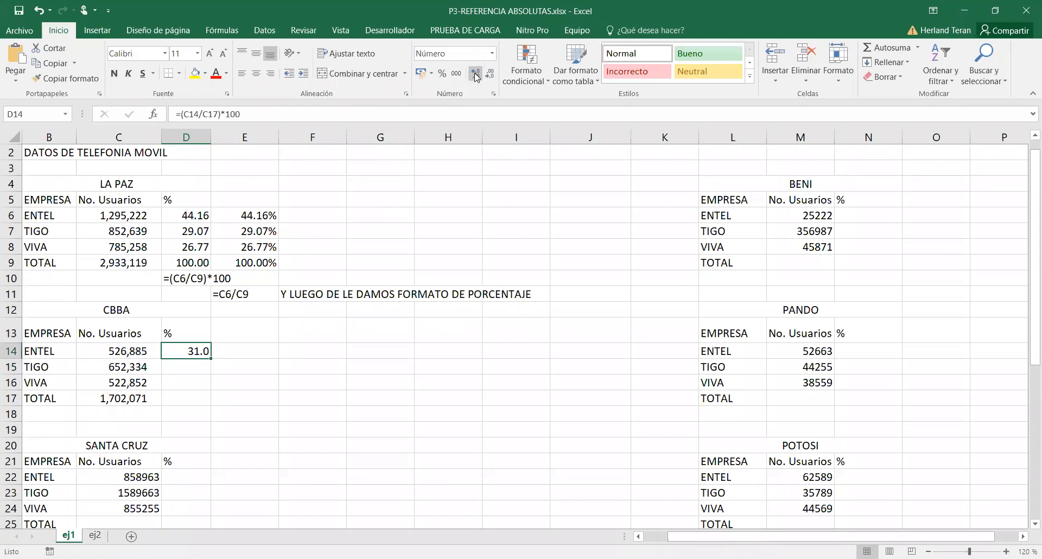
click(476, 75)
Step: Calculate TIGO's CBBA percentage in D15 with the formula =(C15/C17)*100
click(187, 370)
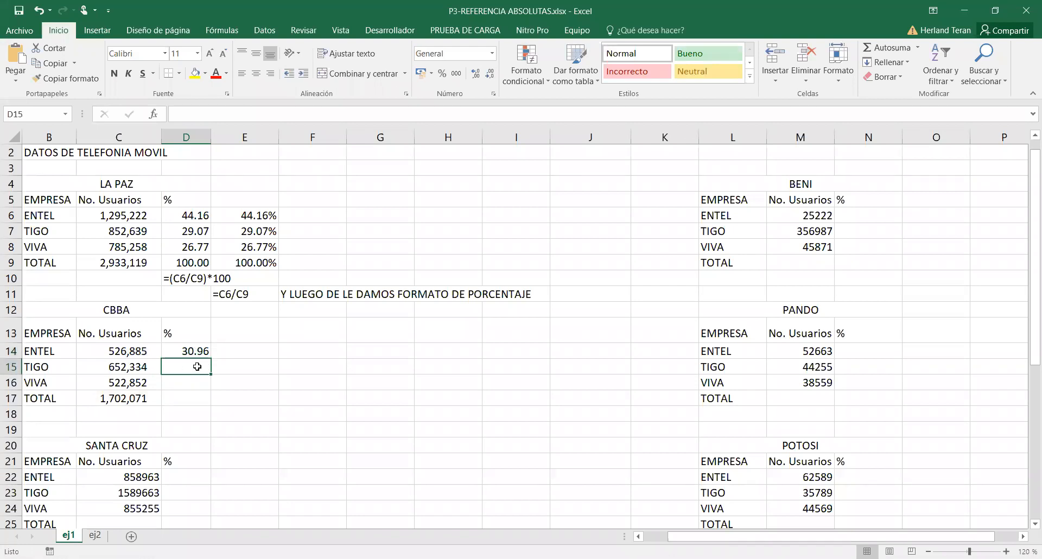
double_click(197, 367)
text())
key(BackSpace)
text(=)
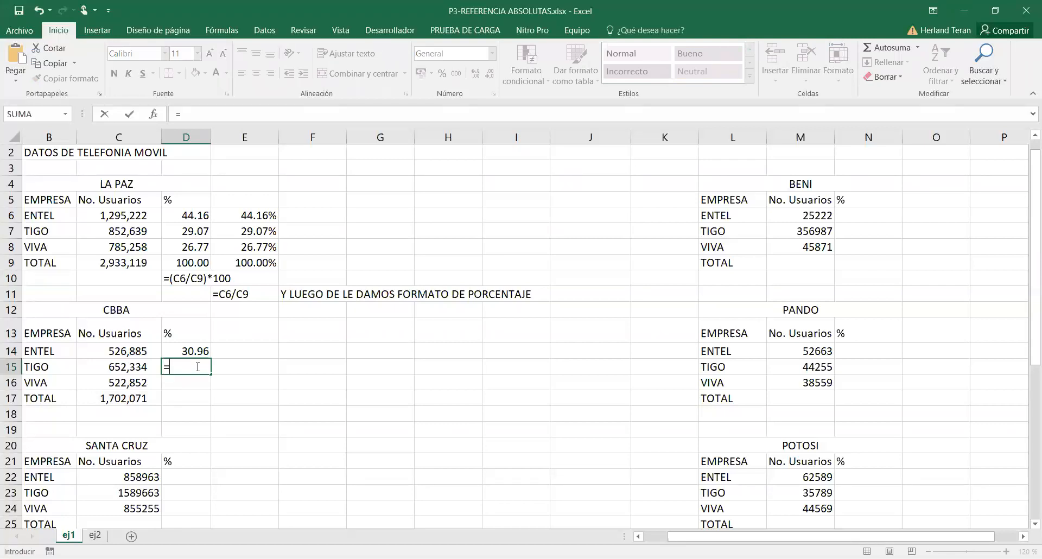
text(()
click(136, 363)
text(/)
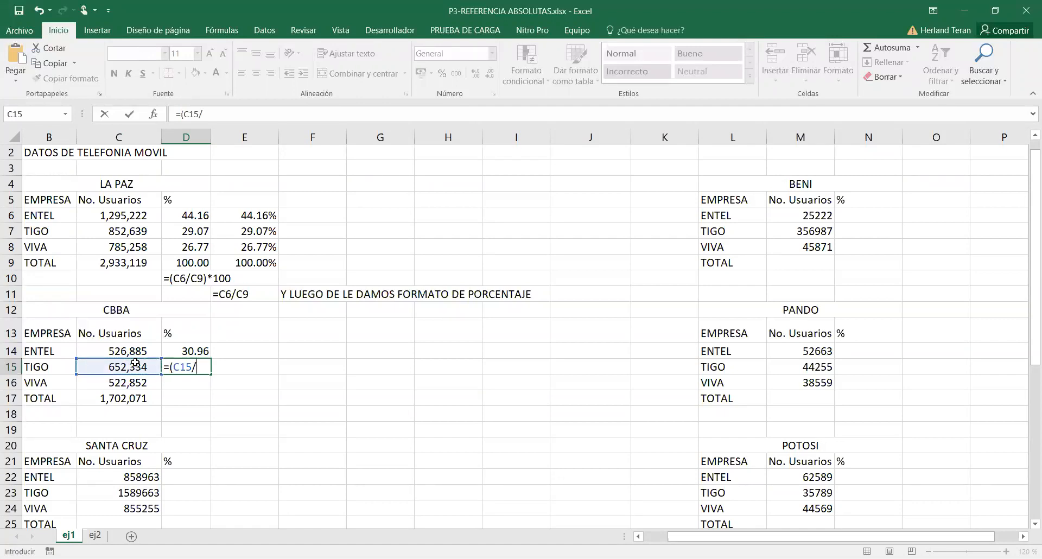
click(131, 399)
text(()
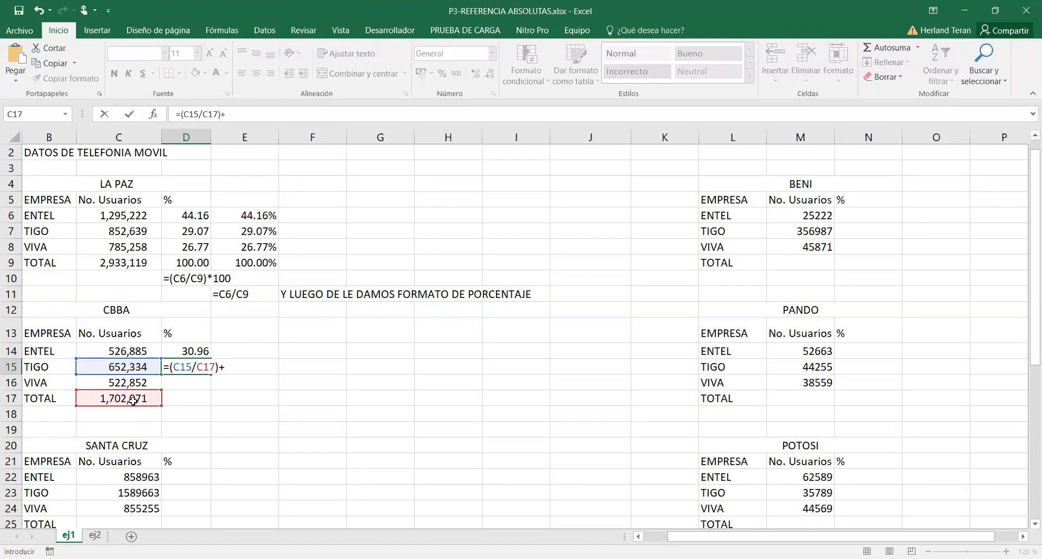
text(*Q)
key(BackSpace)
text(100)
key(Return)
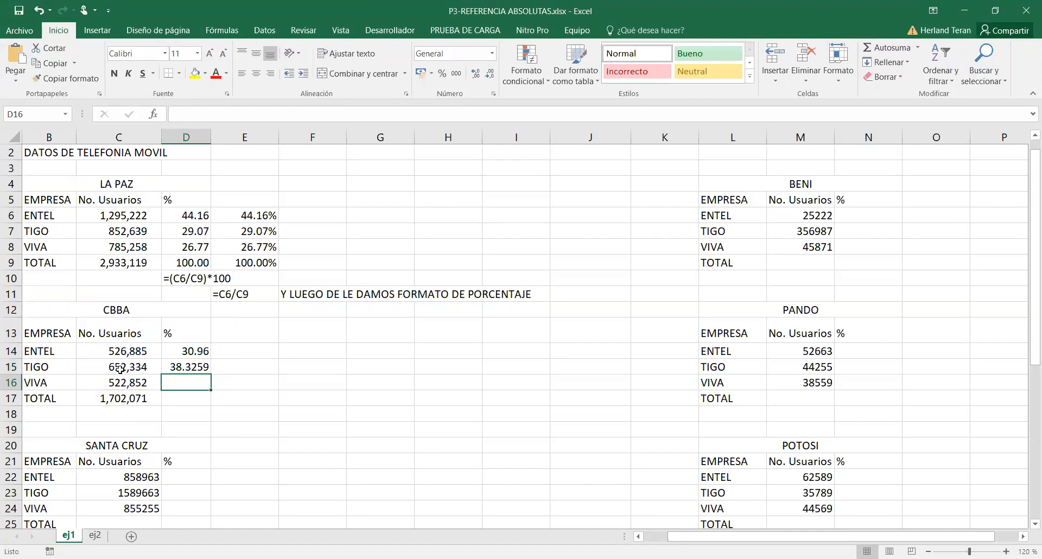
Step: Format TIGO's CBBA percentage in D15 with two decimal places
click(170, 369)
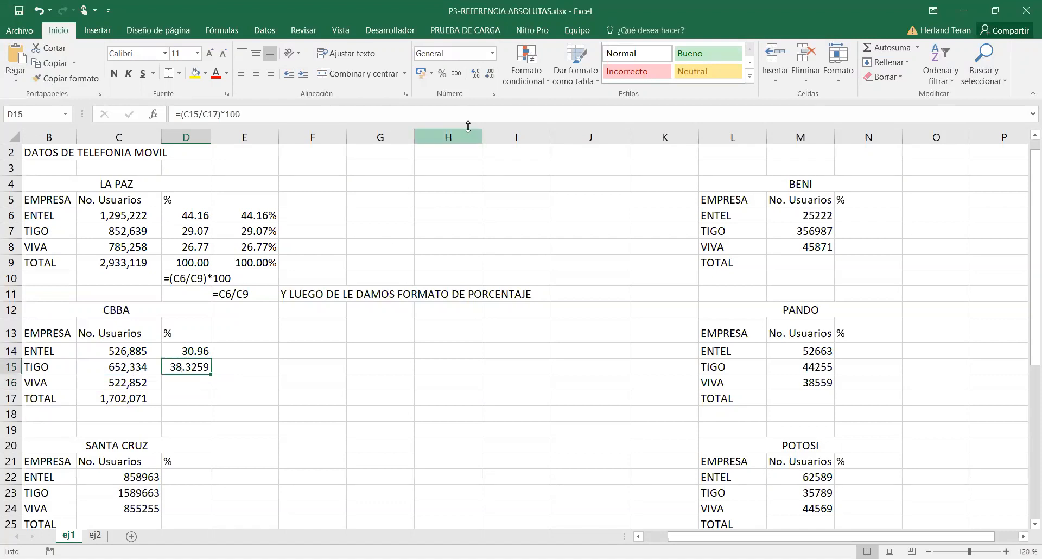
click(489, 75)
click(490, 76)
Step: Calculate VIVA's CBBA percentage in D16 with the formula =(C16/C17)*100
click(199, 381)
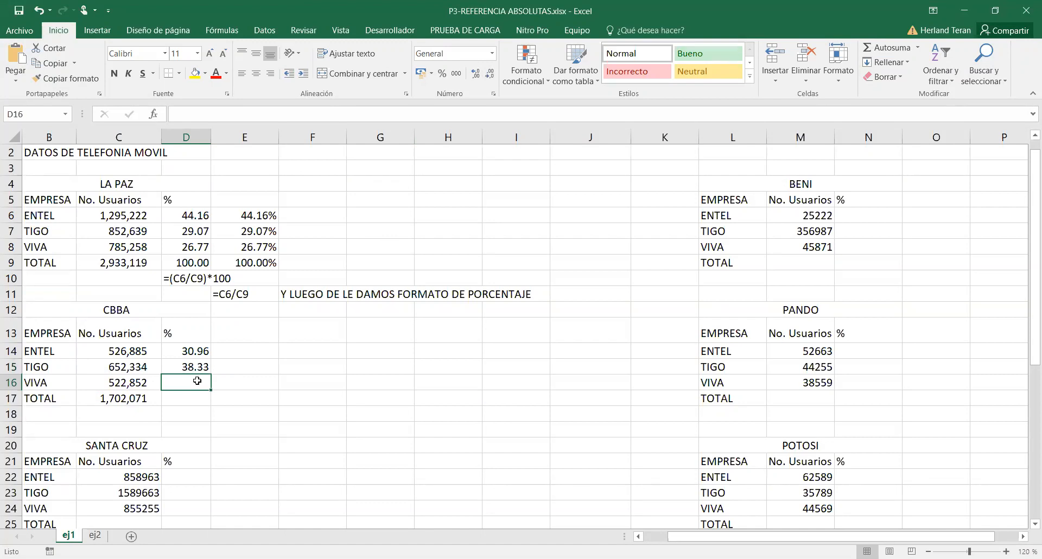
text(=))
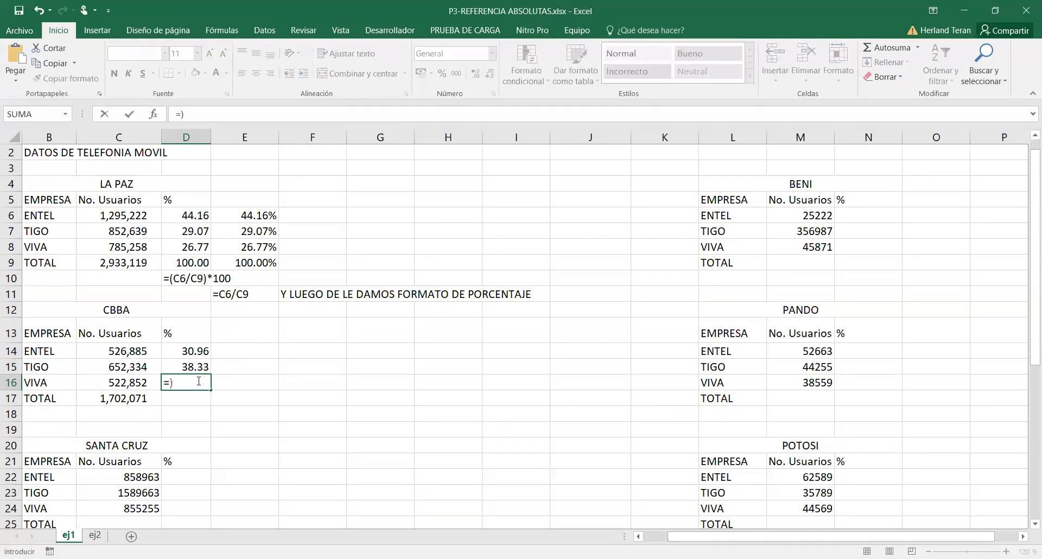
click(143, 383)
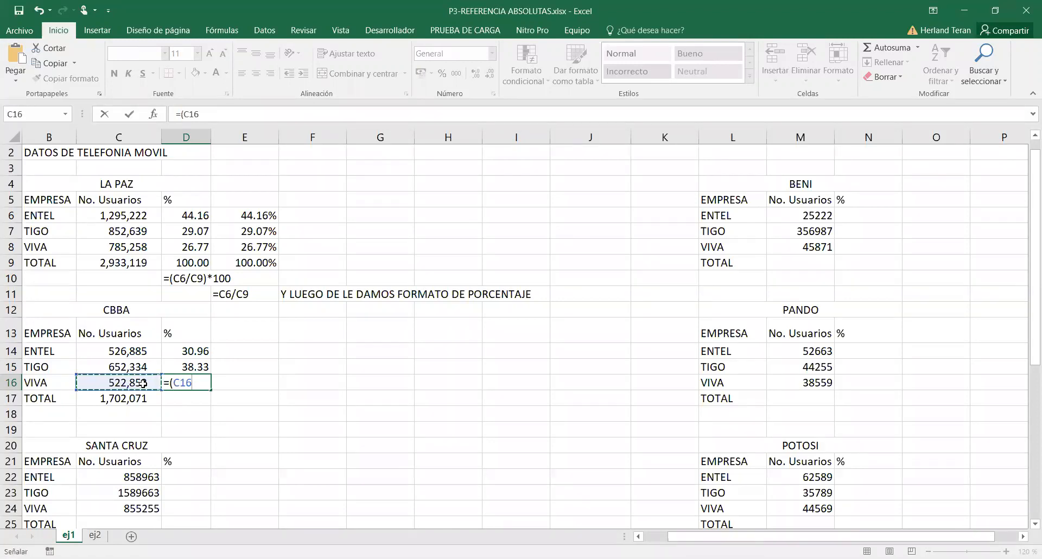
text(/)
click(144, 399)
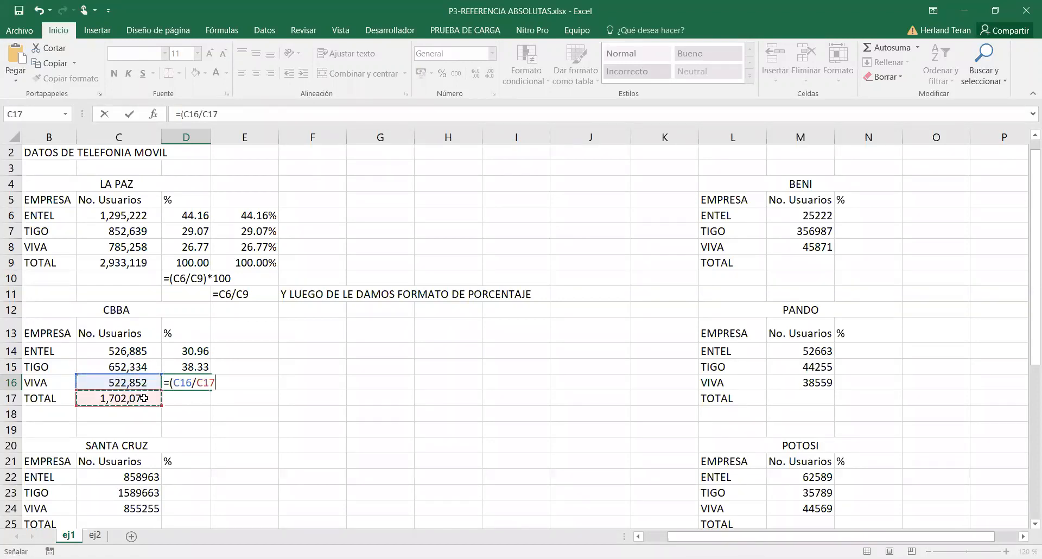
text()*100)
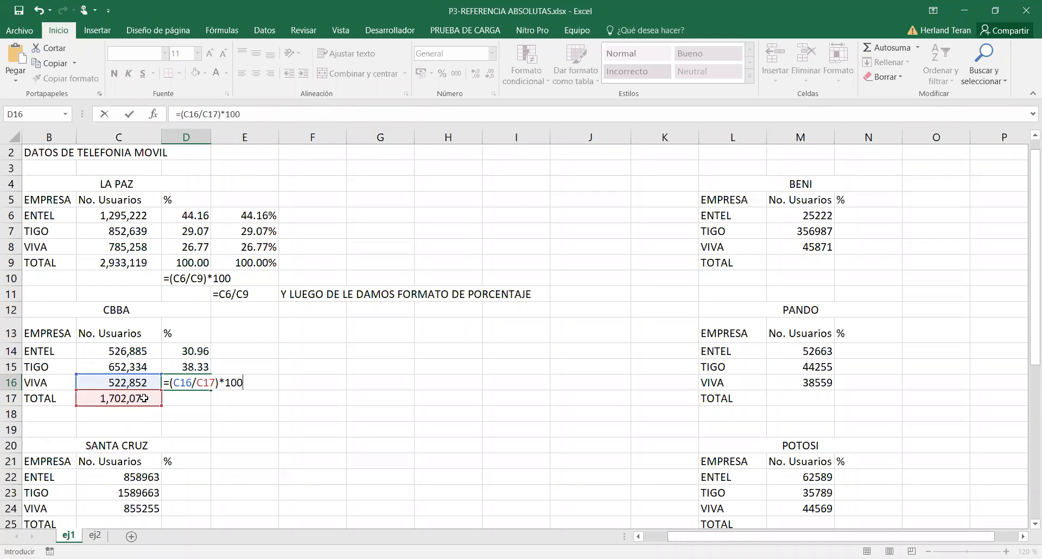
key(Return)
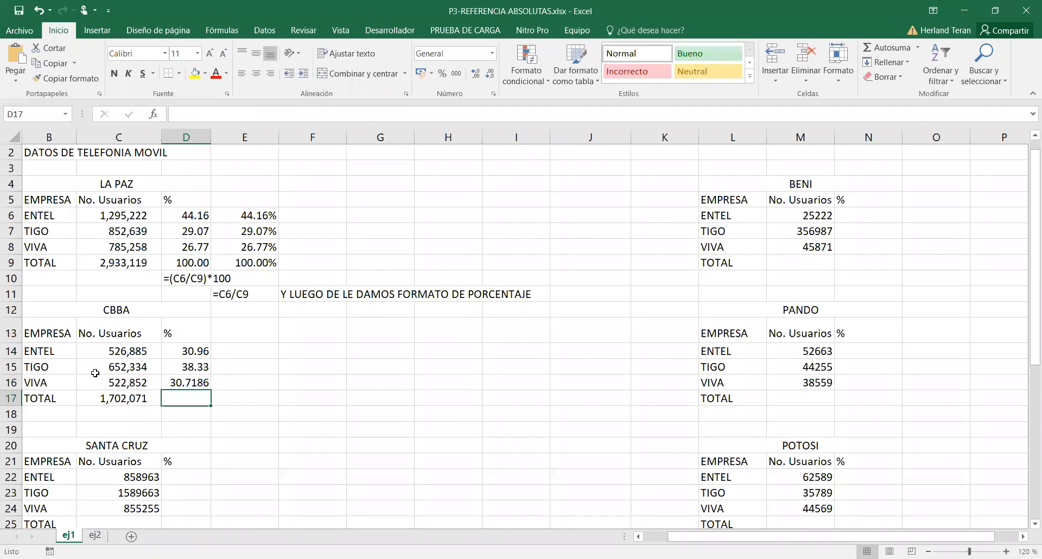
Step: Format VIVA's CBBA percentage in D16 with two decimal places
click(186, 383)
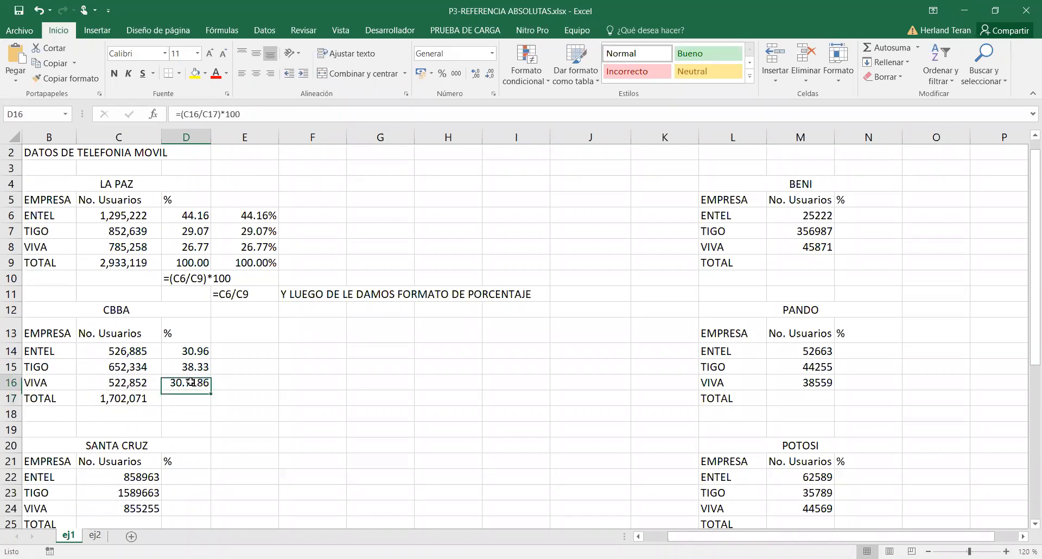
click(476, 74)
click(476, 76)
click(477, 77)
click(491, 78)
click(492, 77)
click(491, 78)
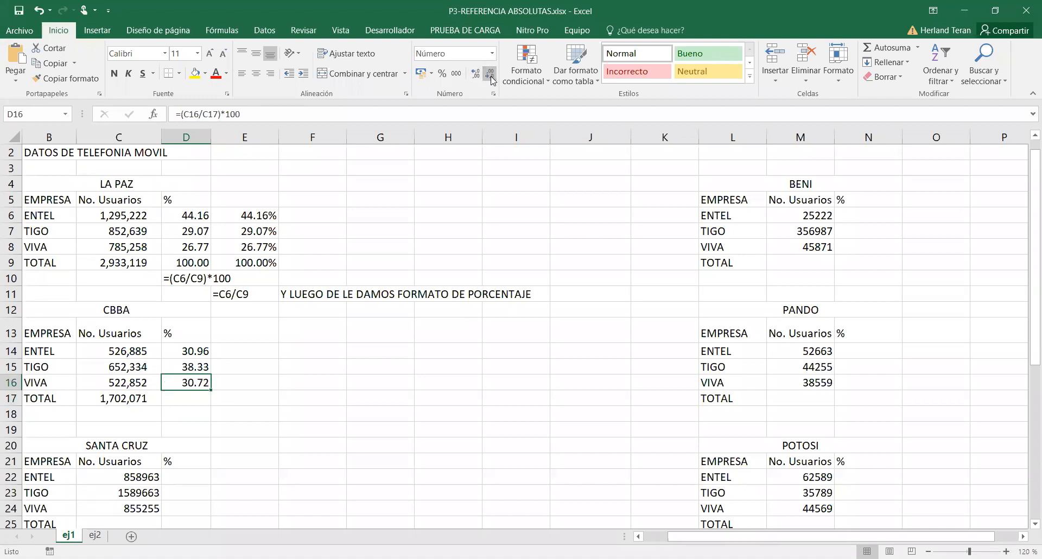
Step: Total the CBBA percentages in D17 with =SUMA(D14:D16)
click(201, 395)
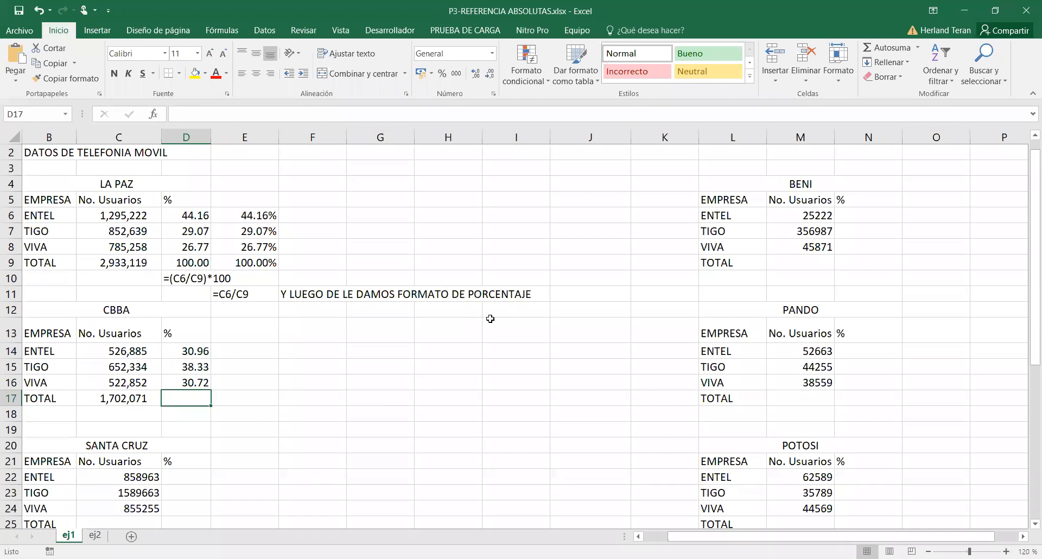
click(879, 48)
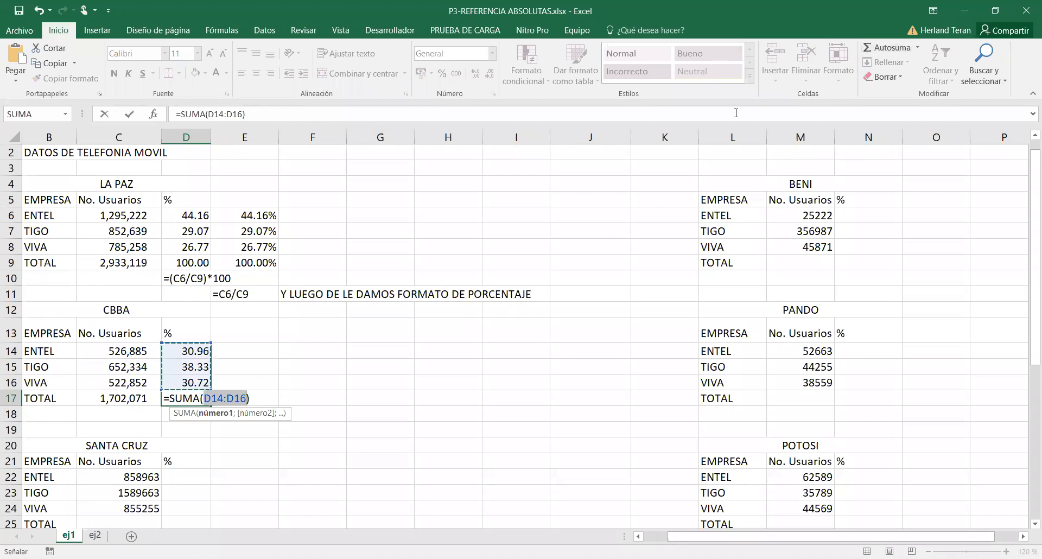
key(Return)
click(192, 397)
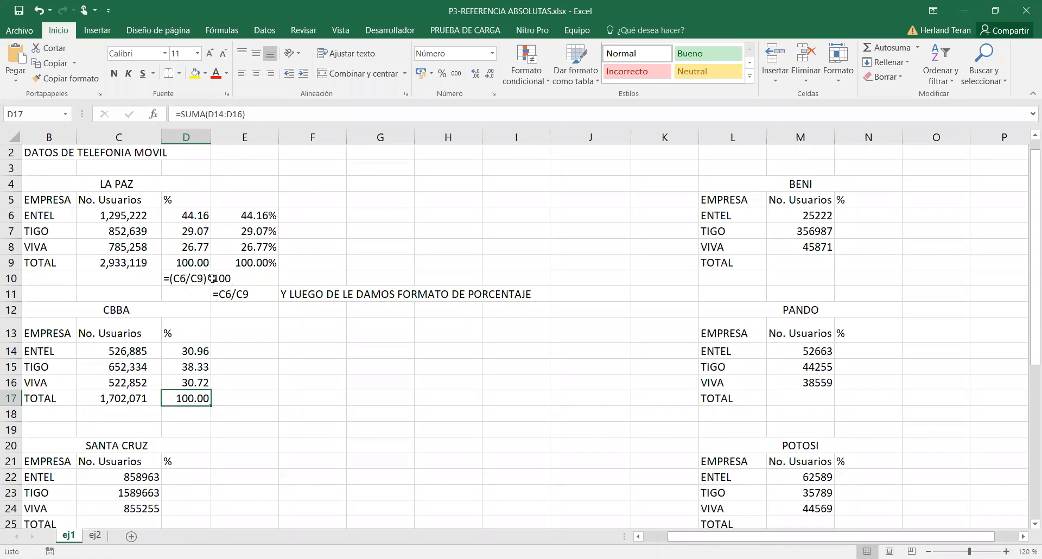
Step: Calculate ENTEL's share of the CBBA users in E14 with the formula =C14/C17
click(261, 352)
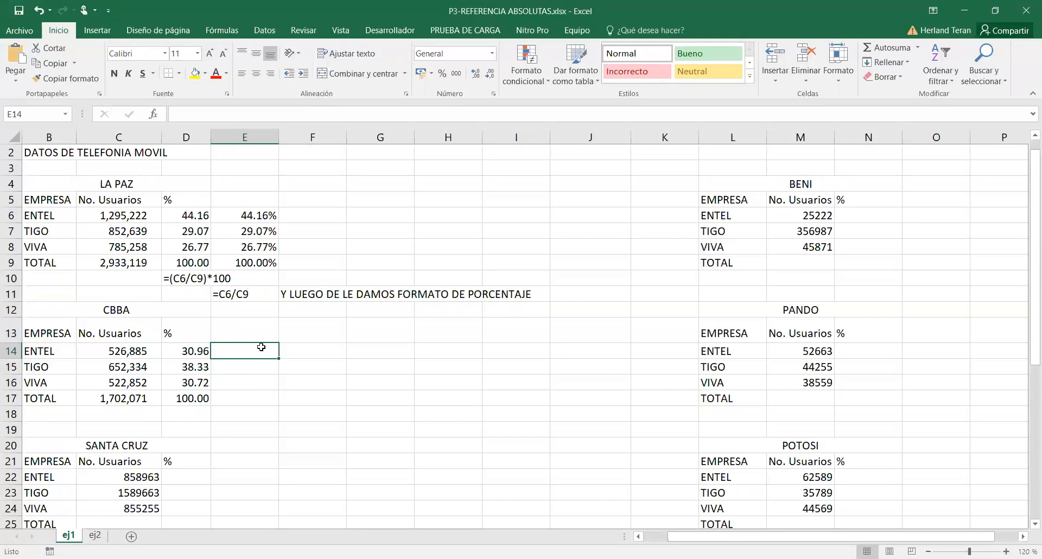
text())
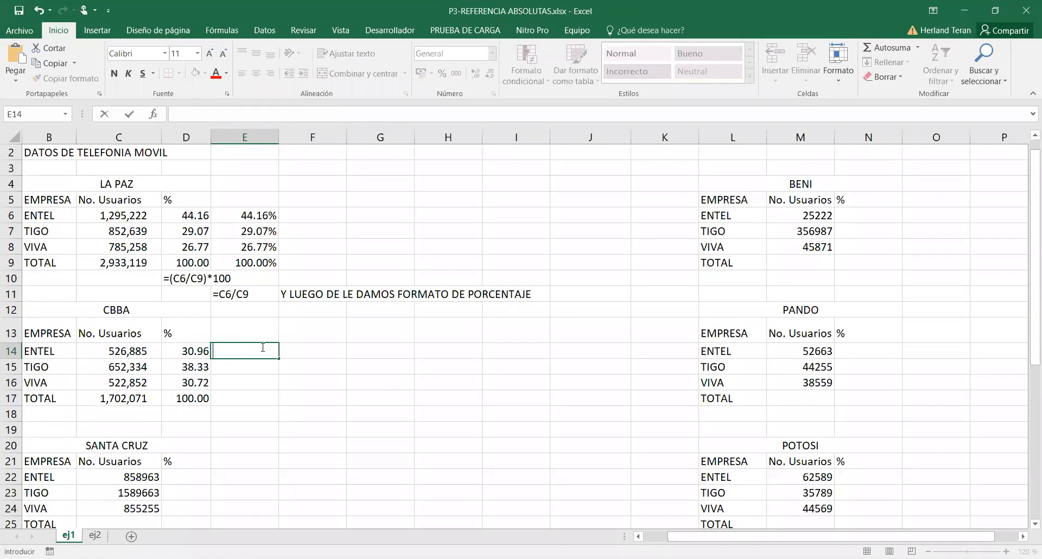
text(=)
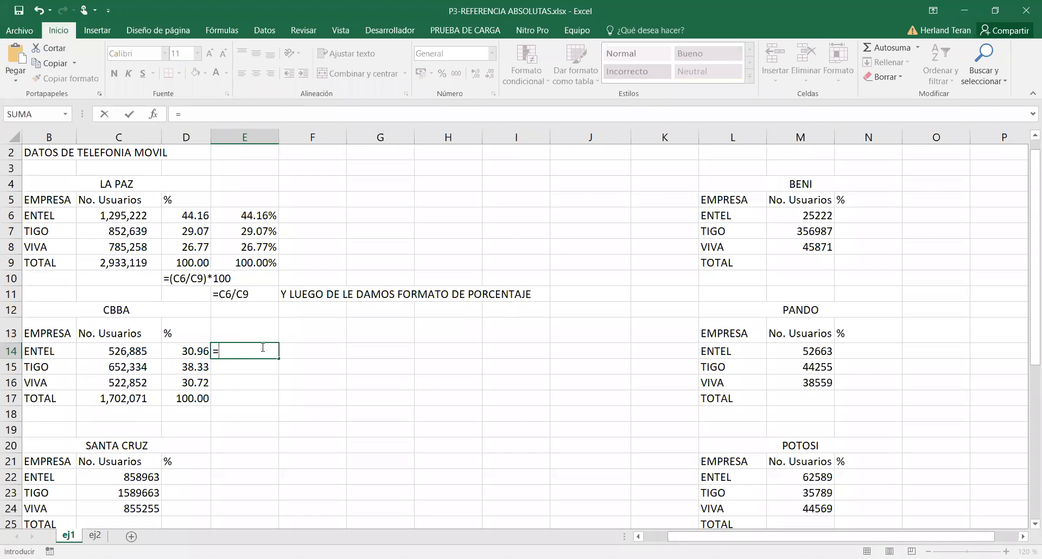
click(124, 351)
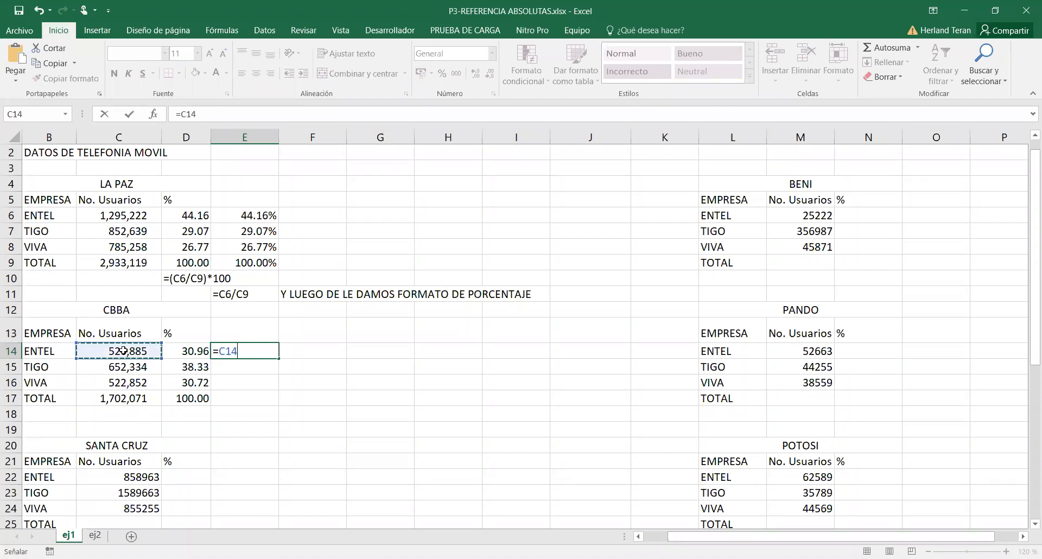
text(/)
click(119, 399)
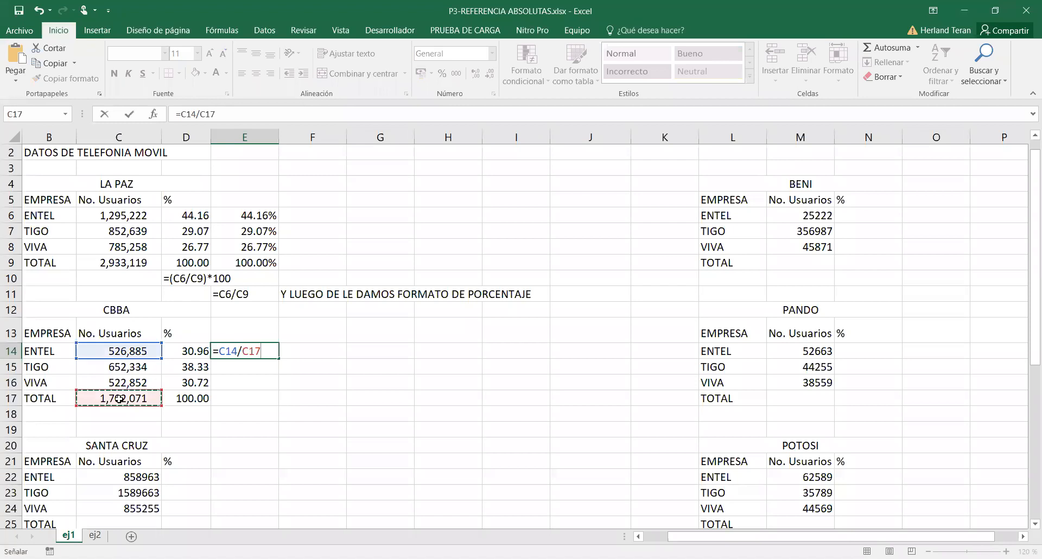
key(Return)
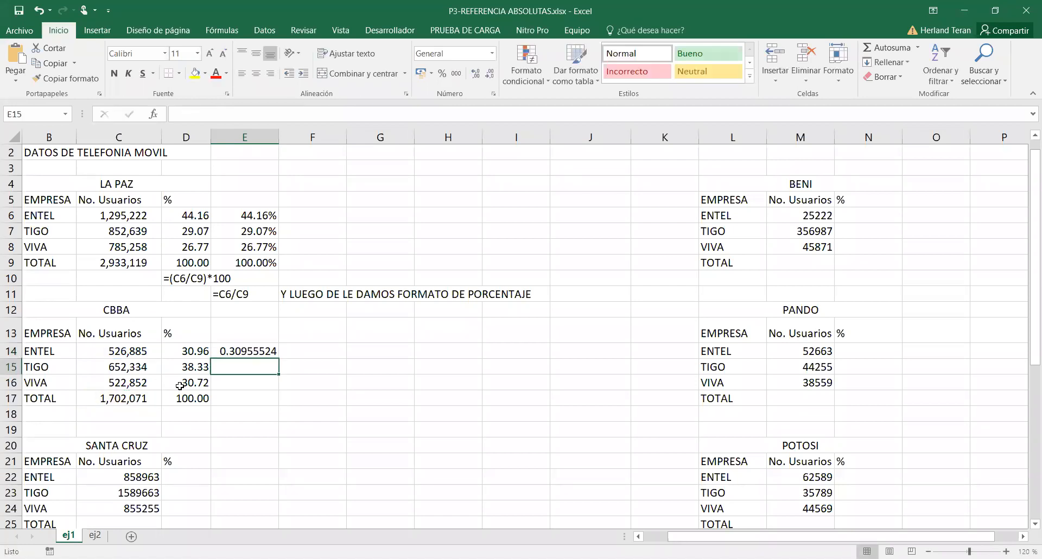
Step: Apply the Porcentaje number format to ENTEL's CBBA share in E14
click(261, 350)
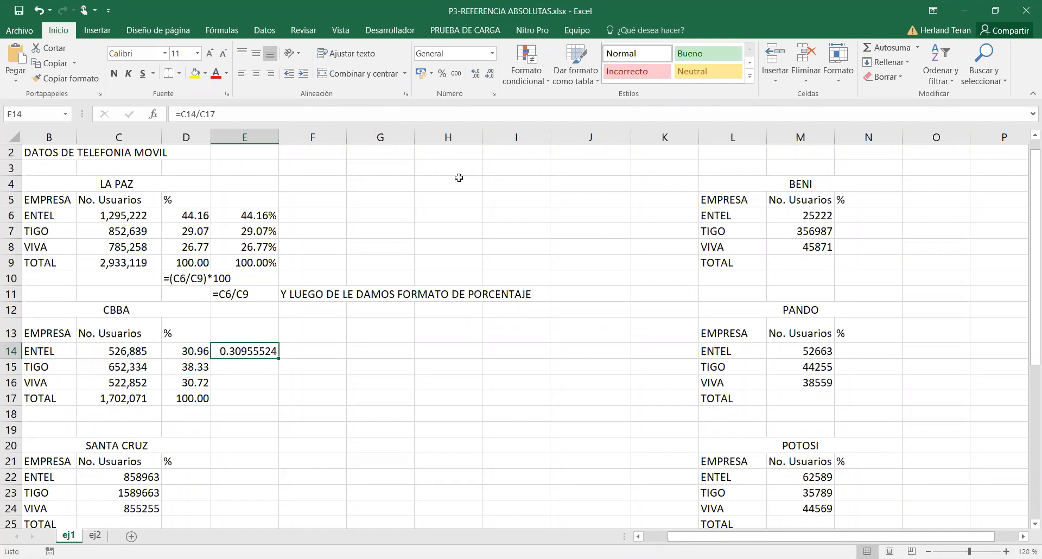
click(492, 54)
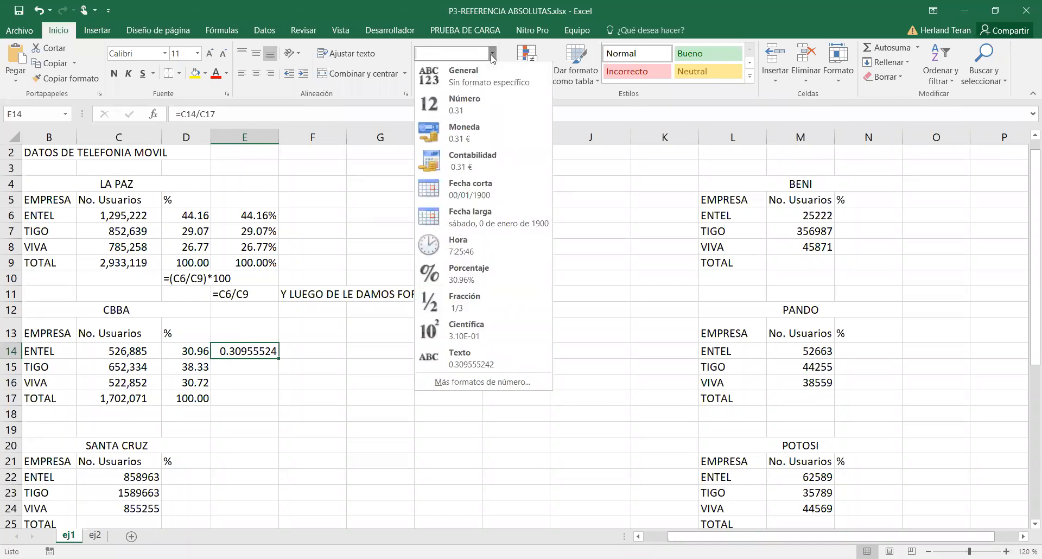
click(467, 278)
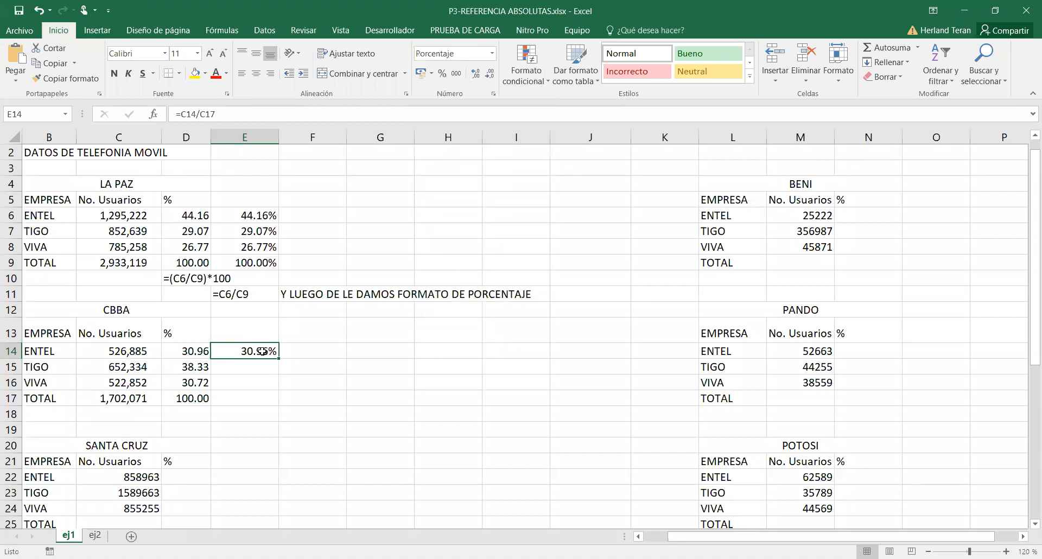
Step: Calculate TIGO's share of the CBBA users in E15 with the formula =C15/C17
click(266, 368)
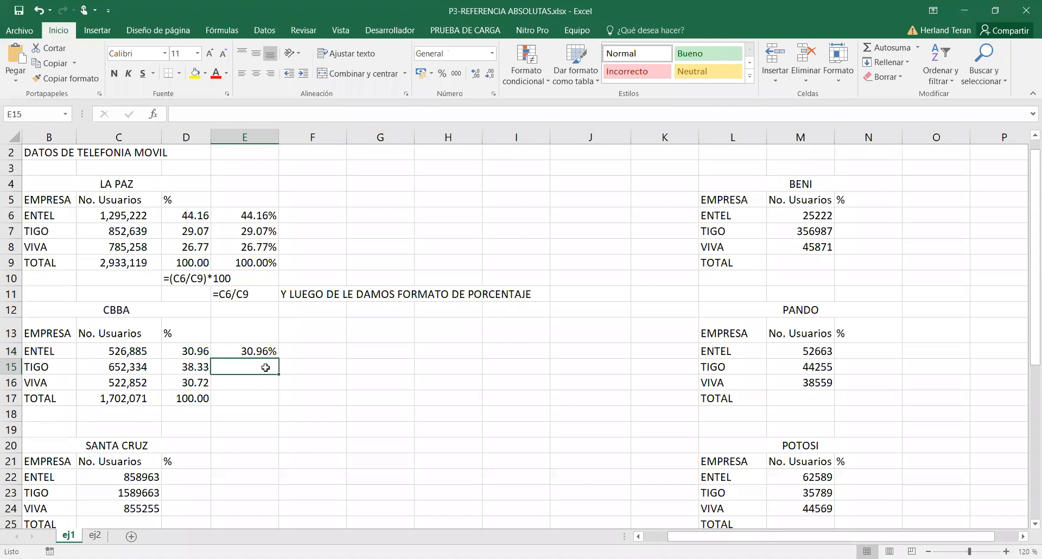
text(=)
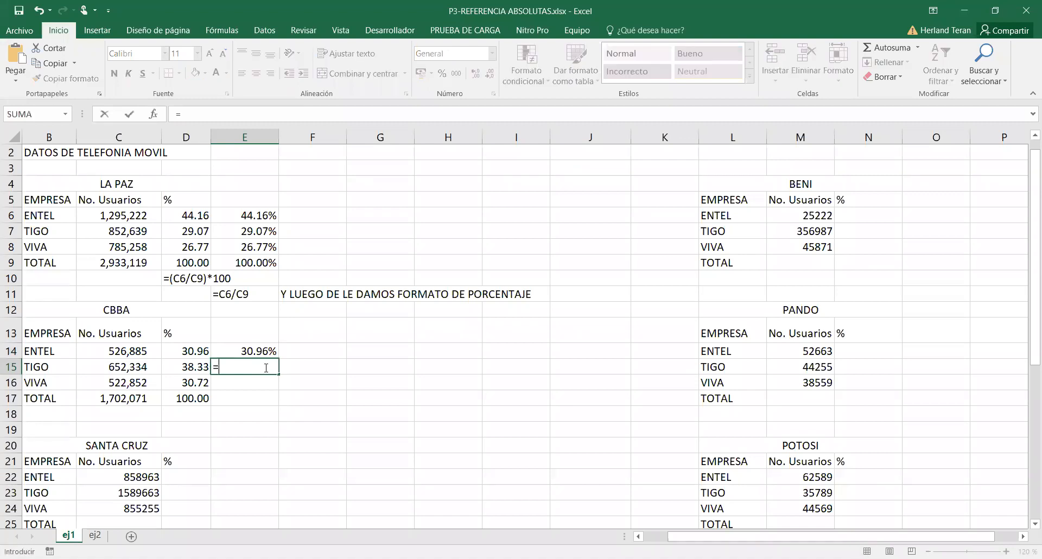
click(129, 367)
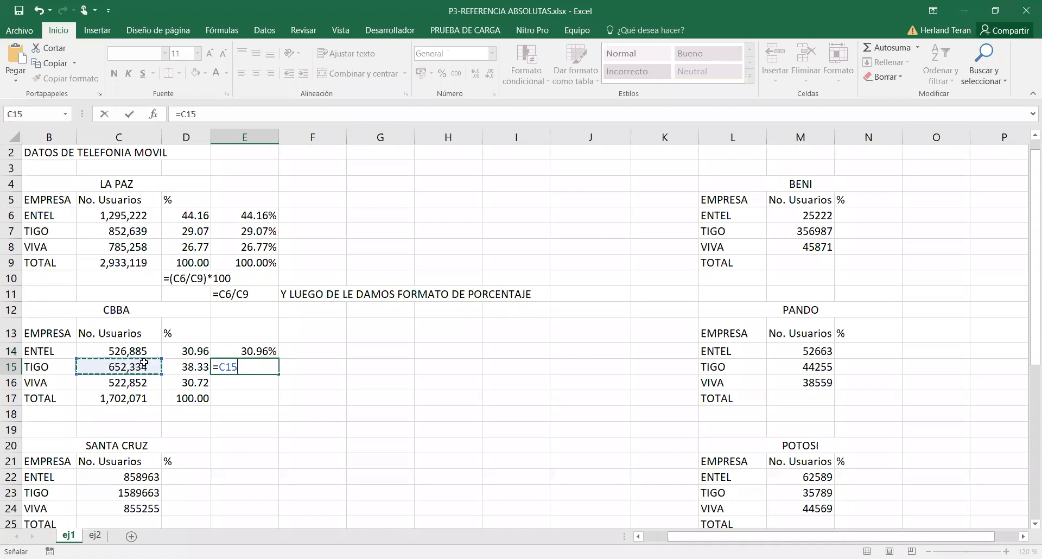
text(/)
click(141, 398)
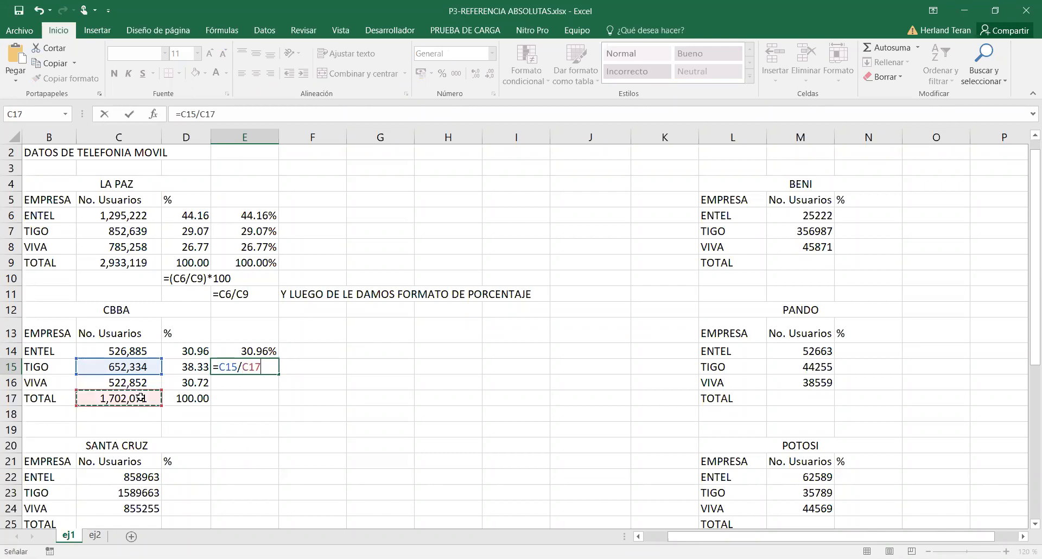
key(Return)
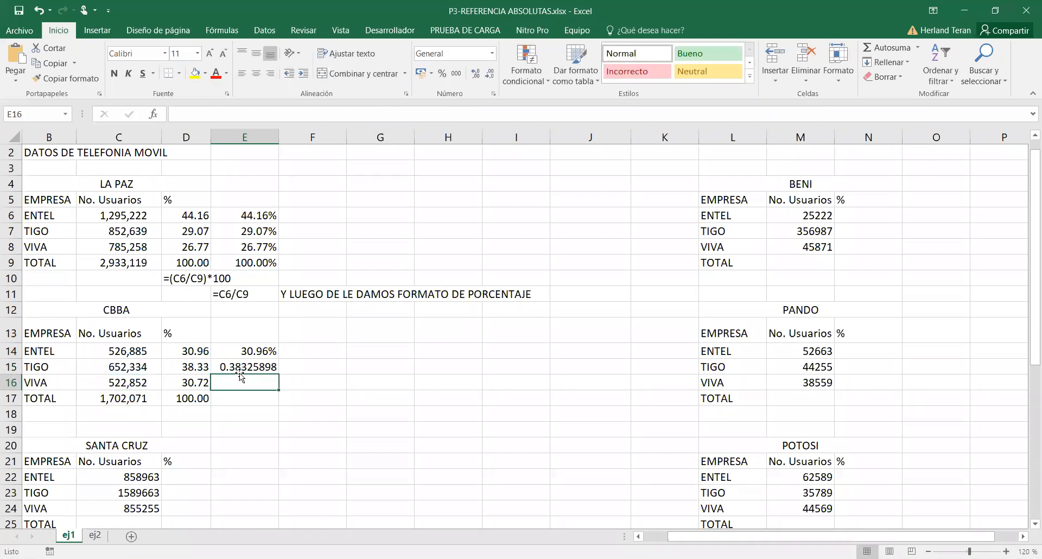
Step: Calculate VIVA's share of the CBBA users in E16 with the formula =C16/C17
text(=)
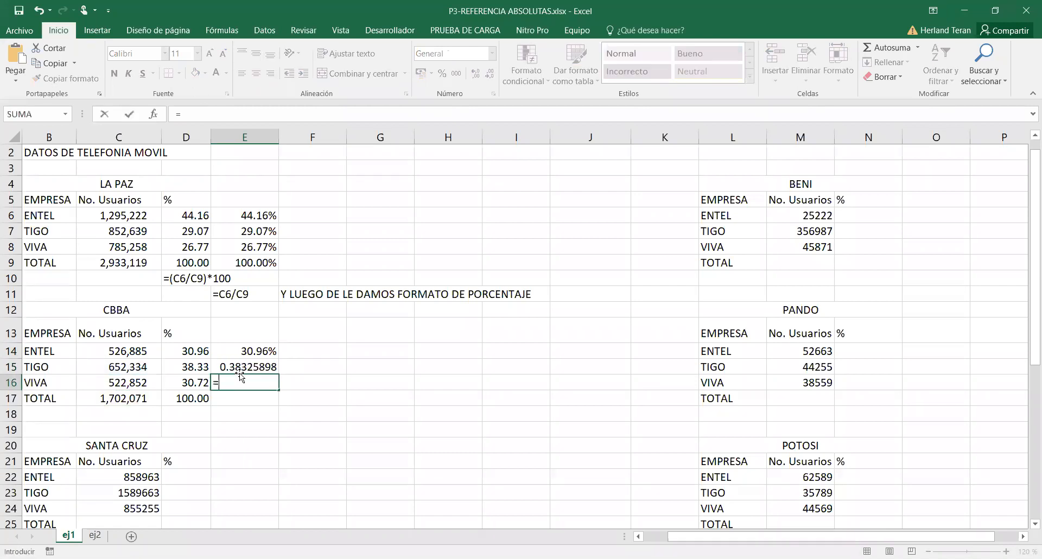
click(147, 382)
text(/)
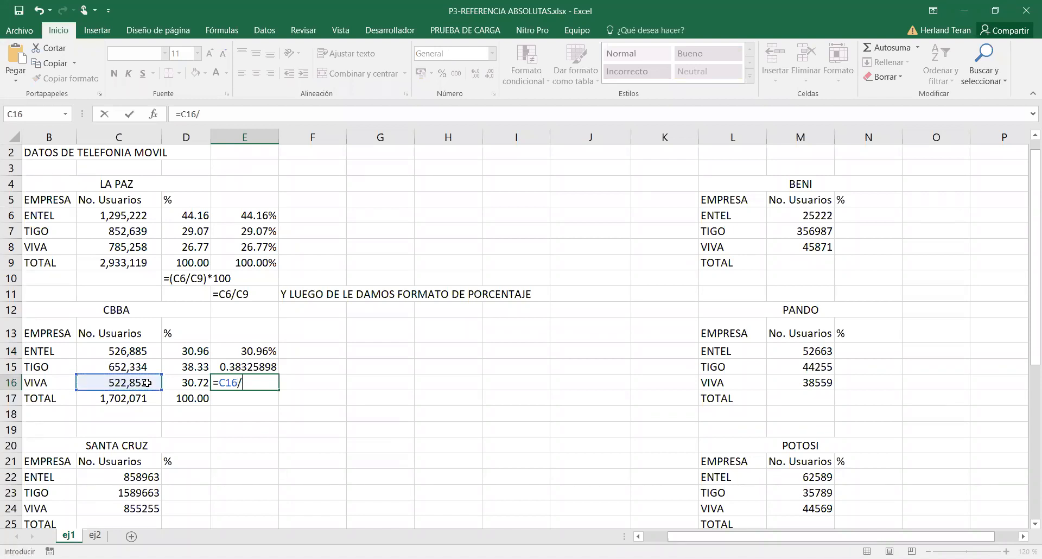
click(136, 402)
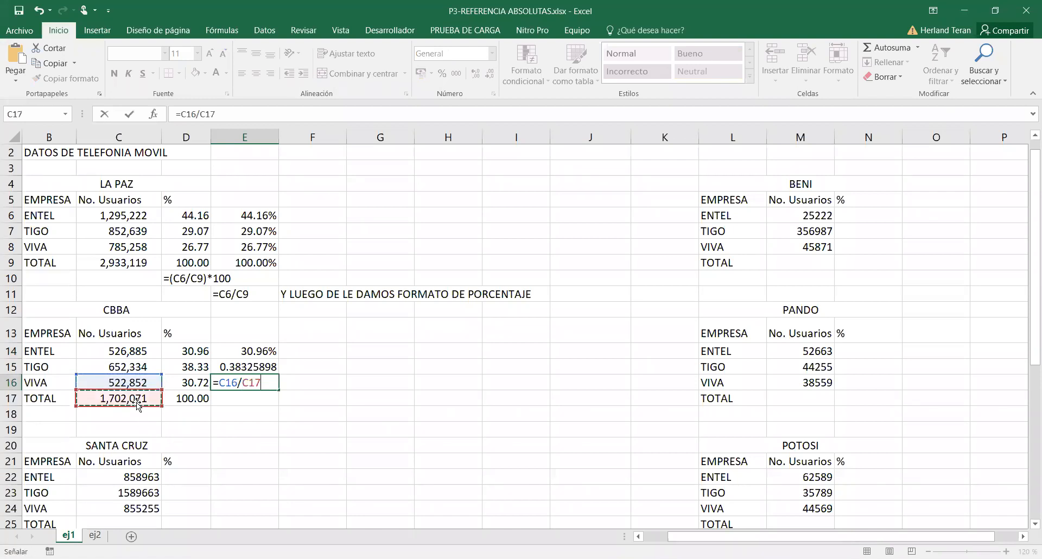
key(Return)
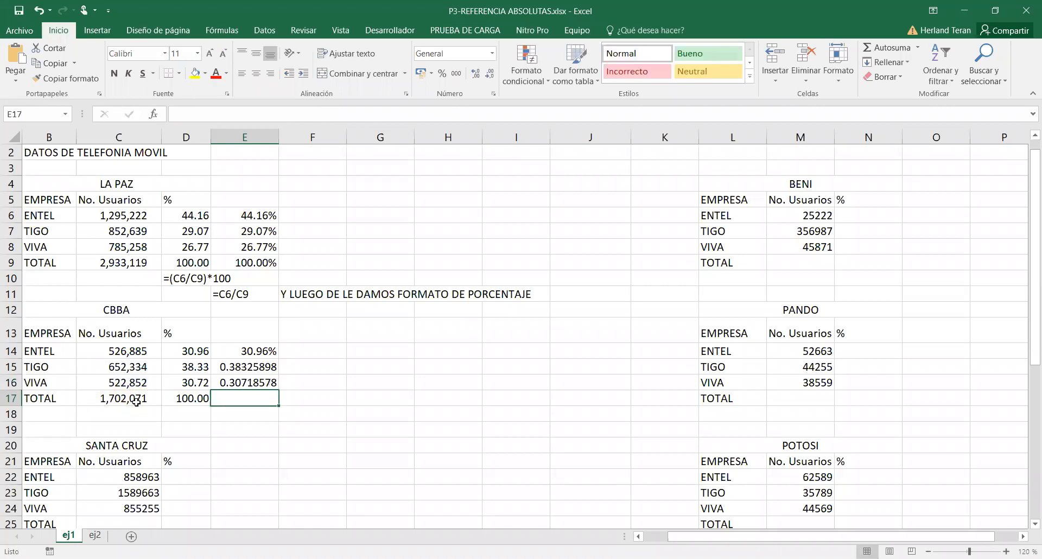
Step: Apply the Porcentaje number format to TIGO's and VIVA's CBBA shares in E15:E16
drag(256, 367, 255, 380)
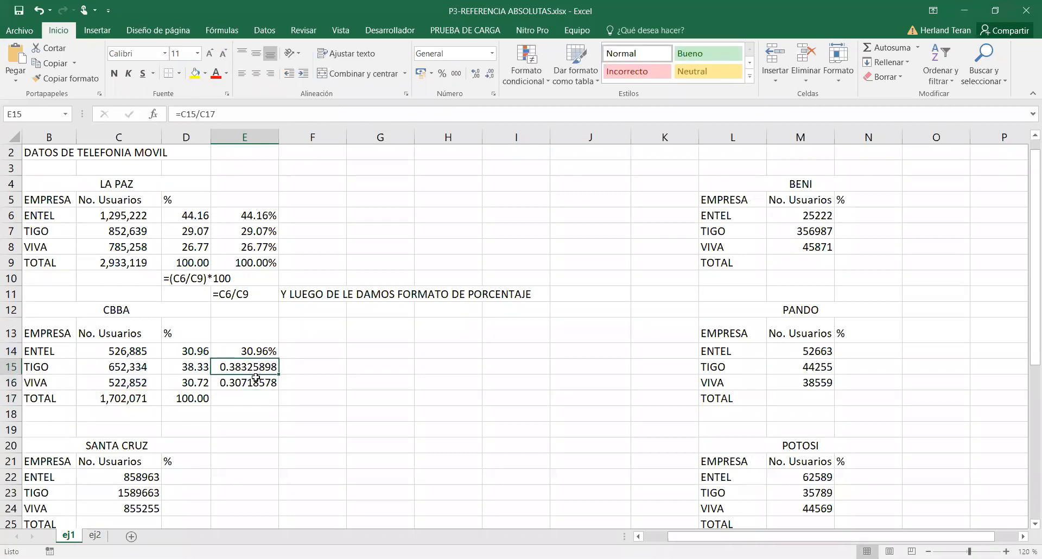
click(492, 53)
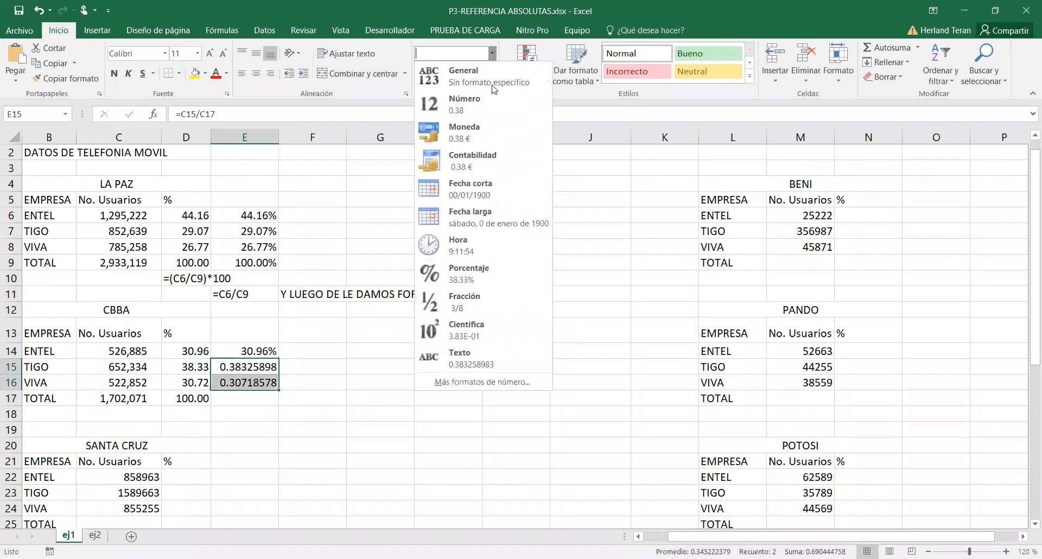
click(483, 274)
click(483, 274)
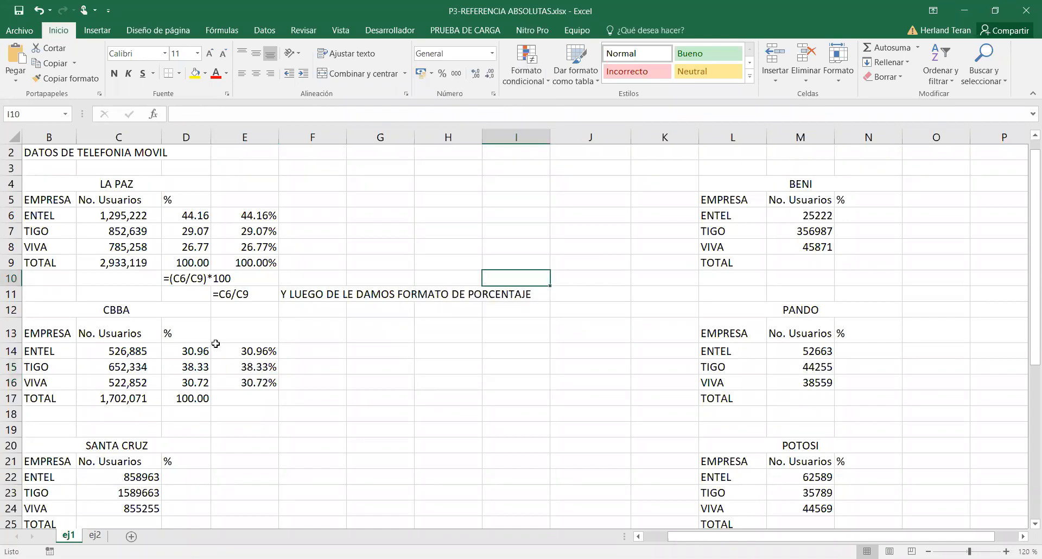
Step: Total the CBBA percentage shares in E17 with AutoSum
click(253, 399)
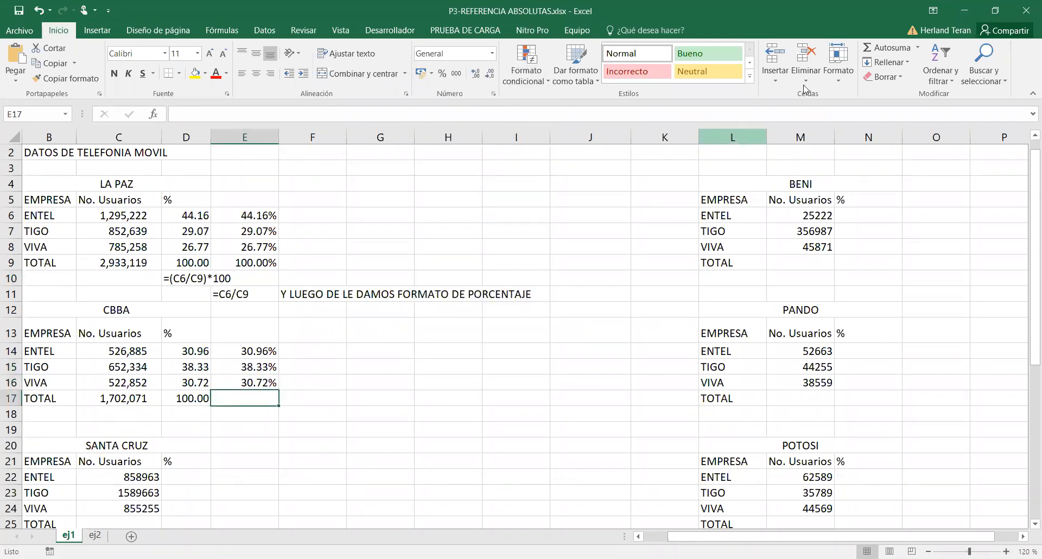
click(870, 50)
key(Return)
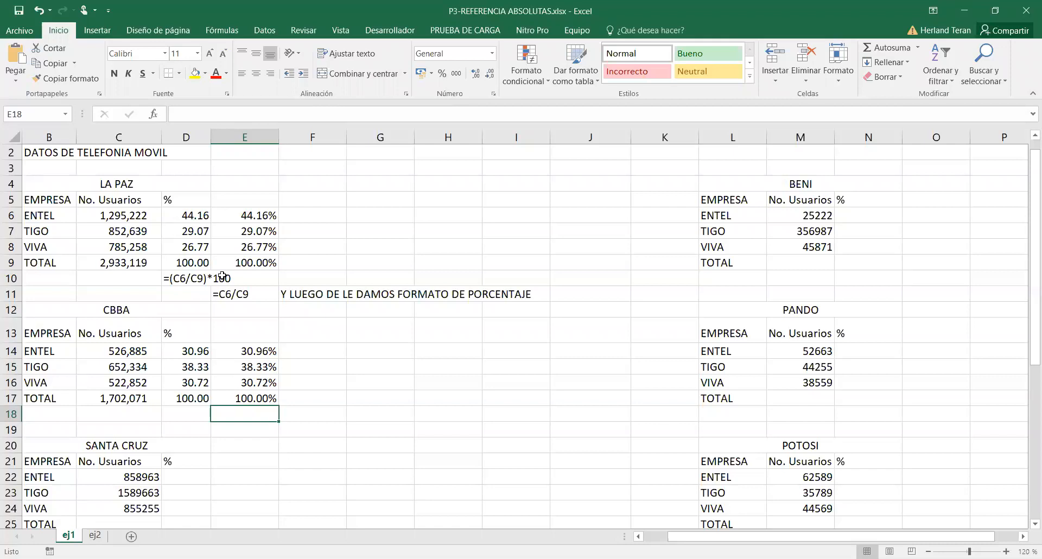
Step: Copy ENTEL's CBBA percentage formula from D14 into D18 as the text note '=(C14/C17)*100
click(199, 352)
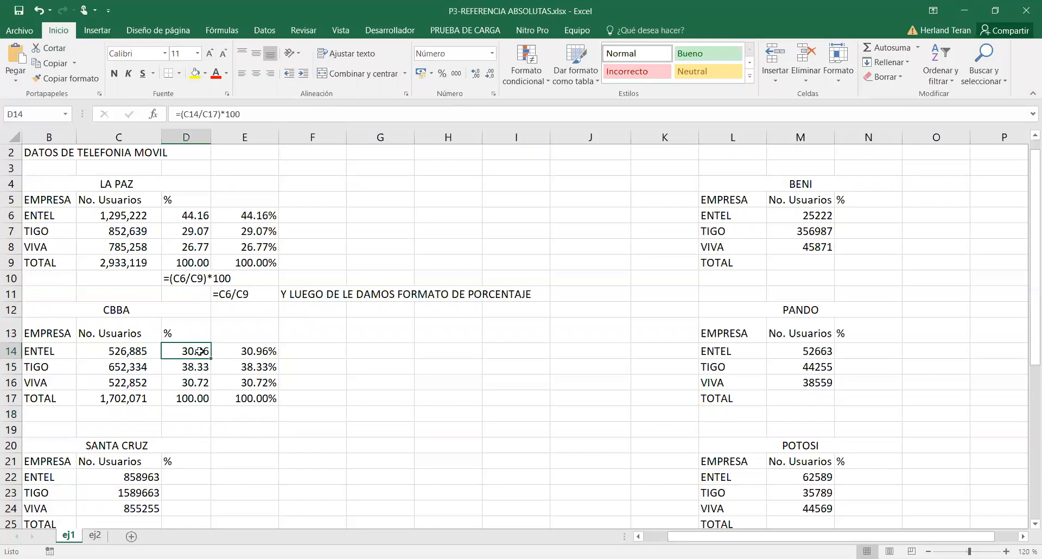
drag(254, 115, 170, 116)
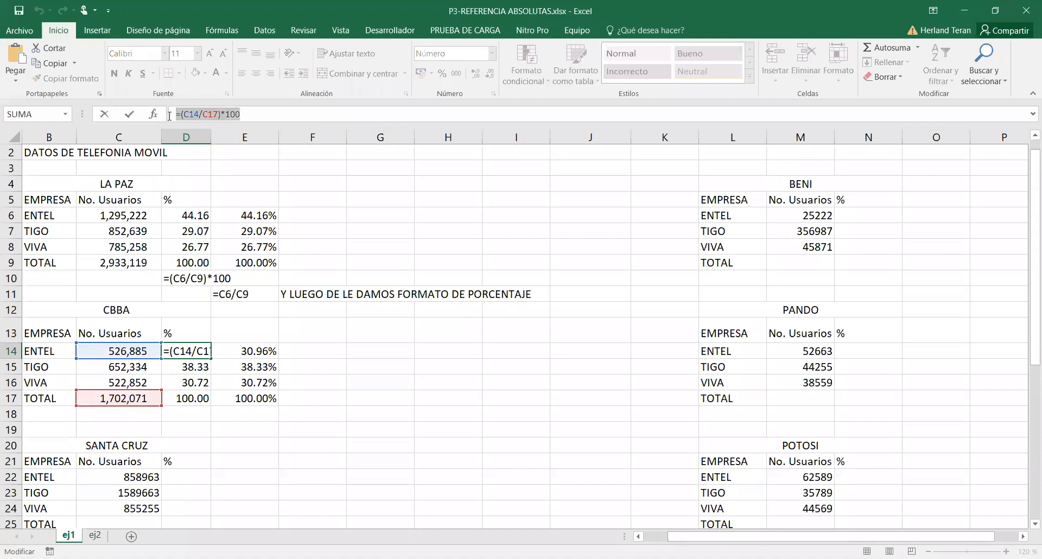
key(Escape)
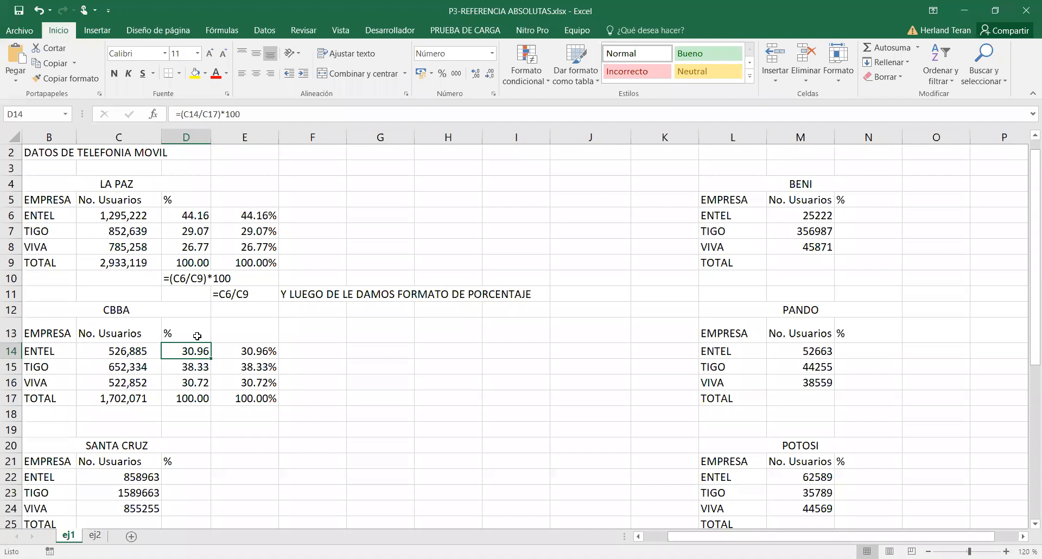
click(263, 116)
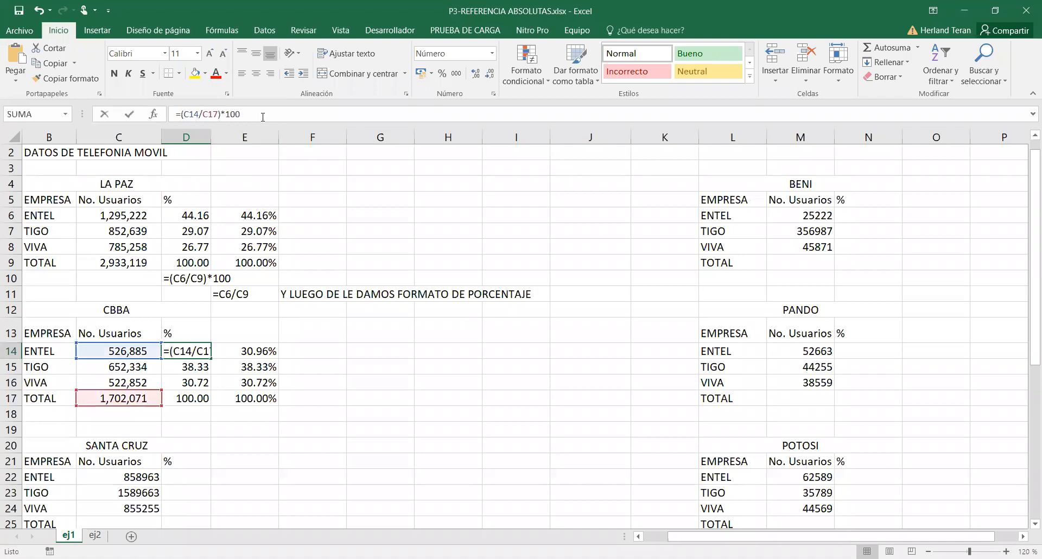
drag(178, 130, 167, 114)
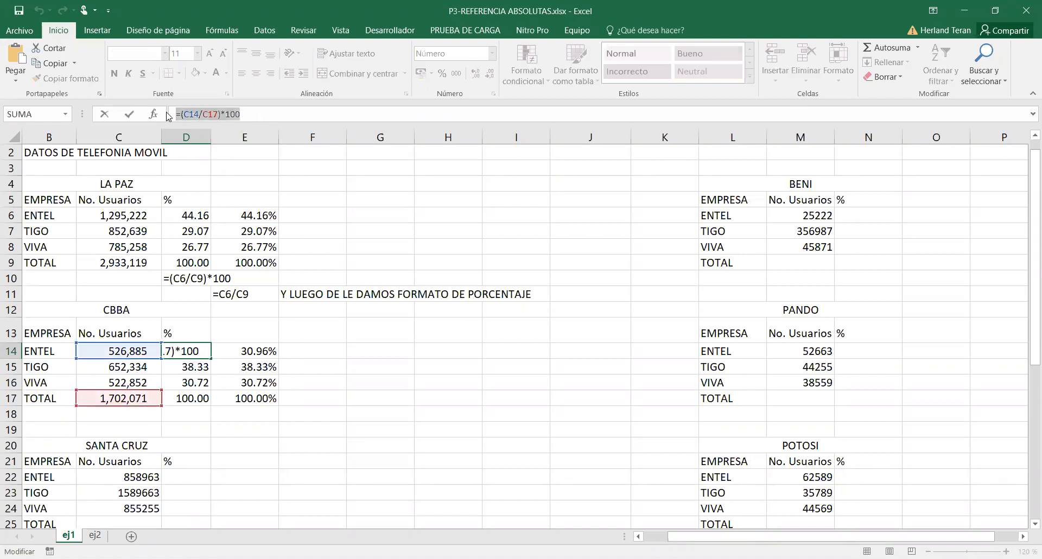
key(Escape)
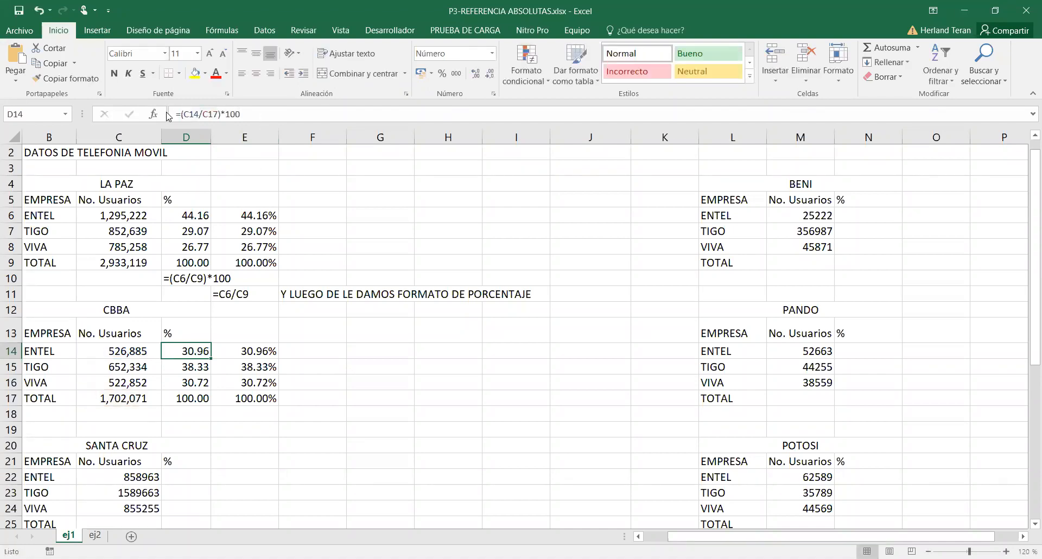
click(186, 410)
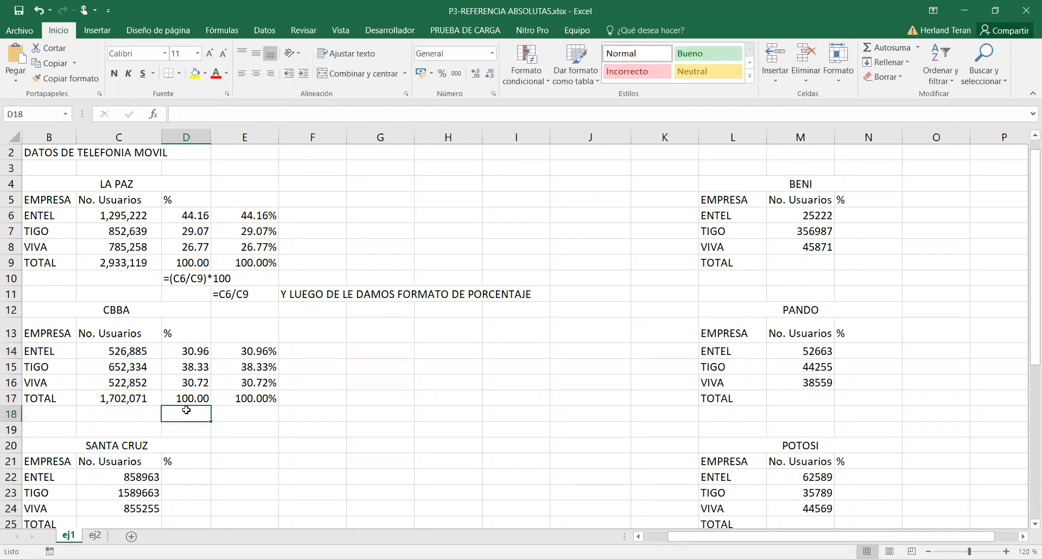
double_click(188, 410)
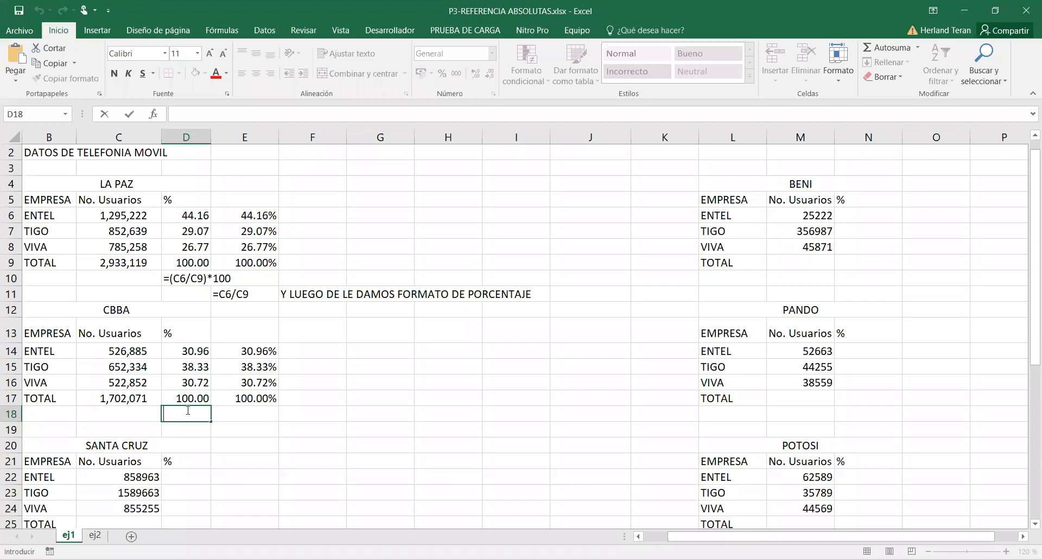
text('=(C14/C17)*100)
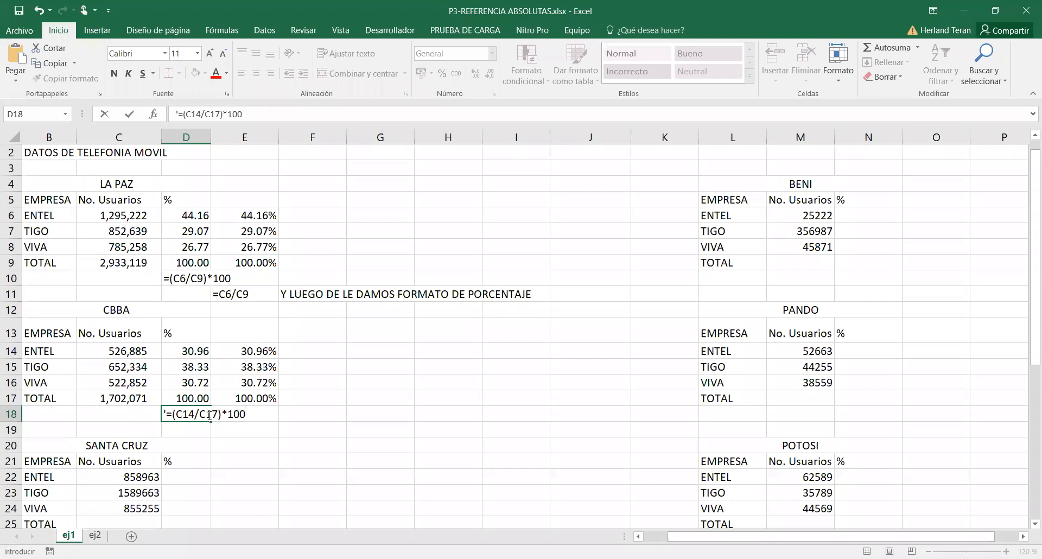
key(Return)
Step: Review ENTEL's CBBA percentage formula in D14 and the formula notes in D18, D10 and E11
click(185, 350)
double_click(185, 350)
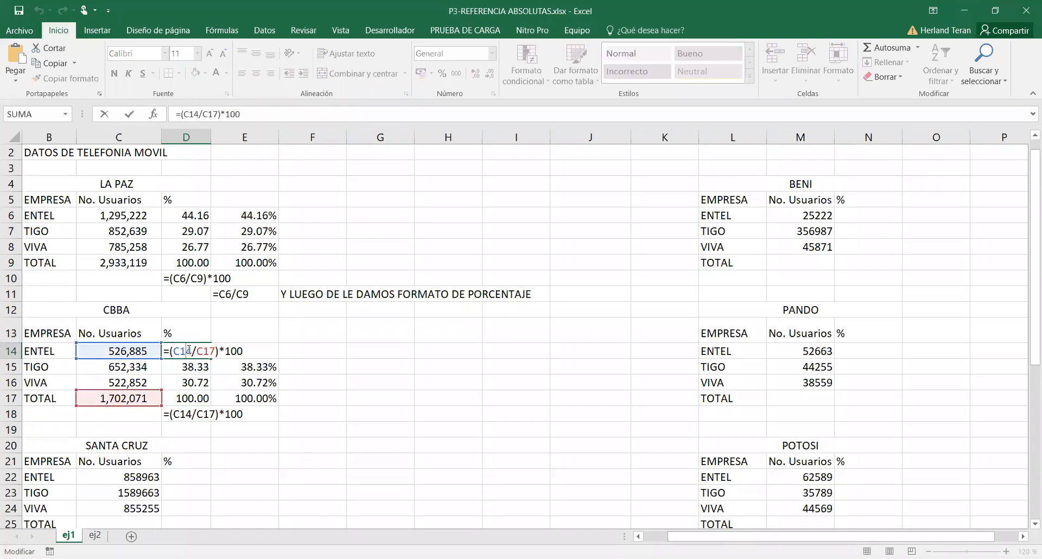
key(Return)
click(208, 415)
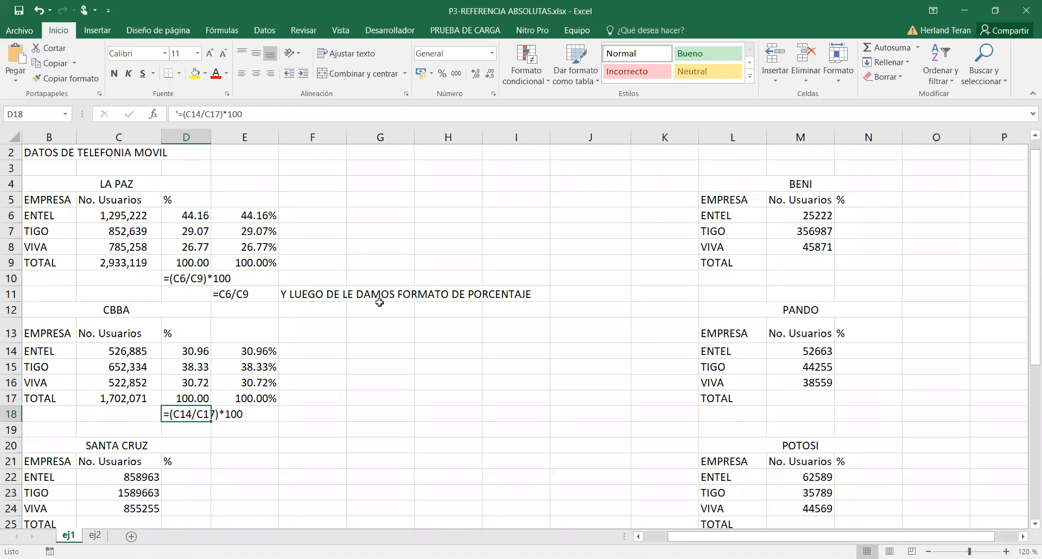
click(188, 281)
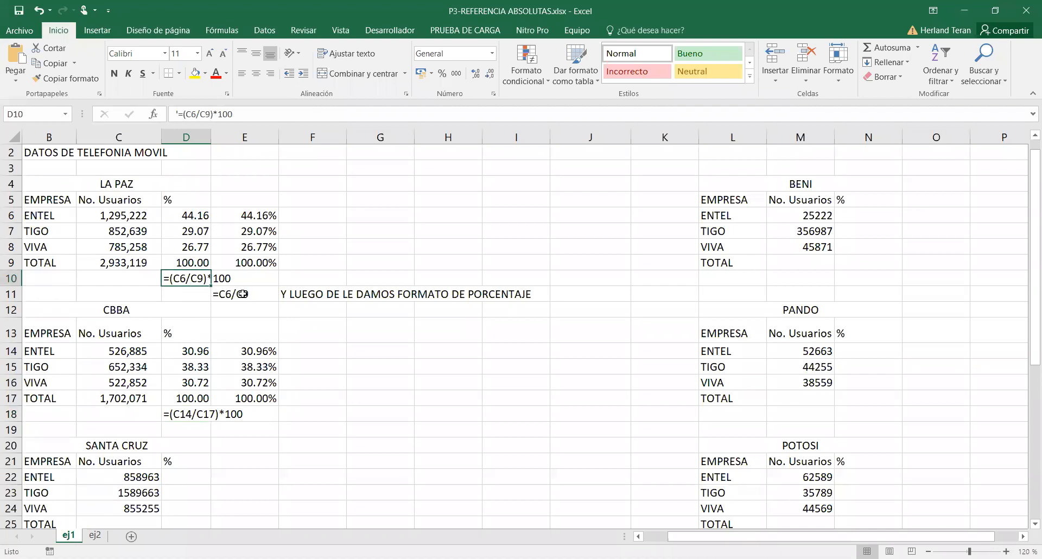
click(244, 294)
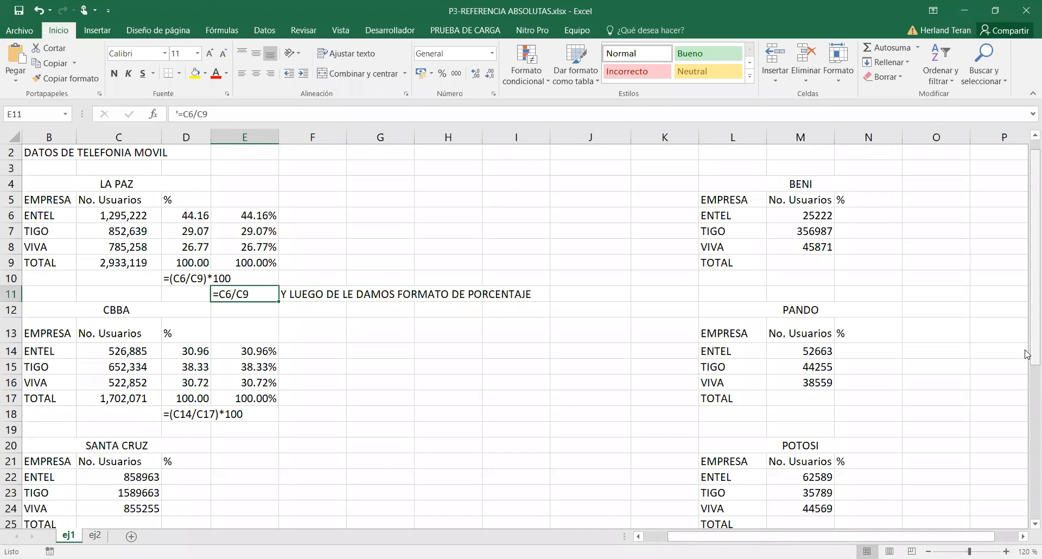
drag(1026, 376, 1027, 401)
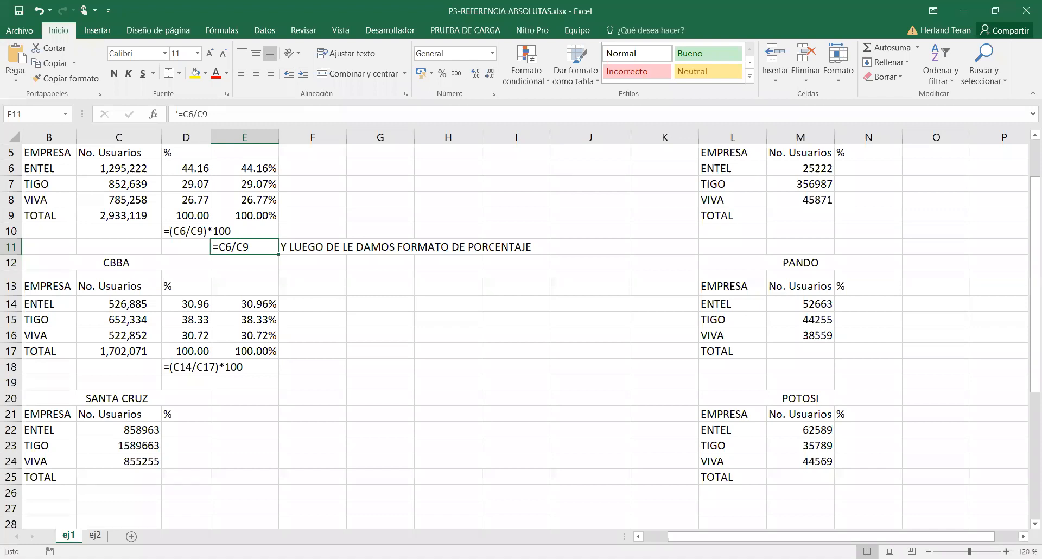
click(302, 414)
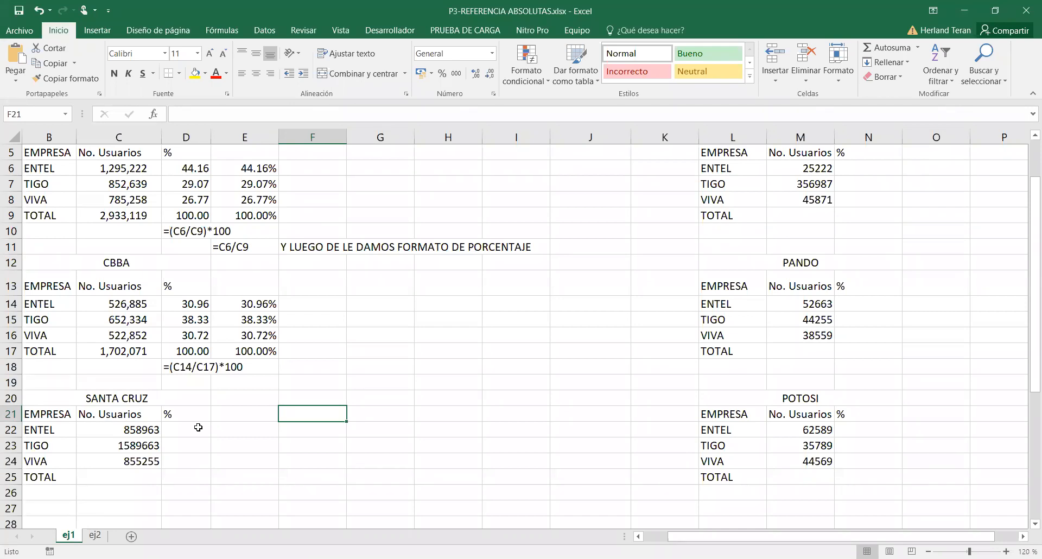
Step: Total the Santa Cruz user counts in C25 with AutoSum
click(131, 478)
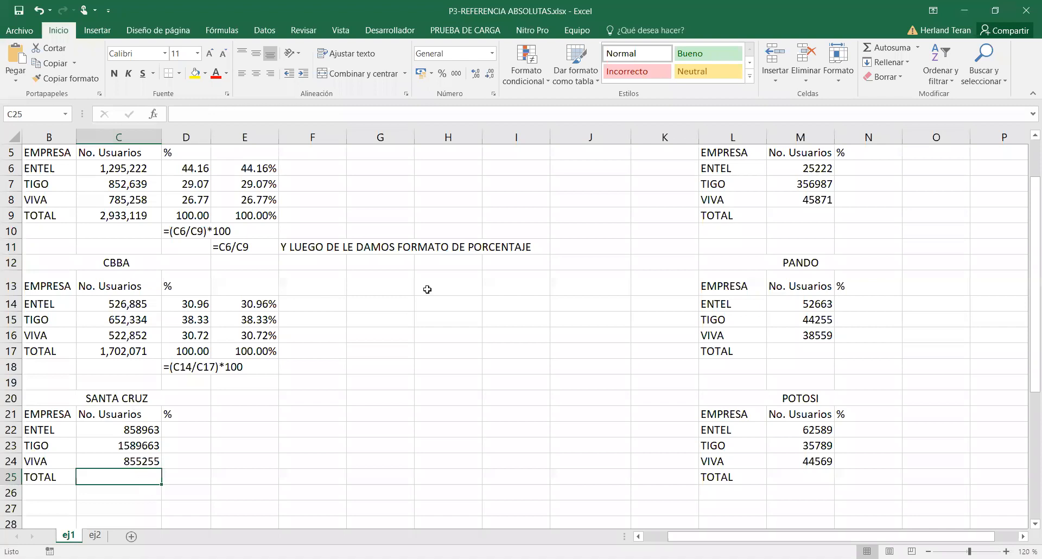
click(887, 47)
key(Return)
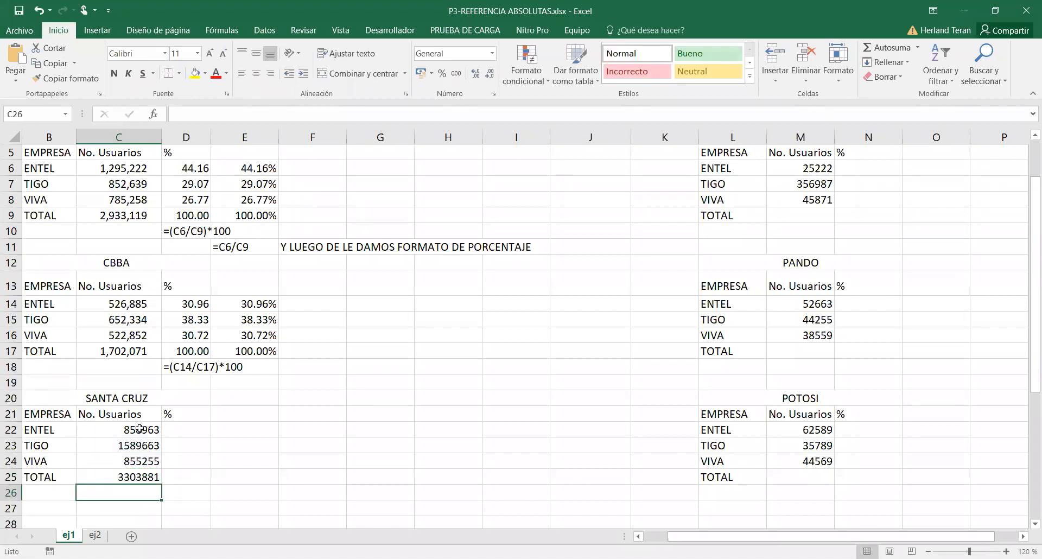
Step: Apply the Número format with two decimals to the Santa Cruz user counts in C22:C25
drag(141, 429, 140, 470)
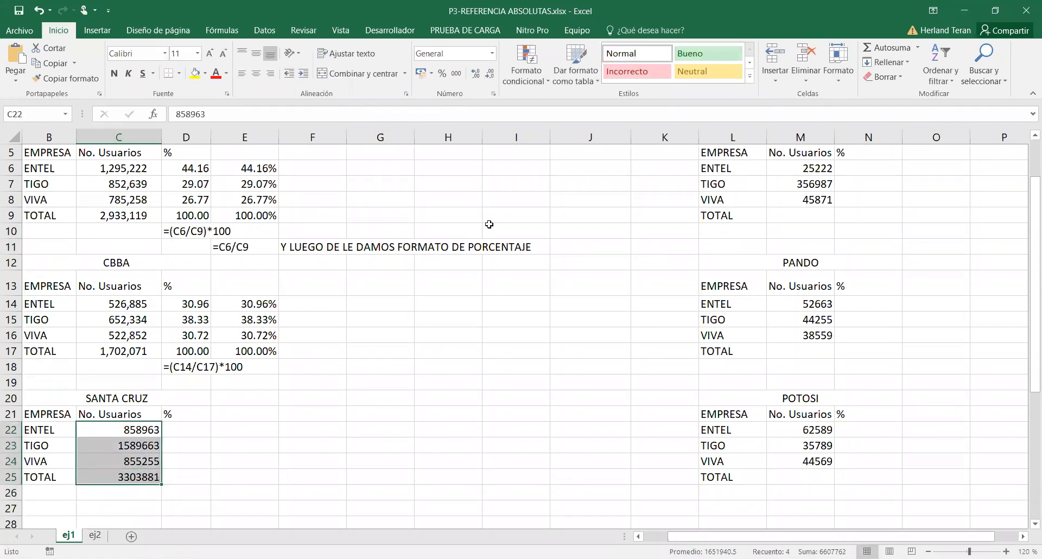
click(492, 53)
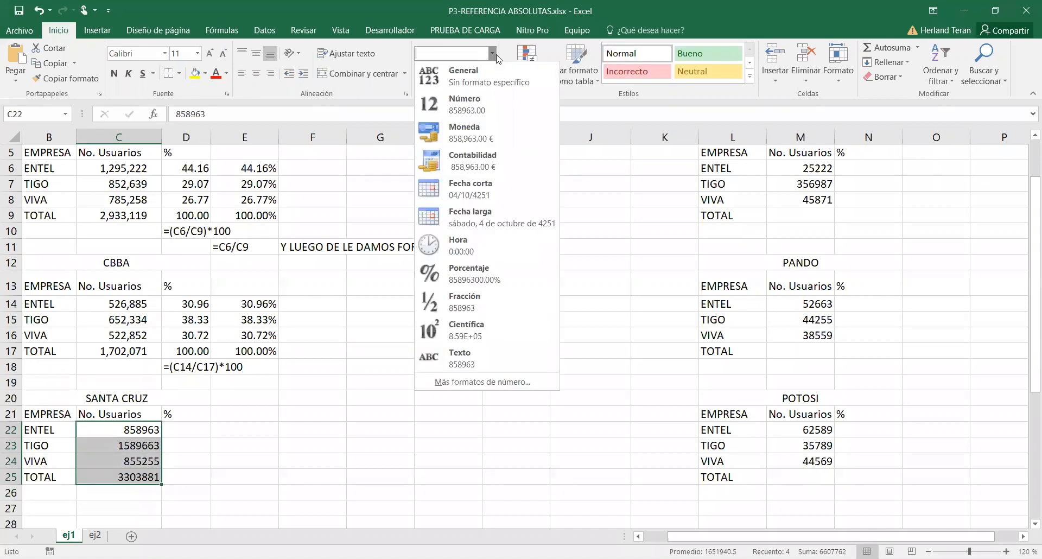
click(490, 109)
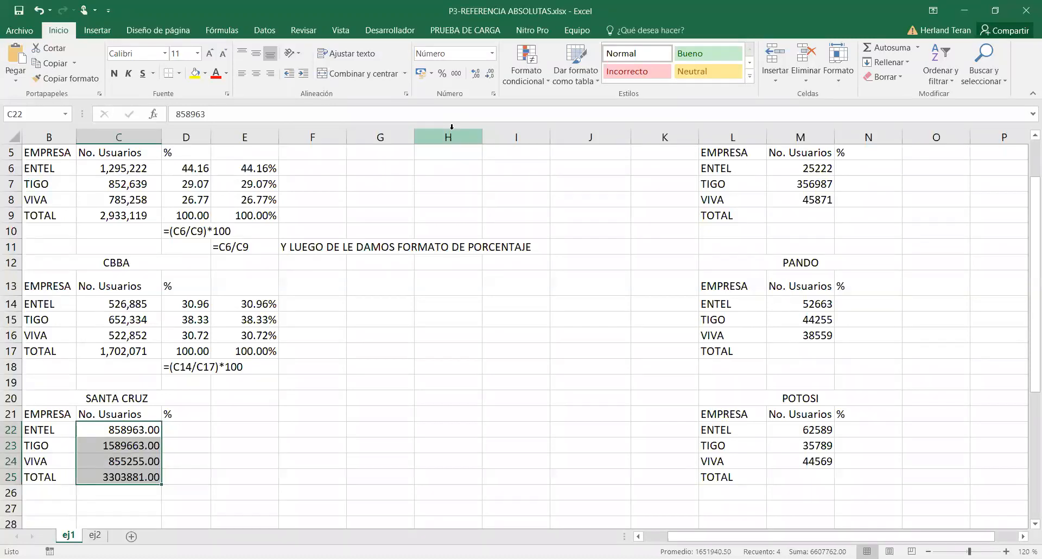
click(492, 53)
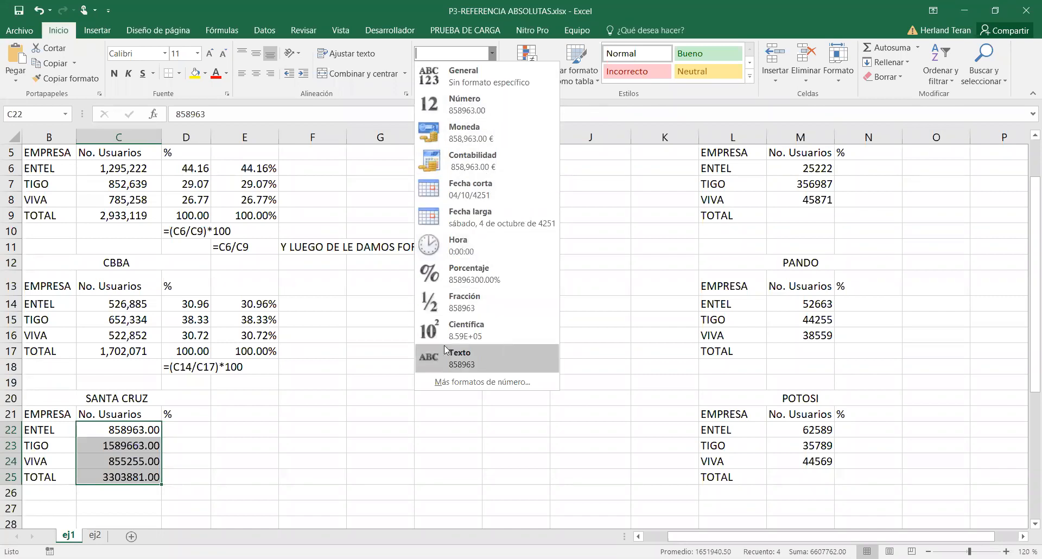
click(346, 331)
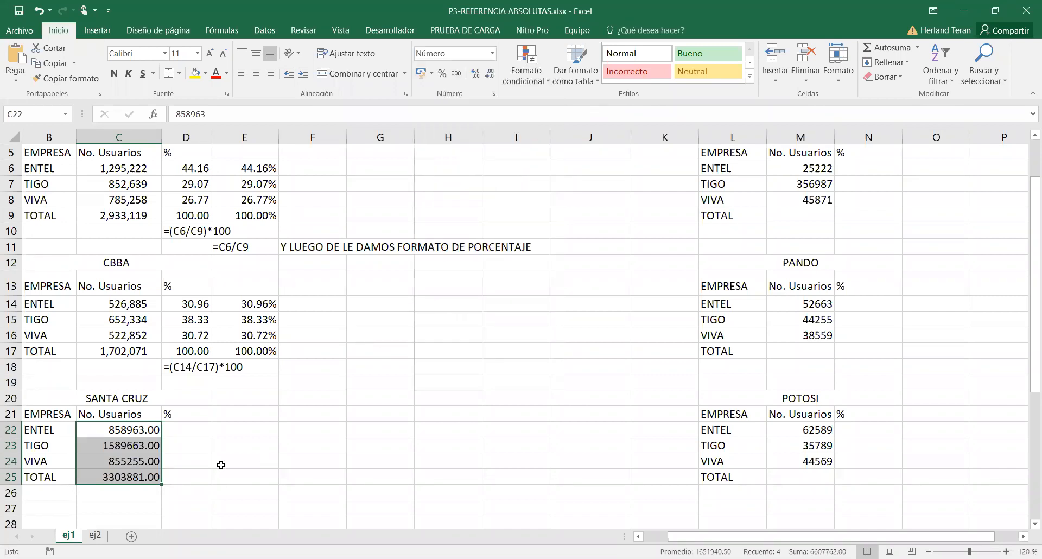
Step: Enter the formula =(C22/C25)*100 in D22 for ENTEL's percentage in the Santa Cruz table
click(188, 431)
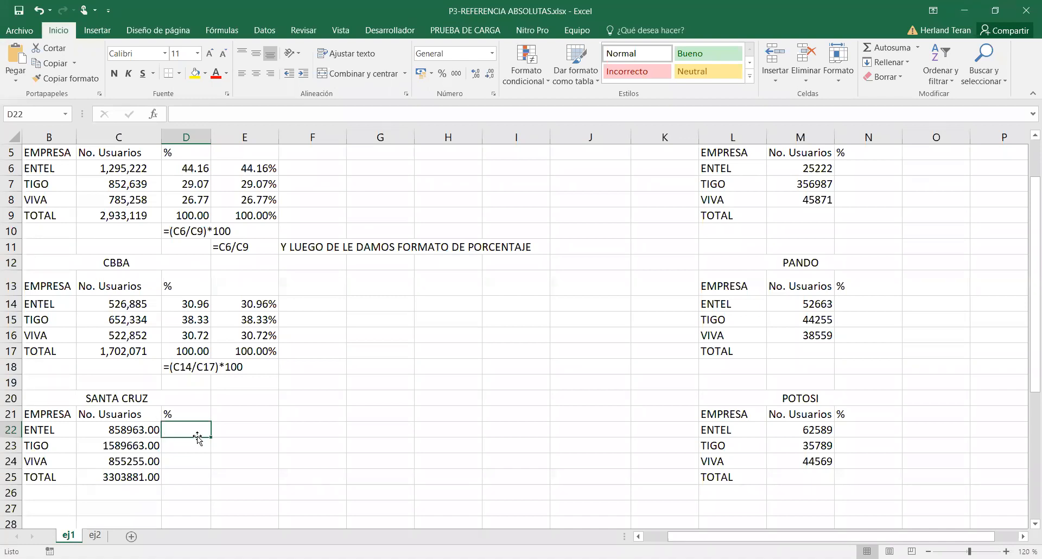
text(=)
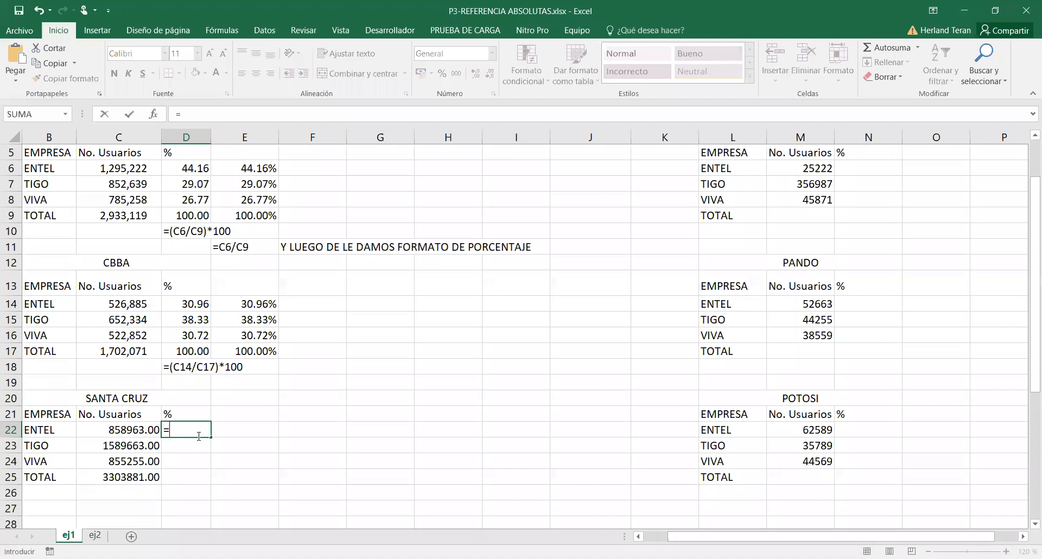
click(129, 425)
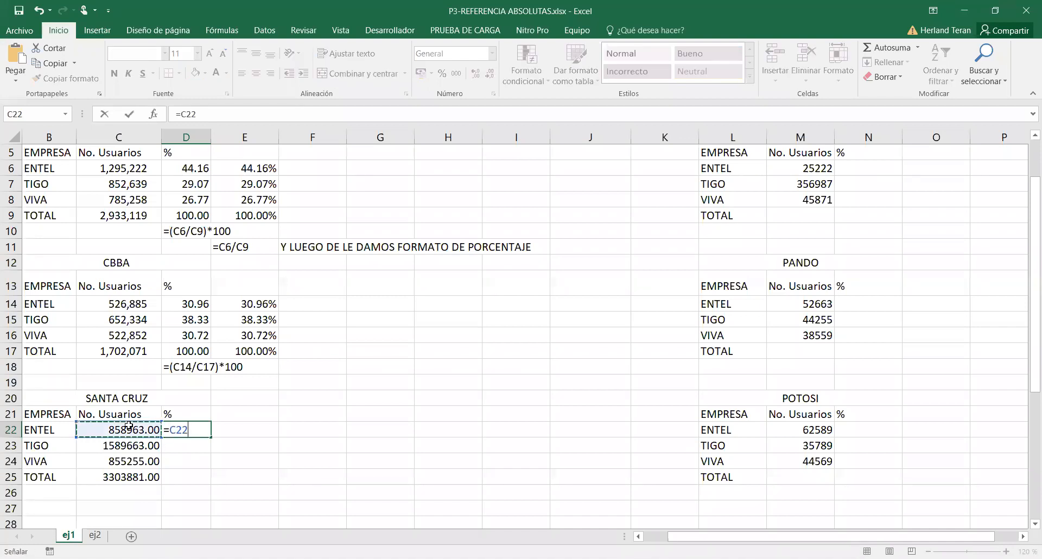
text(/)
click(130, 475)
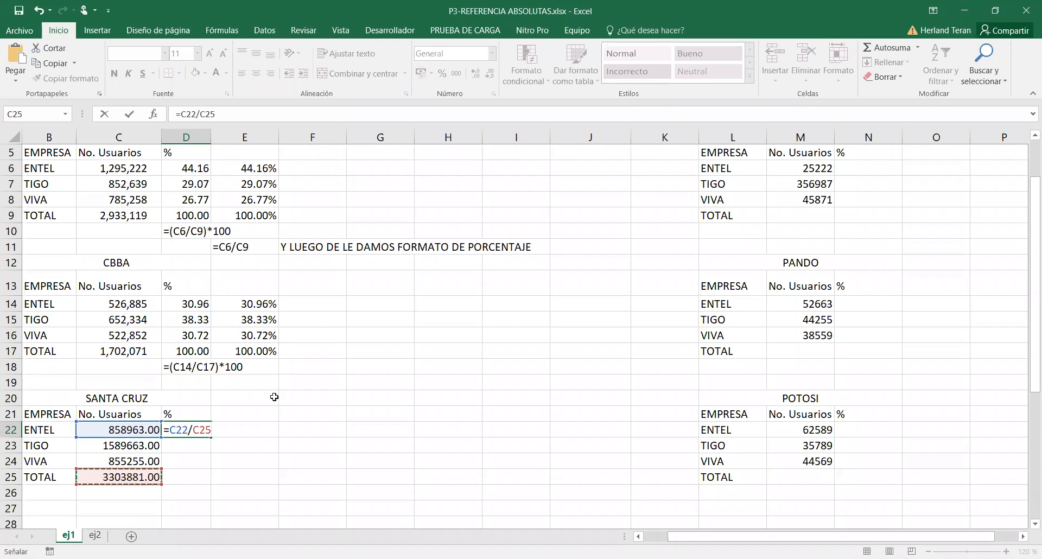
click(170, 429)
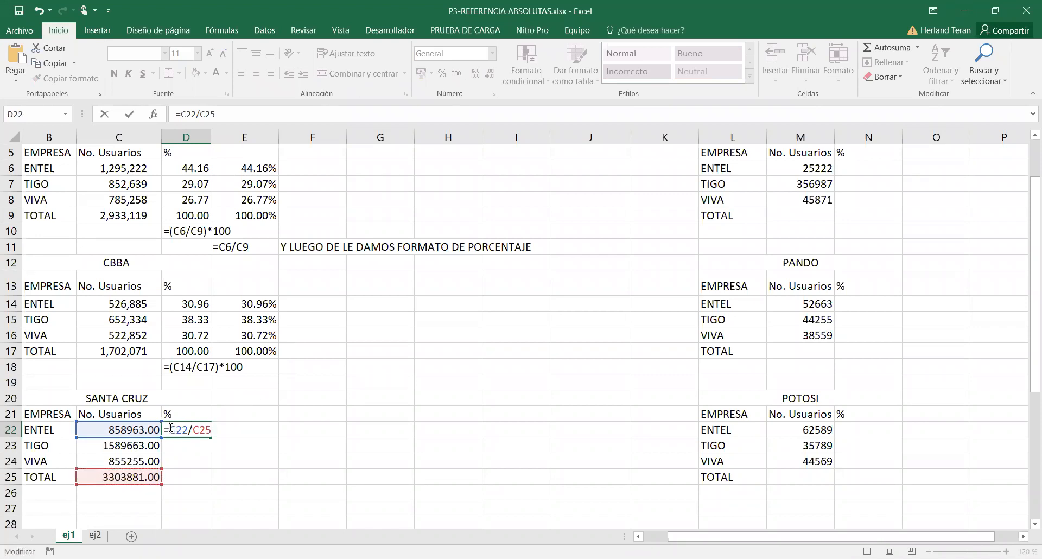
text())
key(BackSpace)
text(=)
key(BackSpace)
text(()
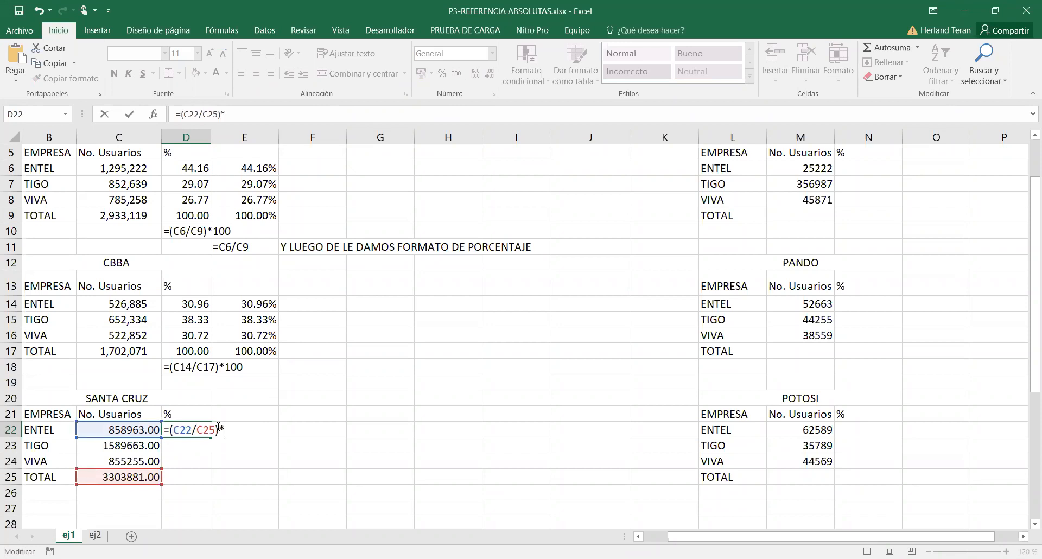
text()*100)
key(Return)
Step: Try to fill the relative-reference percentage formula from D22 down to D24
click(189, 427)
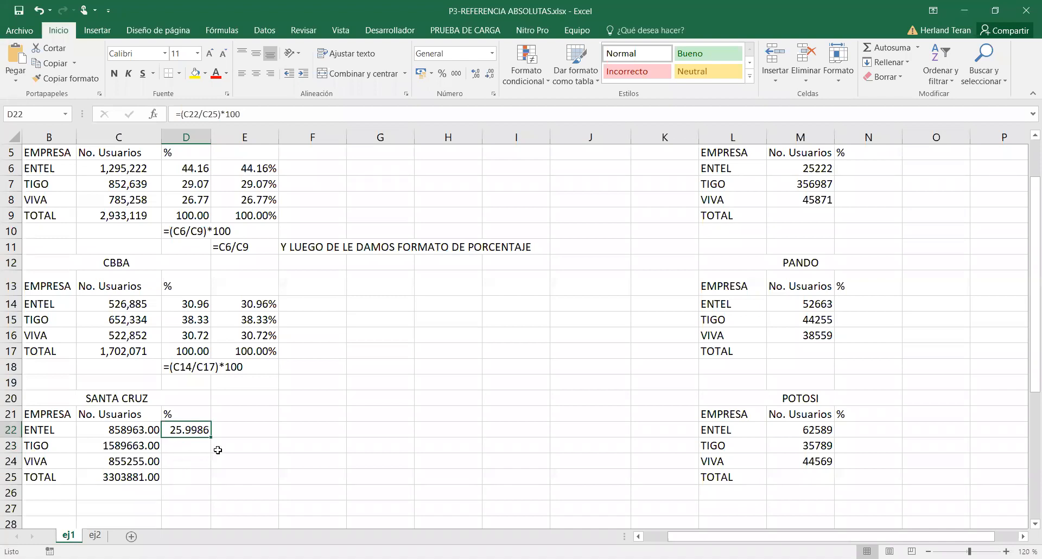
drag(209, 436, 209, 462)
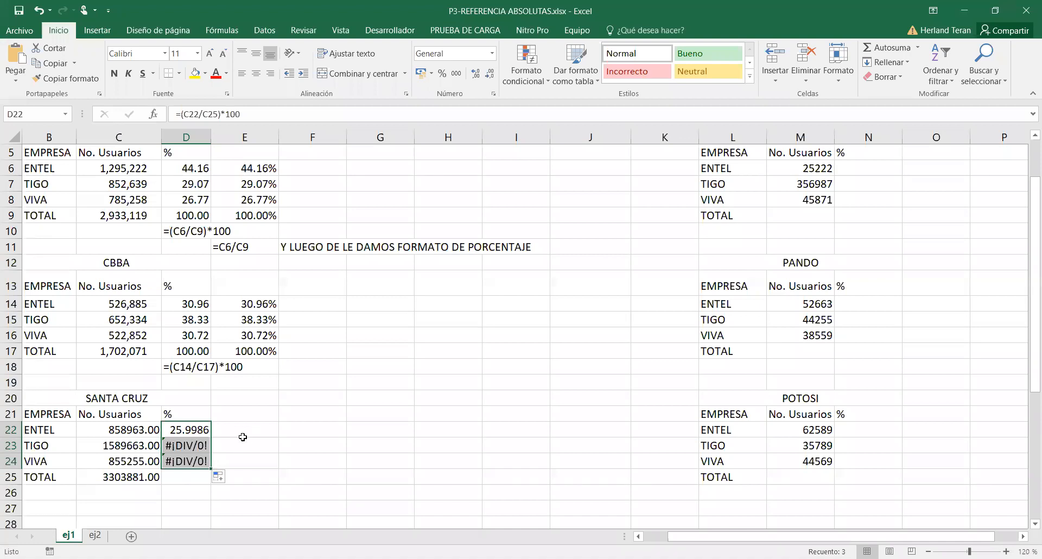
click(268, 447)
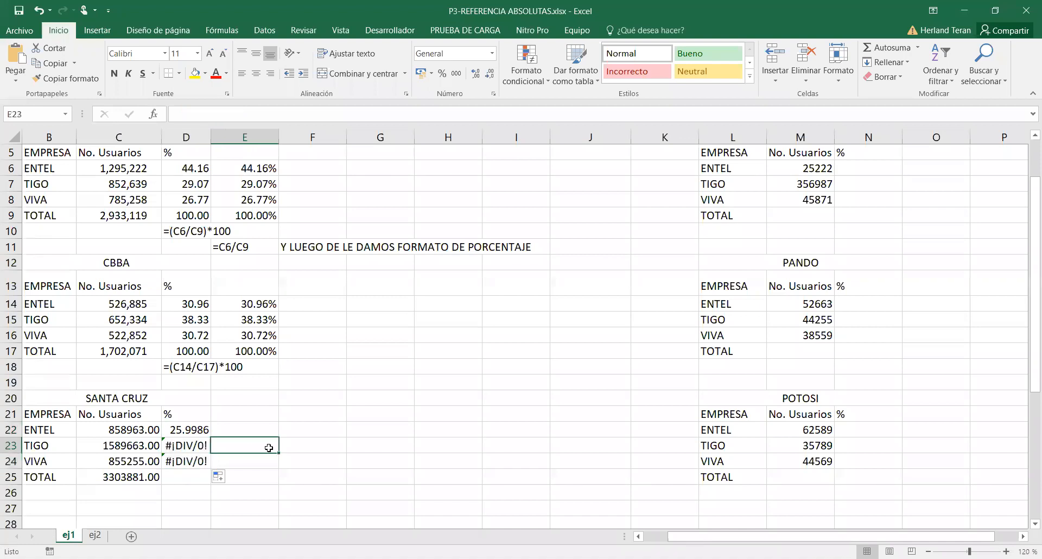
Step: Examine which cells the copied formulas in D23 and D24 refer to
double_click(184, 446)
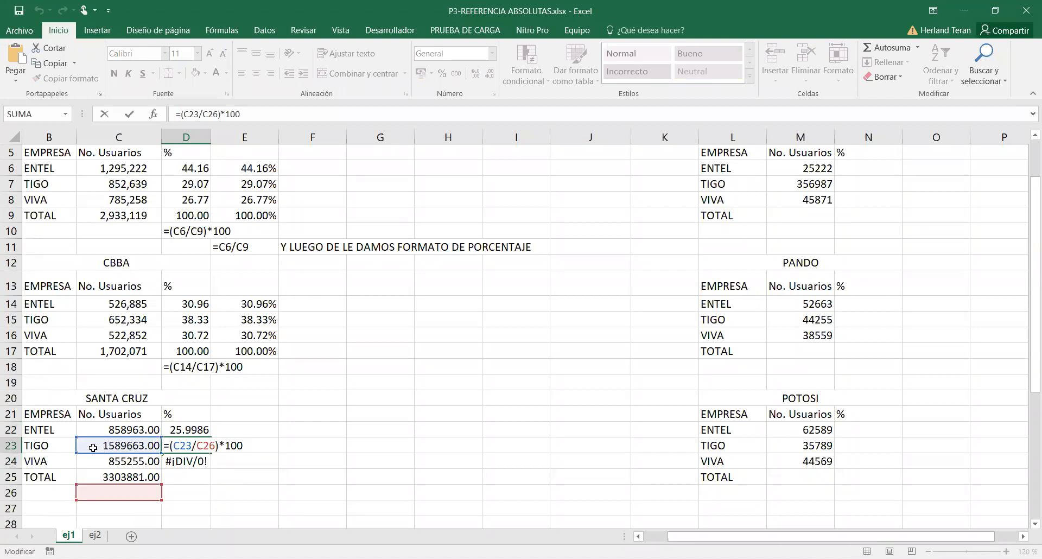
click(197, 445)
key(Return)
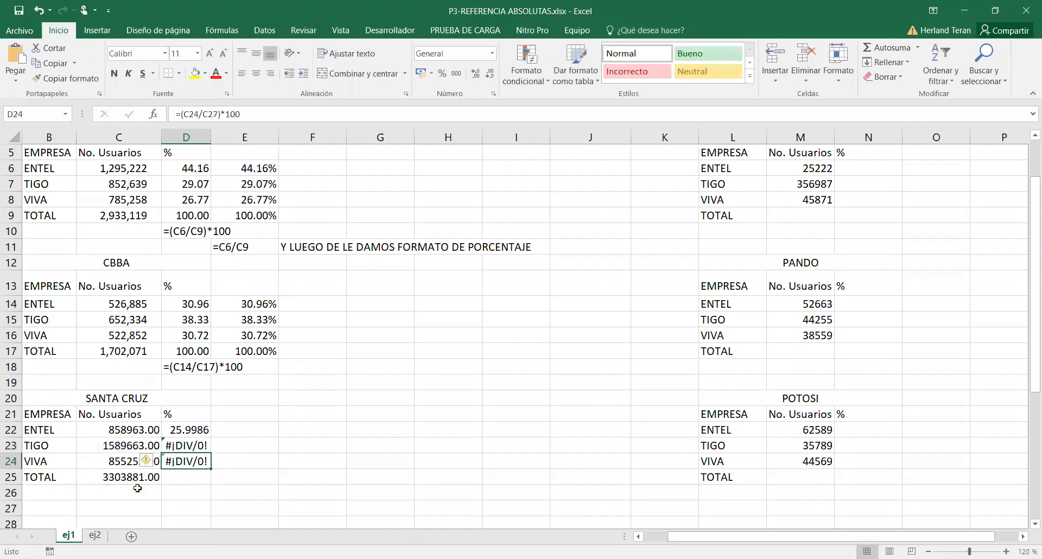
double_click(184, 461)
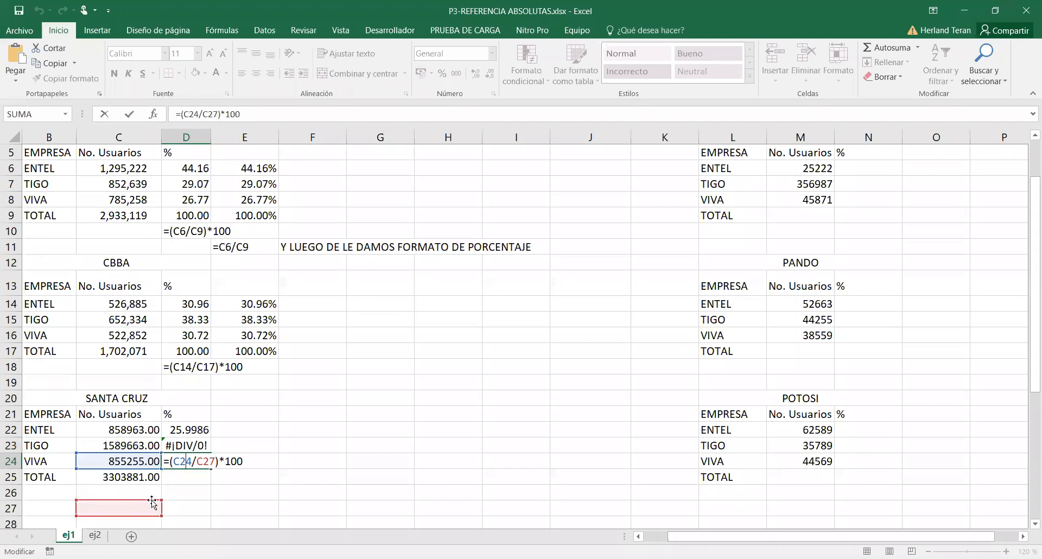
key(Return)
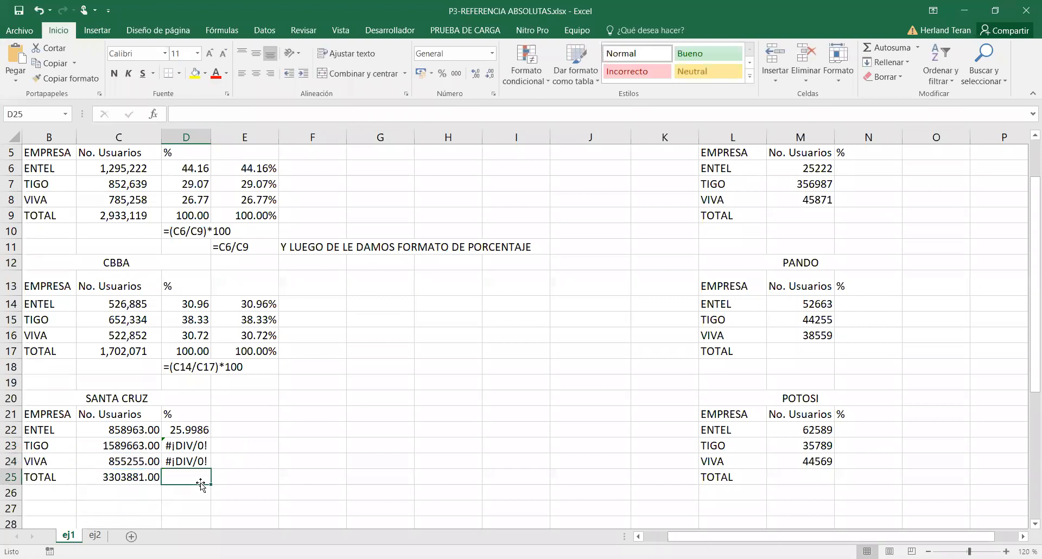
click(197, 441)
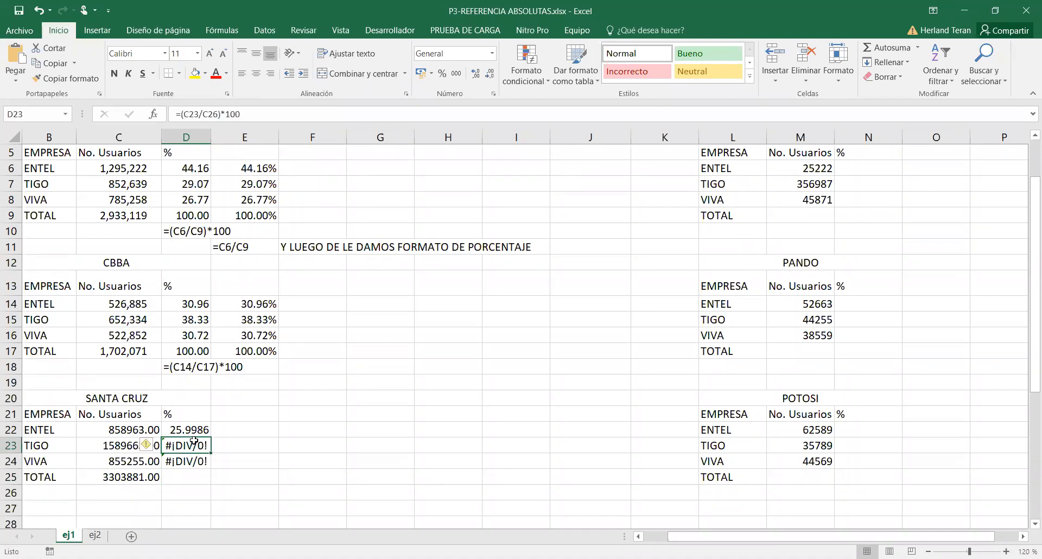
Step: Make the total reference in D22 absolute, giving =(C22/$C$25)*100, and fill the formula down to D24
double_click(193, 430)
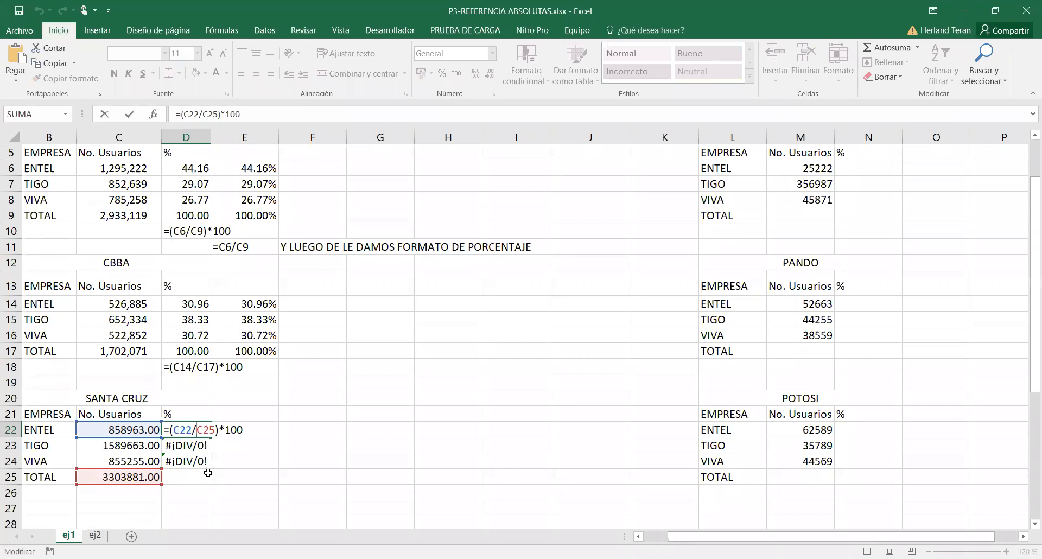
click(201, 431)
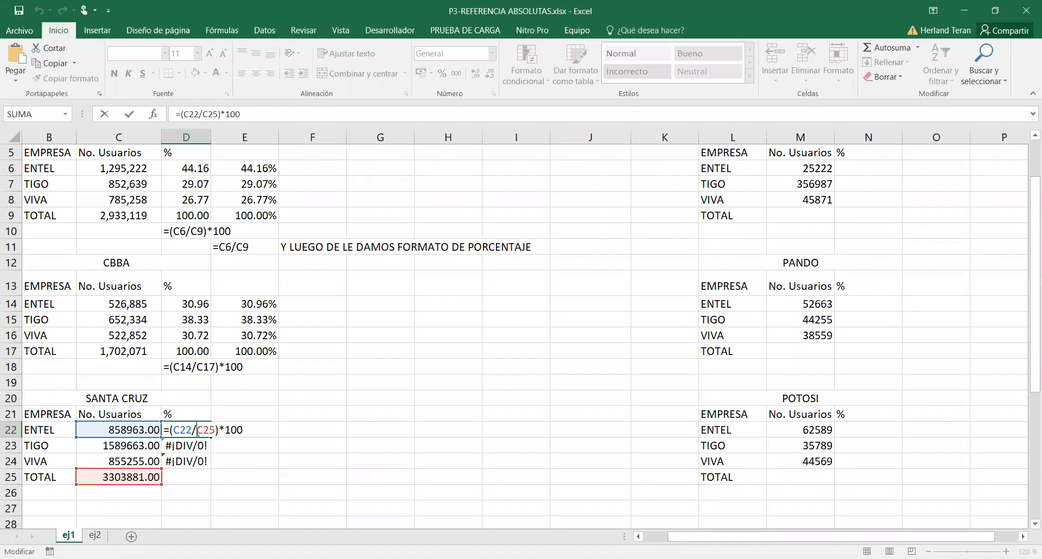
key(F4)
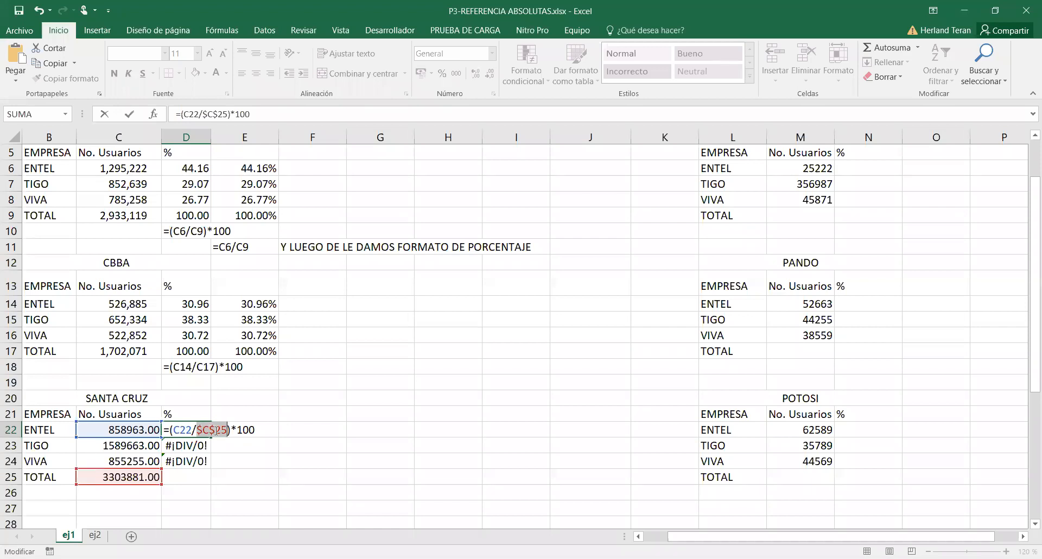
key(Return)
click(202, 432)
drag(210, 436, 208, 461)
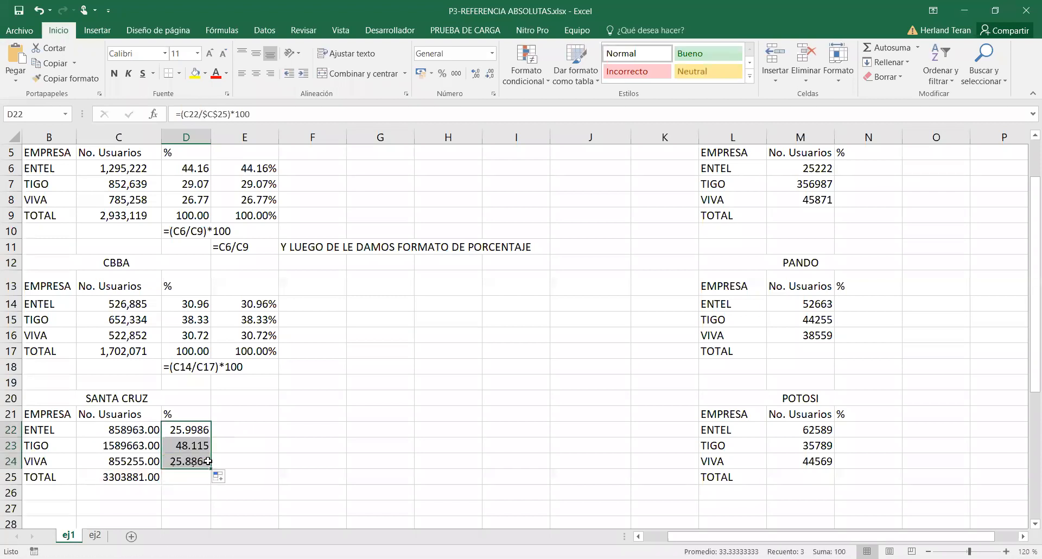
Step: Check the cell references of the Santa Cruz percentage formulas in D23, D24 and D22
double_click(185, 443)
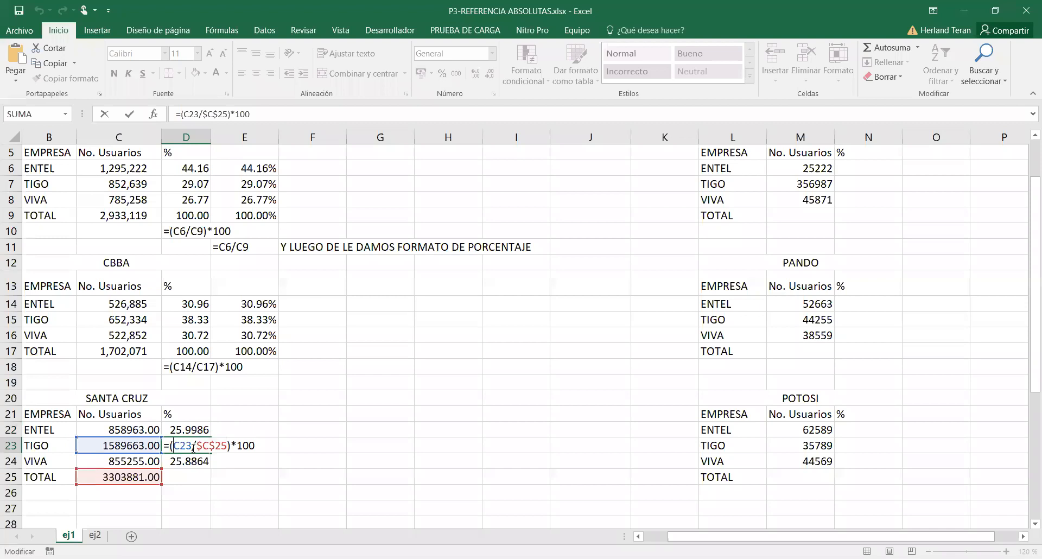
click(197, 446)
key(Return)
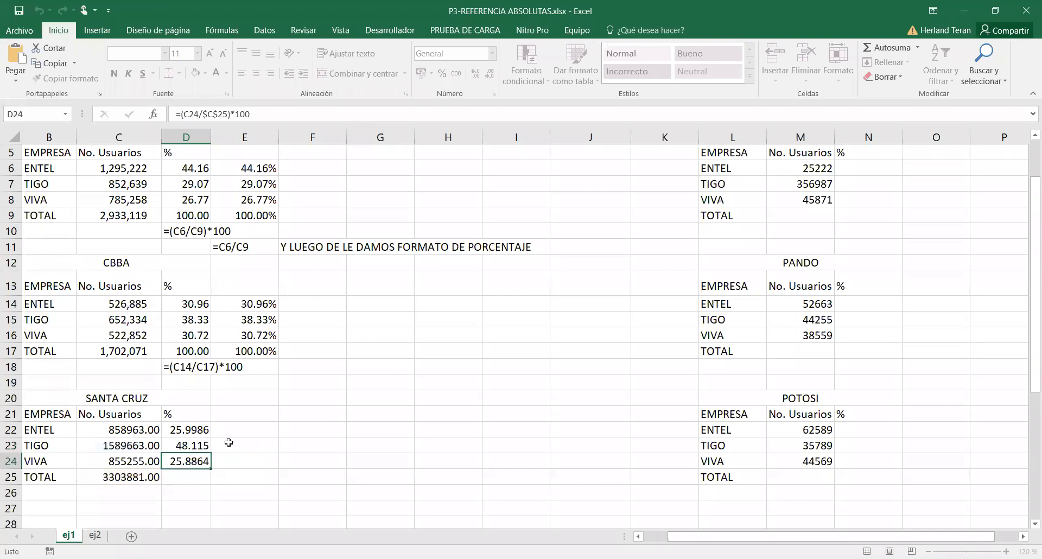
double_click(185, 462)
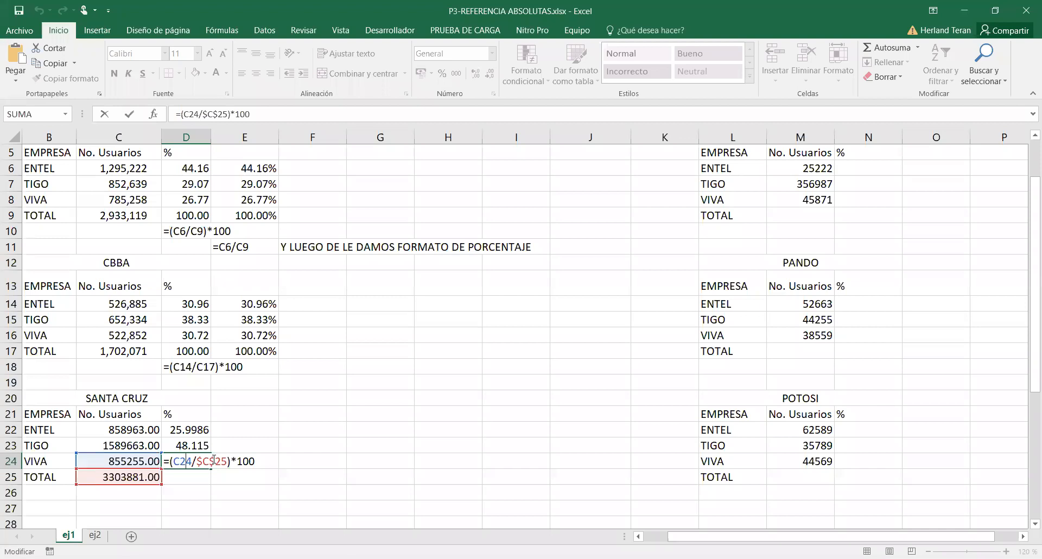
key(Return)
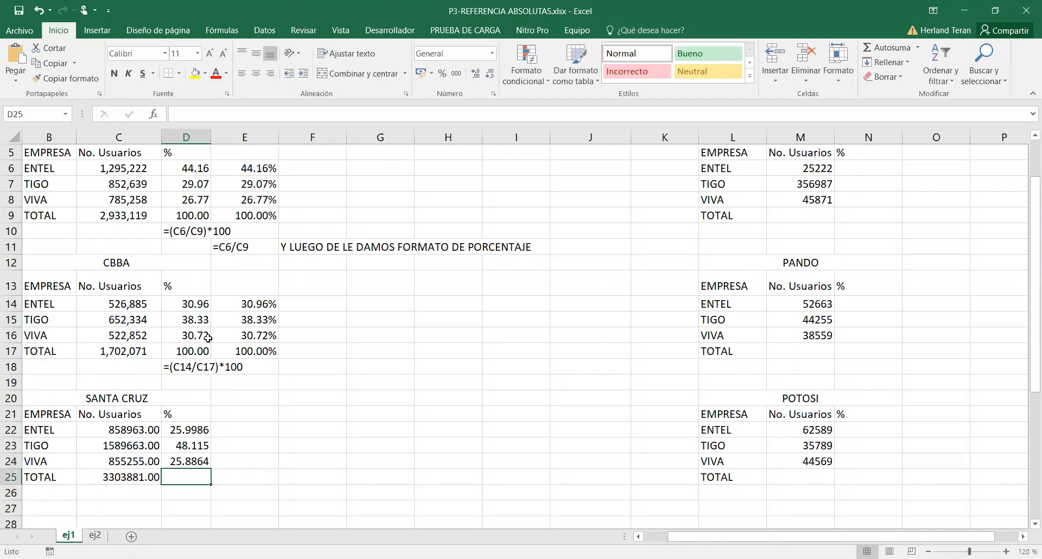
double_click(194, 430)
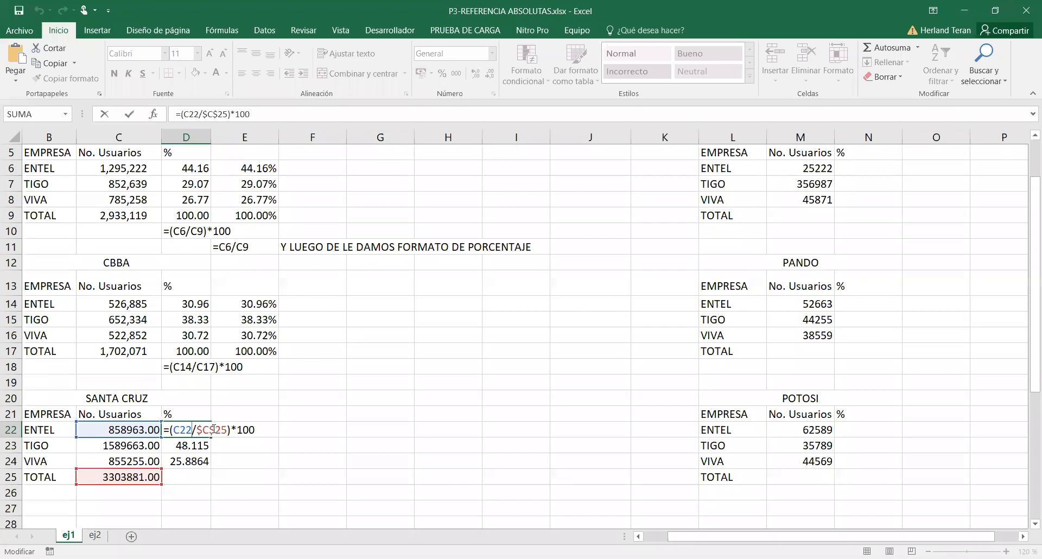
key(Return)
Step: Total the Santa Cruz percentages in D25 with AutoSum
click(191, 474)
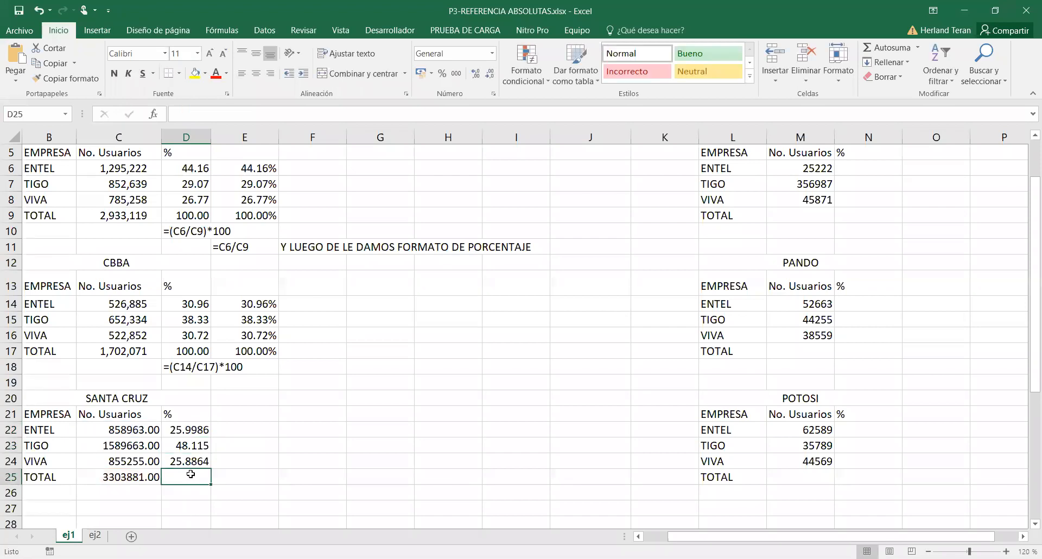
click(875, 52)
key(Return)
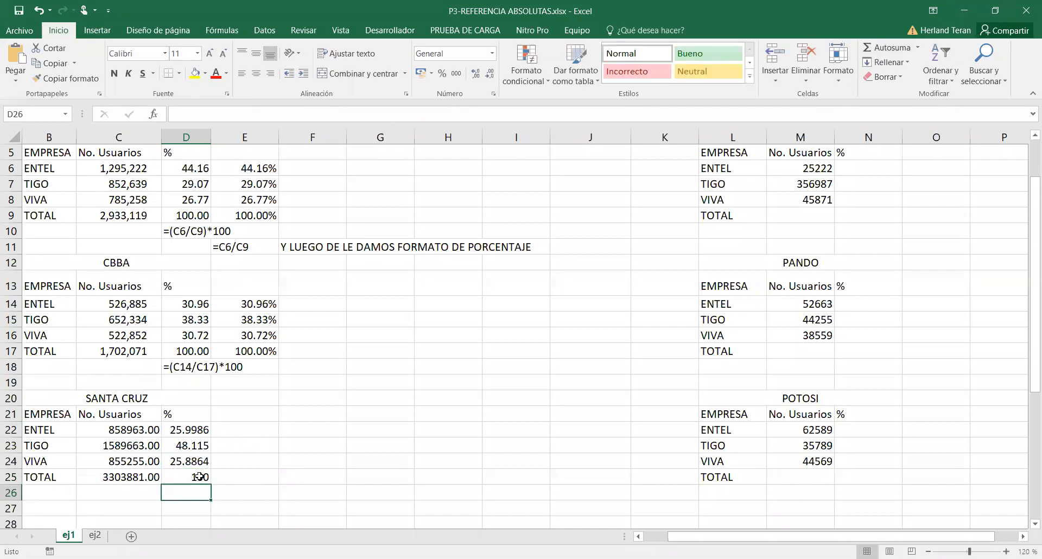
click(245, 429)
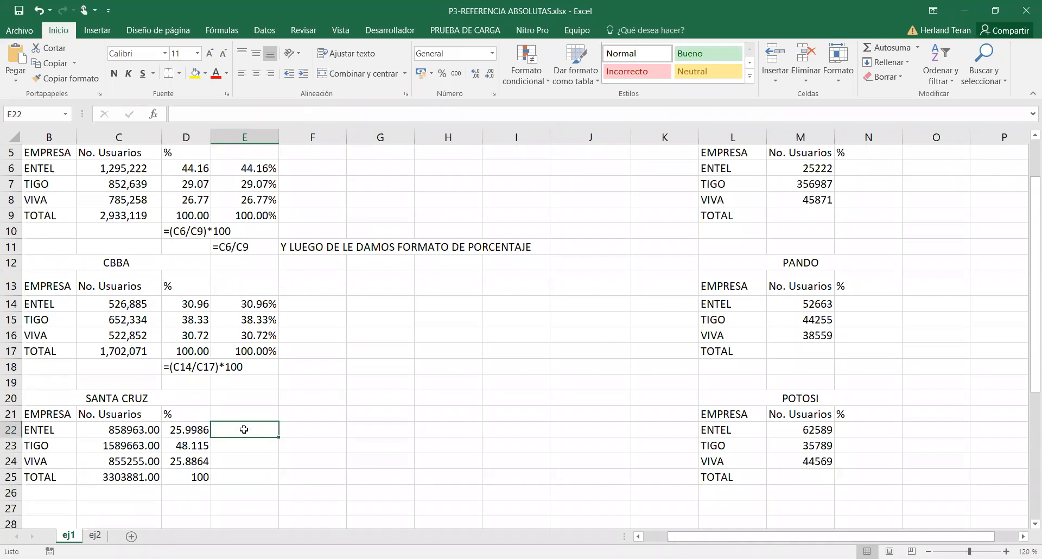
text(=)
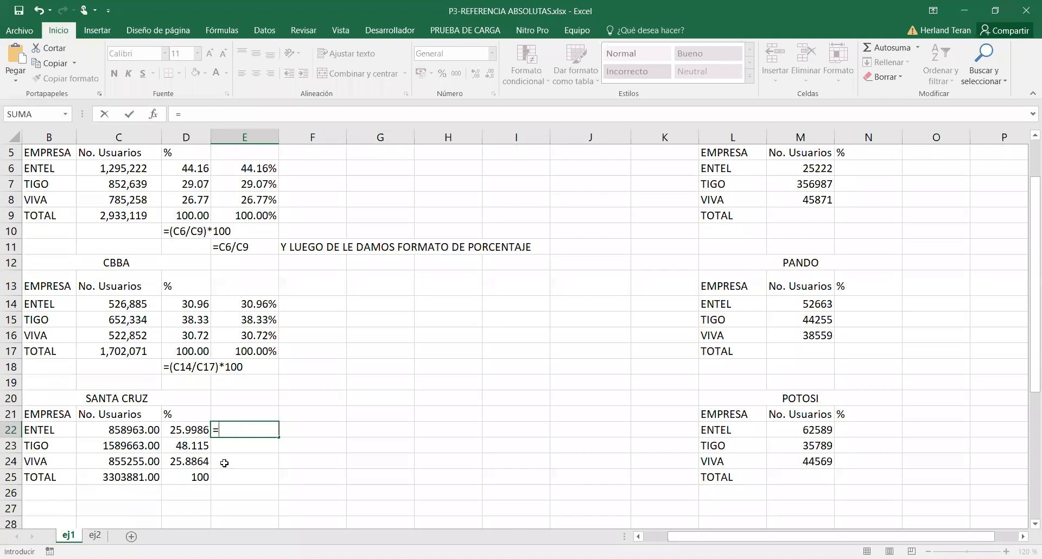
key(Escape)
Step: Copy the formula text from D22 and paste it as literal text, =(C22/$C$25)*100, into D26 below the Santa Cruz table
click(196, 430)
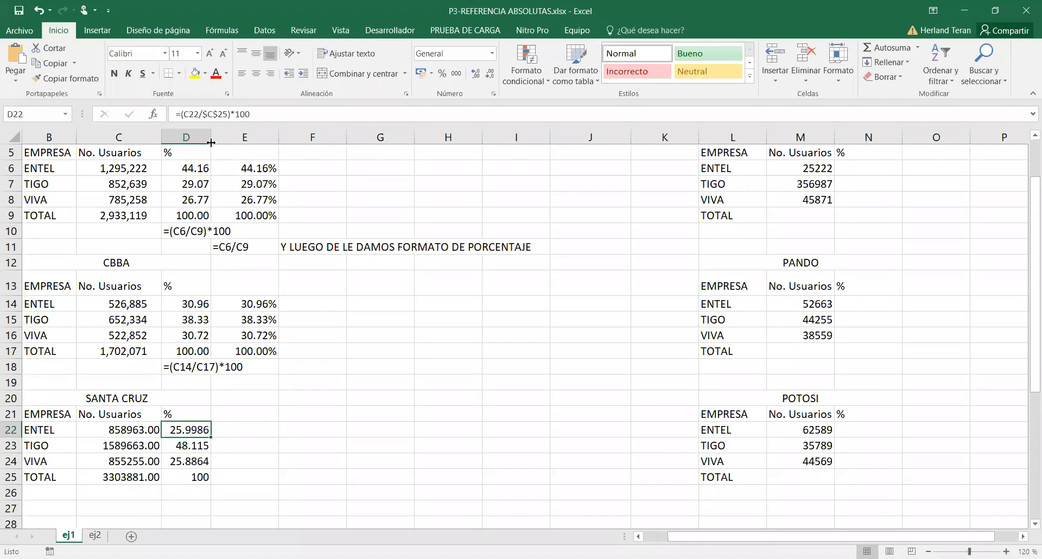
drag(250, 114, 173, 115)
key(ctrl+c)
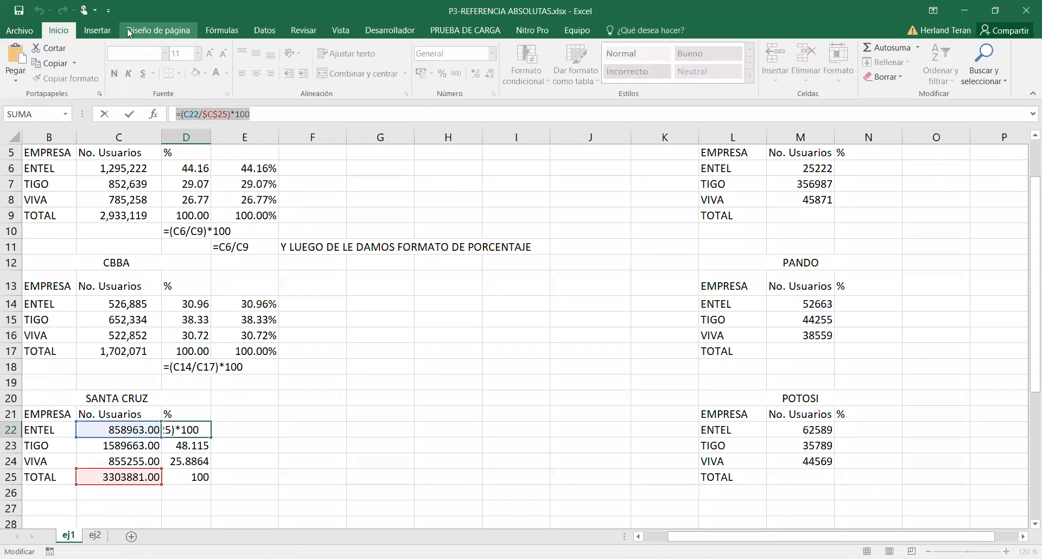
key(BackSpace)
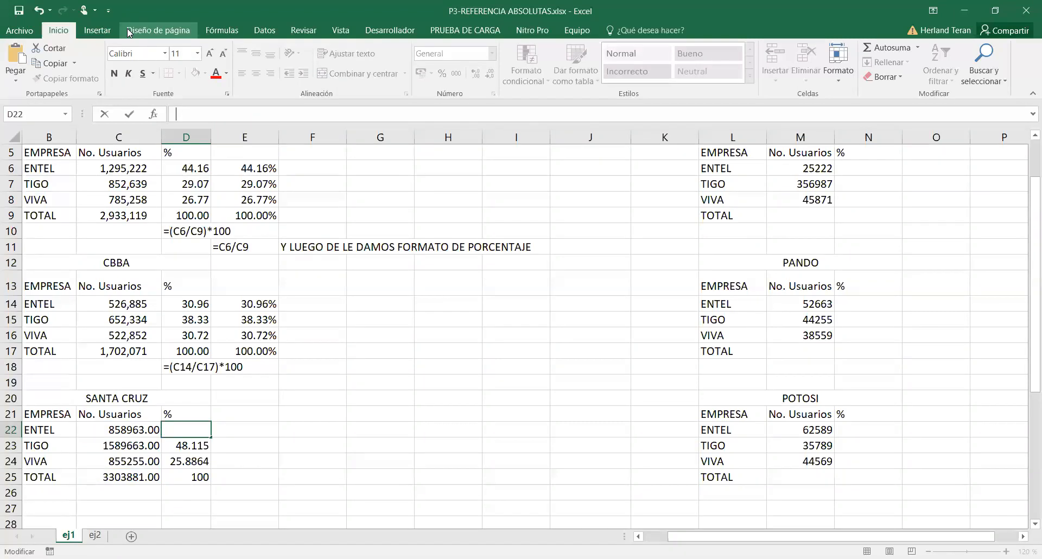
key(Escape)
click(203, 495)
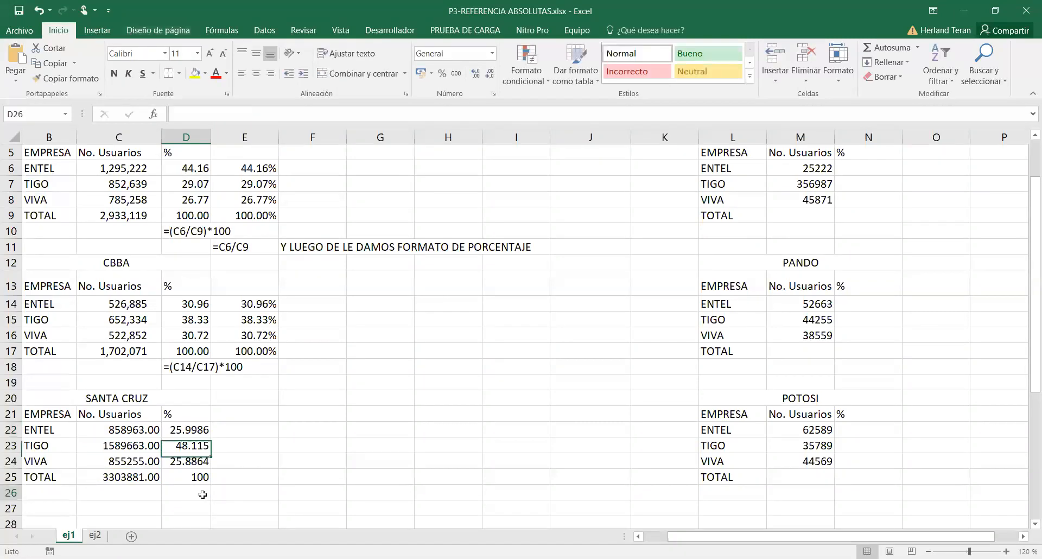
double_click(202, 494)
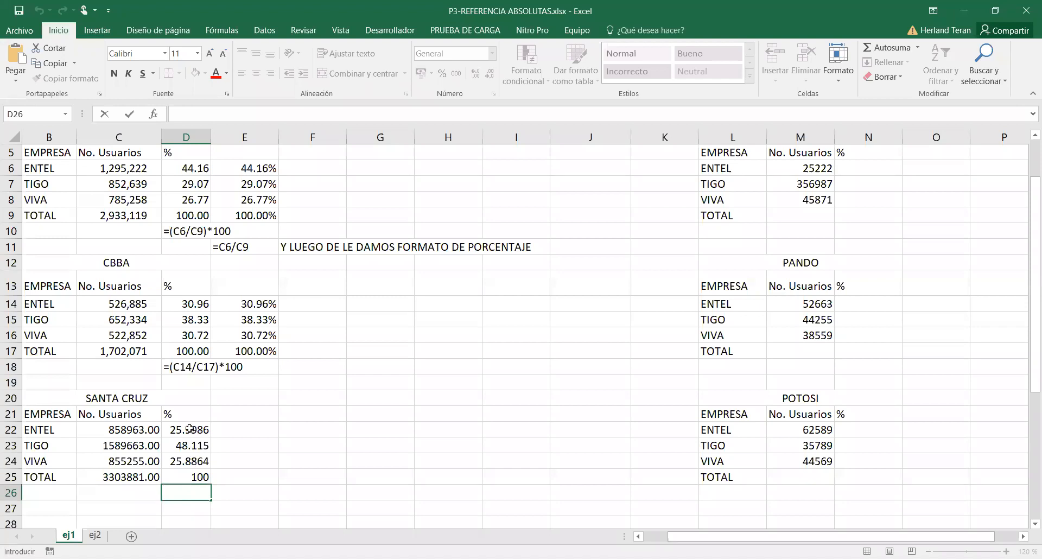
text(')
key(ctrl+v)
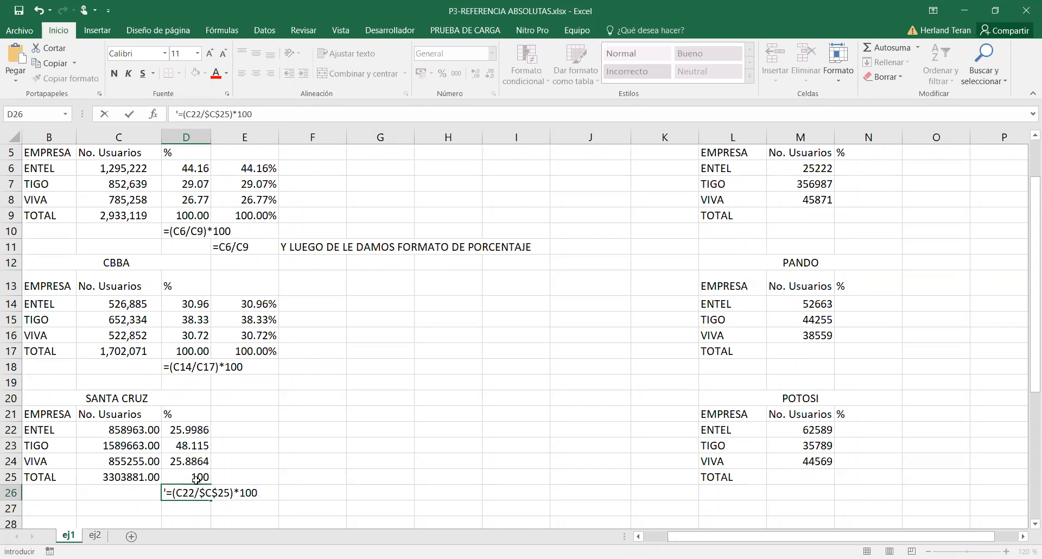
key(Return)
click(192, 431)
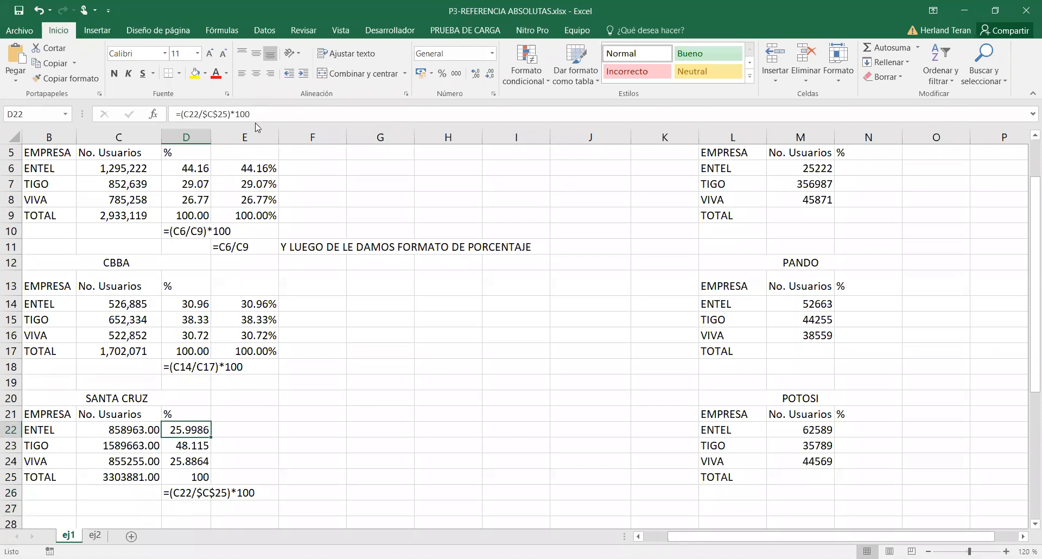
click(182, 493)
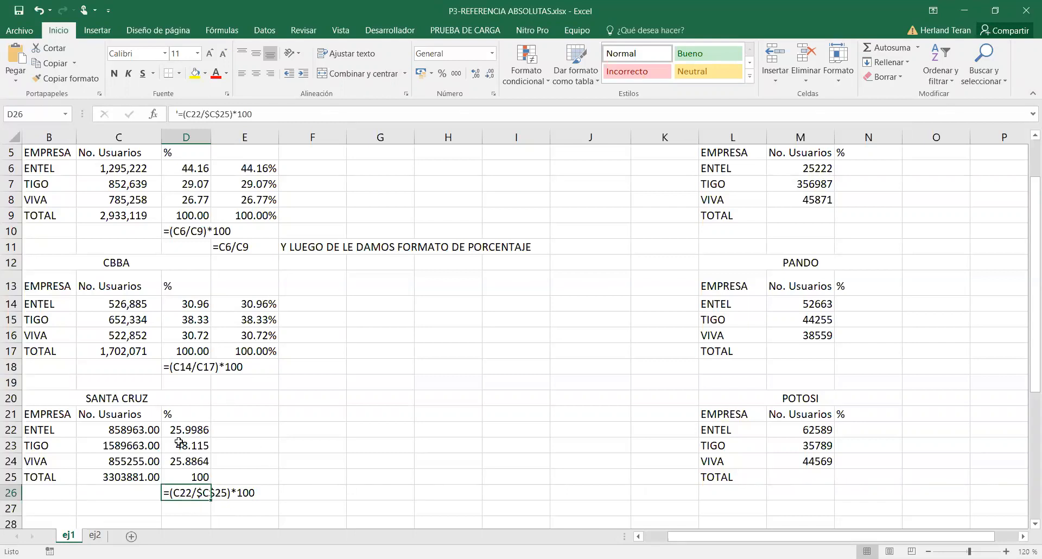
Step: Enter =C22/$C$25 in E22 to divide ENTEL's users by the absolute Santa Cruz total
click(253, 431)
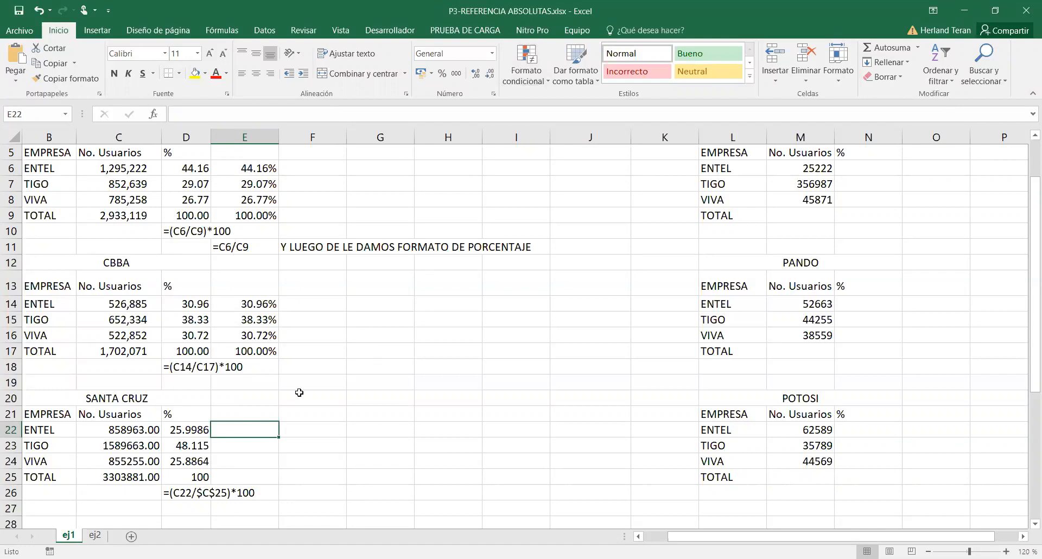
text())
key(BackSpace)
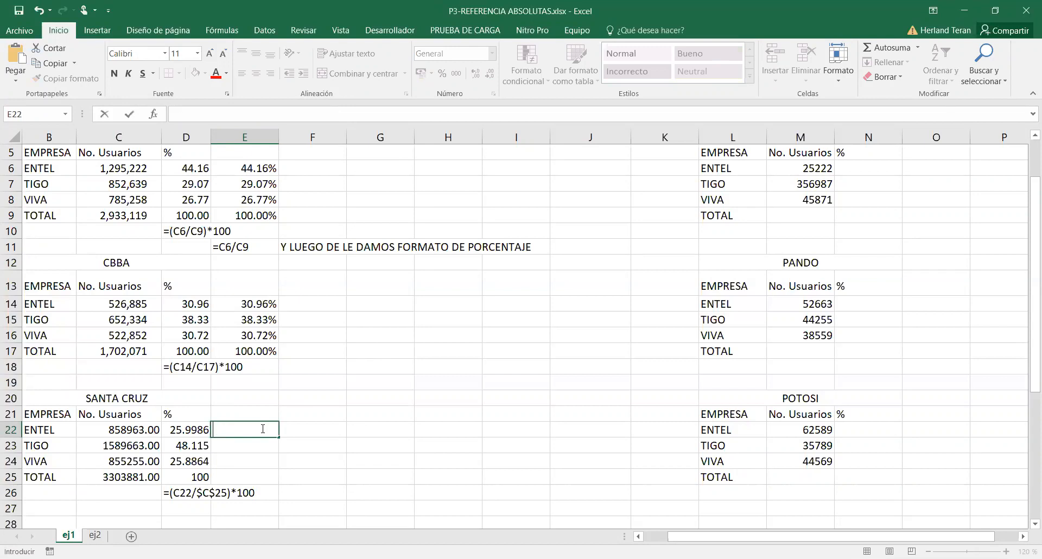
text(=)
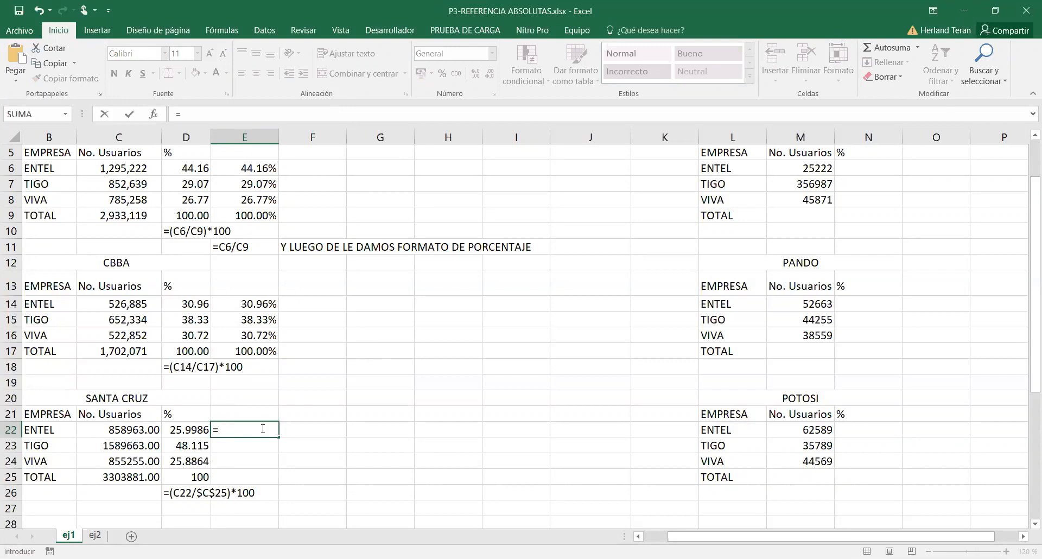
click(130, 430)
text(/)
click(122, 477)
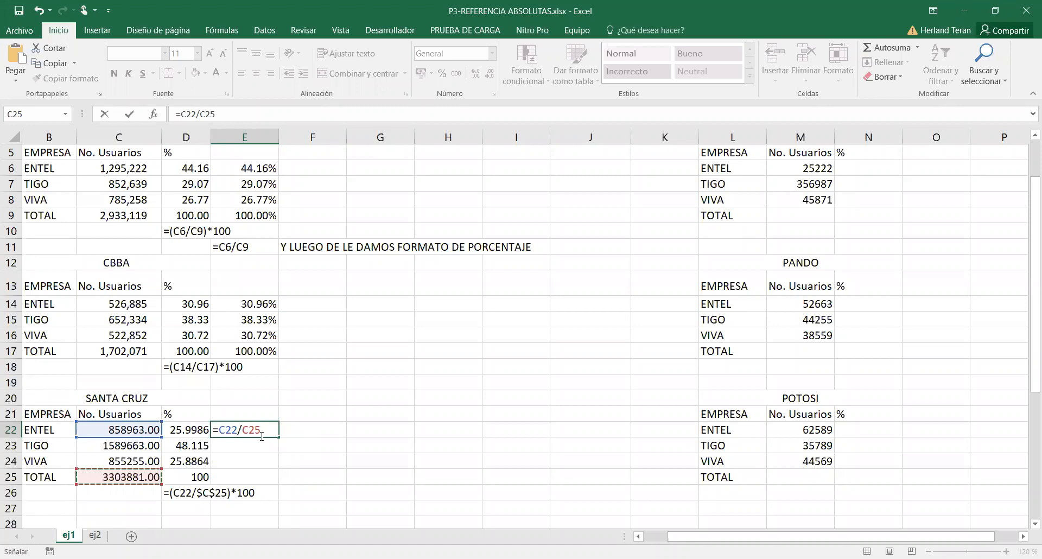
click(241, 429)
key(F4)
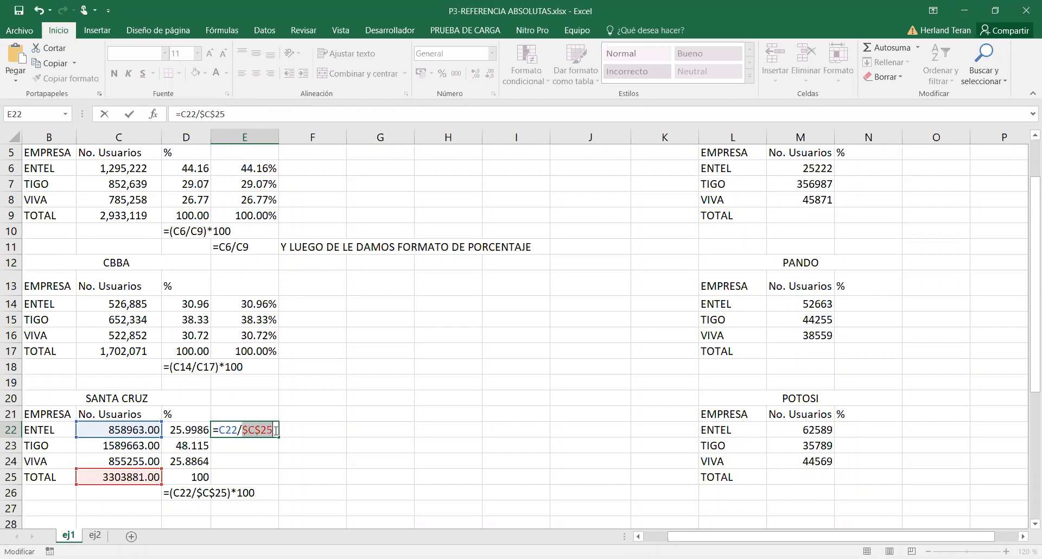
key(Return)
Step: Fill the E22 formula down to E24 and apply the Porcentaje number format to E22:E24
click(276, 430)
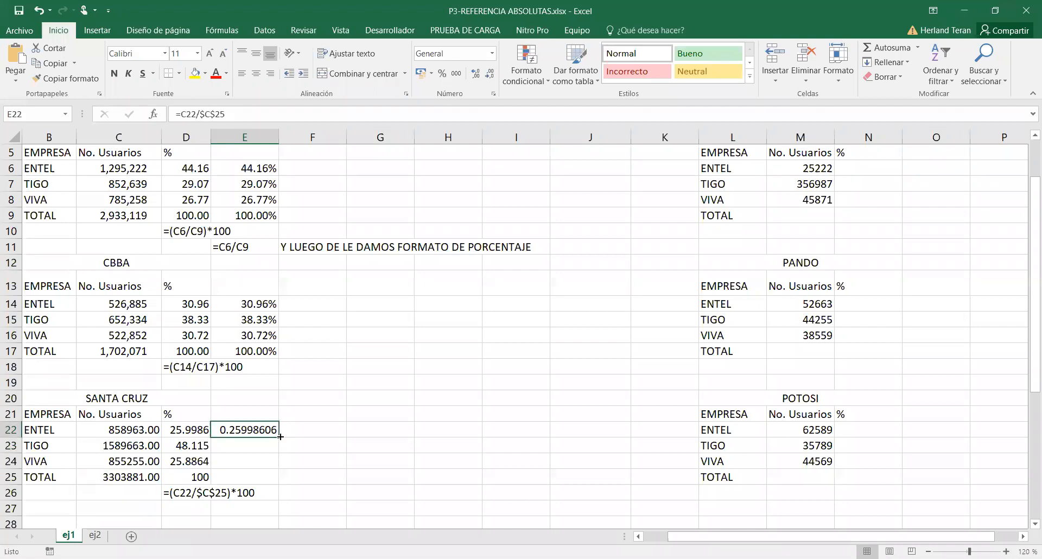
drag(278, 458, 278, 465)
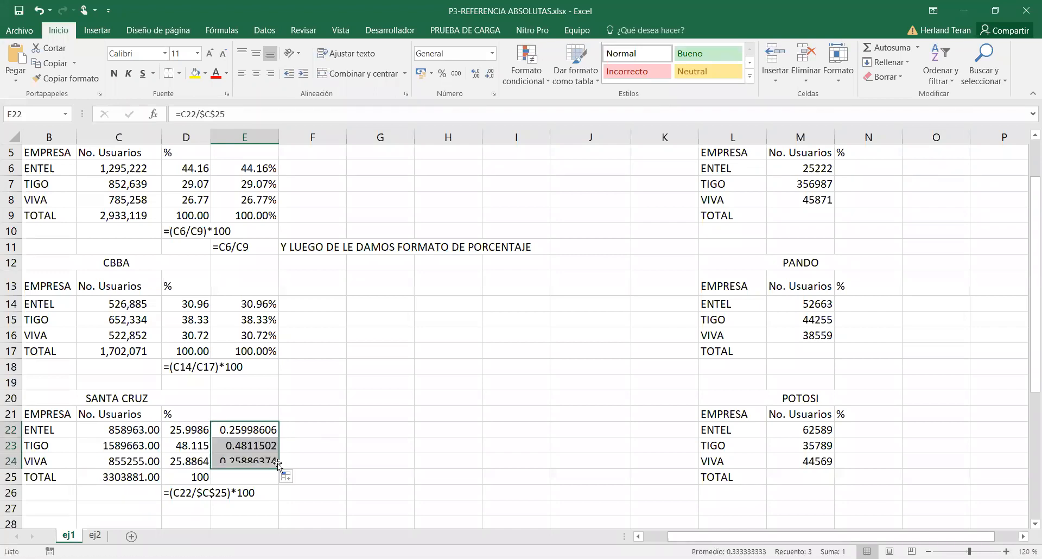
click(492, 53)
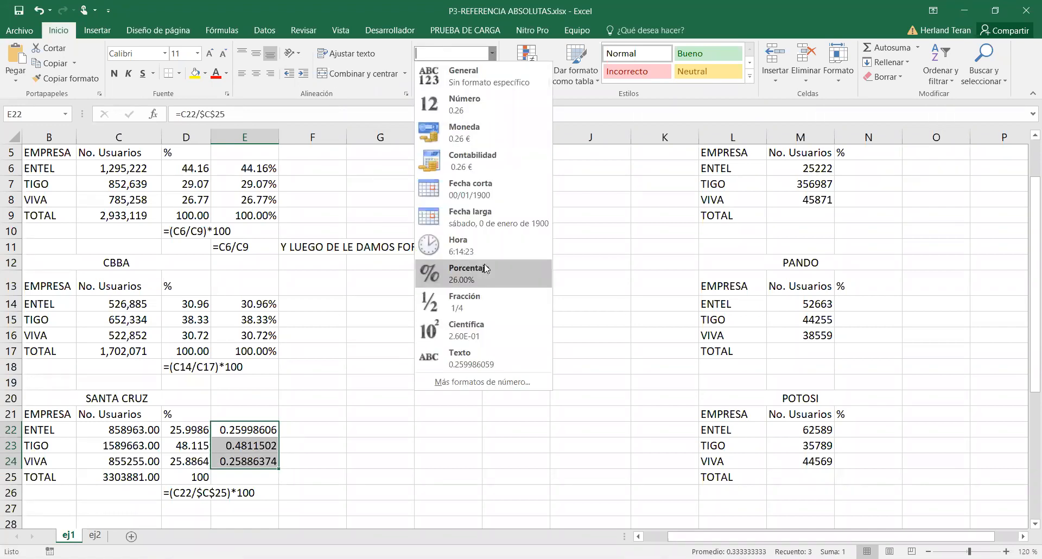
click(466, 273)
Step: Total the Santa Cruz percentages E22:E24 in E25 with AutoSum
double_click(267, 475)
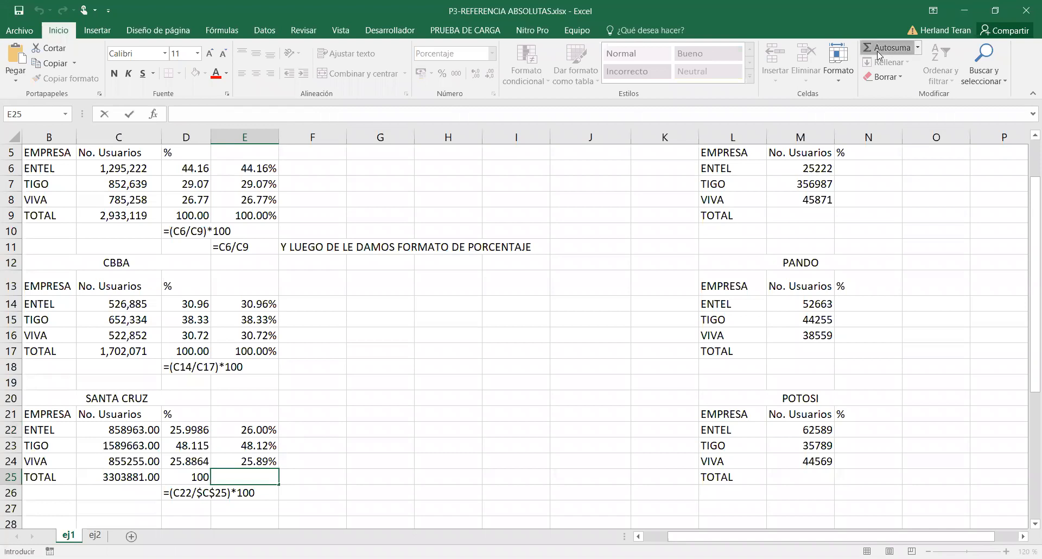
key(Escape)
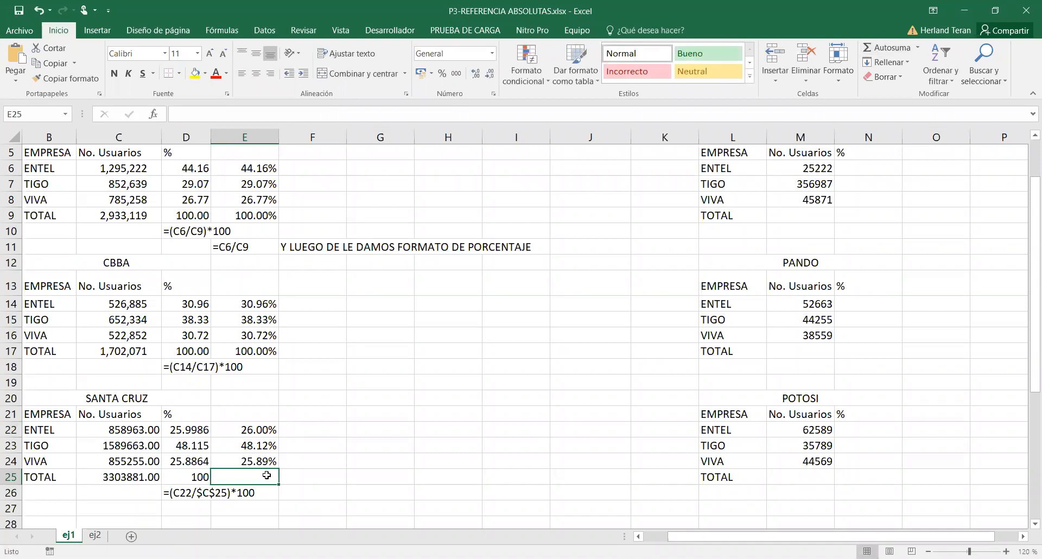
double_click(899, 45)
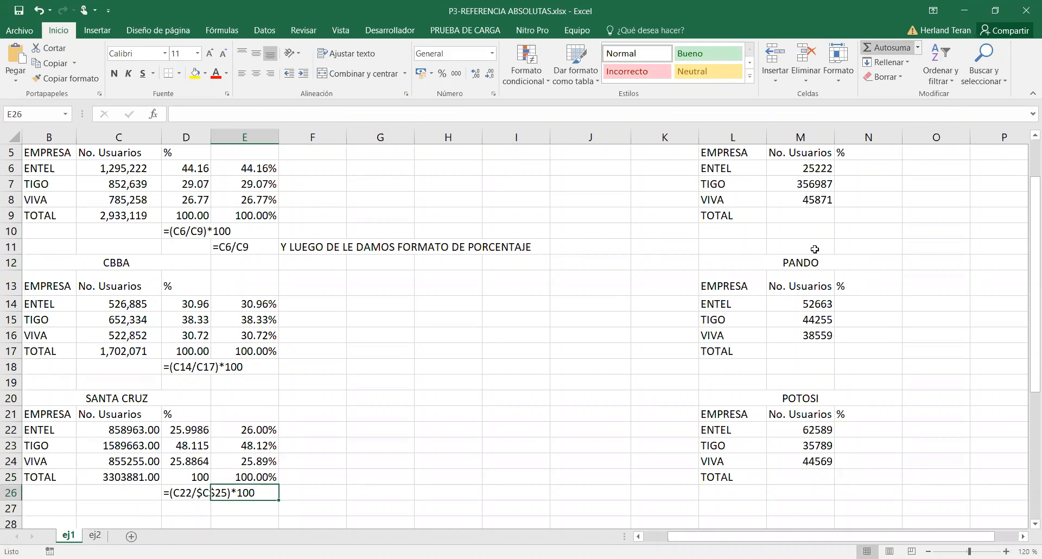
click(263, 475)
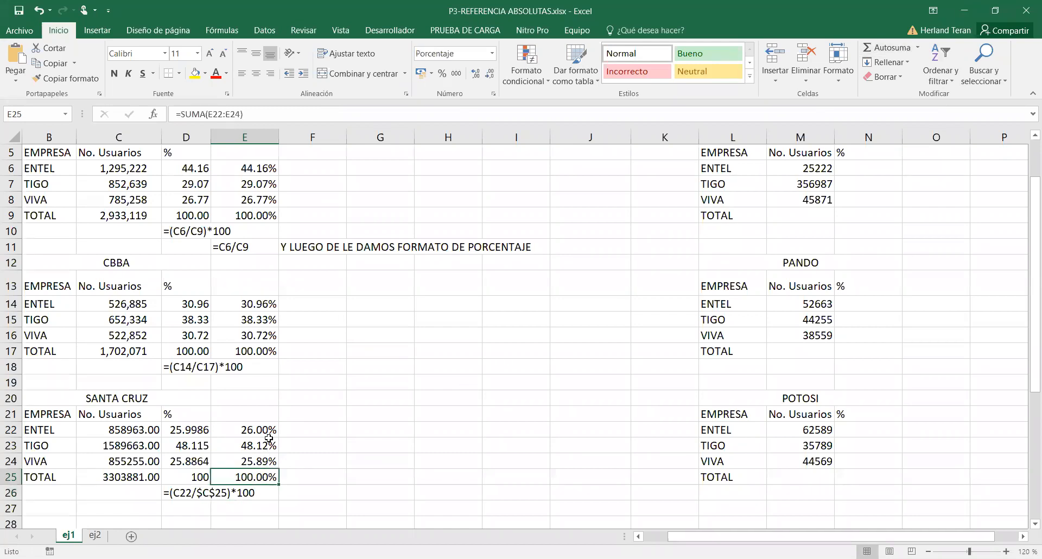
click(270, 429)
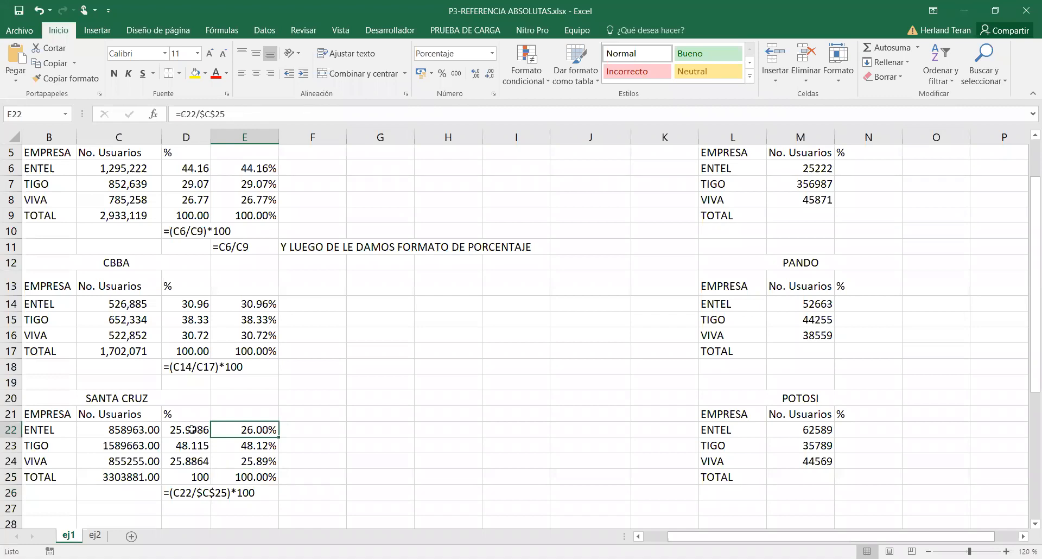
Step: Reduce the Santa Cruz percentages in D22:D24 to two decimal places
drag(196, 430, 193, 464)
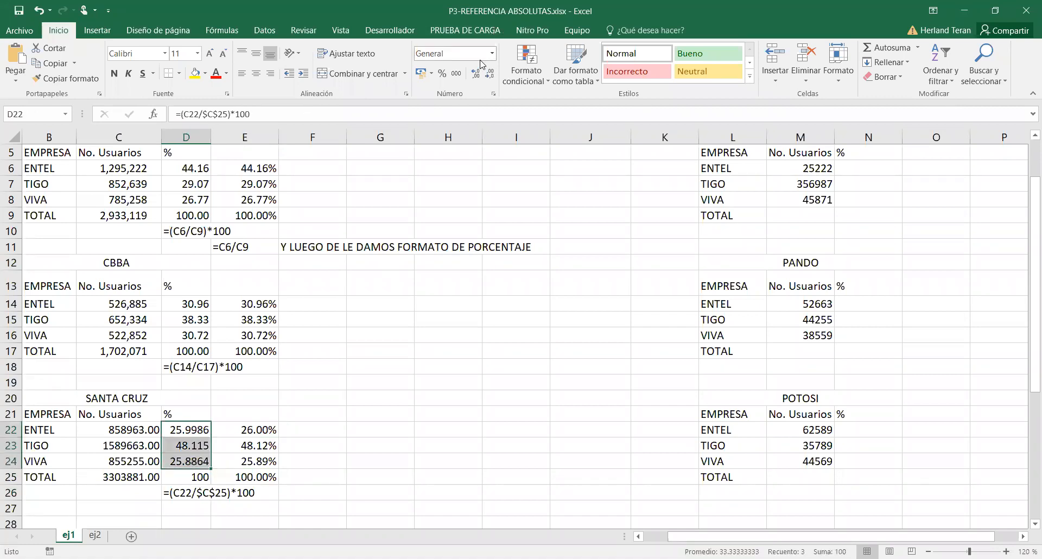
click(475, 76)
click(490, 76)
click(490, 76)
click(490, 78)
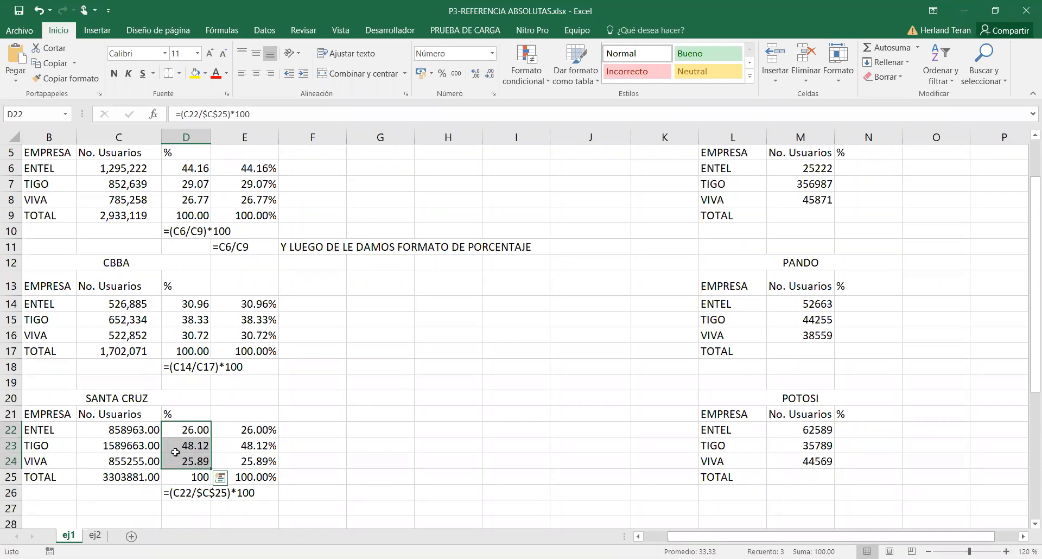
click(367, 449)
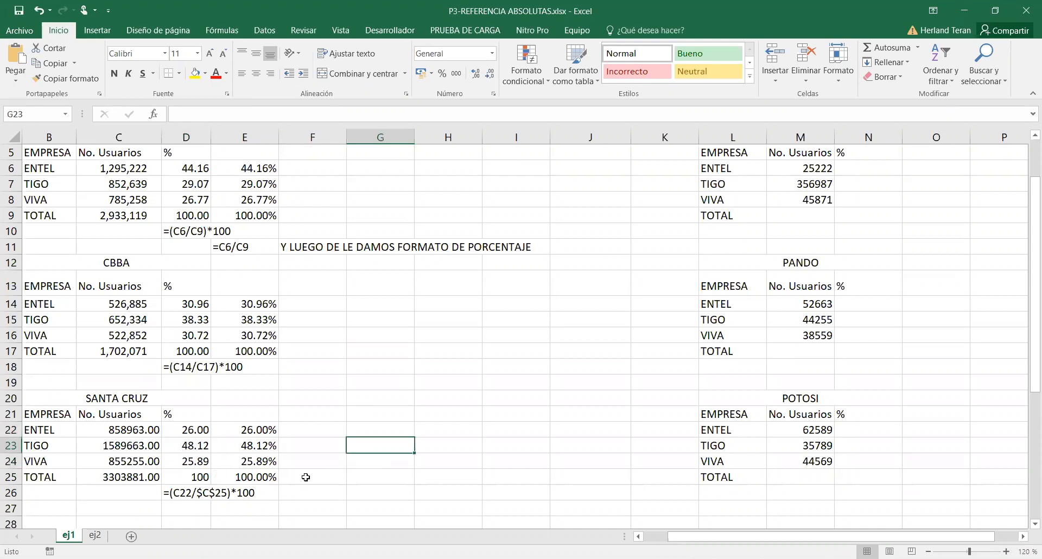
Step: Copy the formula text from E22 and paste it as literal text, =C22/$C$25, into E27
click(266, 432)
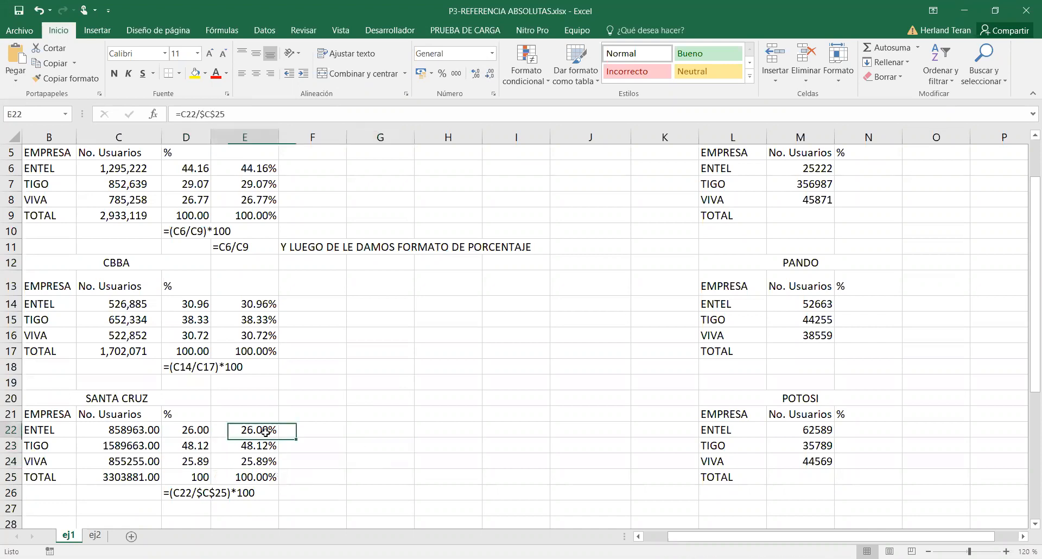
click(231, 115)
drag(230, 115, 172, 115)
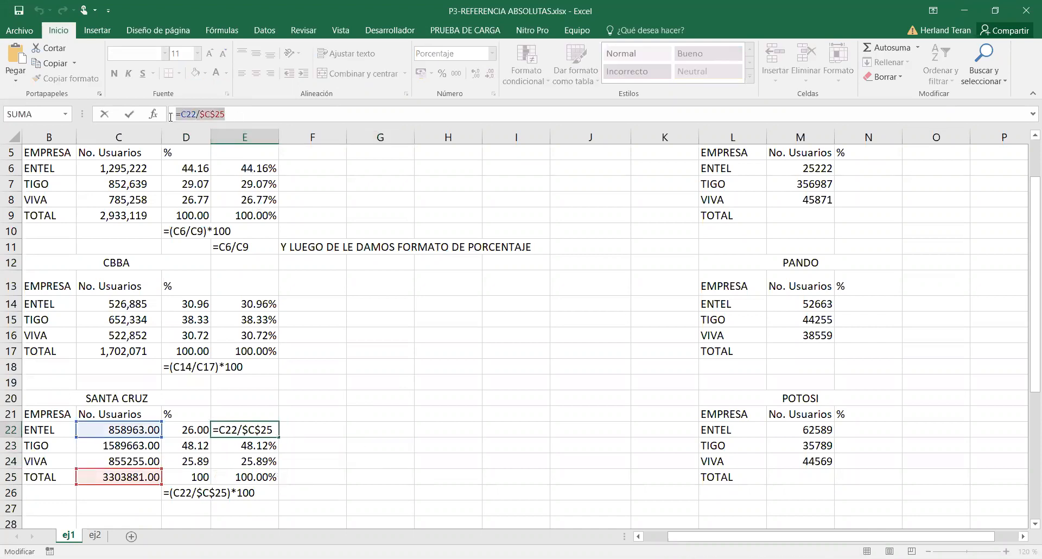
key(Escape)
click(261, 507)
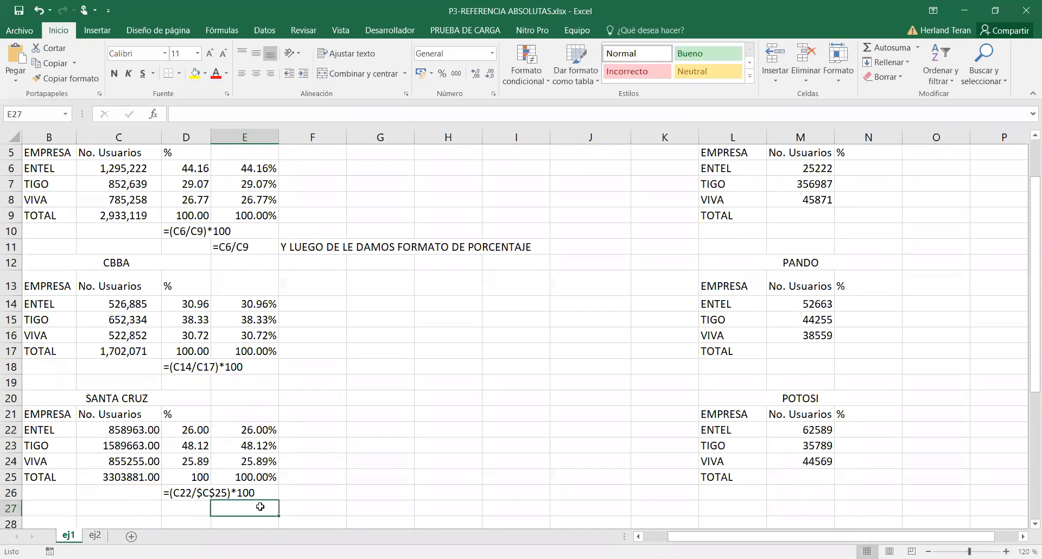
text(')
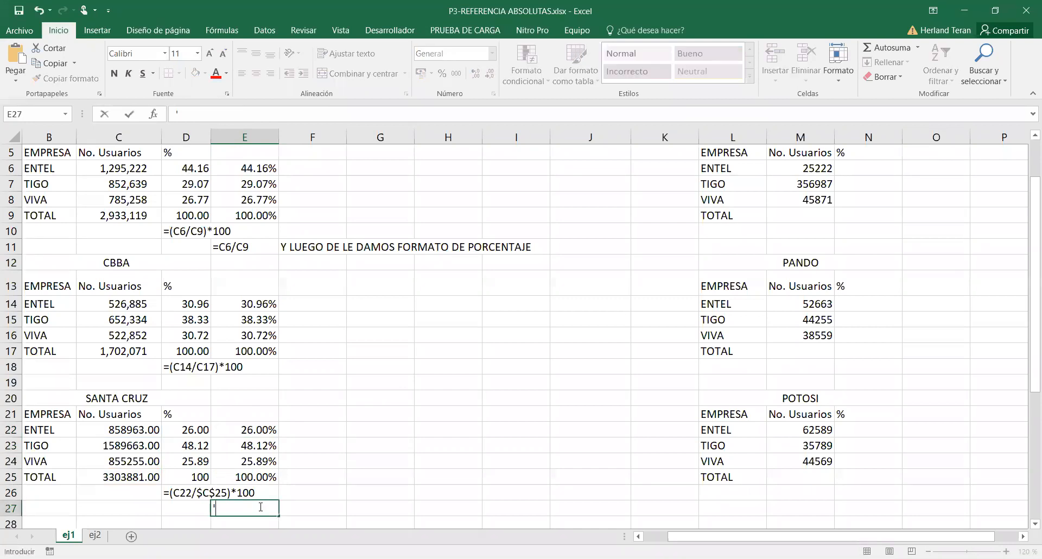
key(ctrl+v)
key(Return)
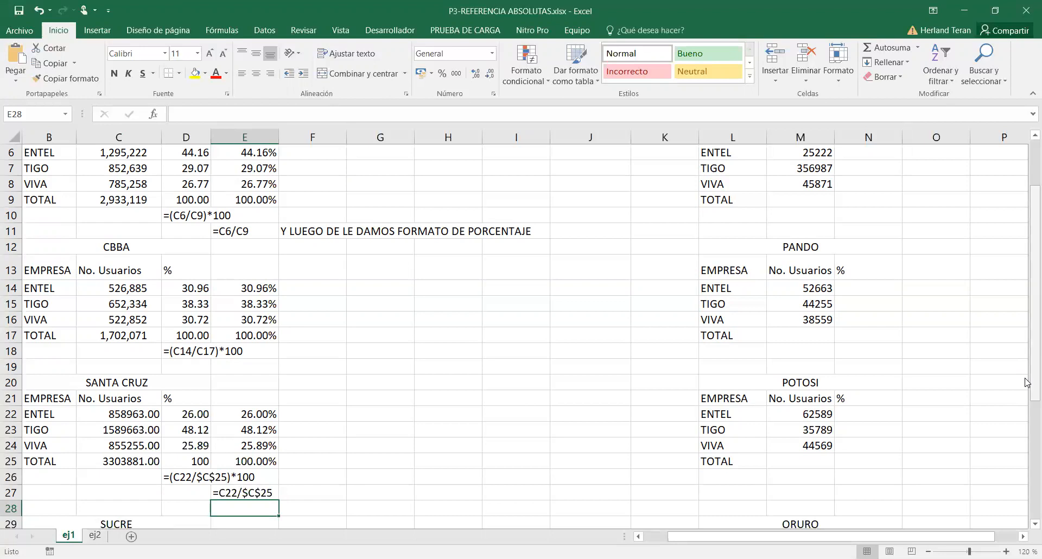
Step: Total the number of users of the Sucre table in C34 with AutoSum
drag(1027, 382, 1028, 413)
drag(1026, 329, 1026, 469)
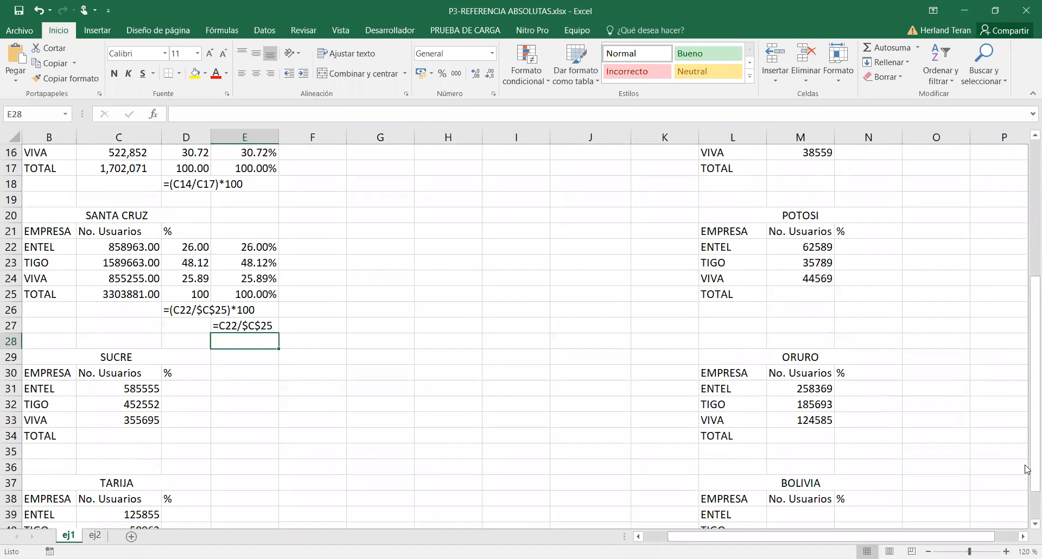
click(115, 437)
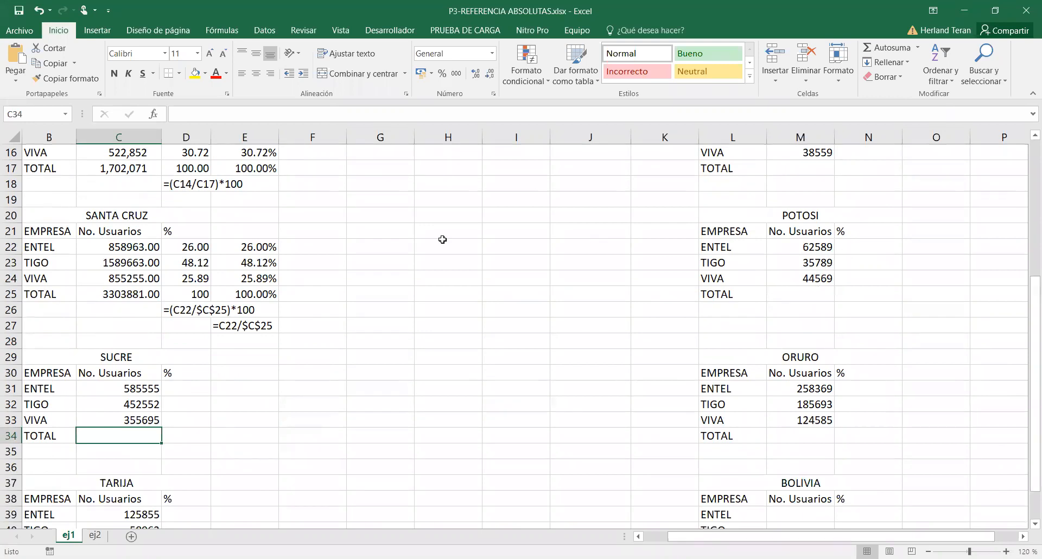
click(875, 48)
key(Return)
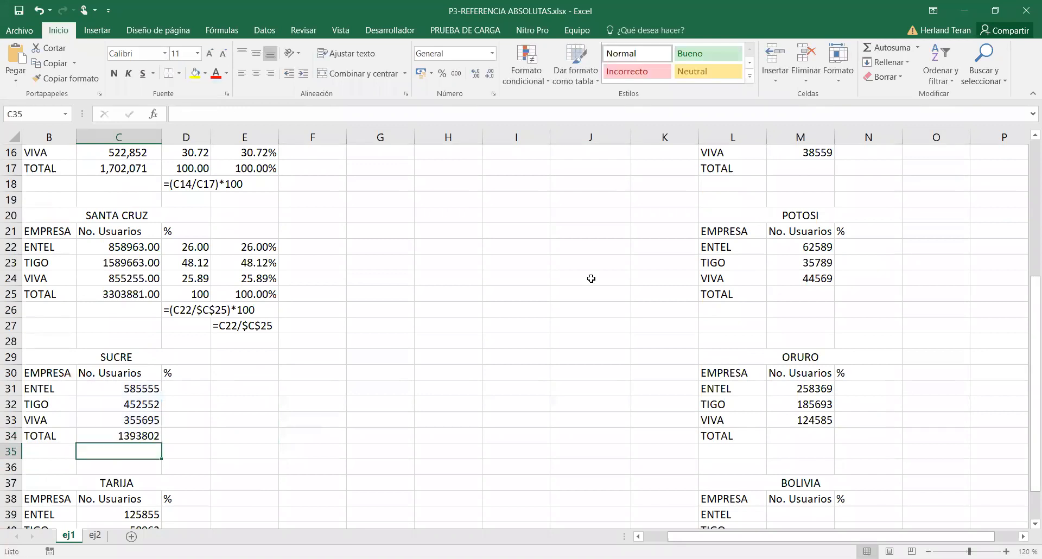
Step: Enter =(C31/$C$34)*100 in D31 to calculate ENTEL's percentage in the Sucre table
click(180, 390)
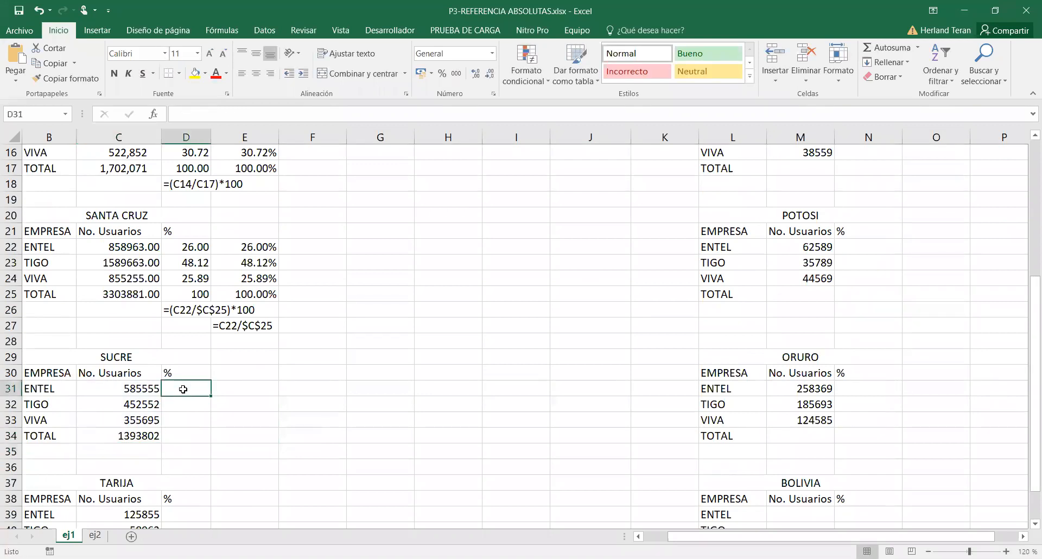
text(=)
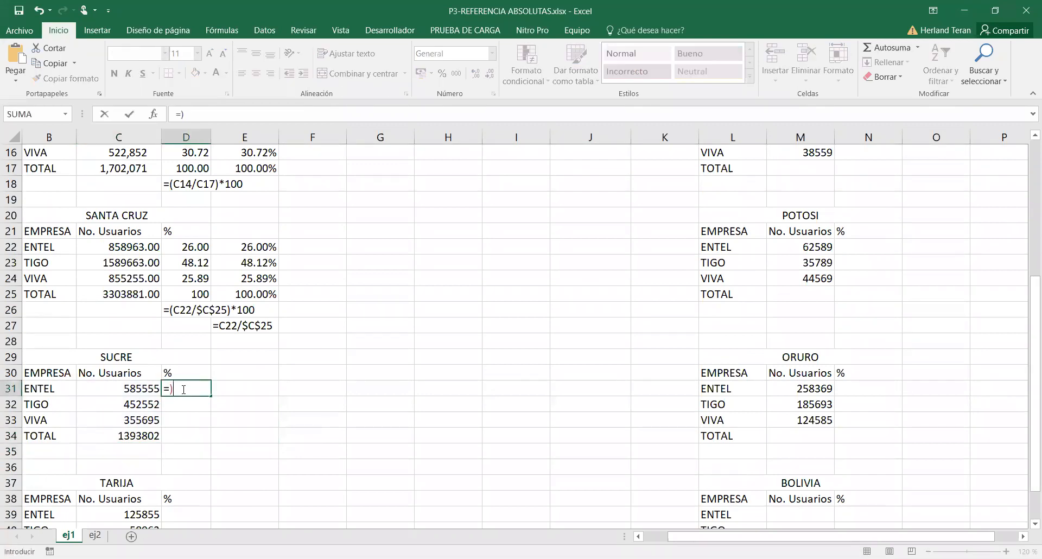
text(()
click(146, 384)
text(()
key(BackSpace)
text(/)
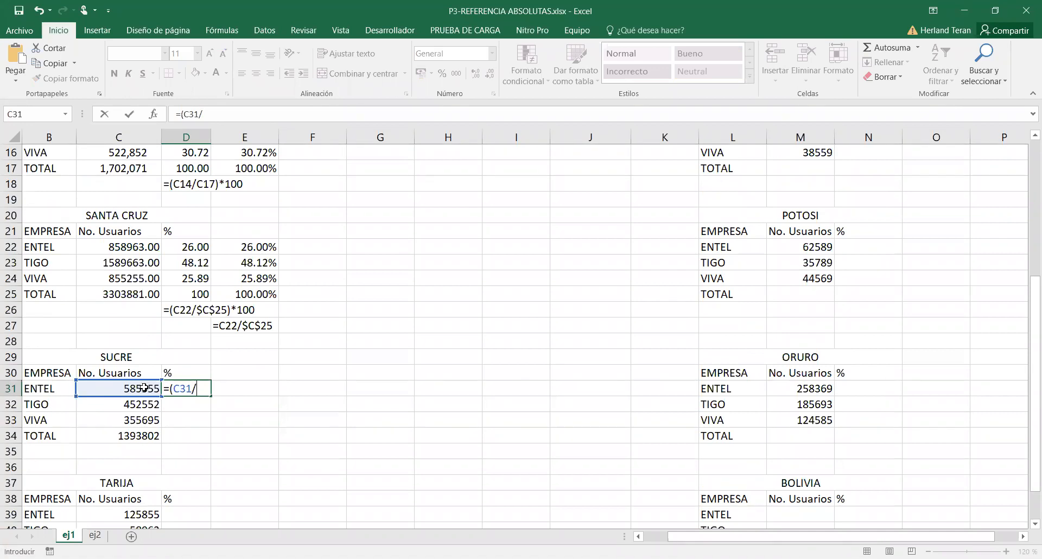
click(135, 437)
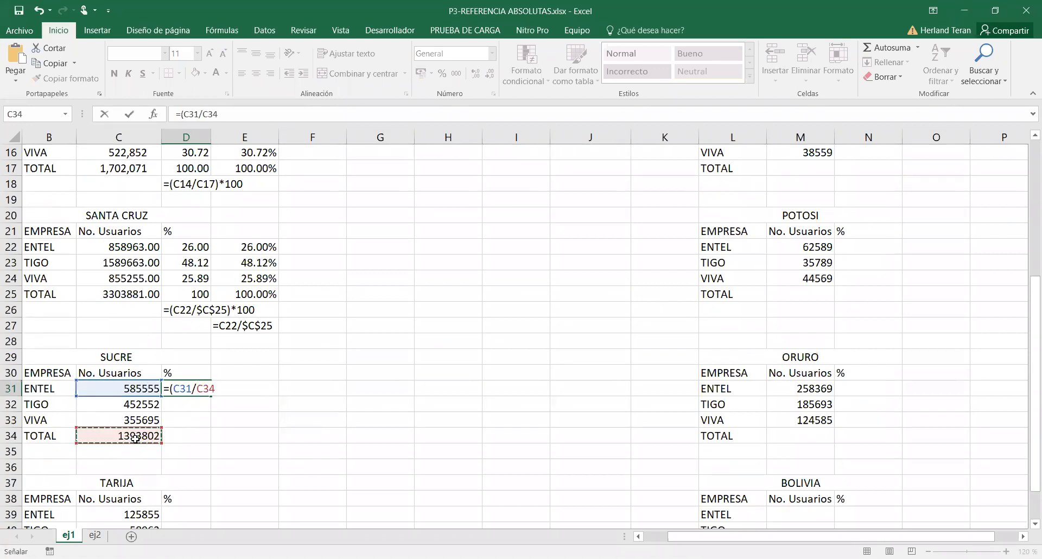
key(F4)
text()*100)
key(Return)
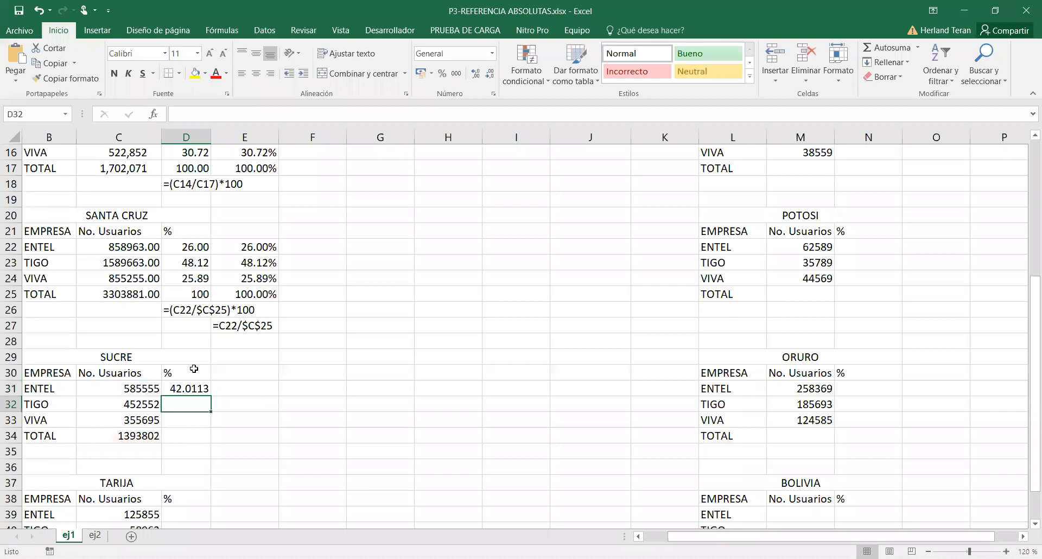
Step: Fill the D31 formula through D33 and total the Sucre percentages in D34 with AutoSum
click(200, 395)
drag(210, 395, 202, 423)
click(190, 436)
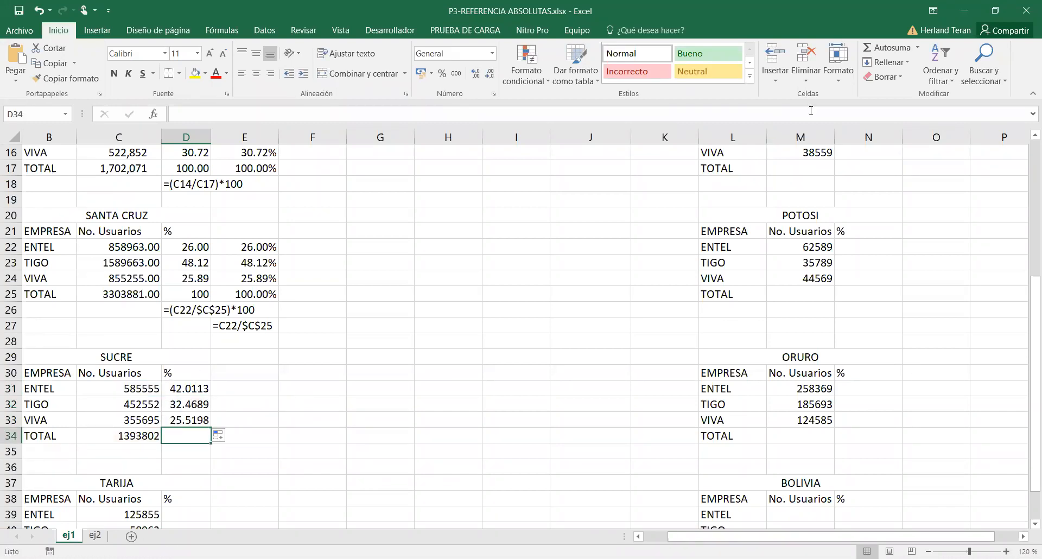
click(879, 52)
key(Return)
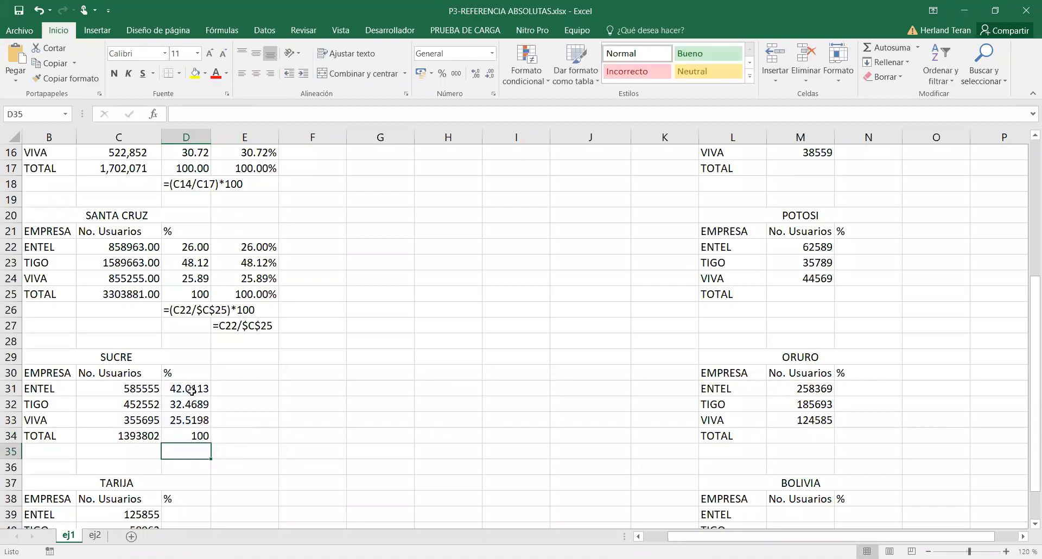
Step: Enter =C31/$C$34 in E31 of the Sucre table and fill it through E33
double_click(242, 391)
text(=)
click(141, 389)
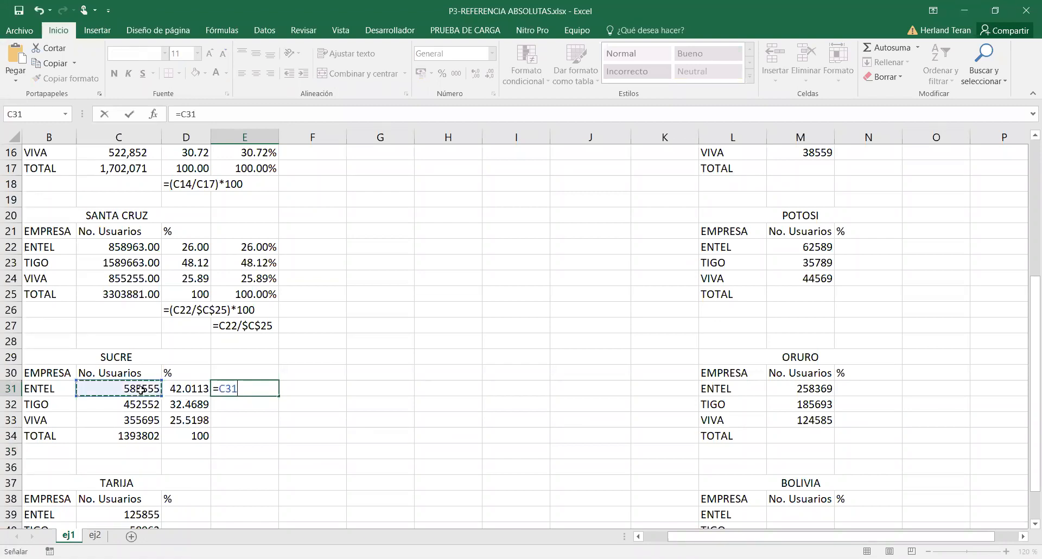
text(/)
click(134, 438)
key(F4)
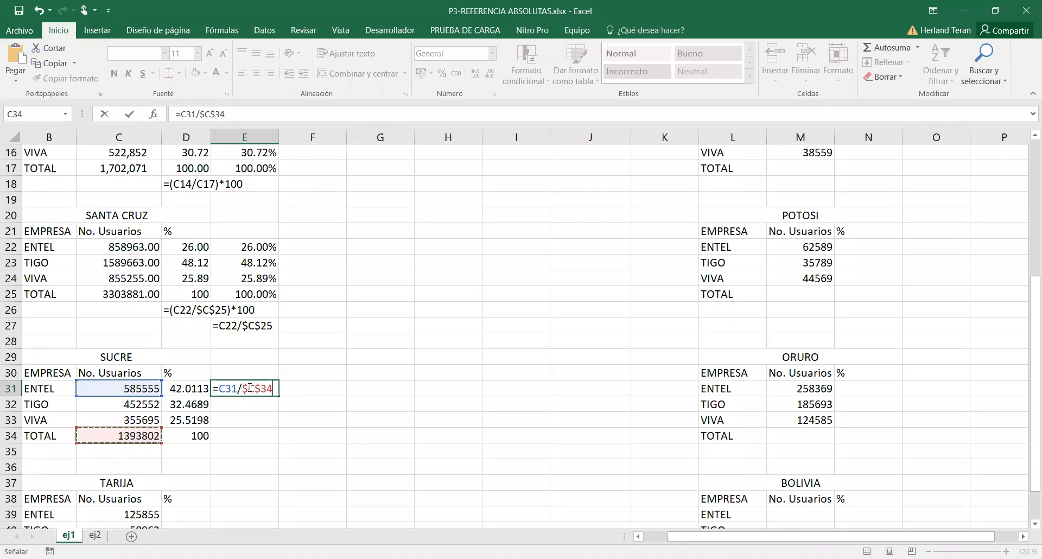
key(ctrl+Return)
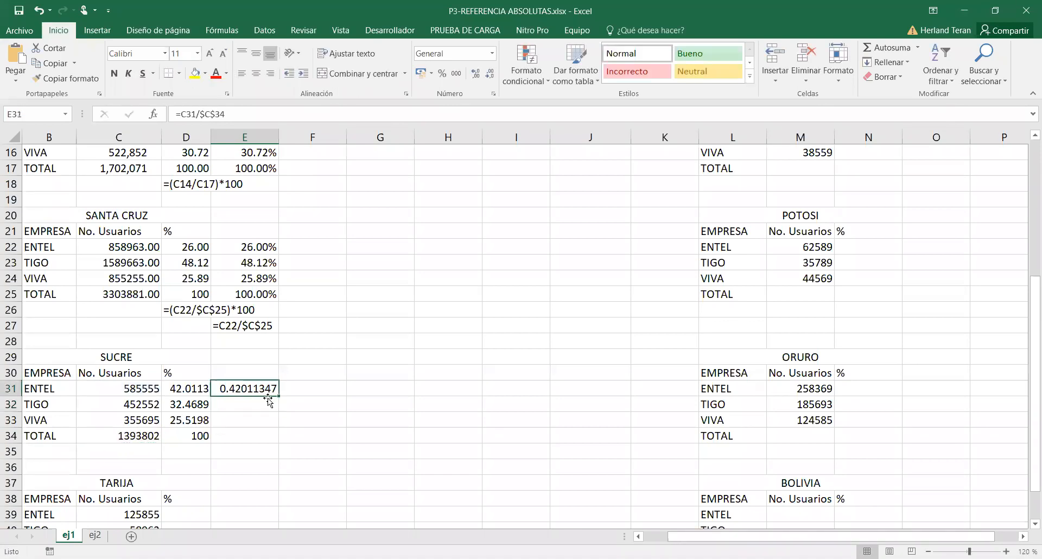
drag(279, 396, 276, 423)
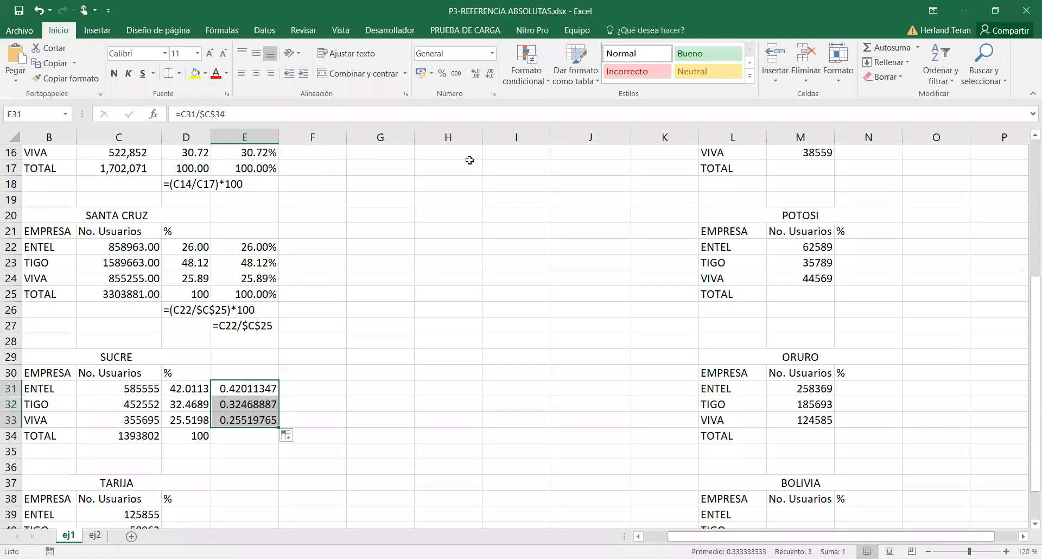
Step: Format E31:E33 as percentages and total them in E34 with AutoSum
click(443, 75)
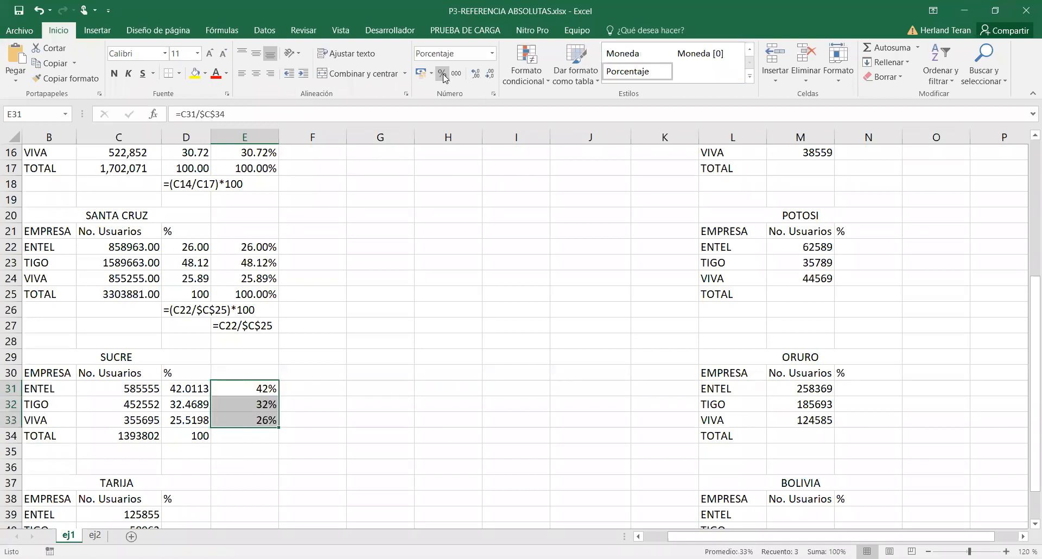
click(243, 434)
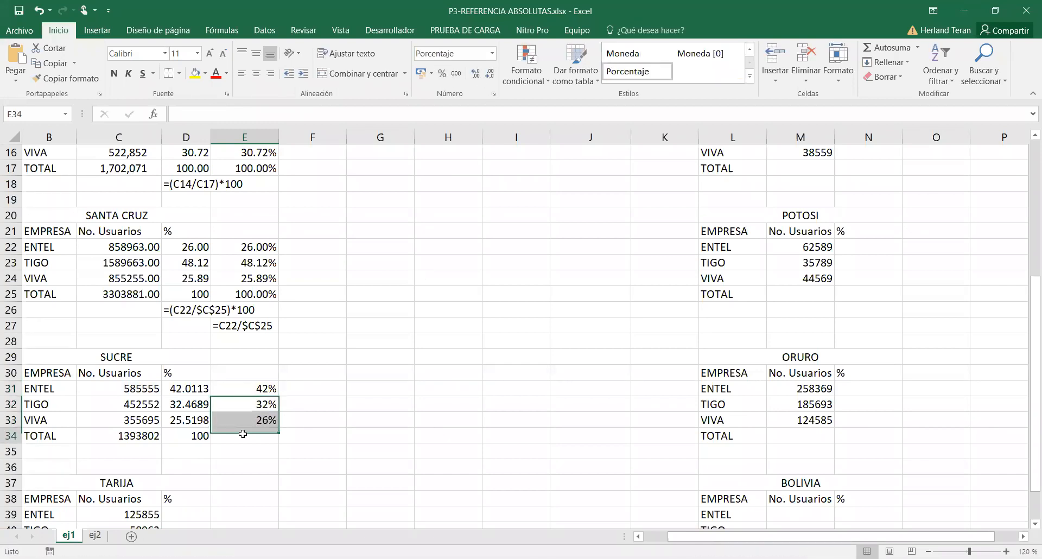
click(886, 49)
key(Return)
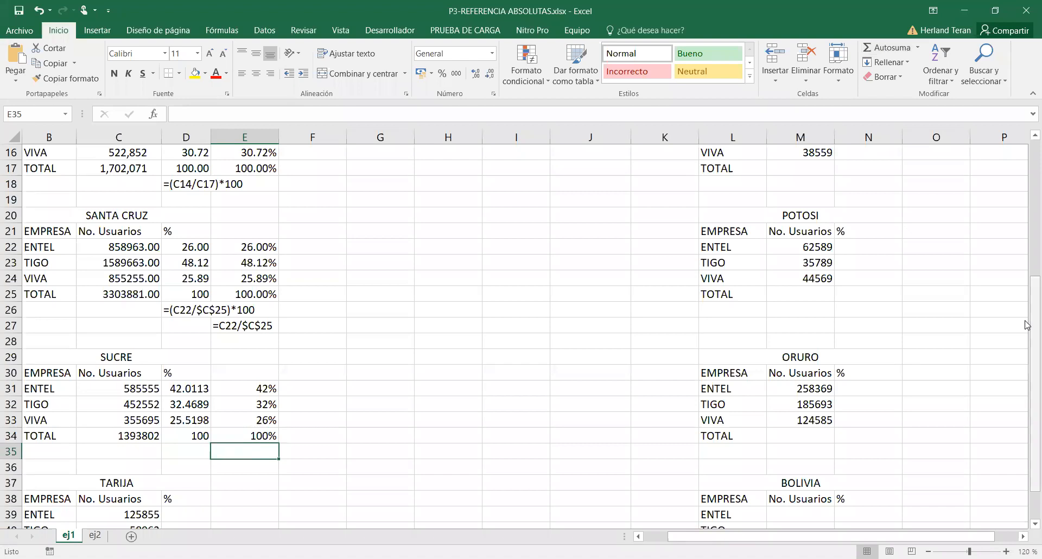
drag(1027, 325, 1028, 364)
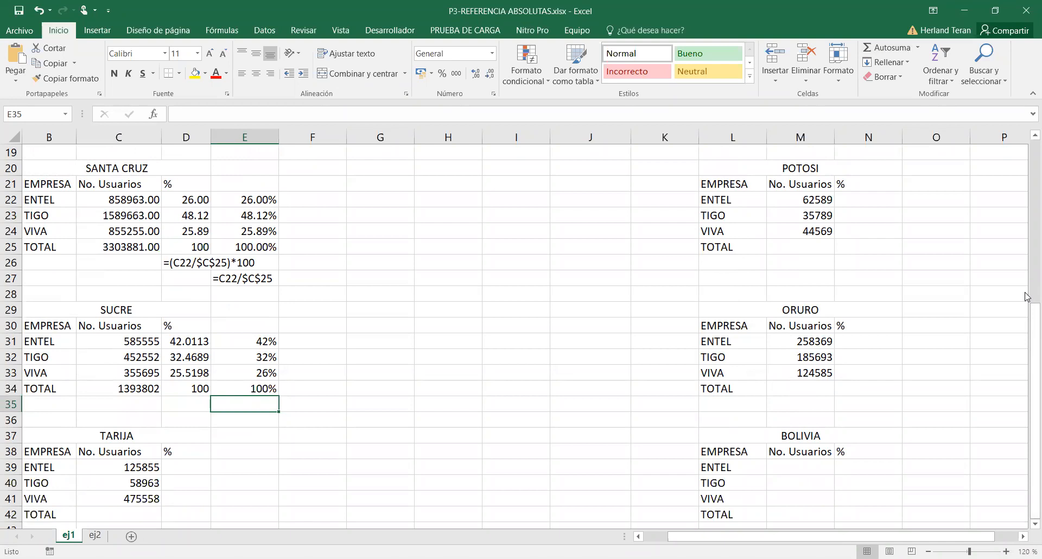
drag(1028, 328, 1020, 181)
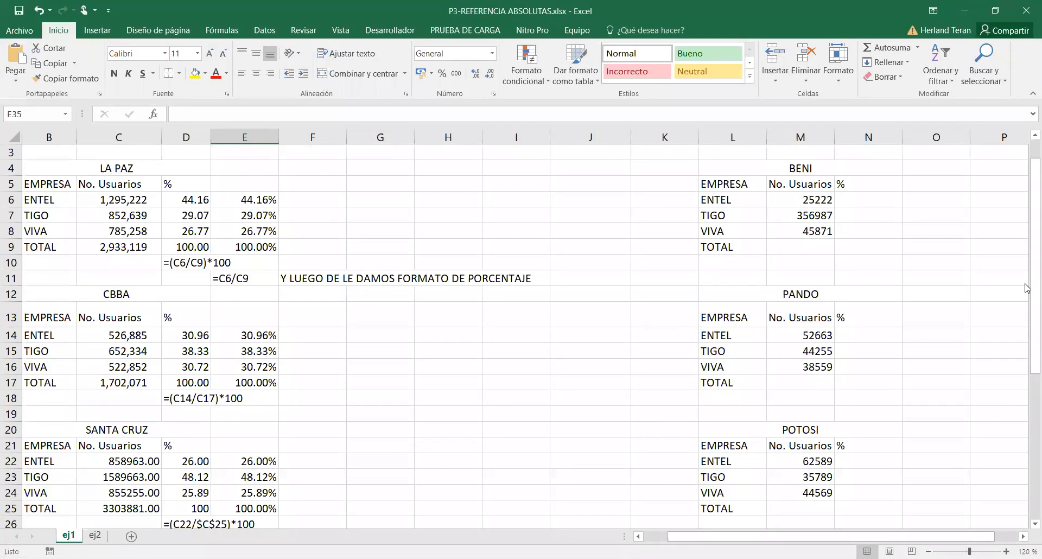
click(964, 7)
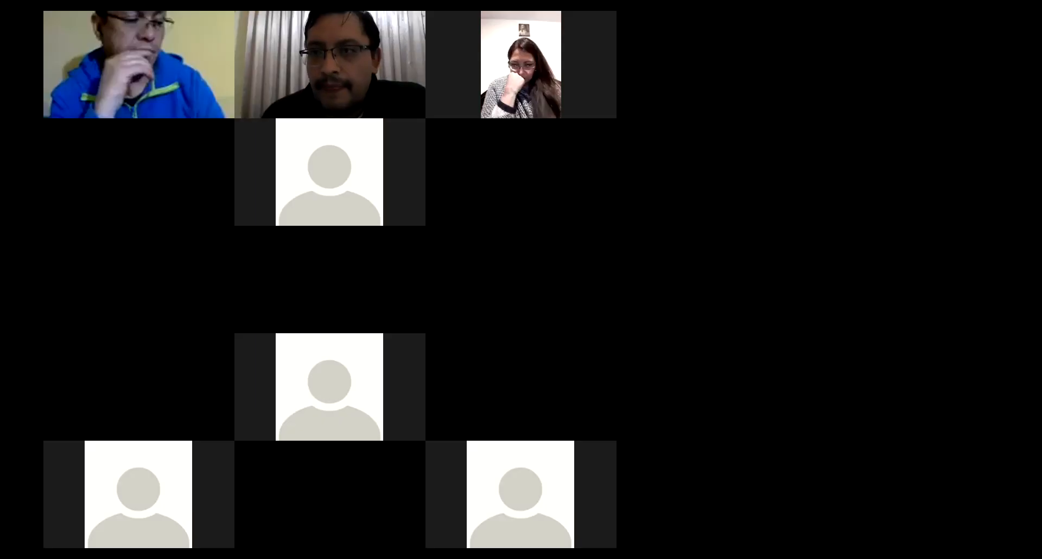
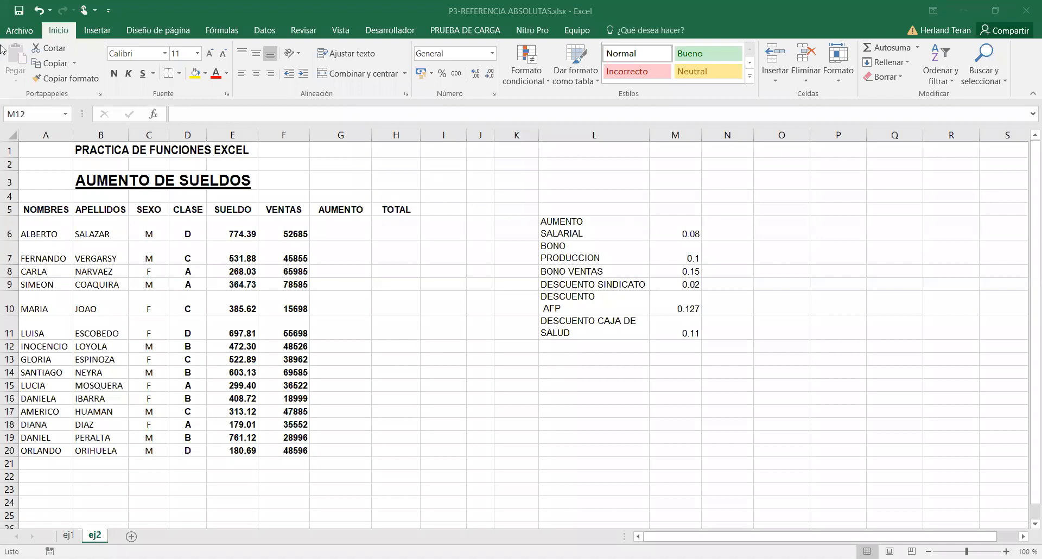
Step: Save the workbook and clear the AUMENTO and TOTAL headings from G5:H5 on the ej2 sheet
click(19, 11)
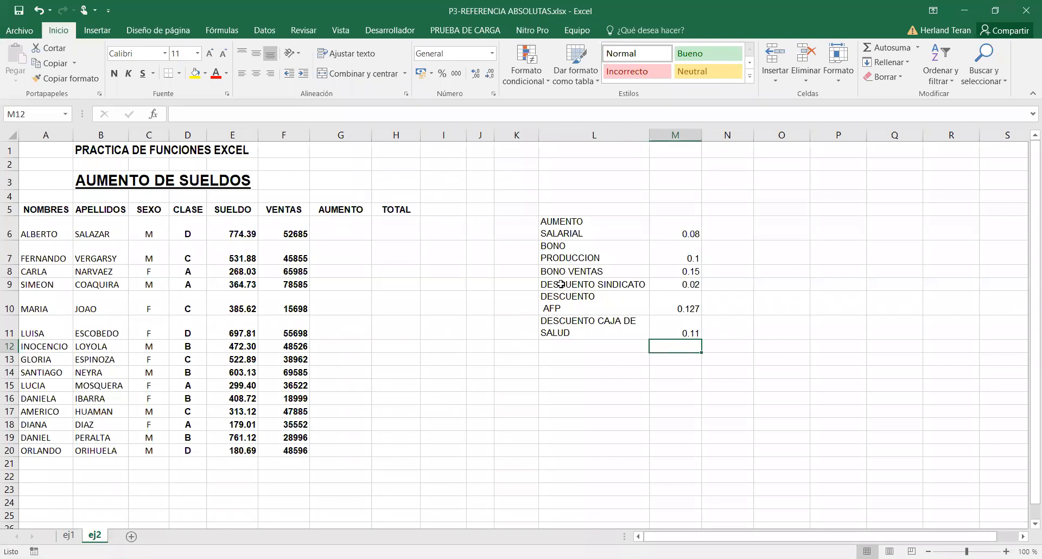
click(610, 232)
drag(611, 232, 672, 330)
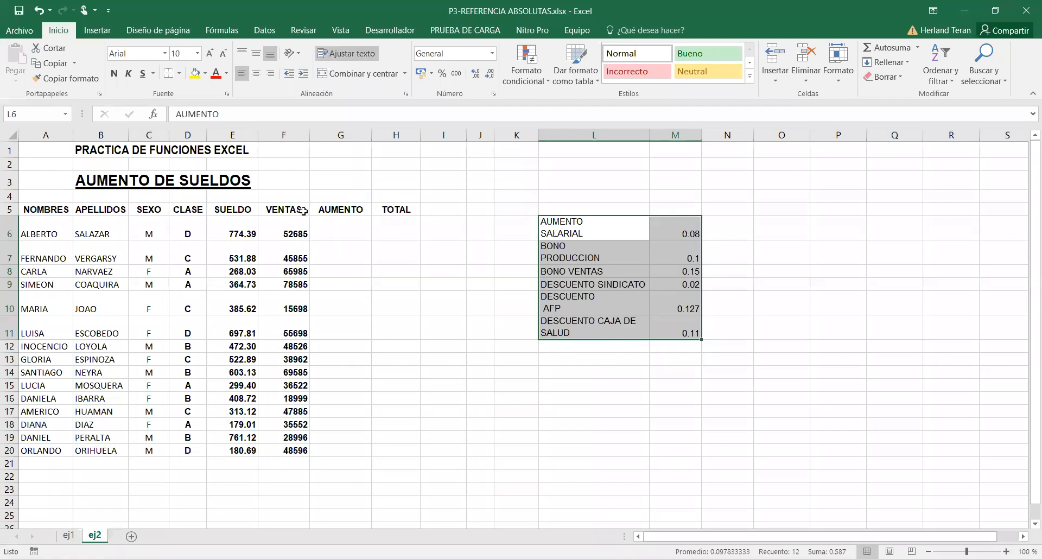
drag(341, 208, 396, 209)
key(Delete)
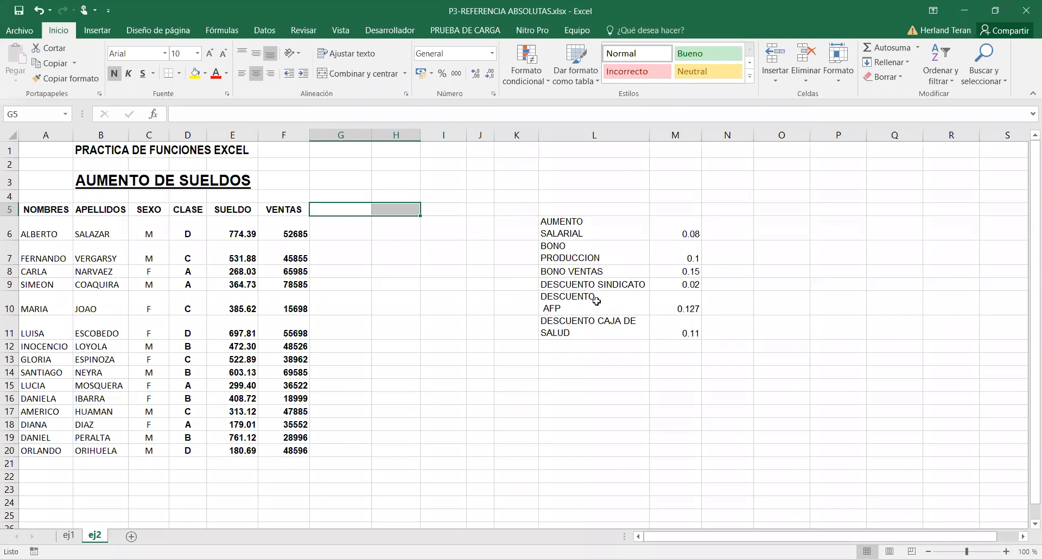
click(586, 232)
drag(586, 230, 654, 327)
key(ctrl+c)
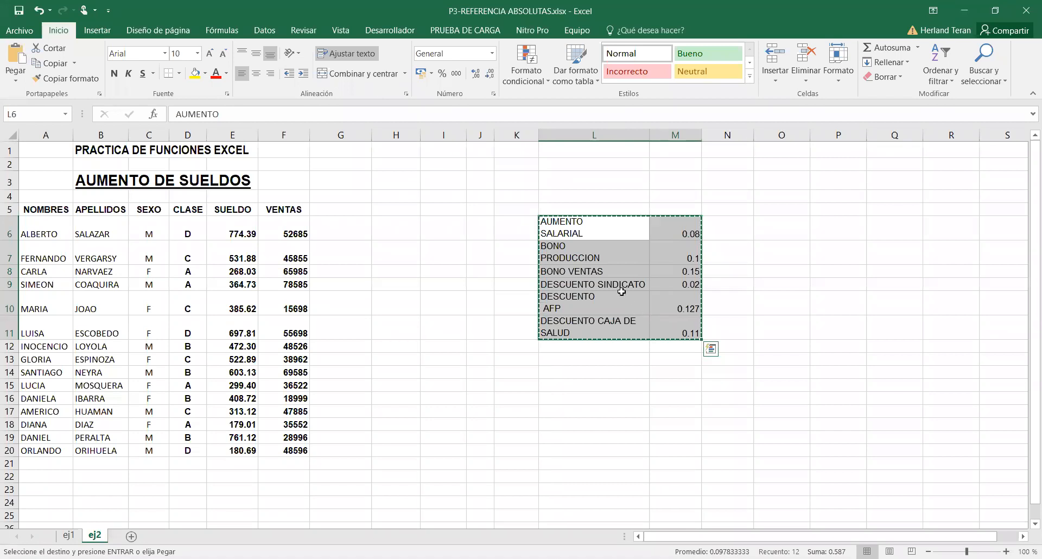
click(356, 215)
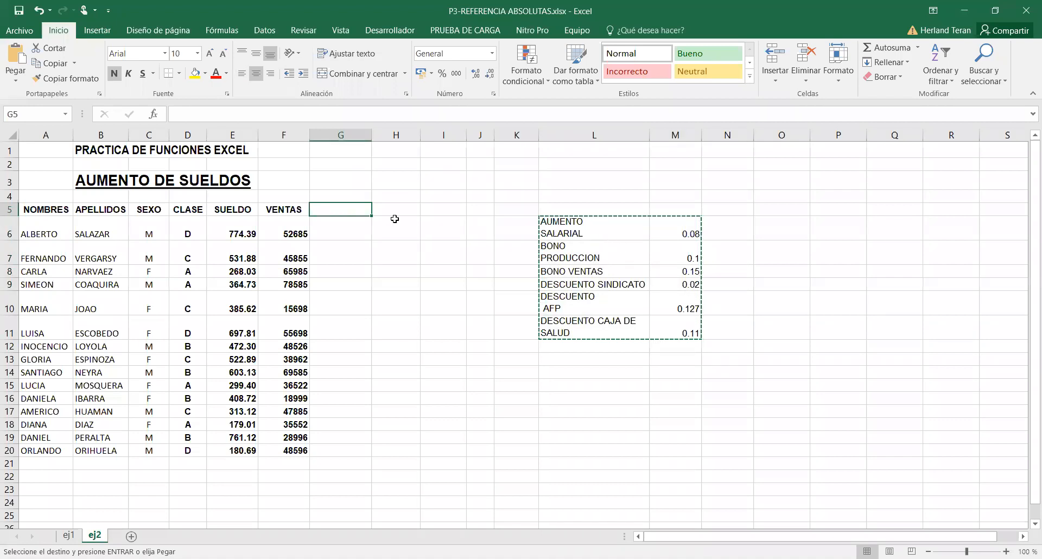
right_click(358, 210)
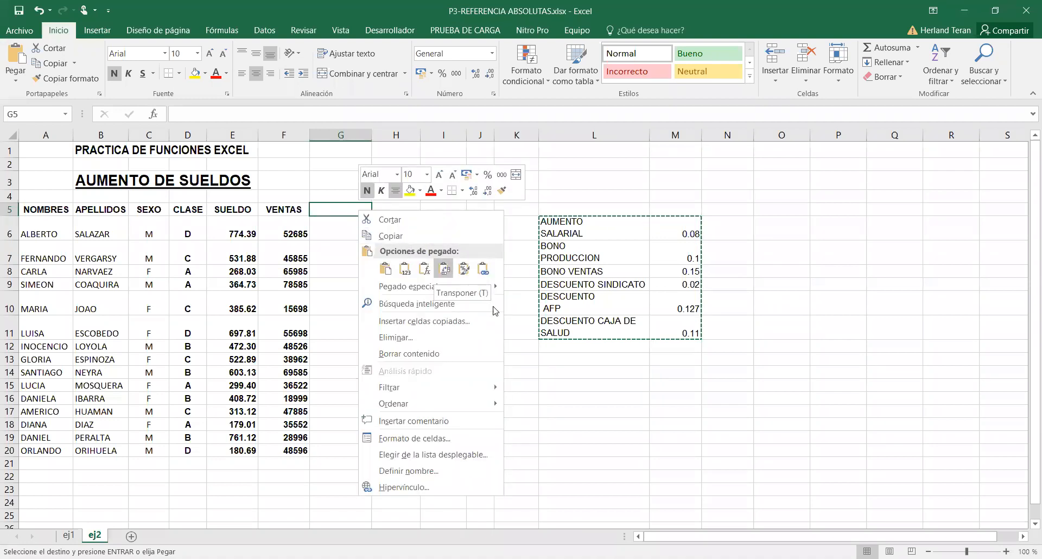
key(t)
click(521, 323)
drag(579, 232, 691, 330)
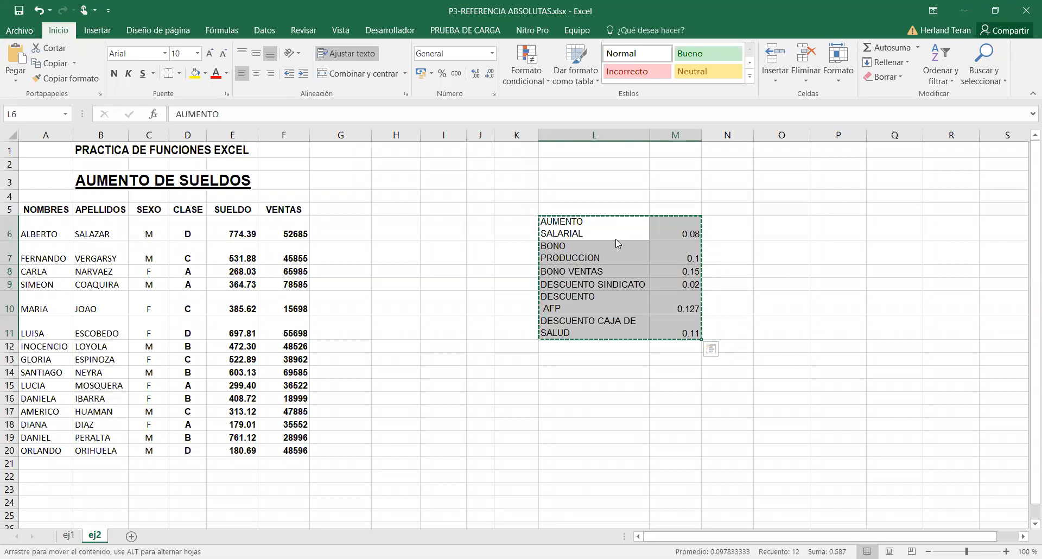
click(785, 238)
Step: Move the block of bonus and discount labels and rates from L6:M11 to O8:P13
drag(595, 233, 690, 331)
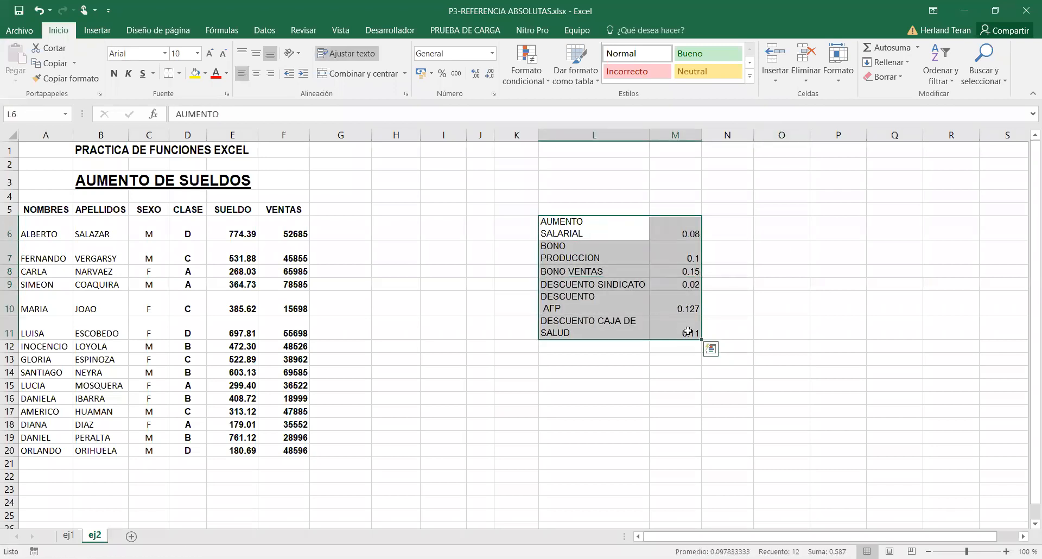
click(658, 220)
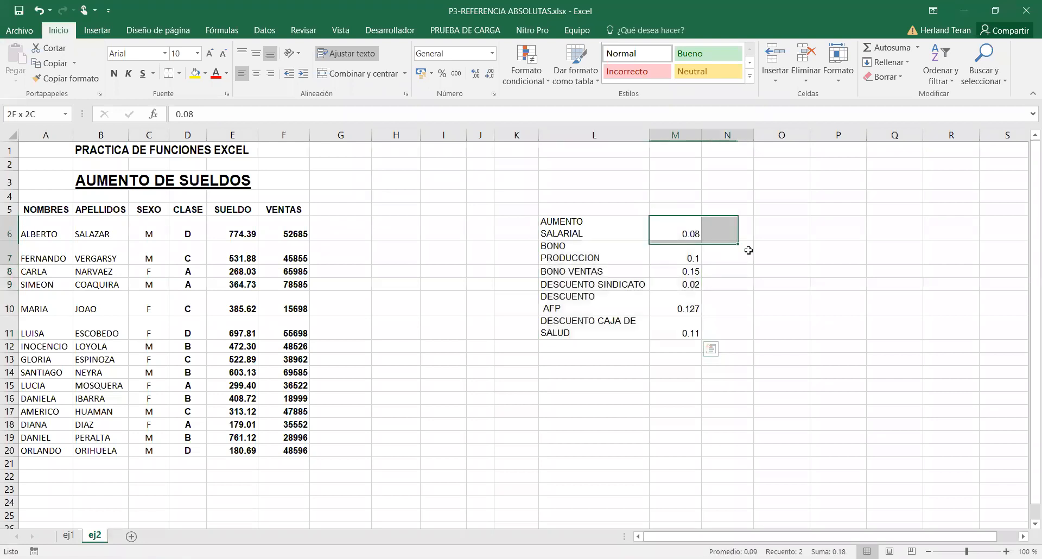
drag(609, 235, 675, 343)
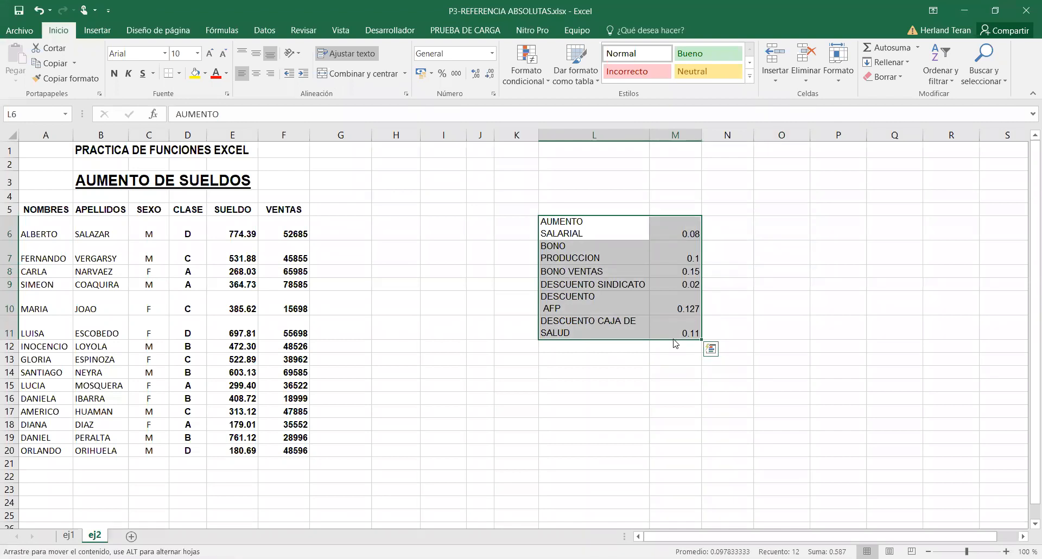
drag(675, 343, 839, 367)
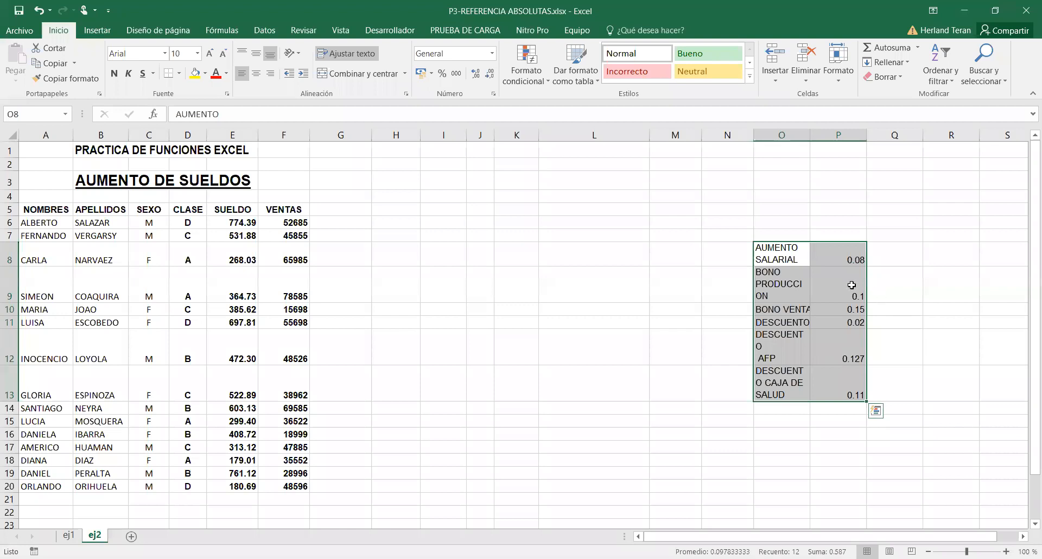
Step: Copy the bonus and discount labels in O8:O13 and try to paste them transposed from G5
drag(797, 261, 797, 383)
key(ctrl+c)
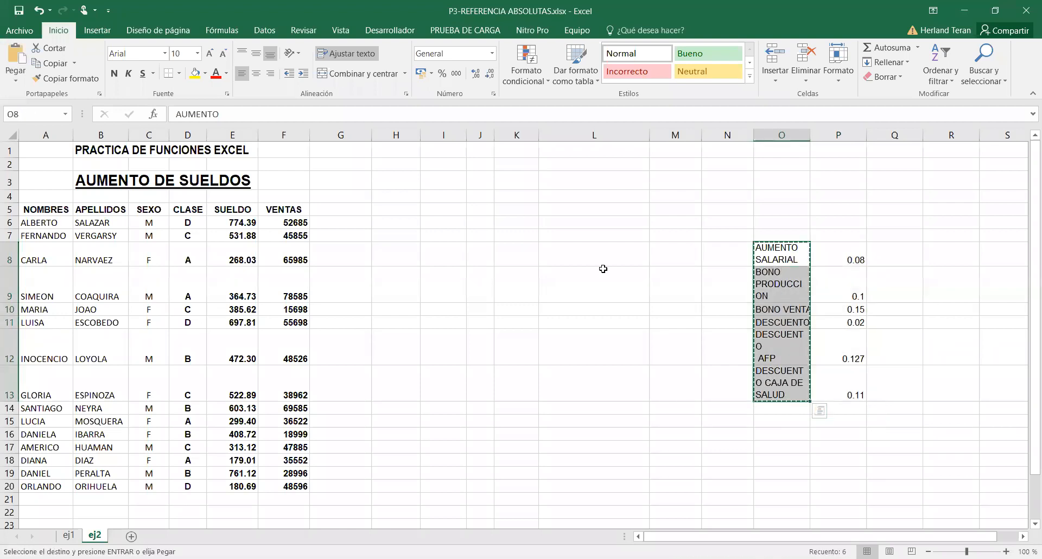
click(360, 207)
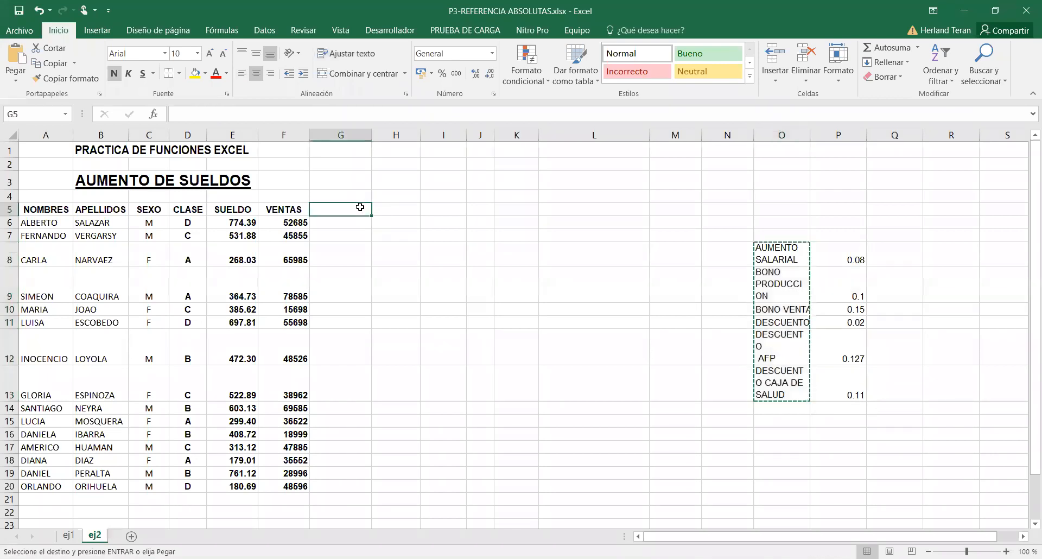
right_click(360, 207)
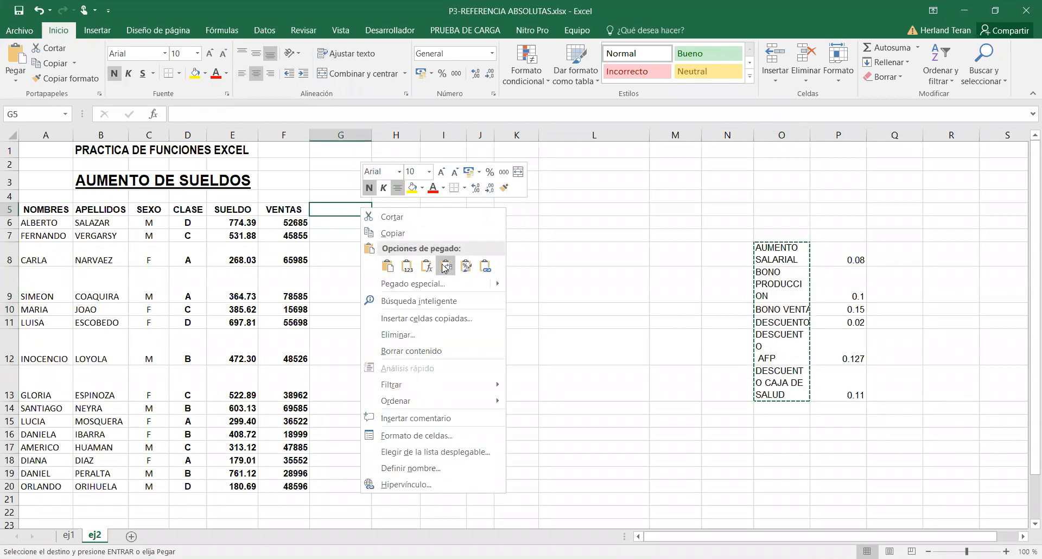
click(445, 267)
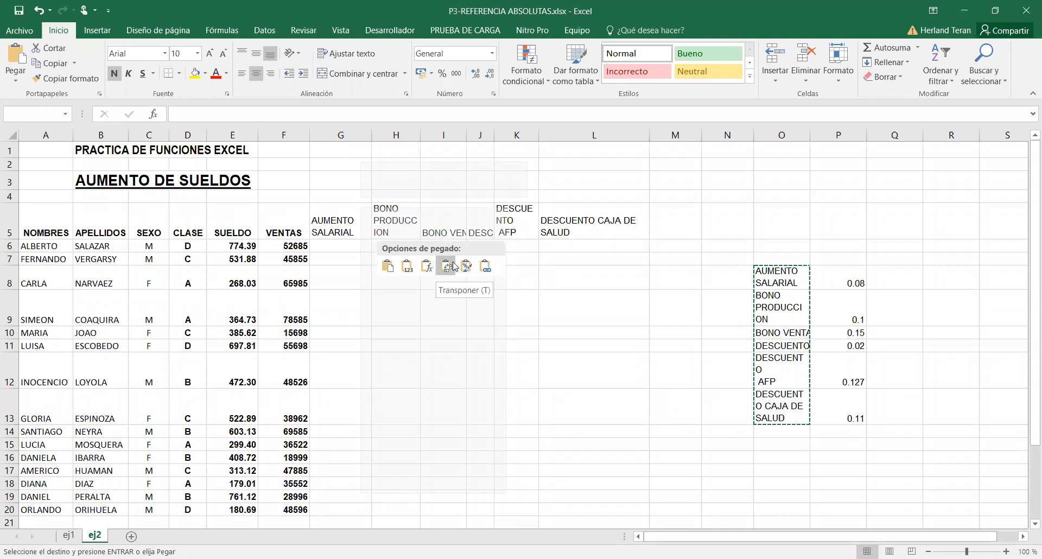
key(Escape)
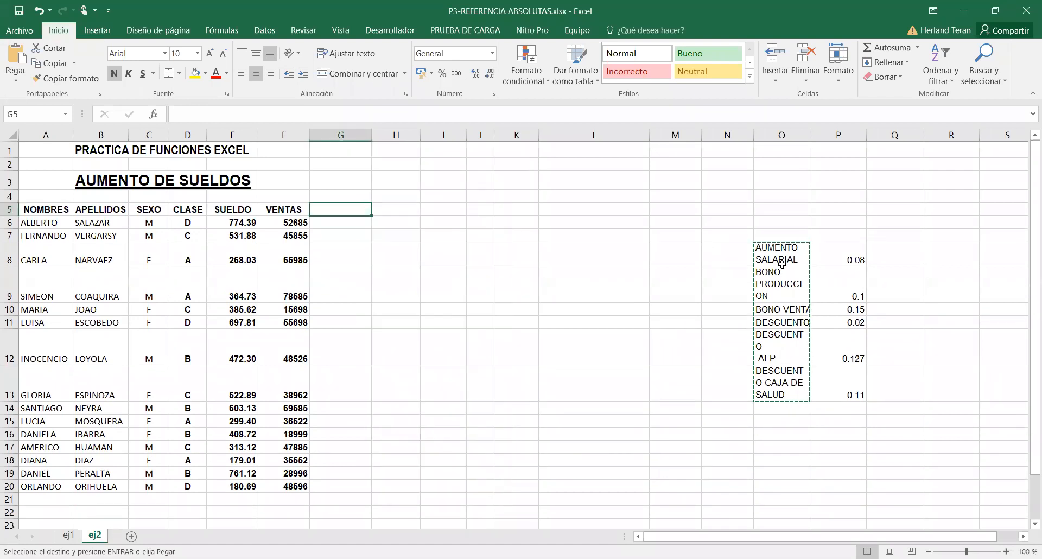
Step: Widen column O to give the bonus and discount labels more room
drag(811, 132, 830, 132)
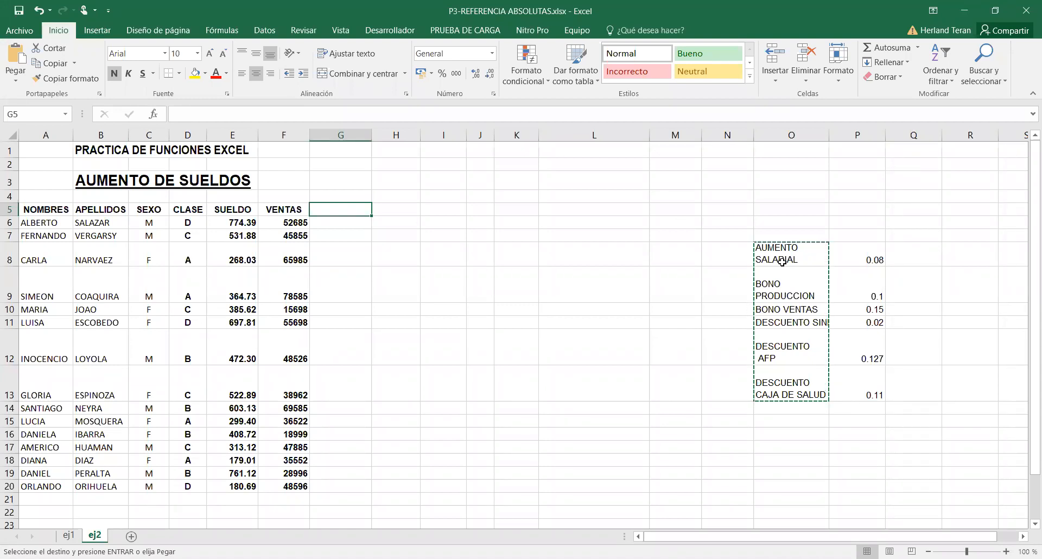
Step: Copy the bonus and discount labels in O8:O13 and paste them transposed as headings from G5
drag(791, 251, 793, 383)
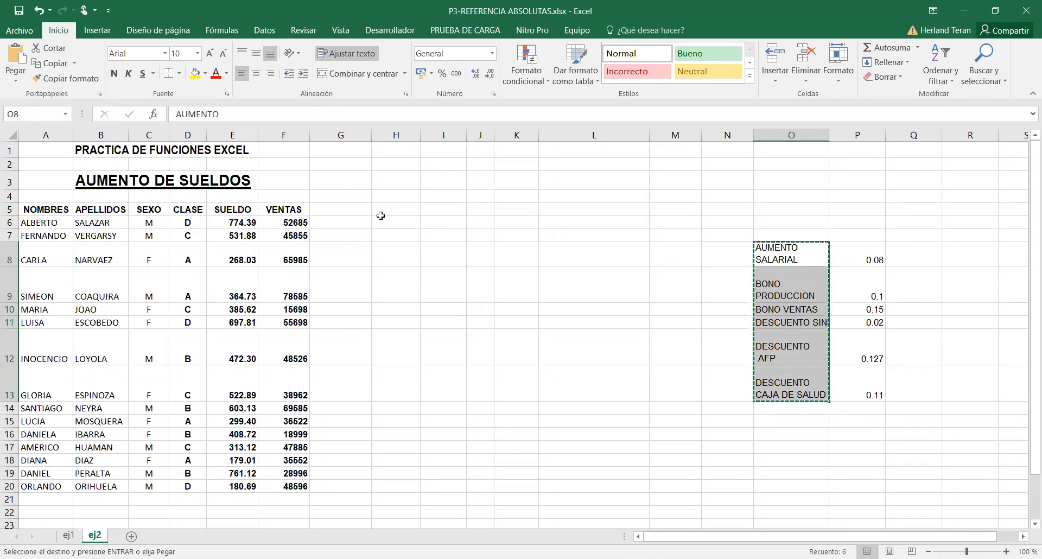
click(350, 211)
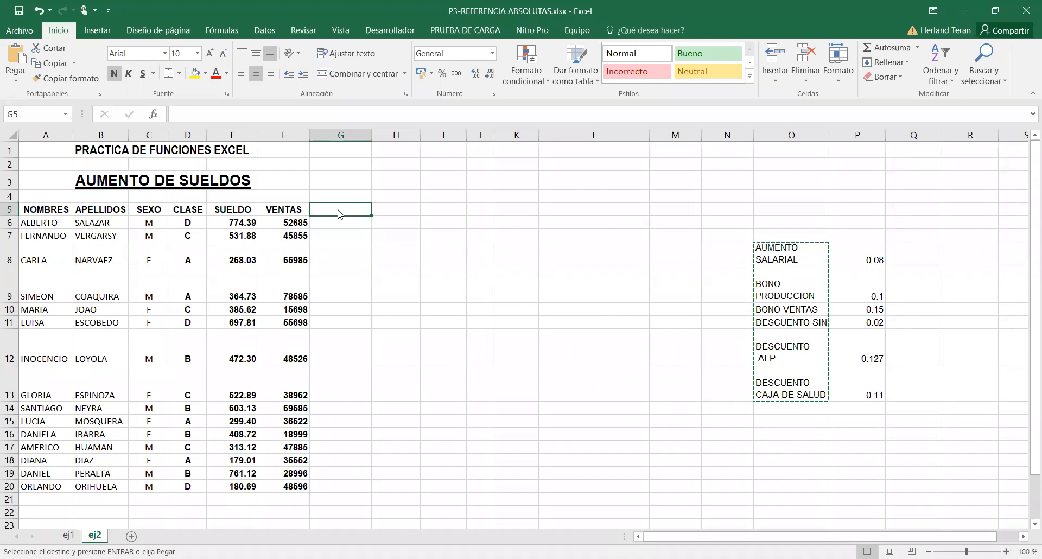
right_click(338, 210)
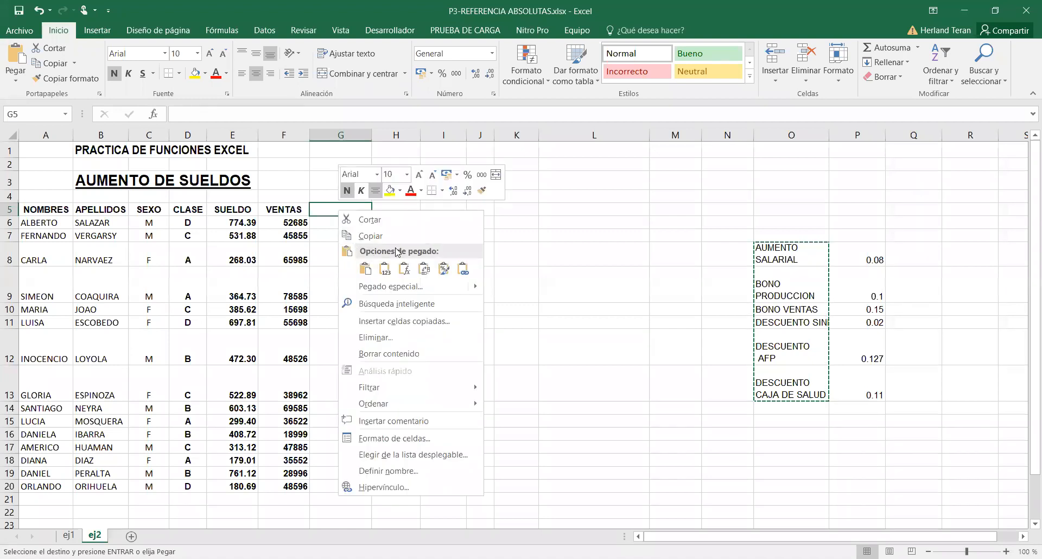
click(16, 81)
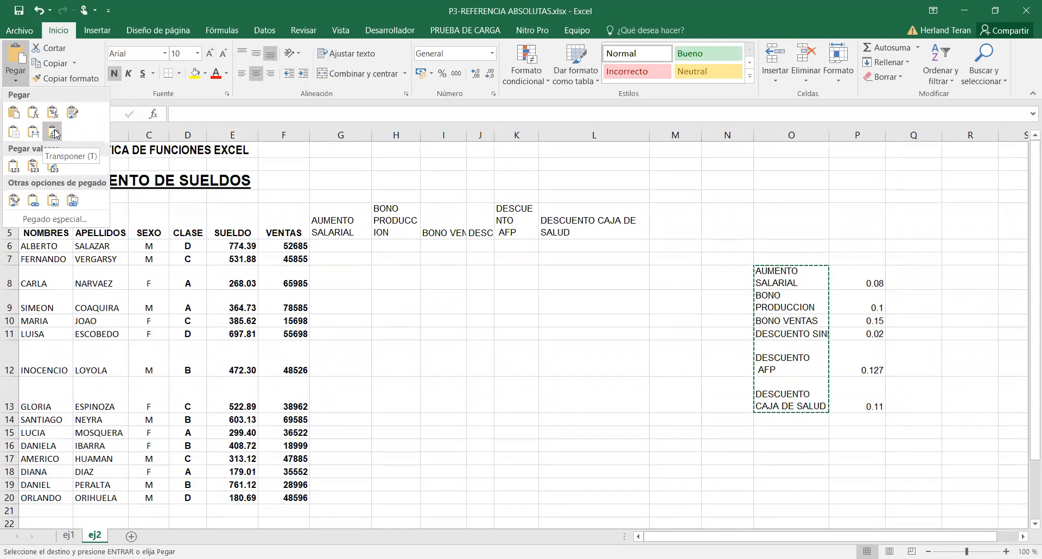
click(55, 134)
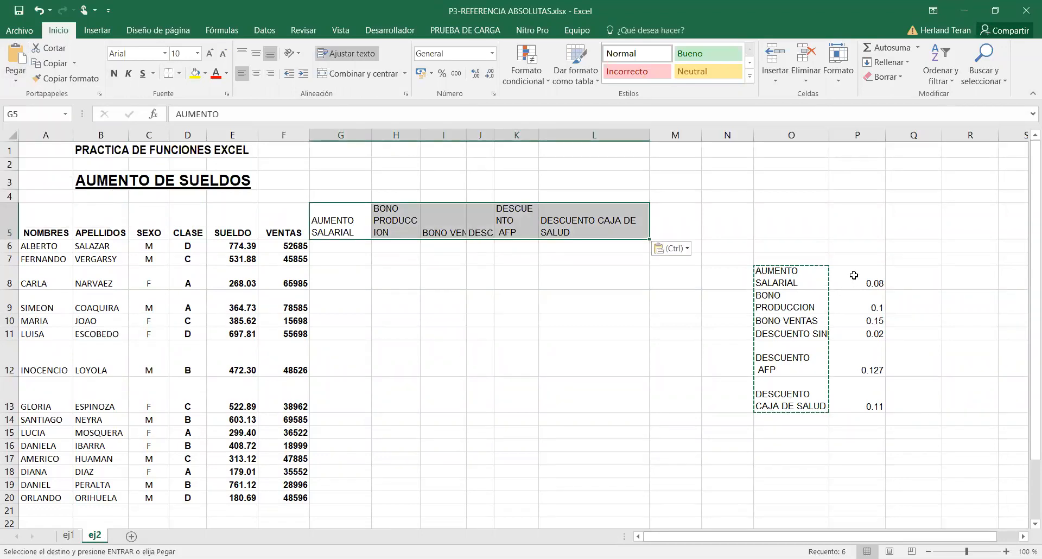
Step: Copy the rates in P8:P13 and paste them transposed from G4, above the matching headings
drag(853, 276, 866, 394)
key(ctrl+c)
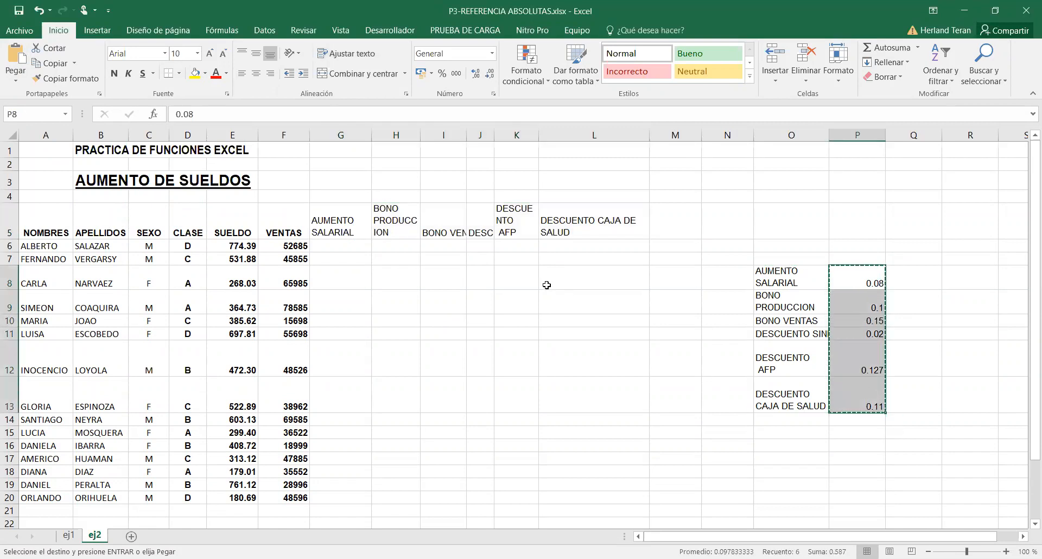
click(353, 196)
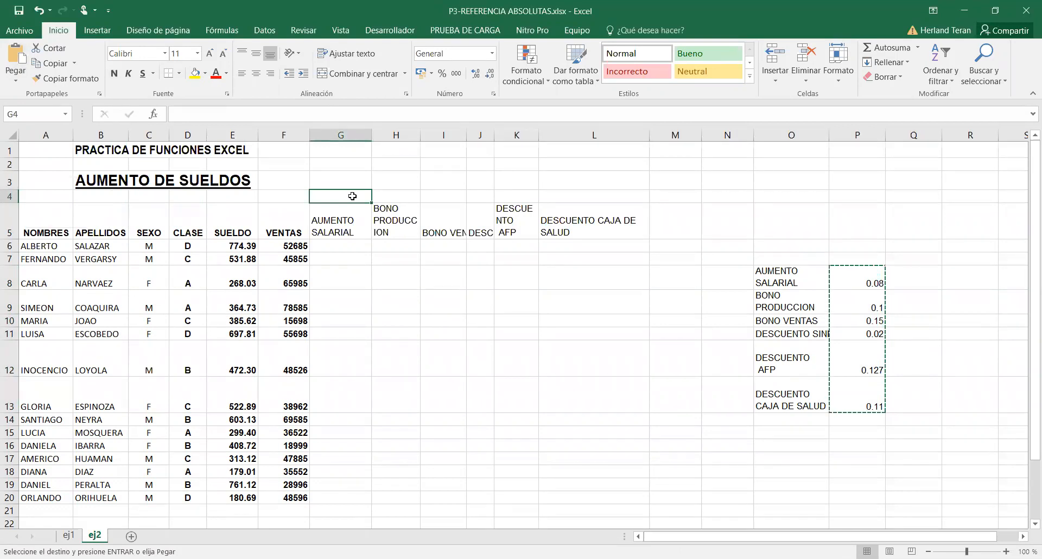
right_click(352, 196)
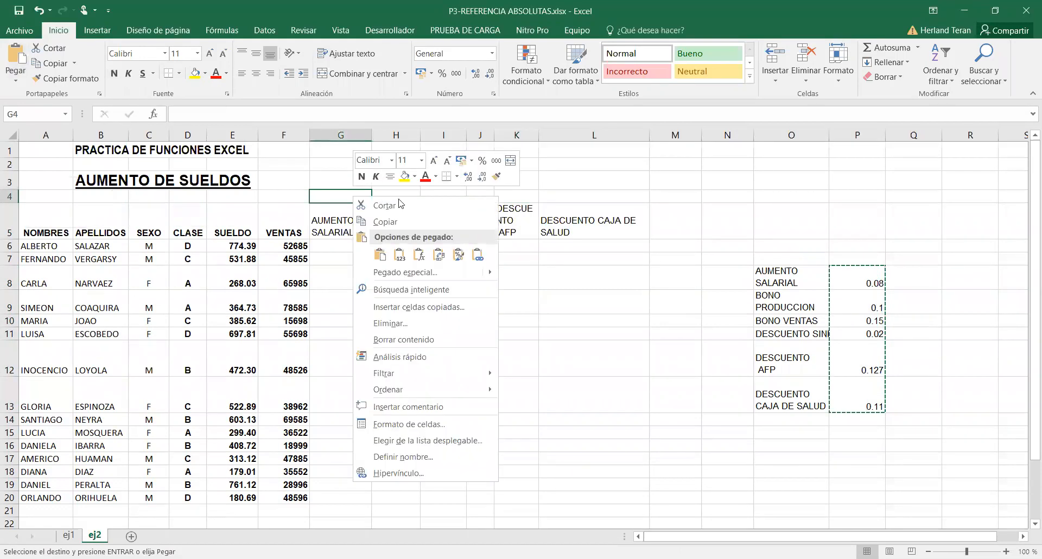
click(439, 256)
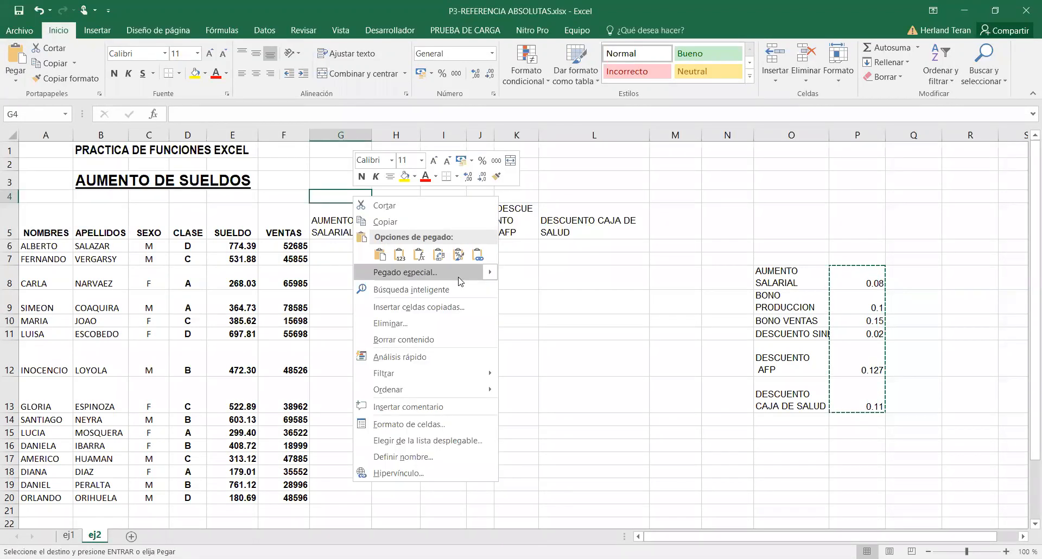
key(t)
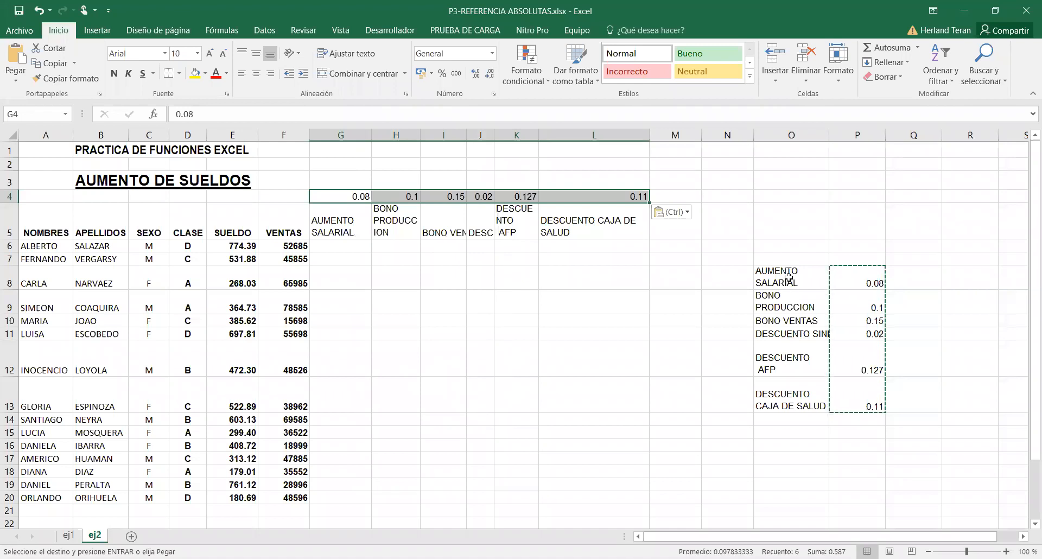
Step: Try pasting the G5:L5 headings transposed into a column from R8, and undo the paste
drag(350, 222, 633, 224)
key(ctrl+c)
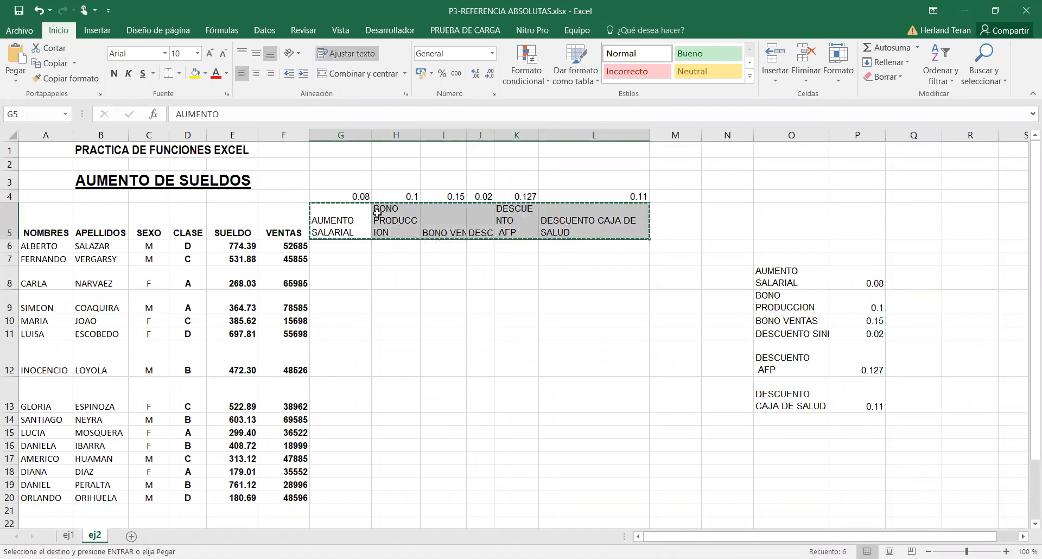
click(957, 259)
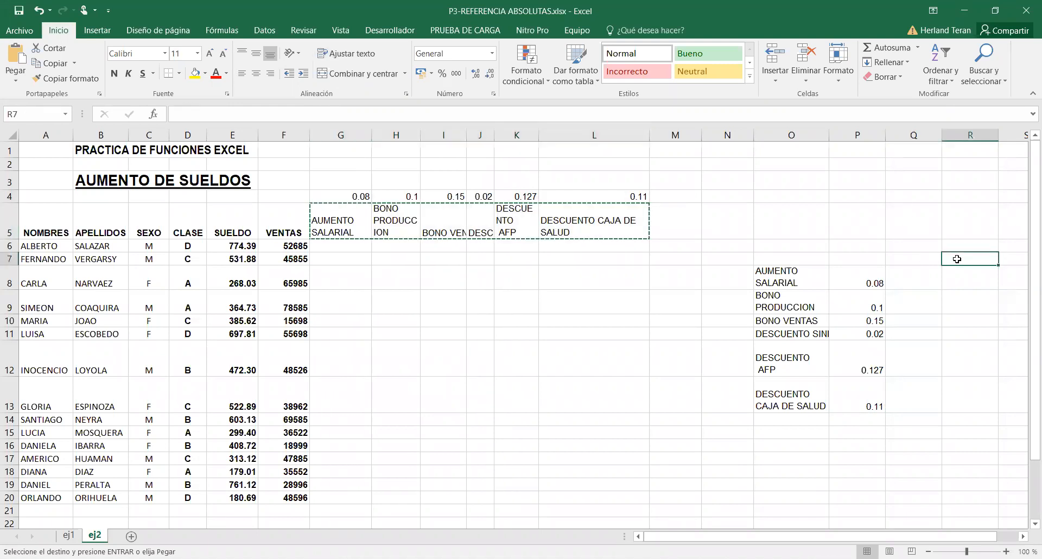
right_click(957, 258)
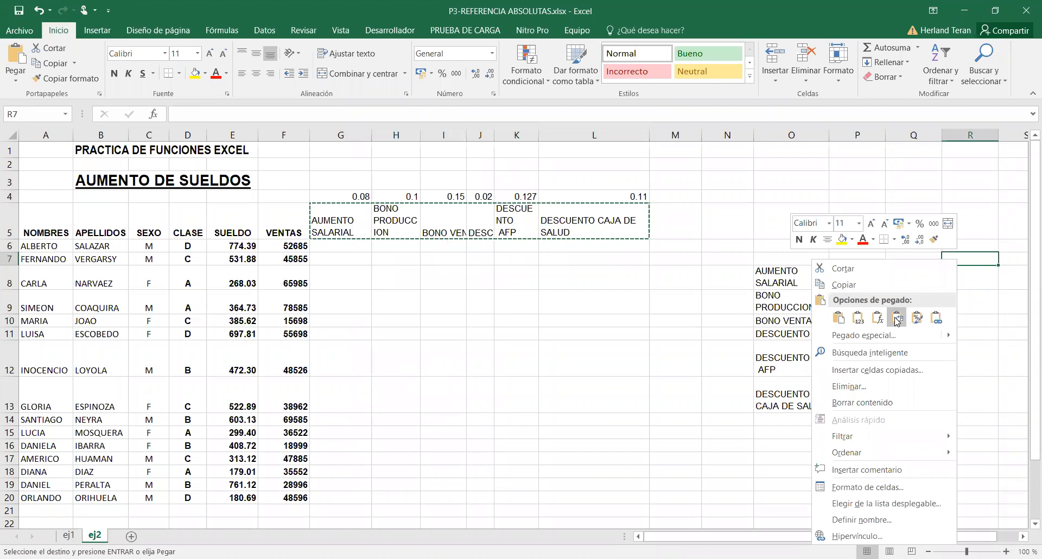
click(975, 281)
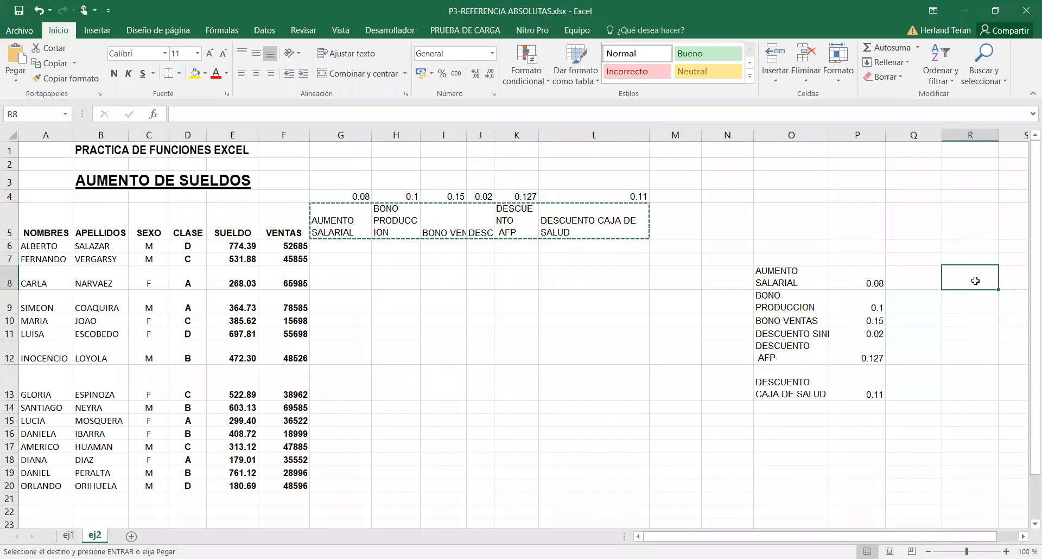
right_click(975, 281)
click(916, 330)
key(ctrl+z)
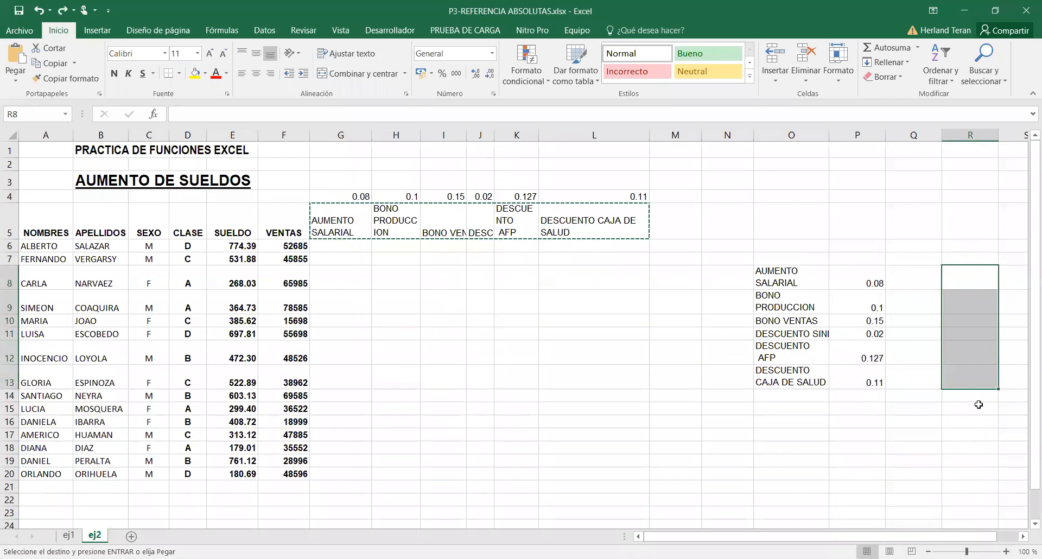
Step: Cancel the copy selection and clear the original labels and rates from O8:P13
drag(792, 277, 877, 386)
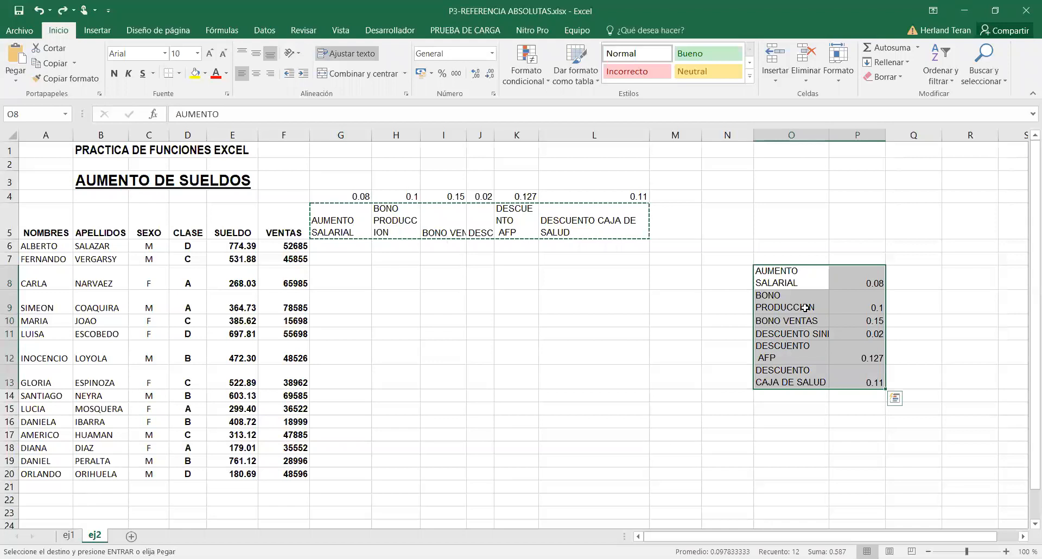
key(Escape)
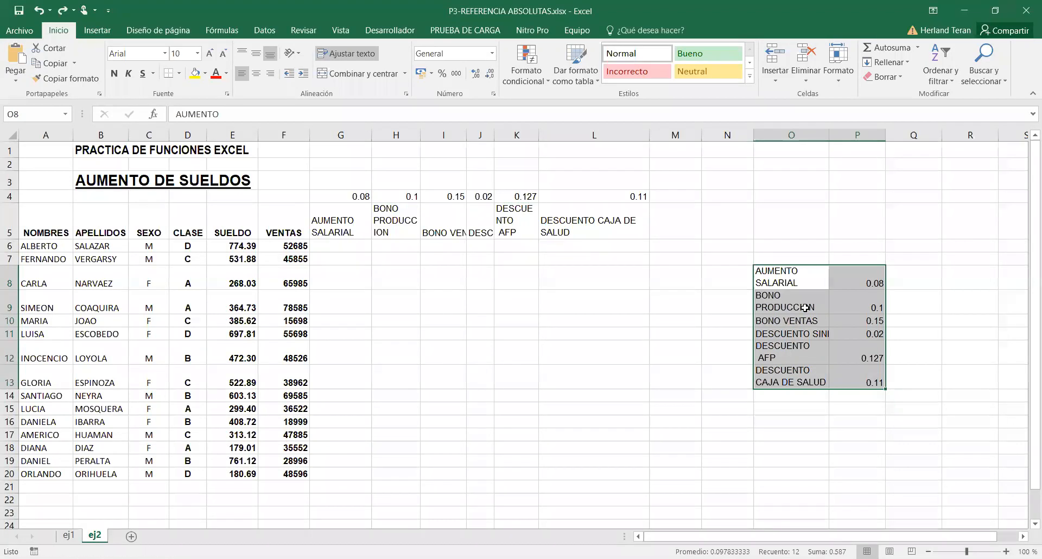
key(Delete)
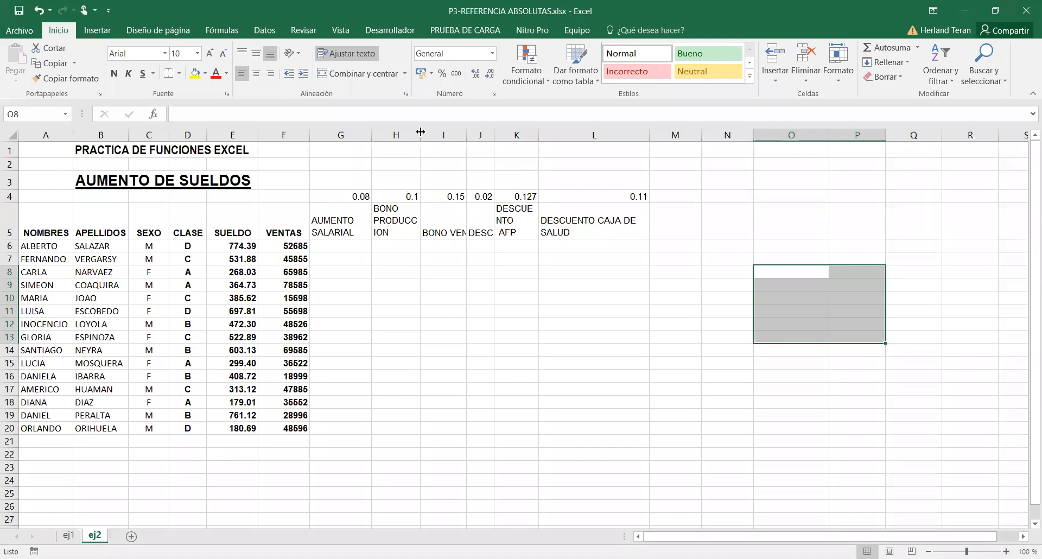
Step: Widen columns H and I to fit the BONO PRODUCCION and BONO VENTAS headings
drag(421, 132, 513, 213)
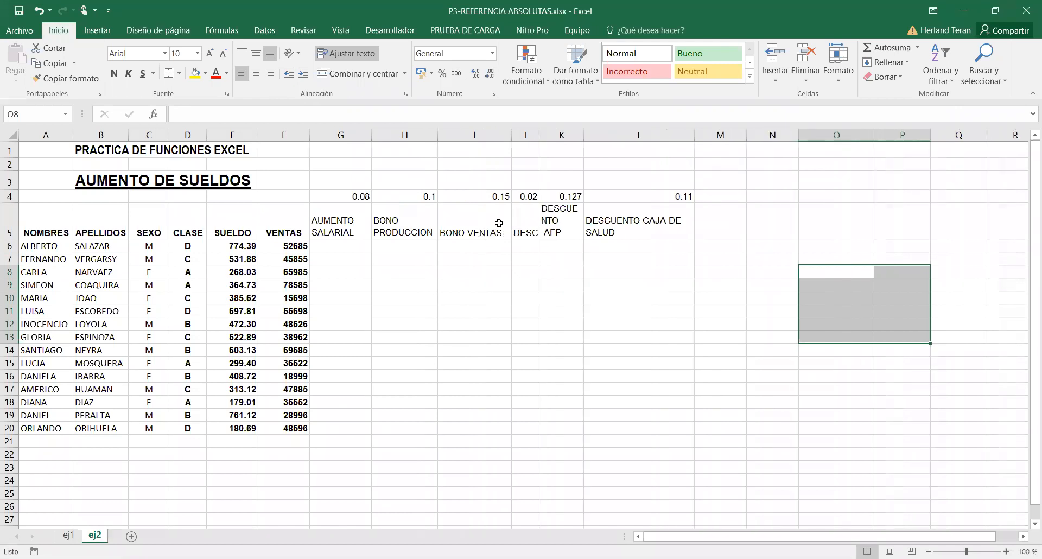
drag(512, 138, 506, 137)
double_click(465, 227)
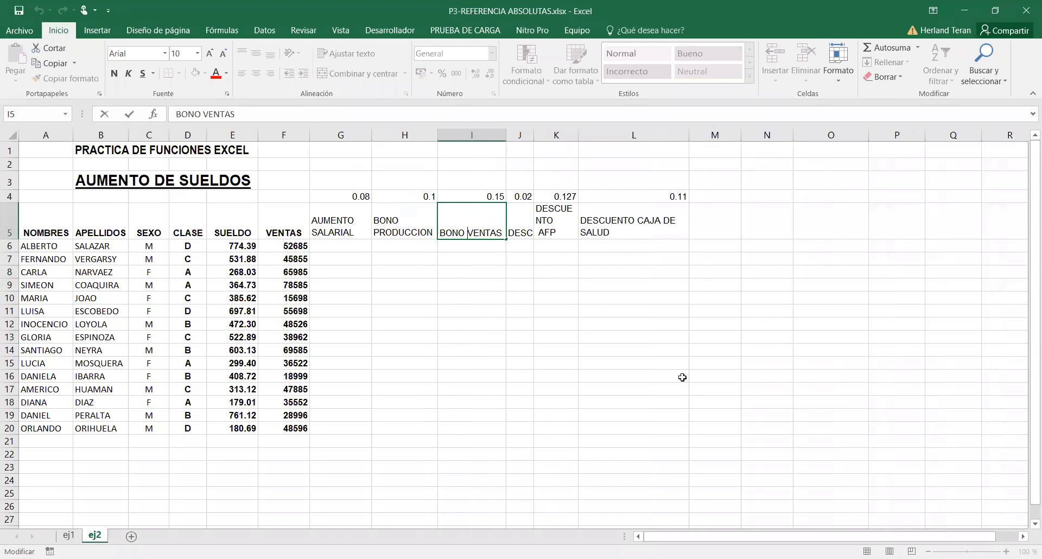
click(417, 475)
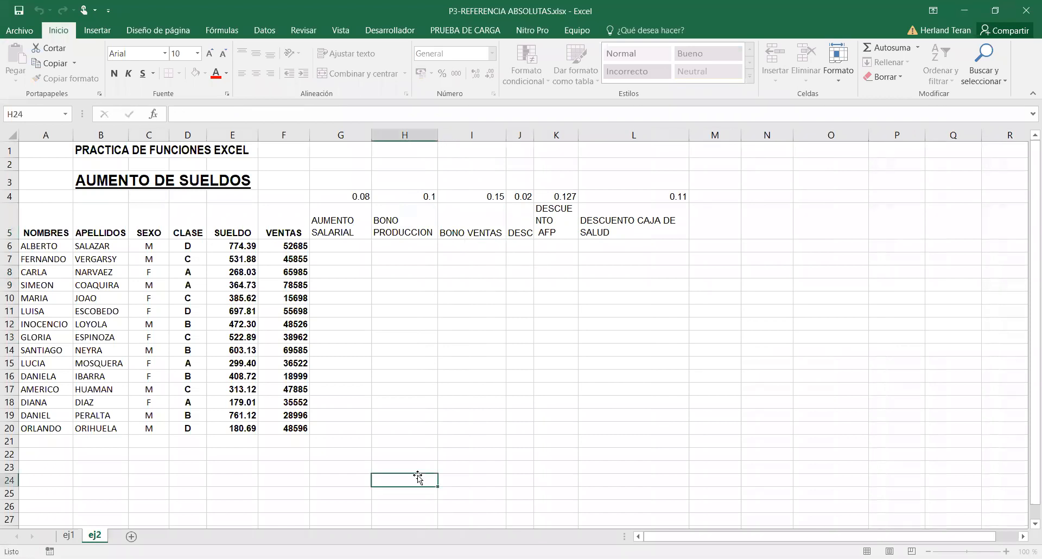
Step: Enter HOLA in H23 and add MUNDO on a second line within the same cell
click(419, 468)
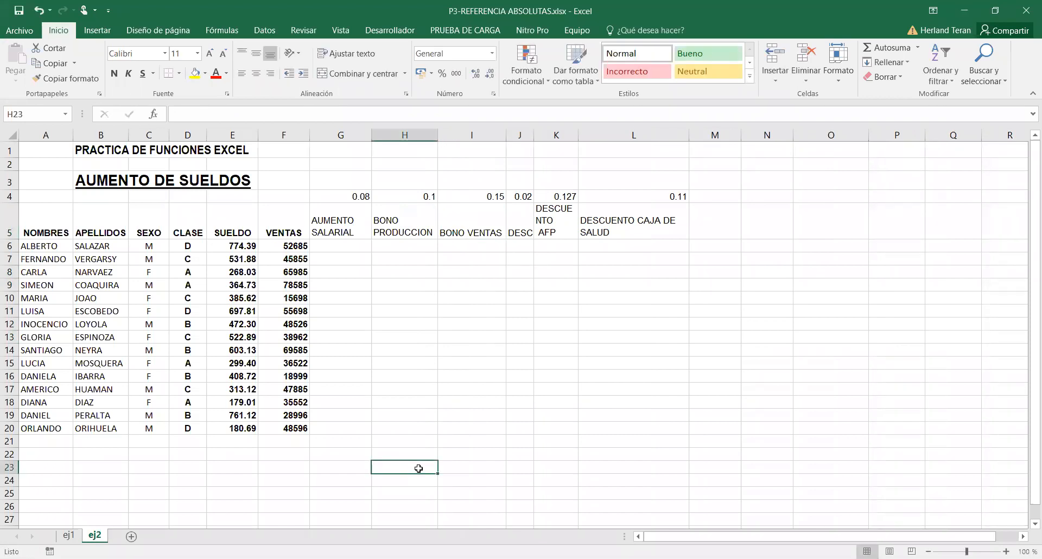
text(HOLA)
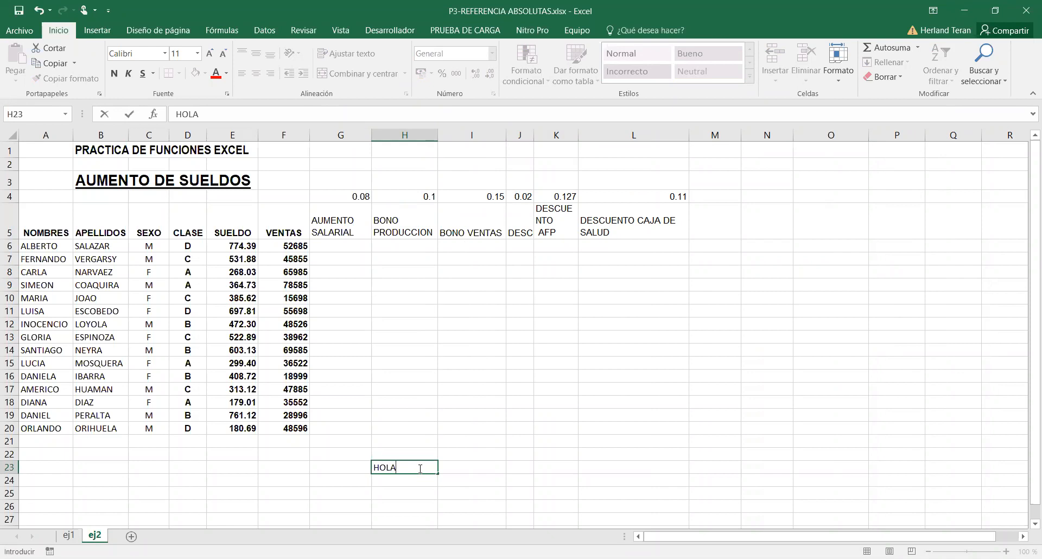
key(Return)
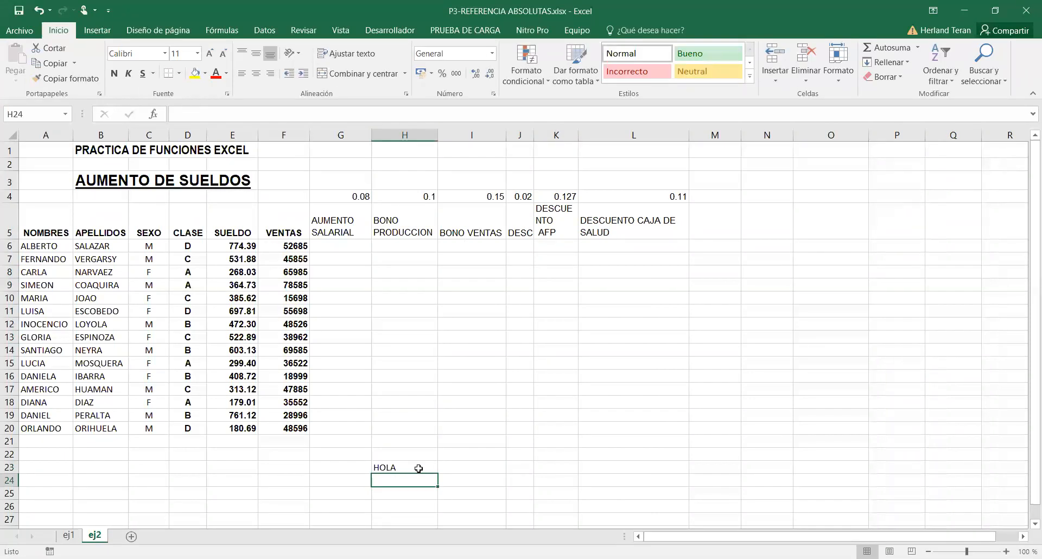
double_click(416, 466)
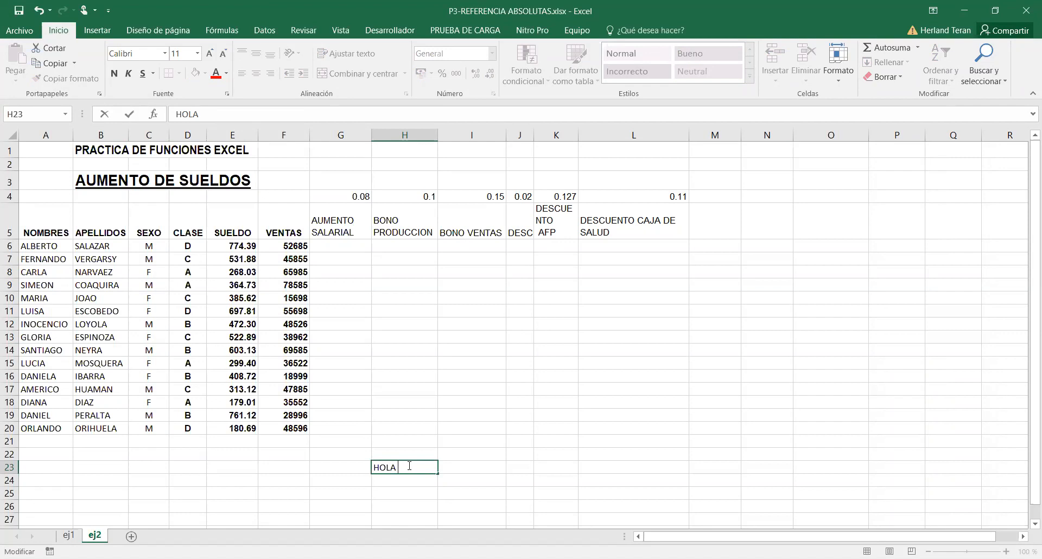
key(alt+Return)
text(MUNDO)
key(Return)
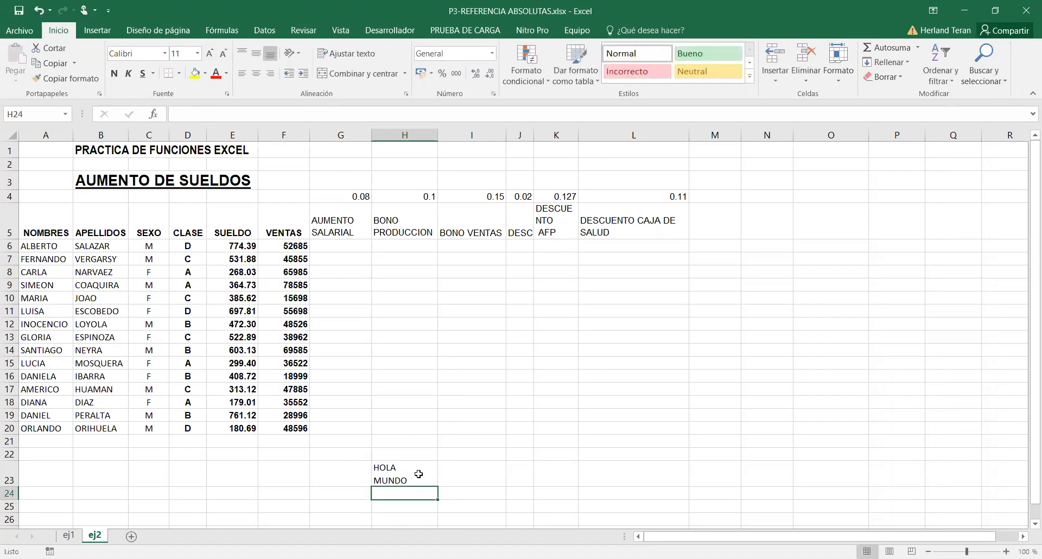
click(396, 474)
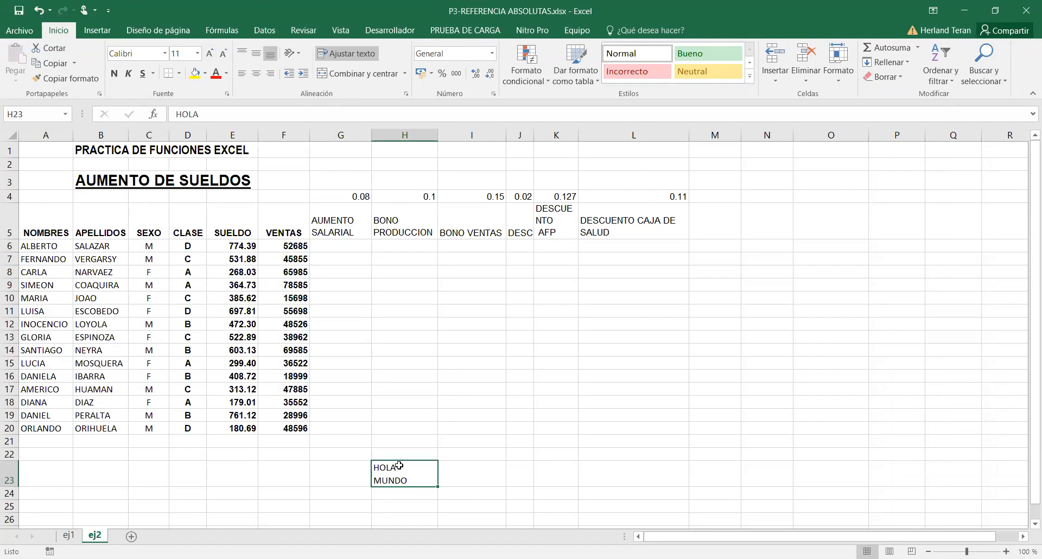
Step: Split the BONO VENTAS heading in I5 onto two lines with a line break before VENTAS
double_click(470, 232)
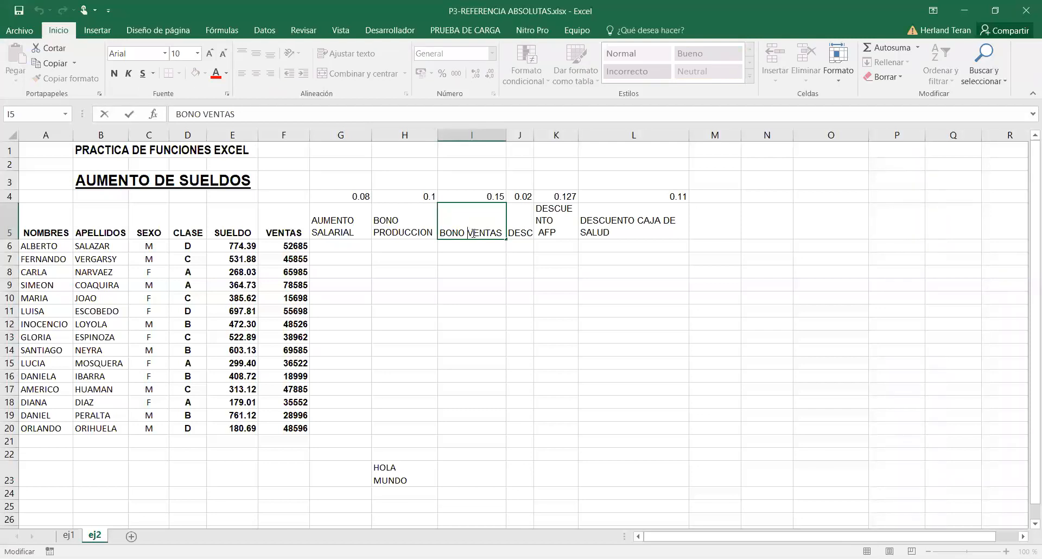
key(alt+Return)
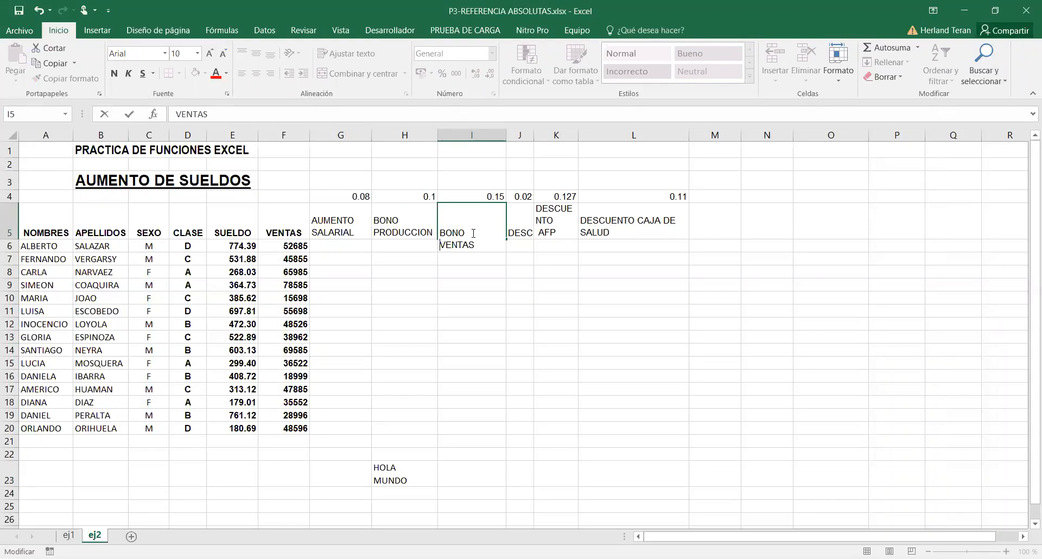
key(Return)
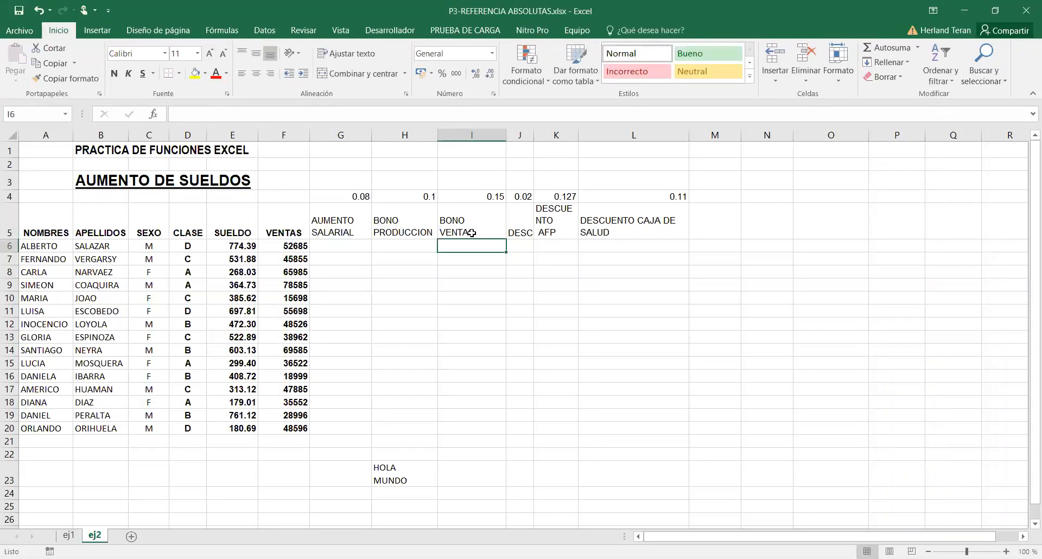
right_click(473, 234)
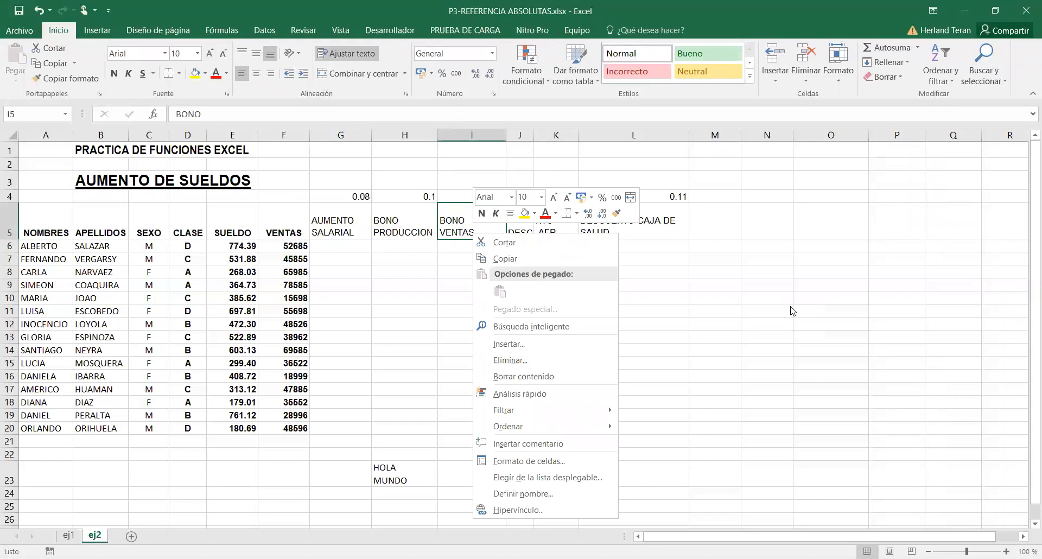
key(alt+Tab)
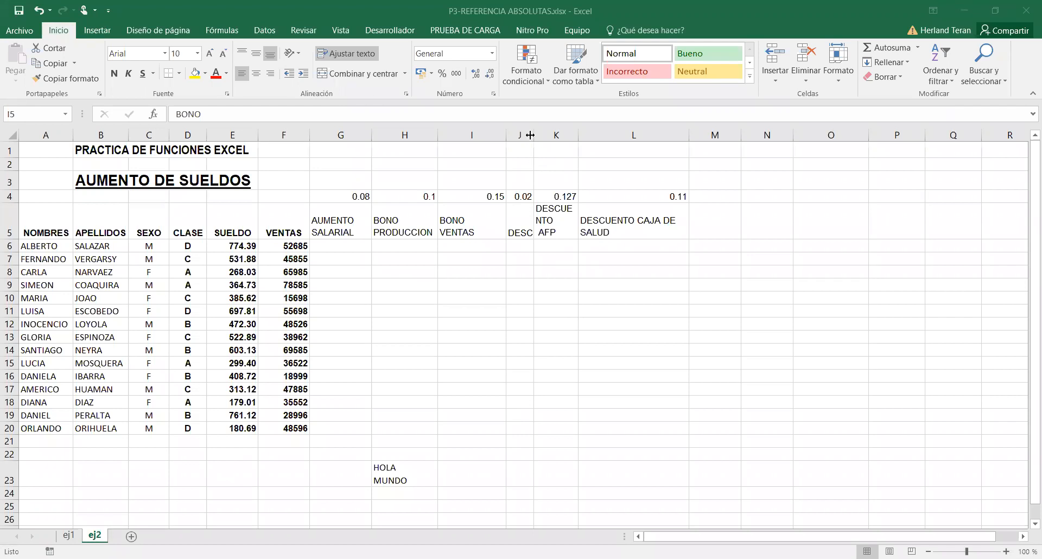
Step: Widen column J and split the DESCUENTO SINDICATO heading in J5 onto two lines before SINDICATO
drag(531, 135, 609, 135)
click(567, 232)
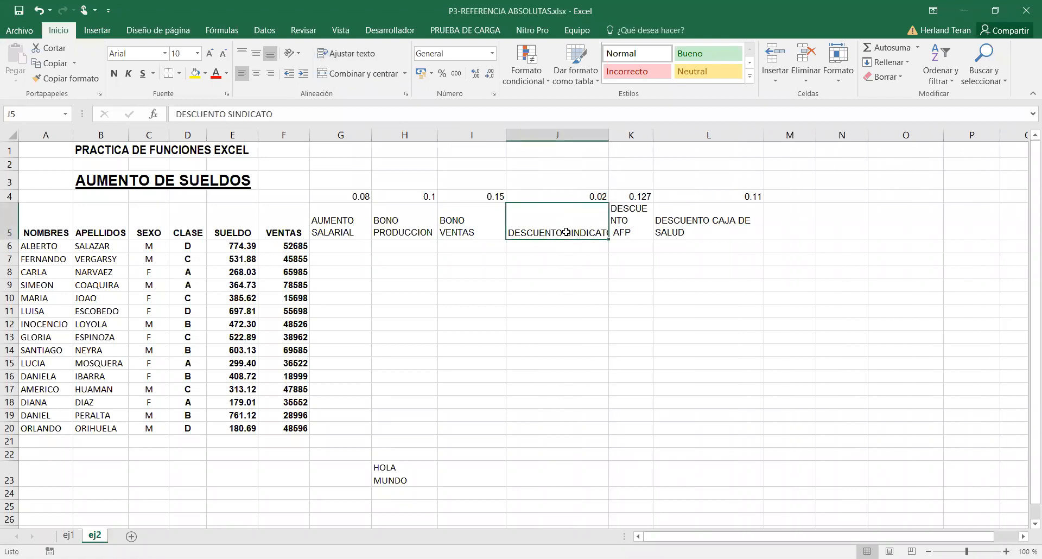
double_click(610, 235)
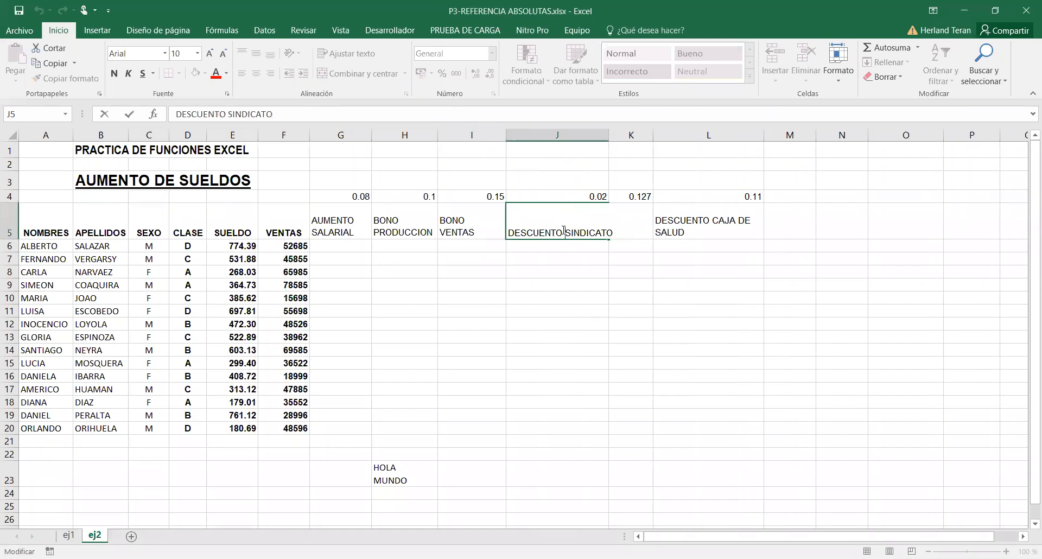
click(563, 233)
key(alt+Return)
key(Return)
key(alt)
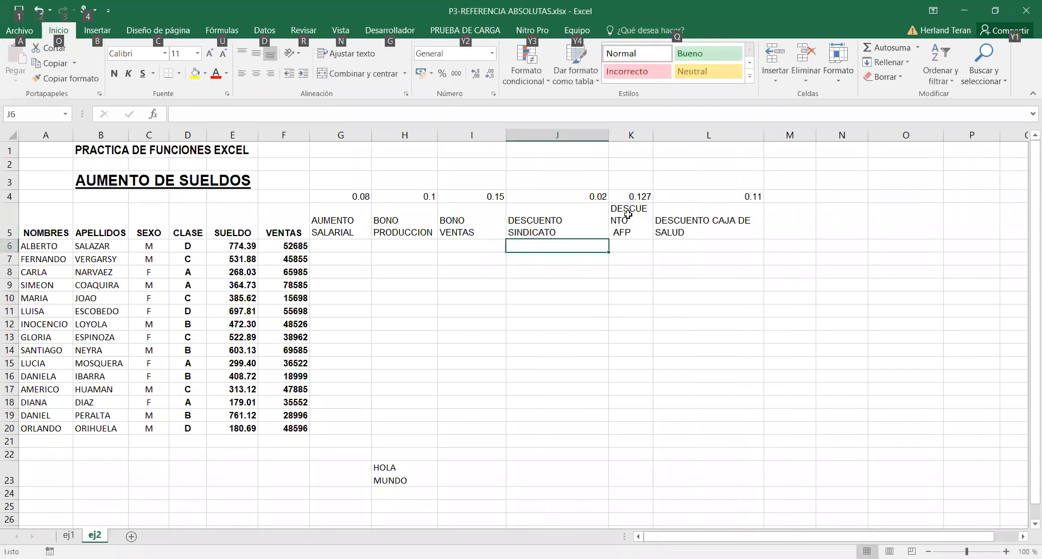
Step: Resize columns J and K to fit their two-line headings and clear the HOLA MUNDO sample from H23
drag(607, 138, 635, 135)
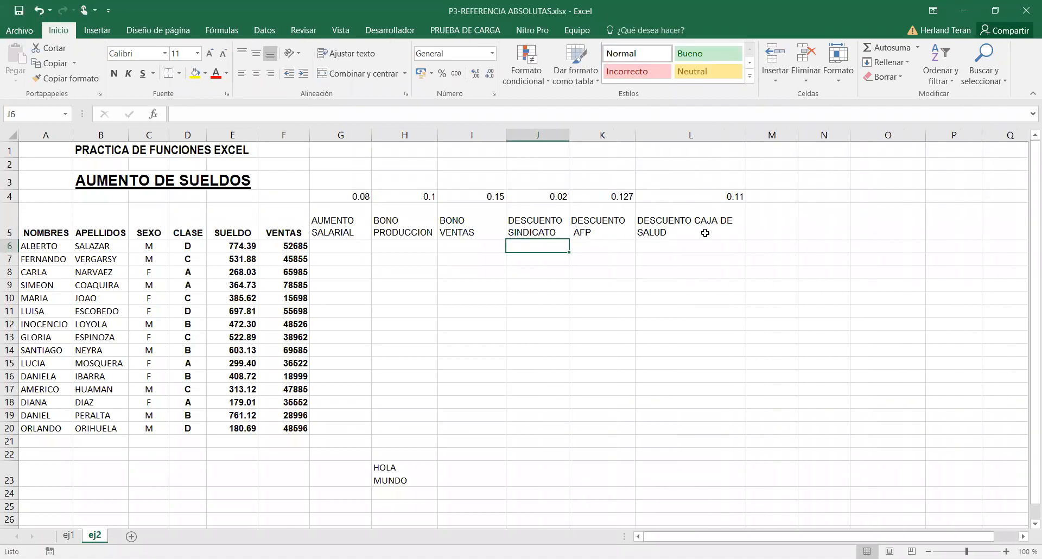
click(704, 230)
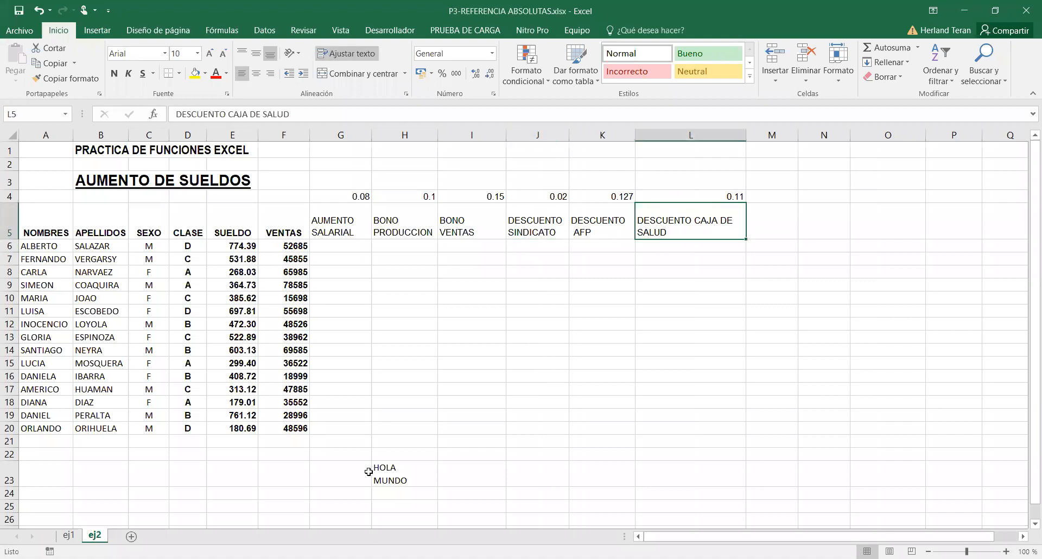
click(394, 481)
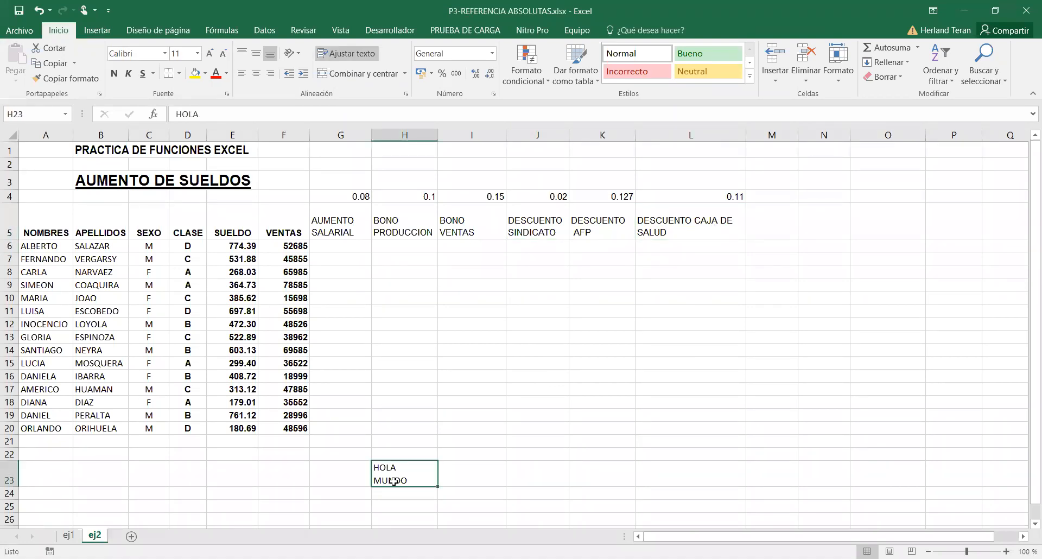
key(Delete)
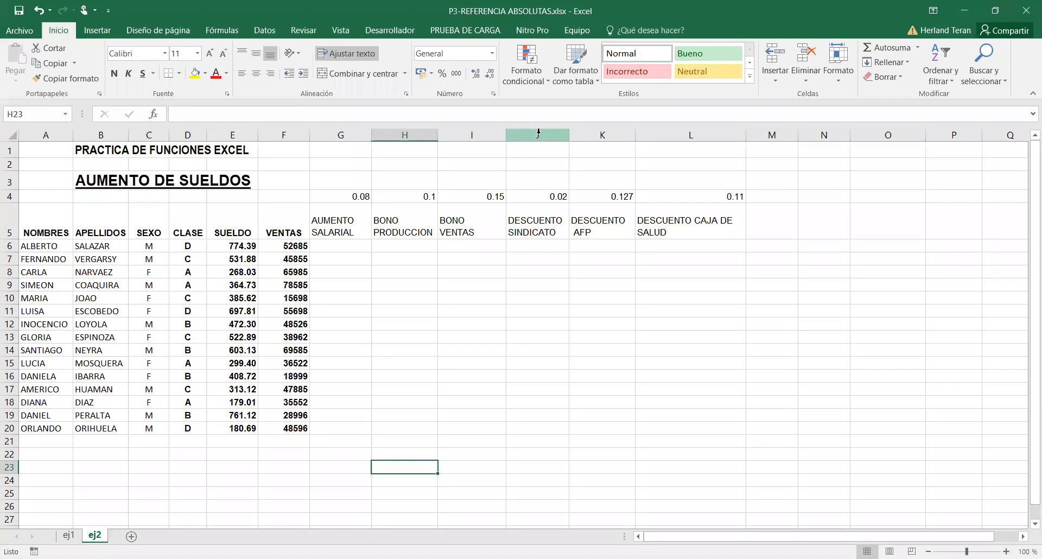
Step: Insert a column before DESCUENTO SINDICATO and enter the heading TOTAL A PAGAR in J5, with A PAGAR on a second line
click(539, 134)
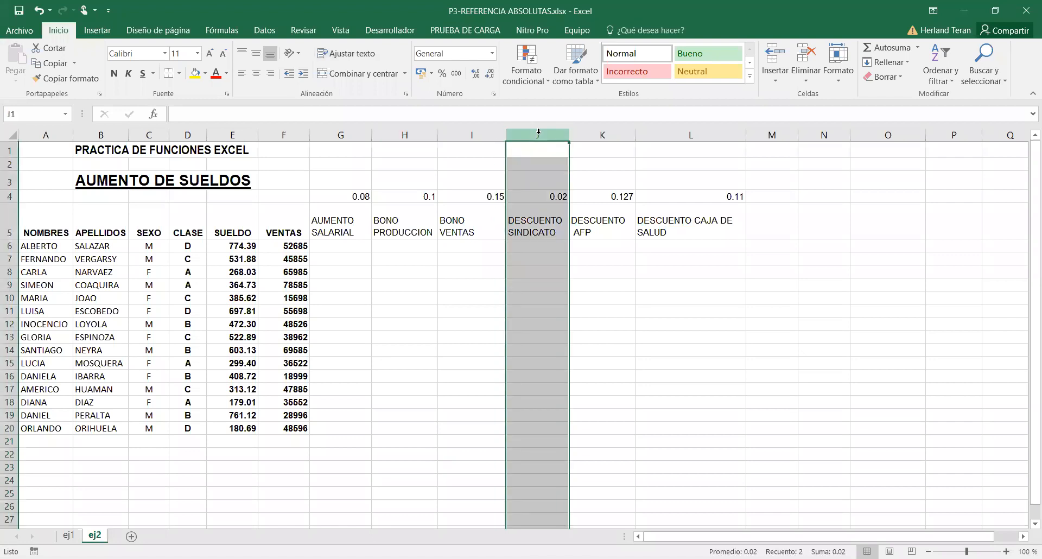
right_click(539, 135)
click(611, 235)
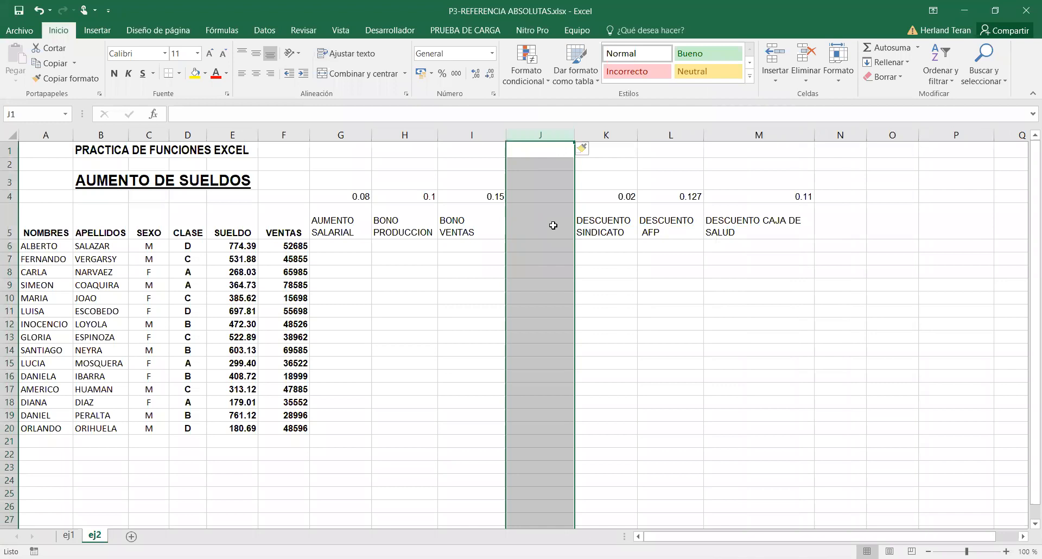
click(551, 225)
text(T)
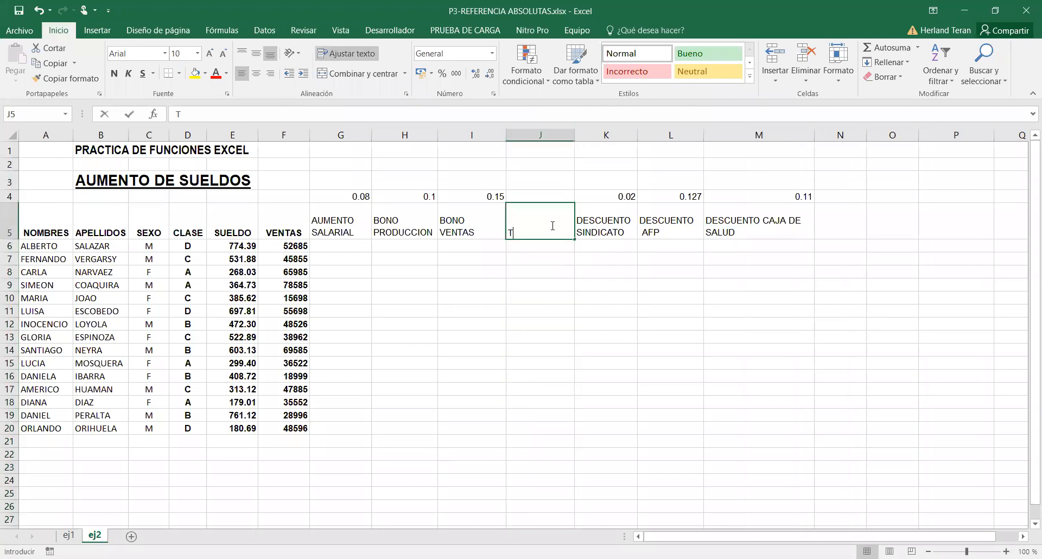
text(OTAL)
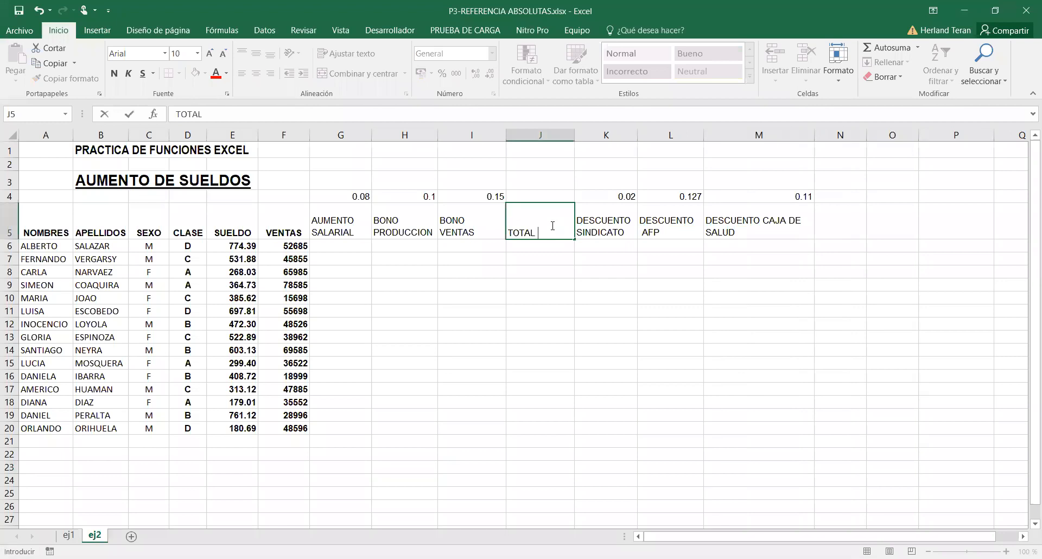
key(alt+Return)
text(A PAGAR)
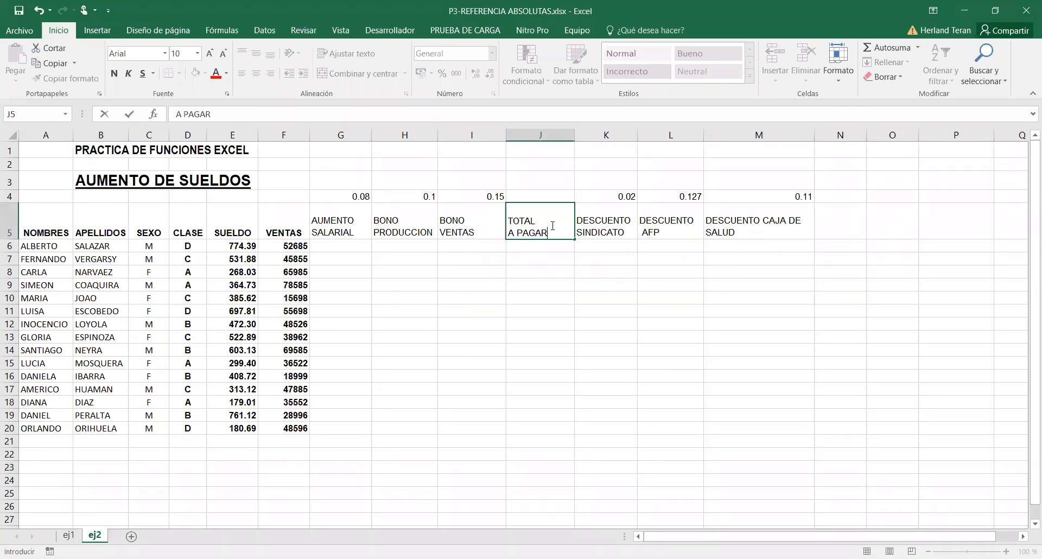
key(Return)
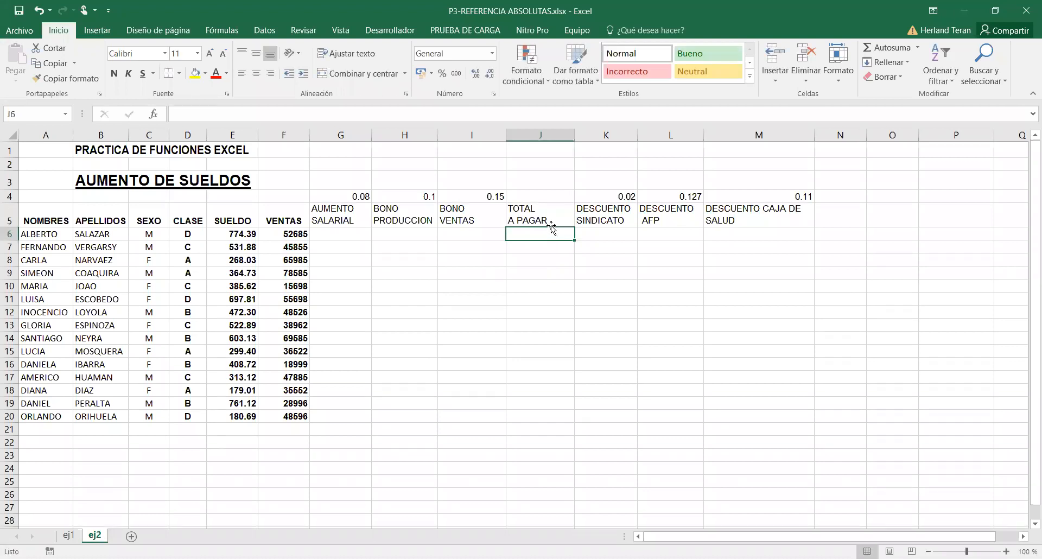
Step: Enter the heading TOTAL DESCUENTOS on two lines in N5 and widen column N to fit it
click(829, 221)
text(TOTAL)
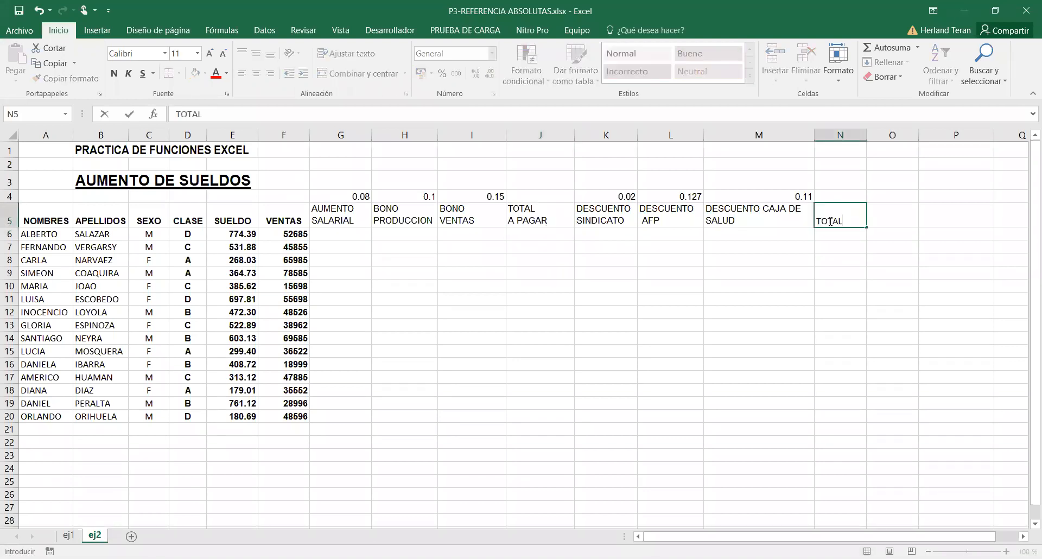
key(alt+Return)
text(DESCUENTOS)
key(Return)
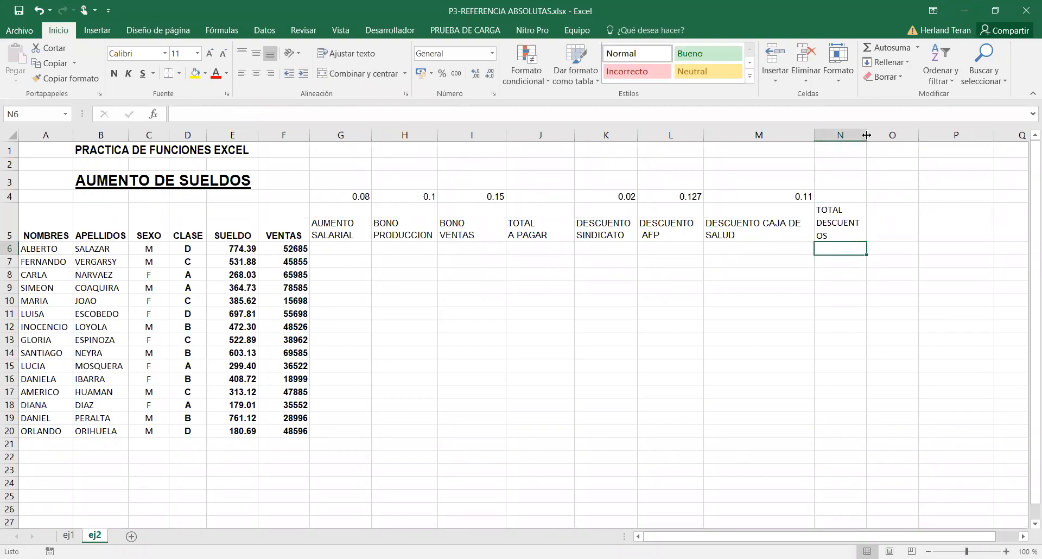
drag(867, 135, 888, 150)
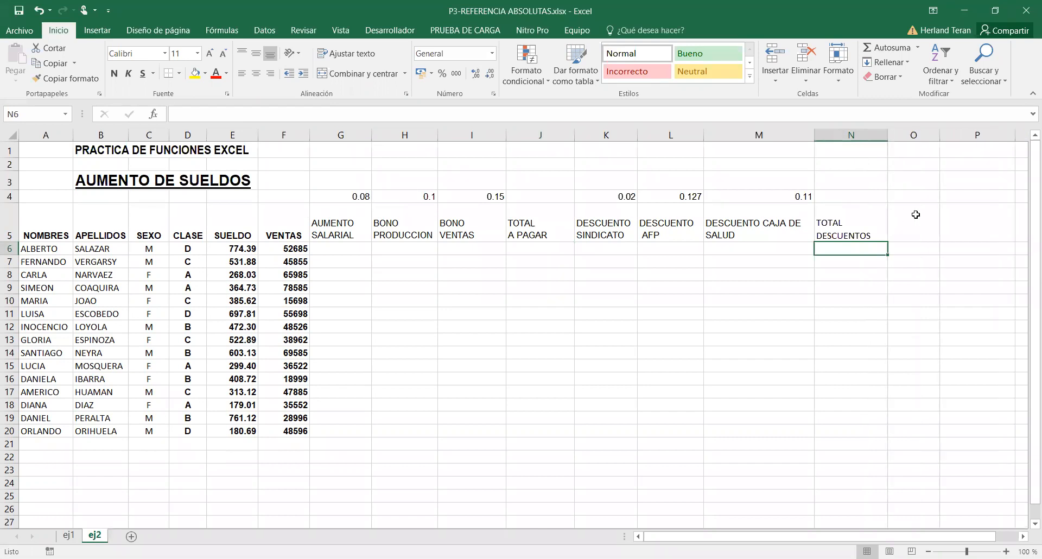
Step: Enter the heading LIQUIDO PAGABLE in O5, with PAGABLE on a second line of the cell
click(915, 215)
text(LI)
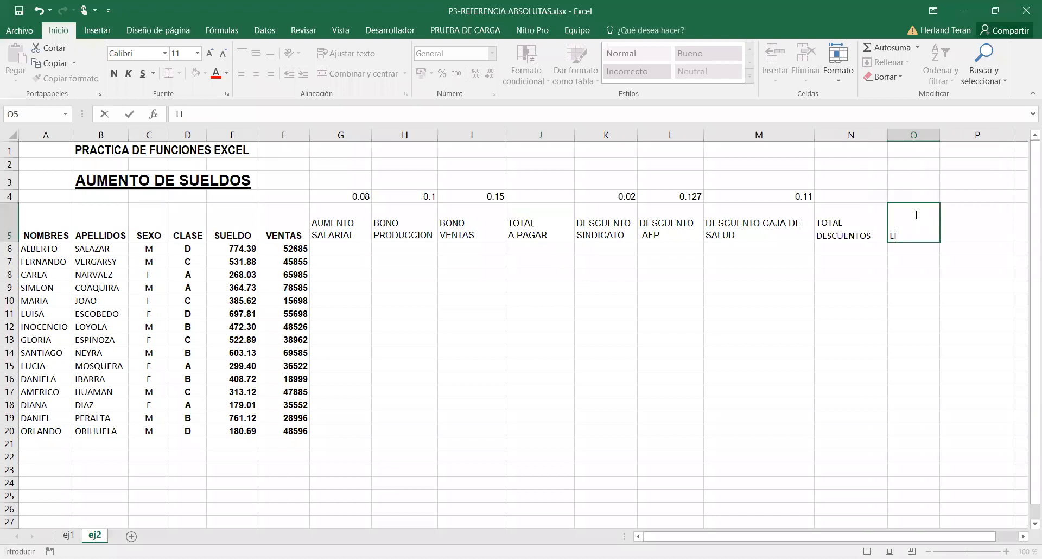
text(QUIDO)
key(alt+Return)
text(PAGABLE)
key(Return)
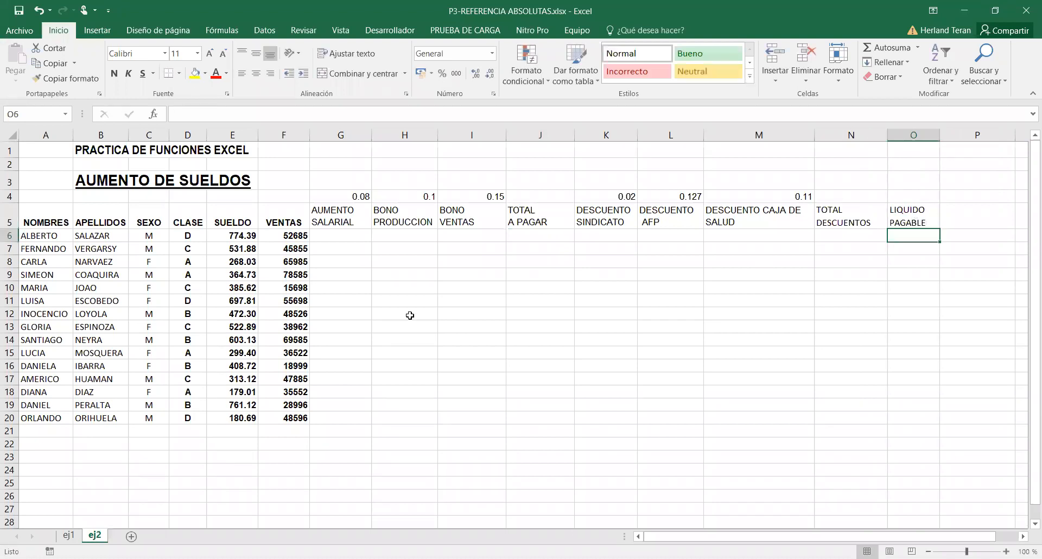
Step: Calculate the first employee's AUMENTO SALARIAL in G6 with the formula =E6*G4
click(358, 240)
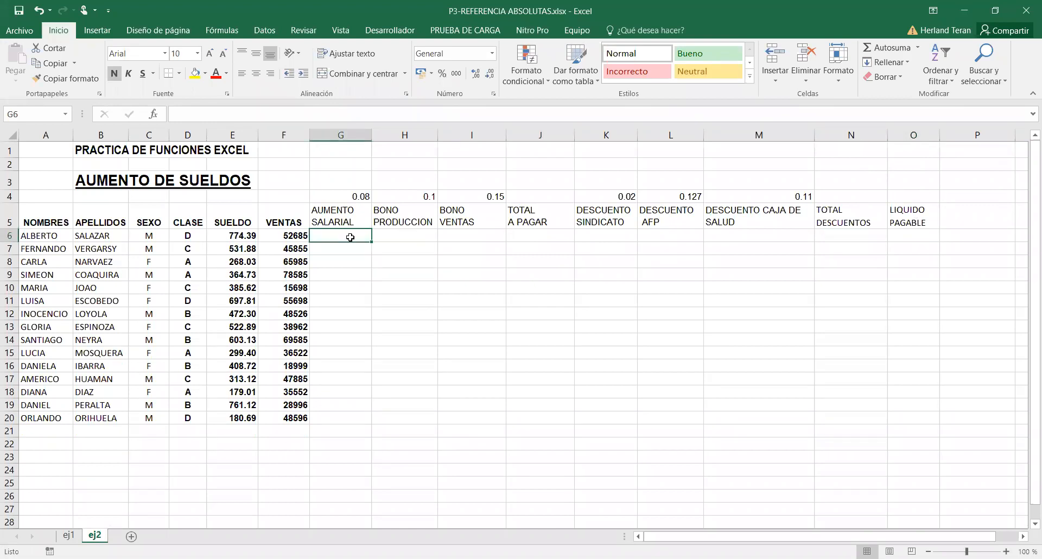
text(=)
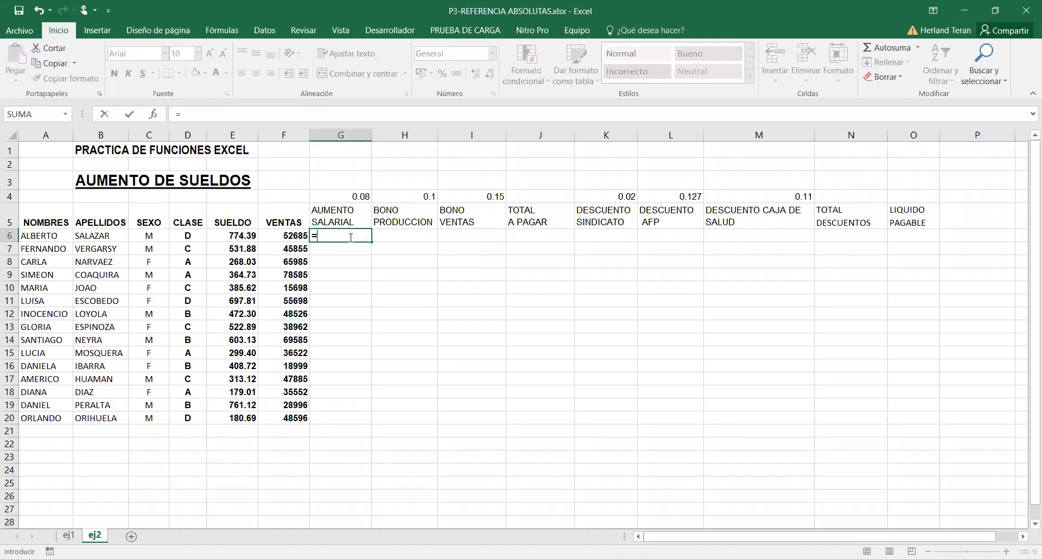
click(230, 237)
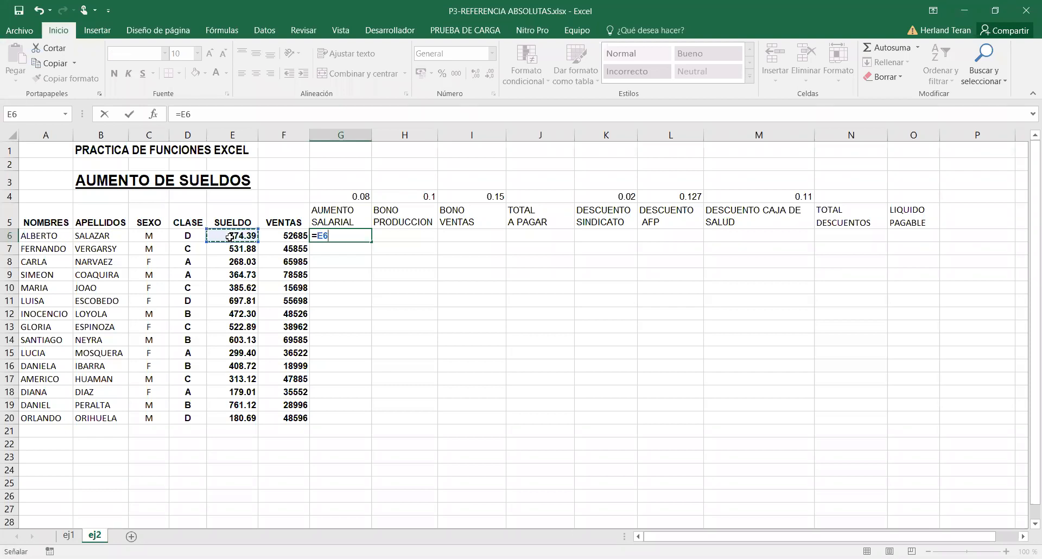
text(*)
click(351, 197)
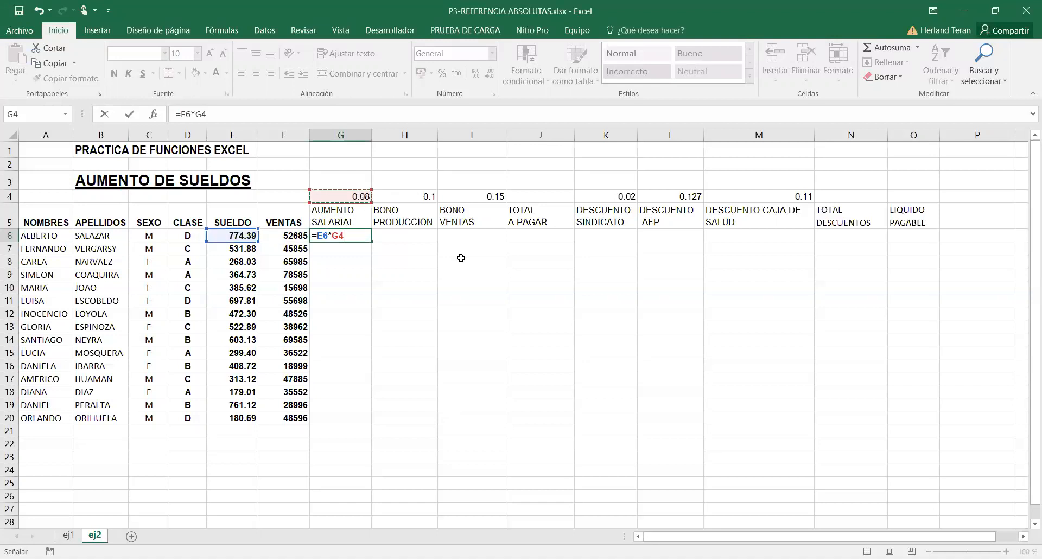
key(Return)
Step: Try filling the relative formula from G6 down to G20 and inspect the cell references in G6 and G7
click(358, 234)
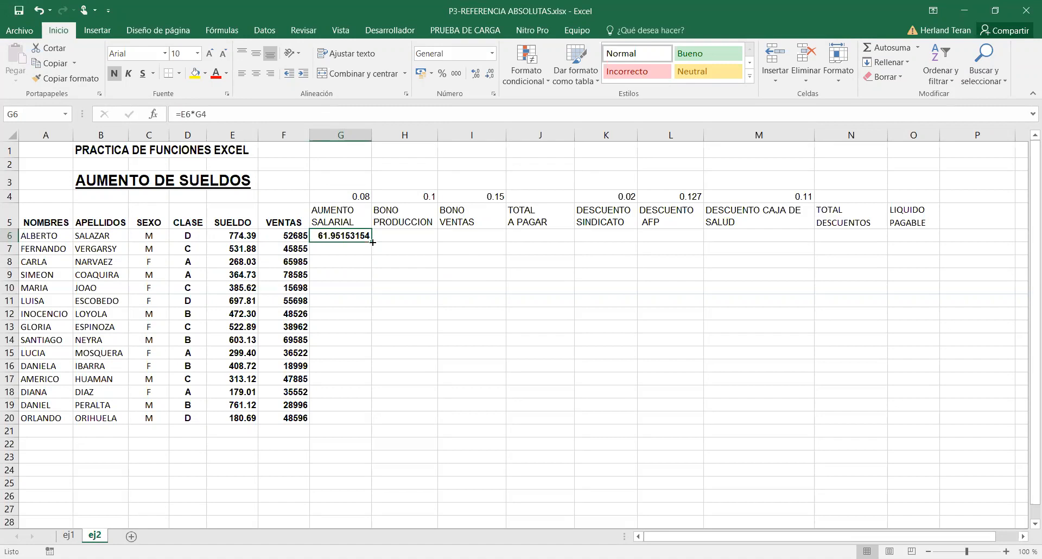
drag(373, 243, 367, 421)
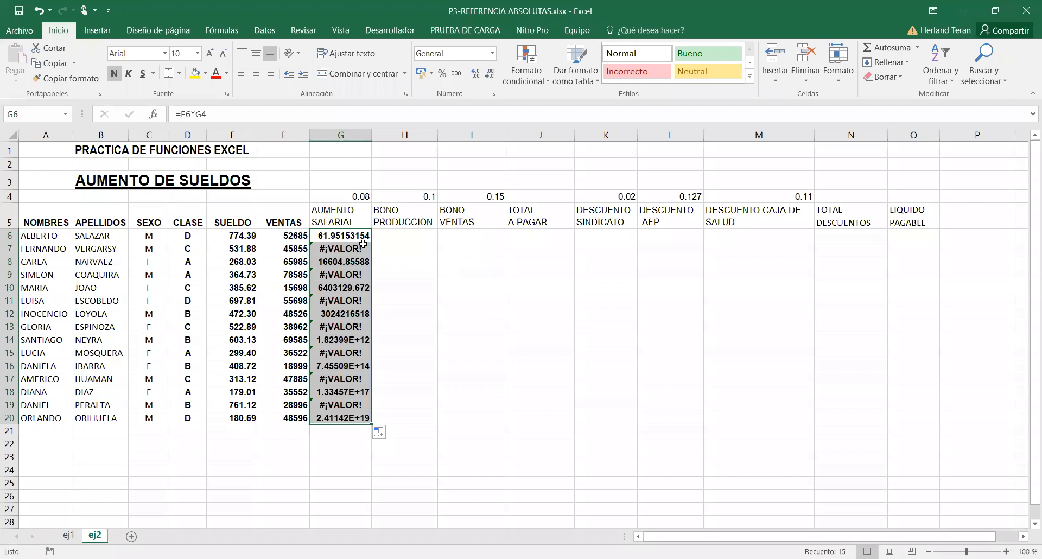
double_click(346, 234)
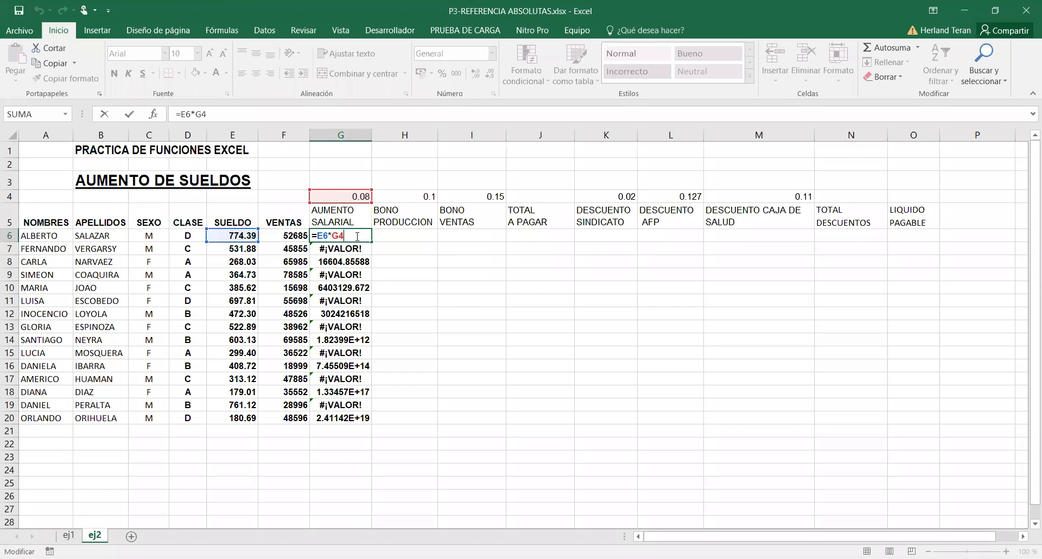
key(Return)
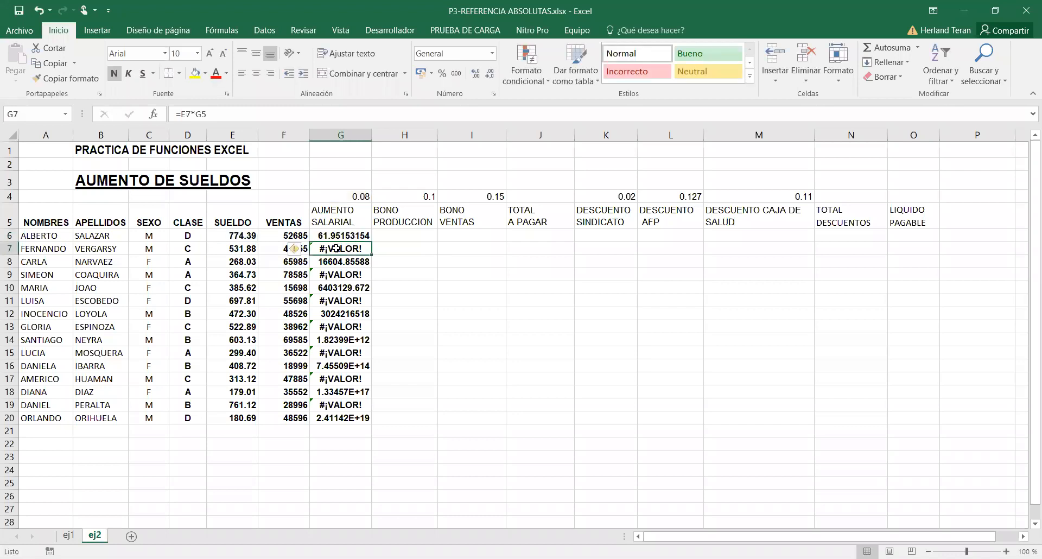
double_click(336, 248)
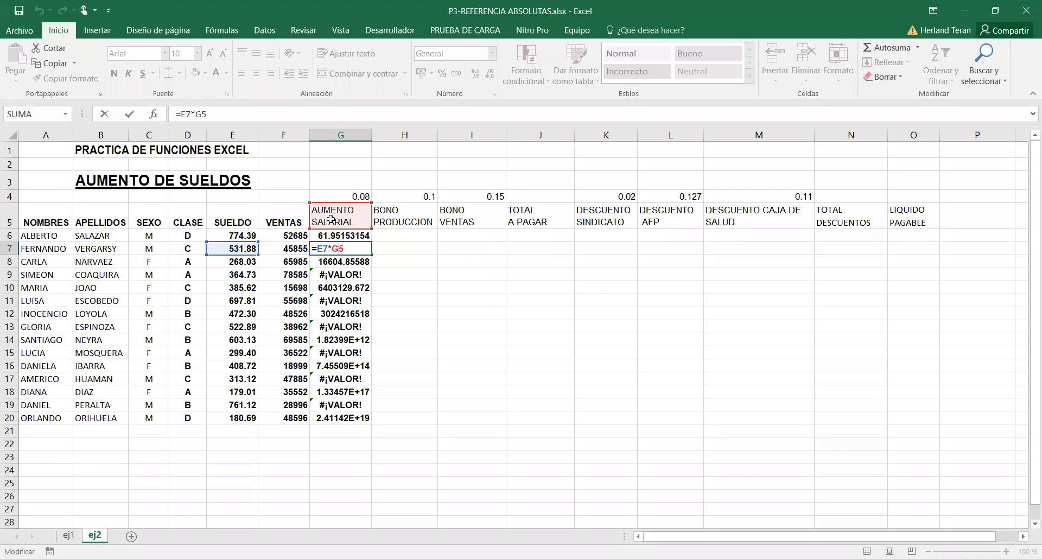
key(Return)
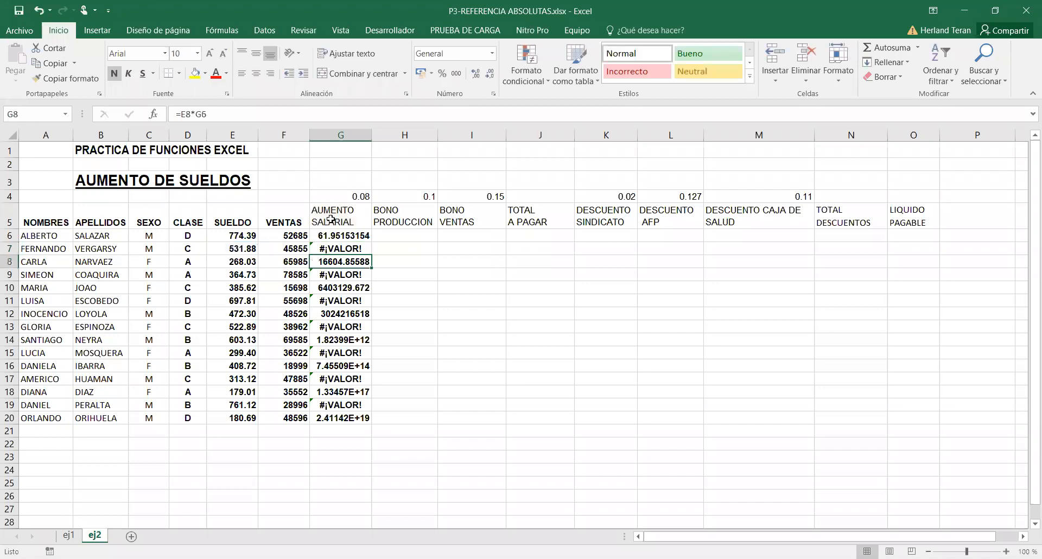
Step: Undo the fill of the AUMENTO SALARIAL formula below G6
key(ctrl+z)
key(ctrl+z)
key(ctrl+z)
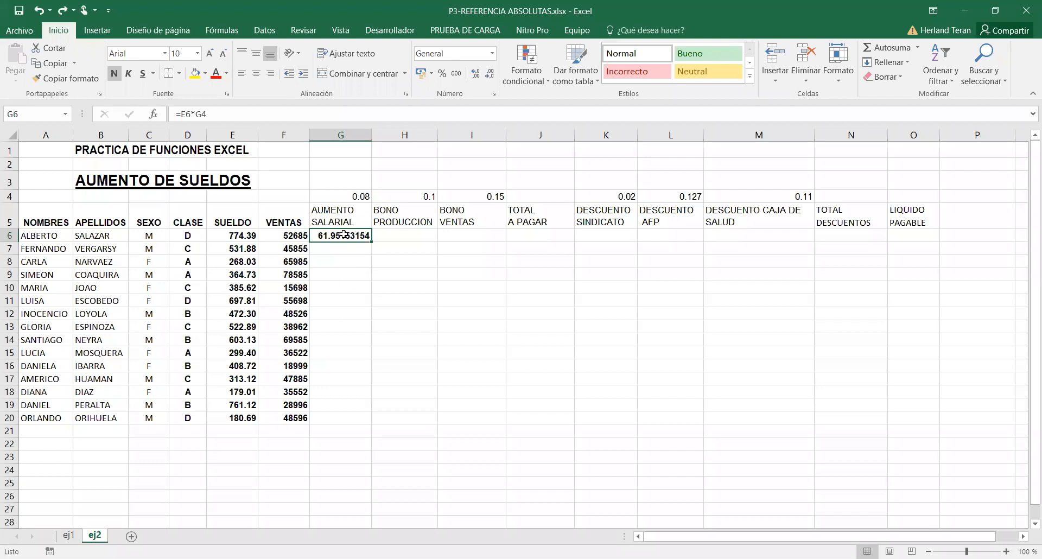
Step: Make the rate reference in G6 absolute so the formula reads =E6*$G$4
double_click(344, 234)
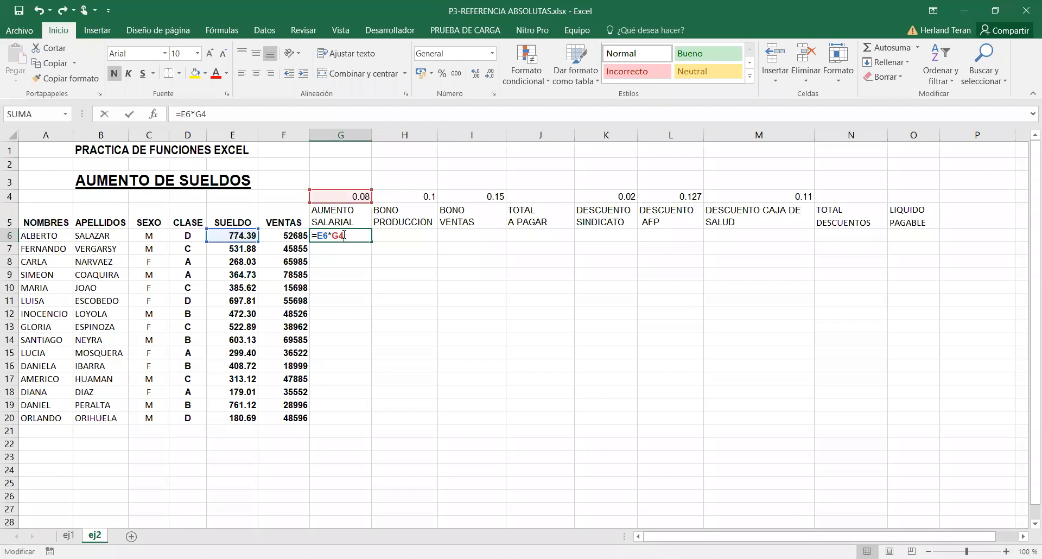
click(331, 234)
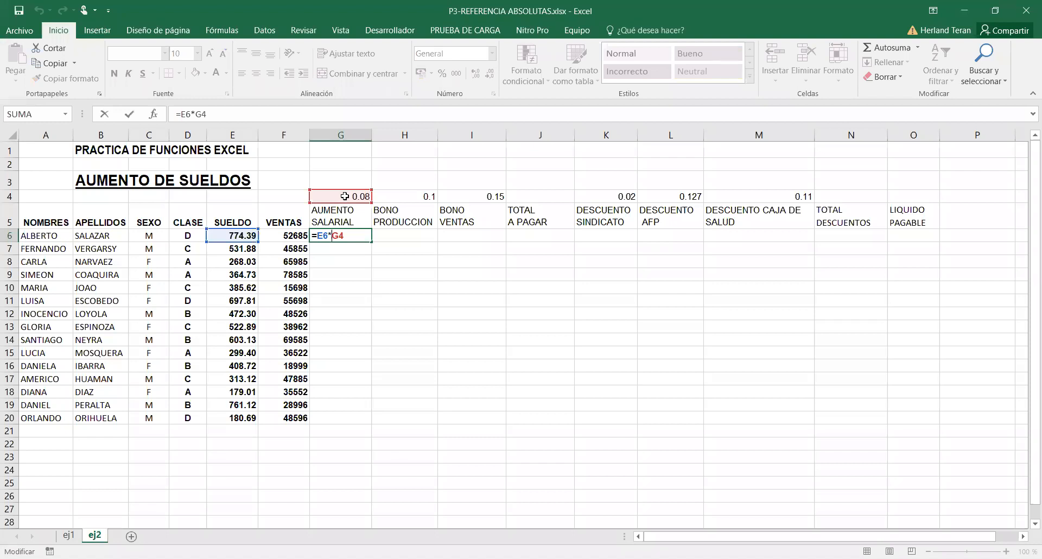
key(F4)
key(F4)
key(F4)
key(F4)
key(F4)
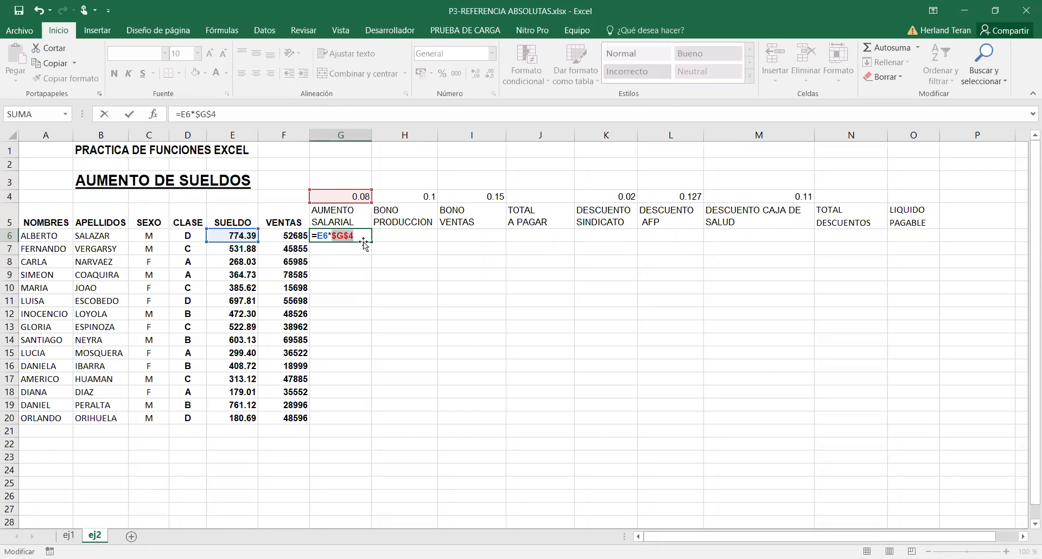
key(Return)
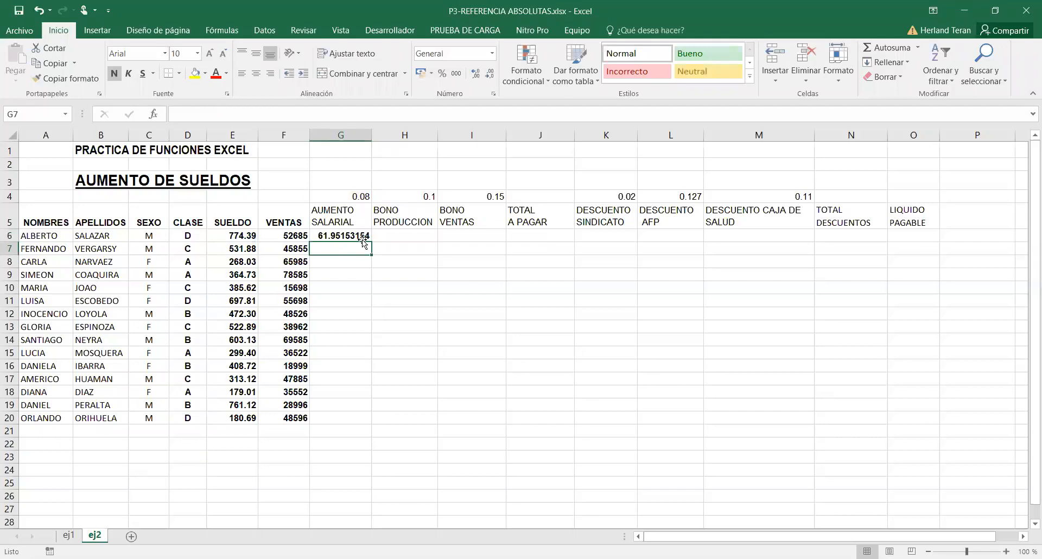
Step: Fill the absolute-reference formula from G6 down to G20 and check the references in G20
click(360, 235)
drag(370, 242, 375, 422)
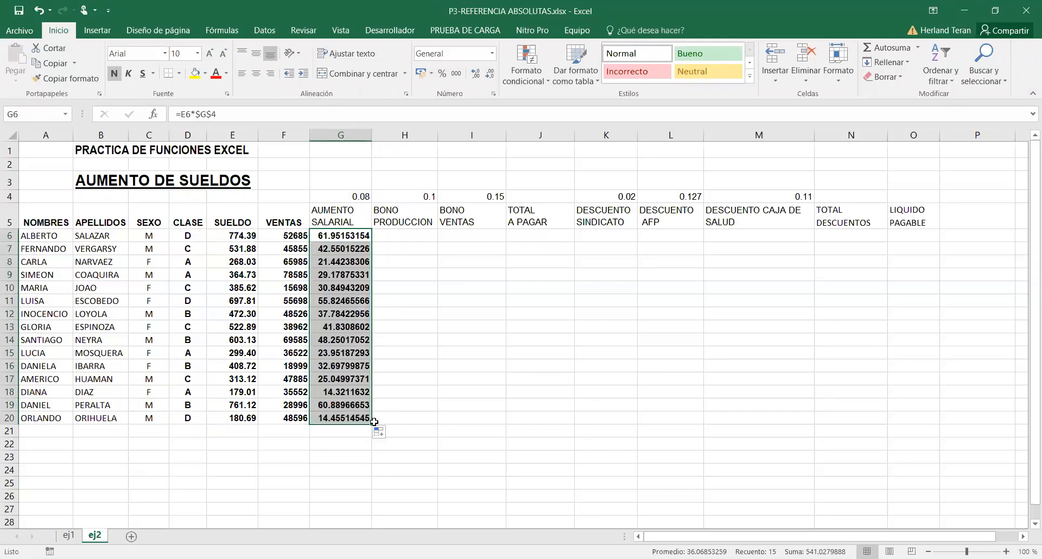
double_click(341, 419)
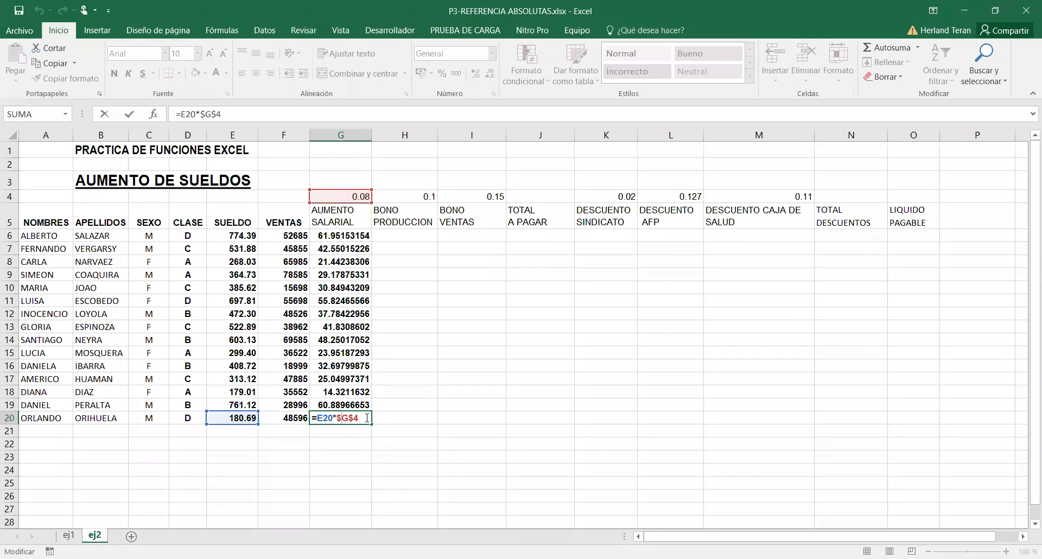
key(Return)
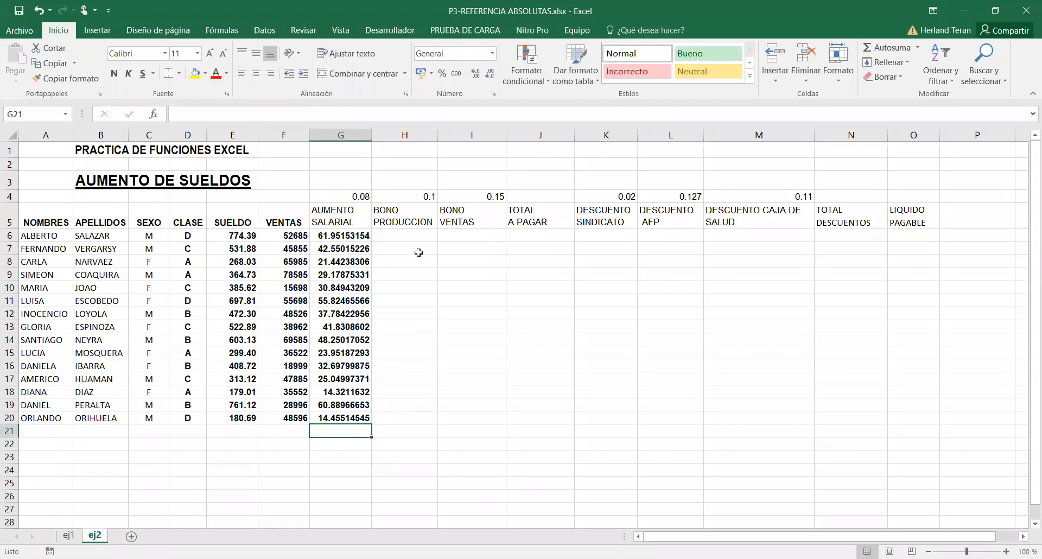
Step: Calculate BONO PRODUCCION in H6 with the formula =E6*$H$4 and fill it down to H20
click(416, 237)
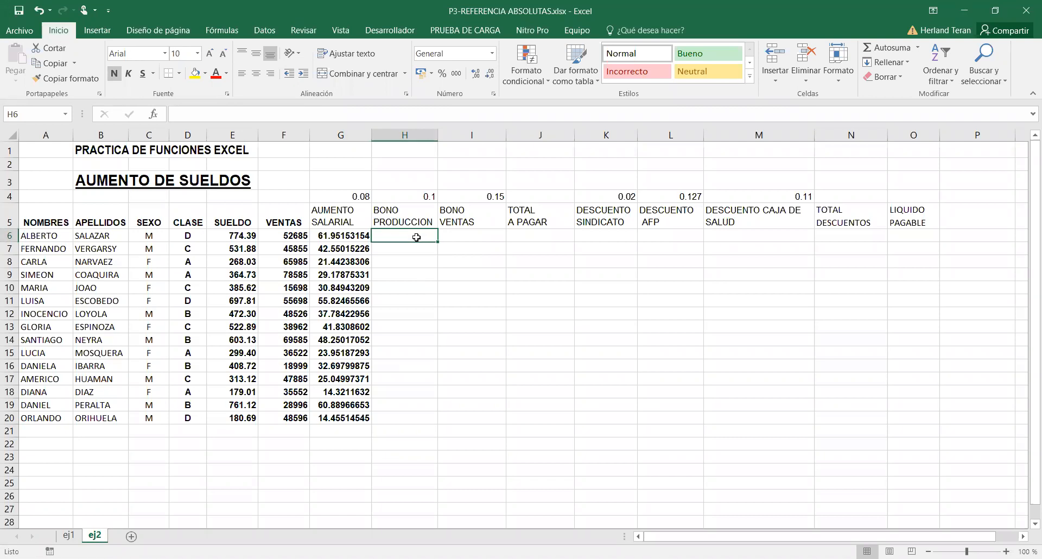
text(=)
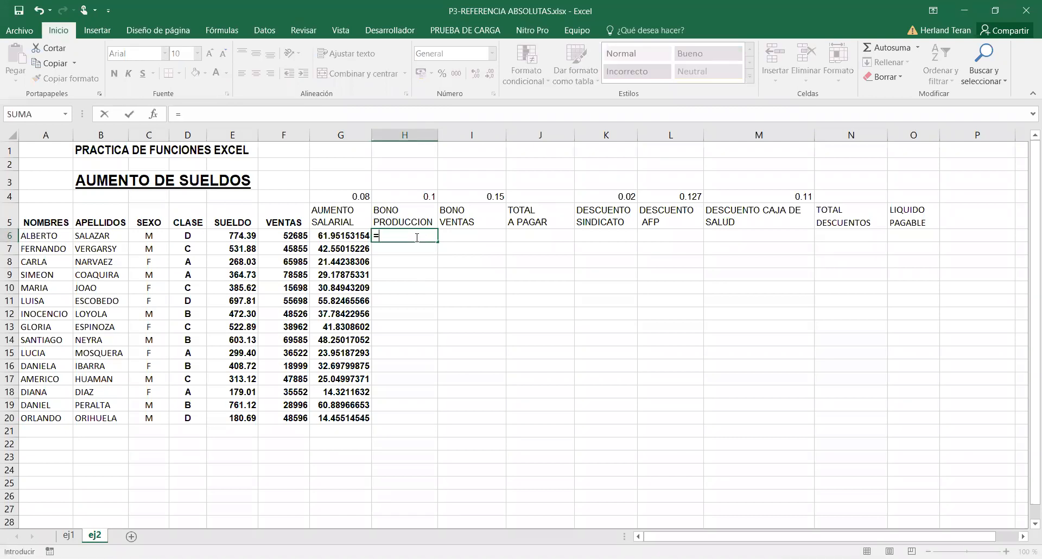
click(225, 235)
text(¿)
key(BackSpace)
text(*)
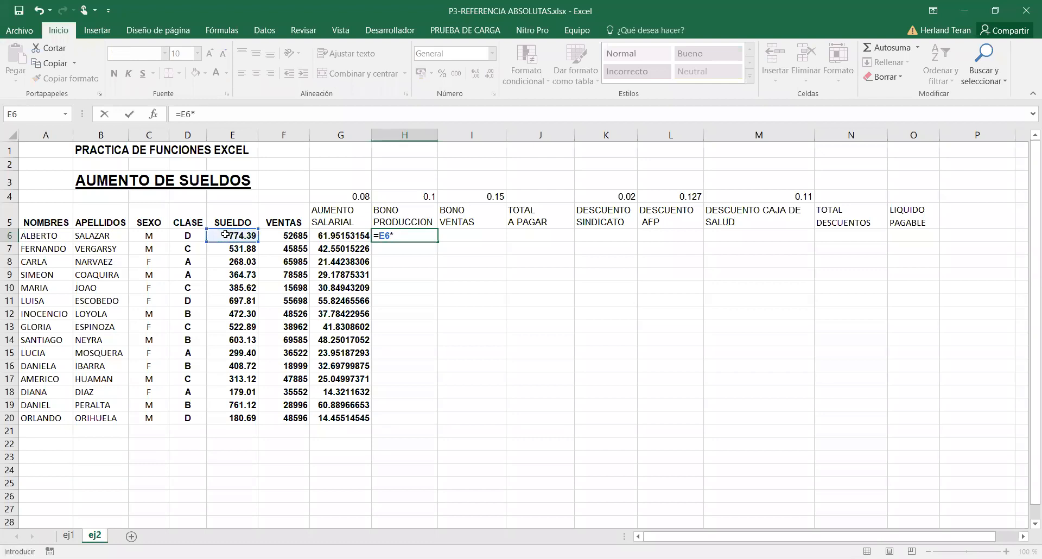
click(403, 197)
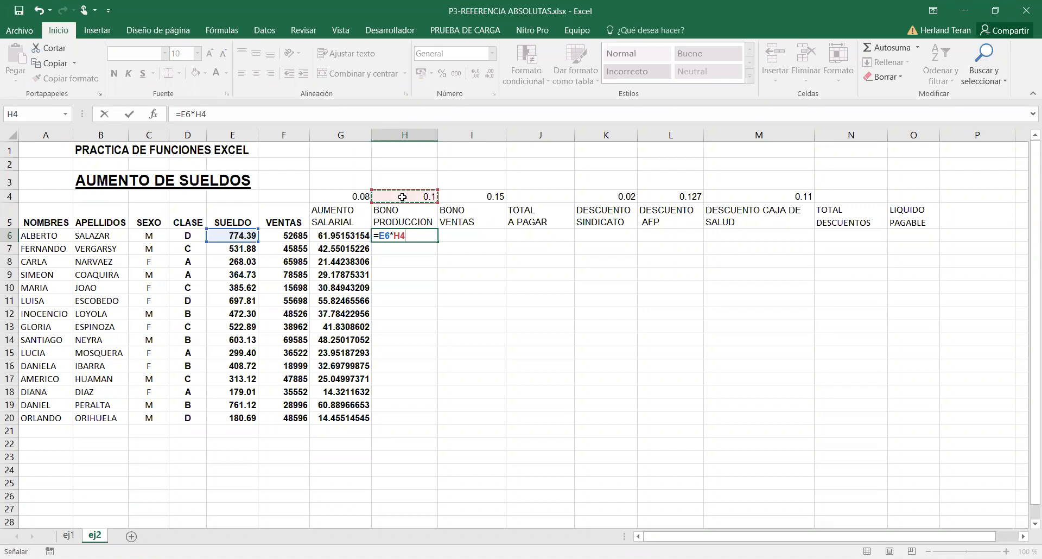
key(Return)
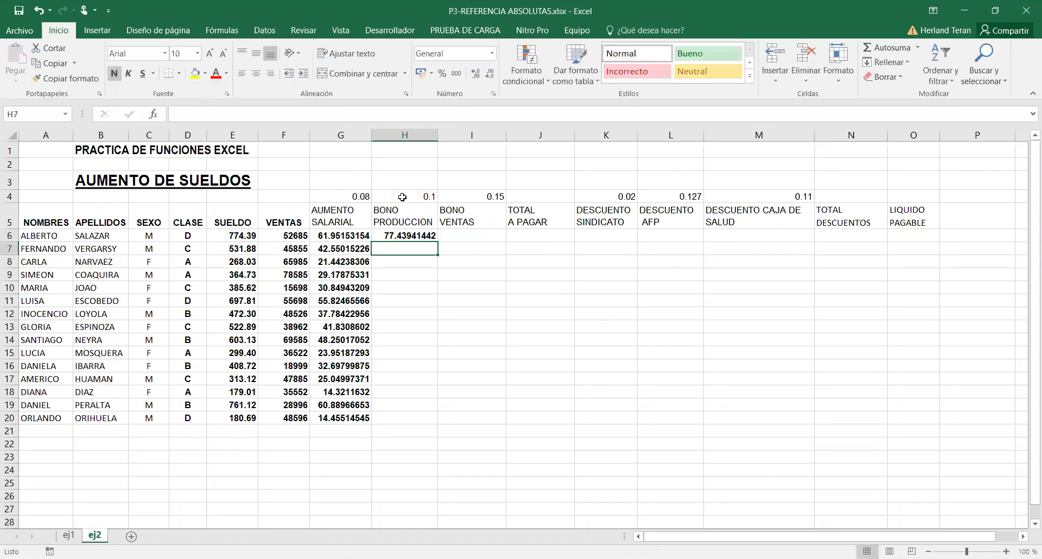
right_click(402, 237)
drag(440, 239, 435, 420)
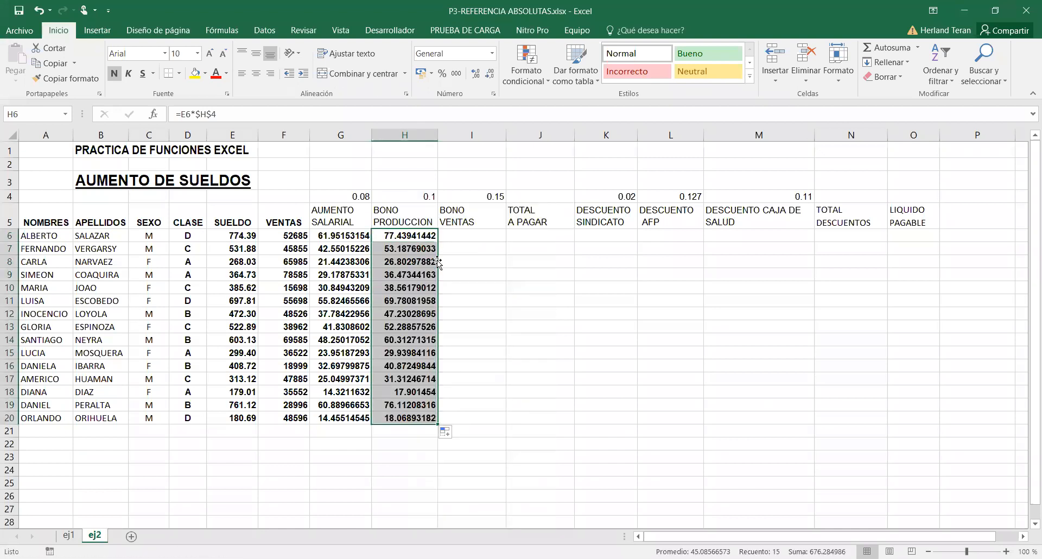
Step: Calculate BONO VENTAS in I6 with the formula =F6*$I$4
click(457, 237)
text())
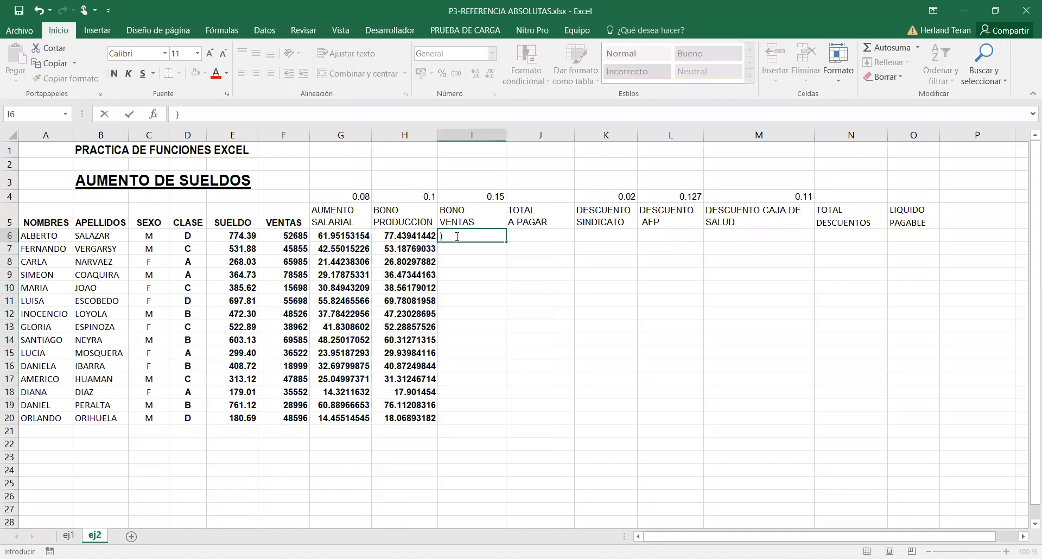
text(?)
text(=)
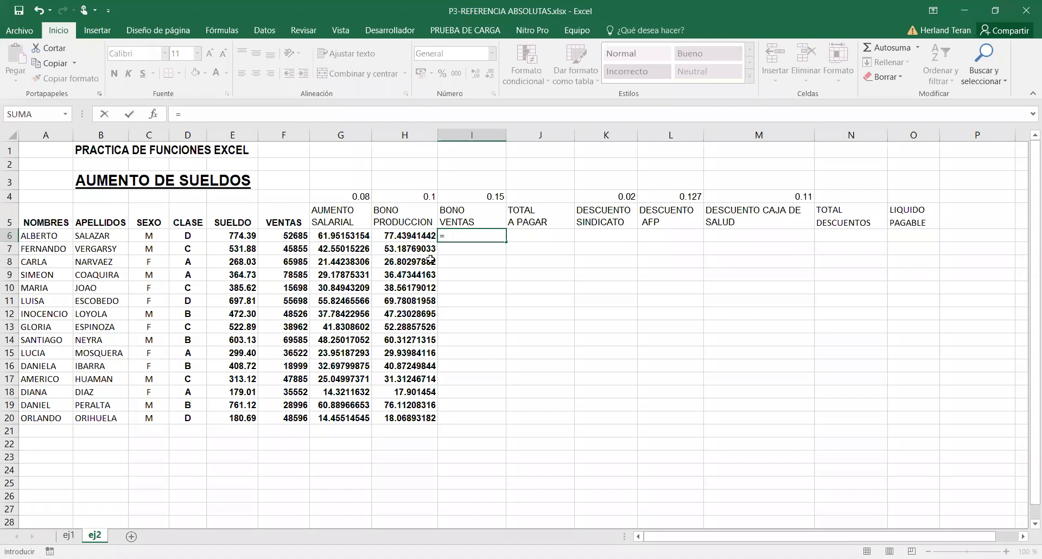
click(288, 236)
text(*)
click(485, 197)
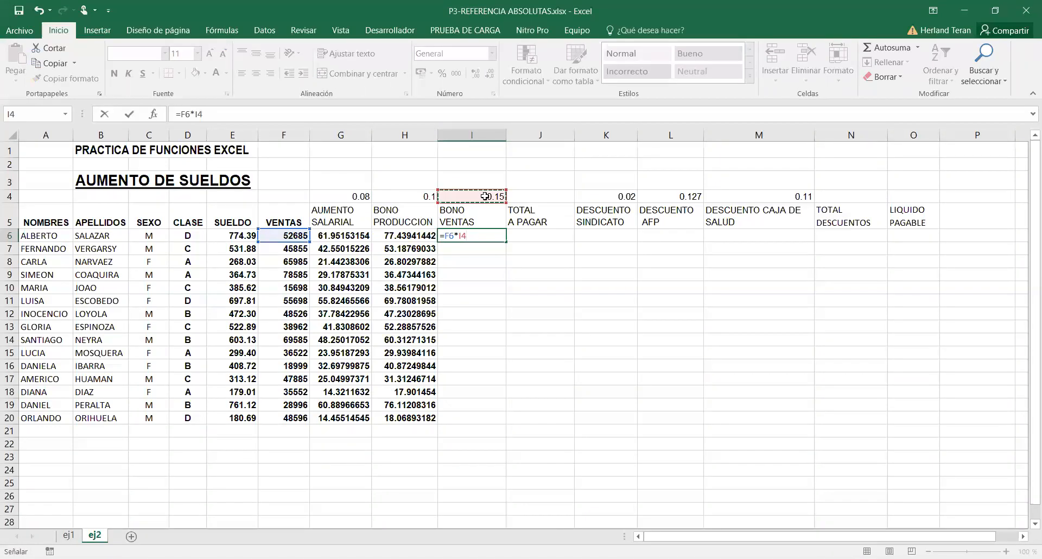
key(F4)
key(Return)
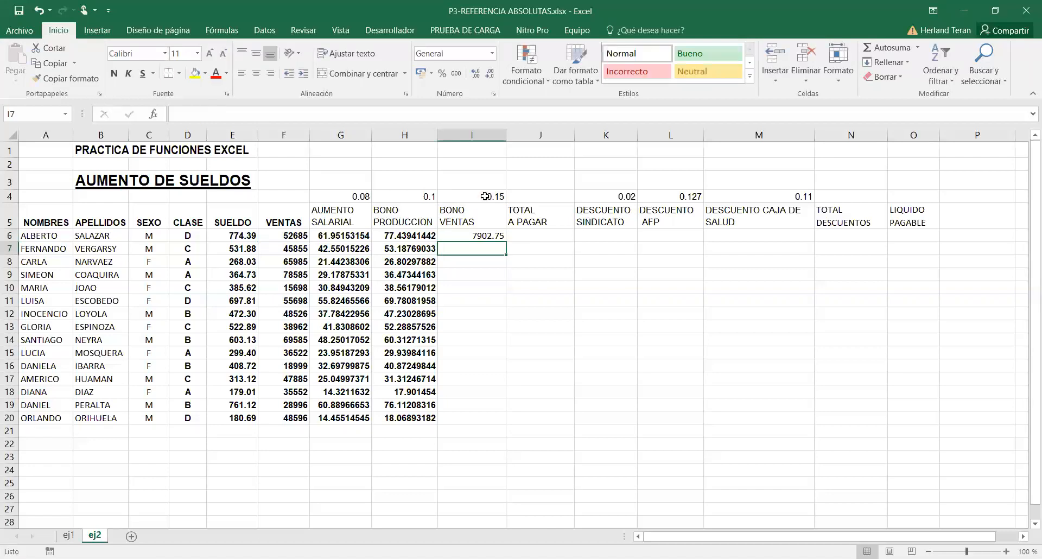
Step: Fill the BONO VENTAS formula from I6 down to I20 and check the references in I20
click(479, 235)
drag(505, 242, 507, 422)
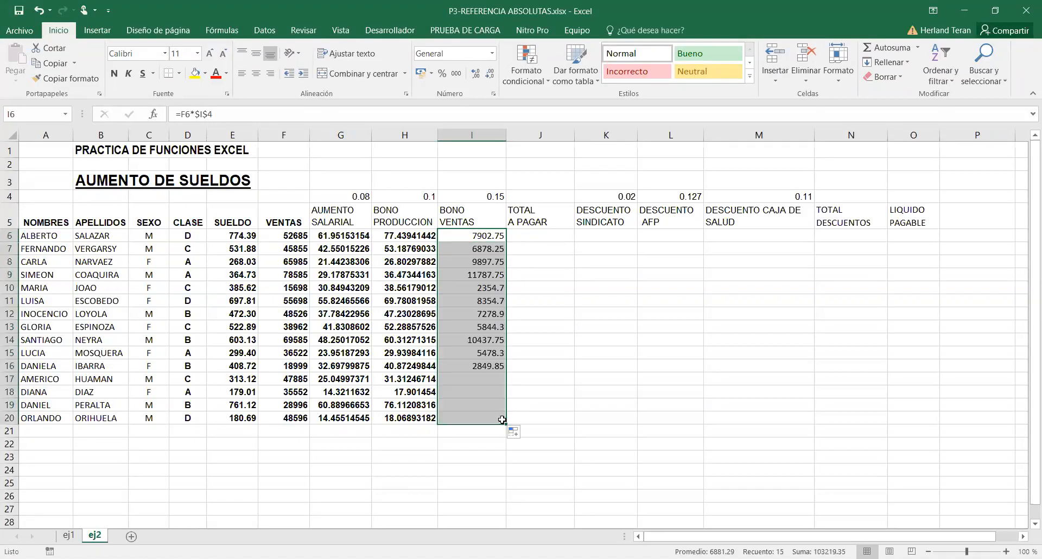
double_click(485, 419)
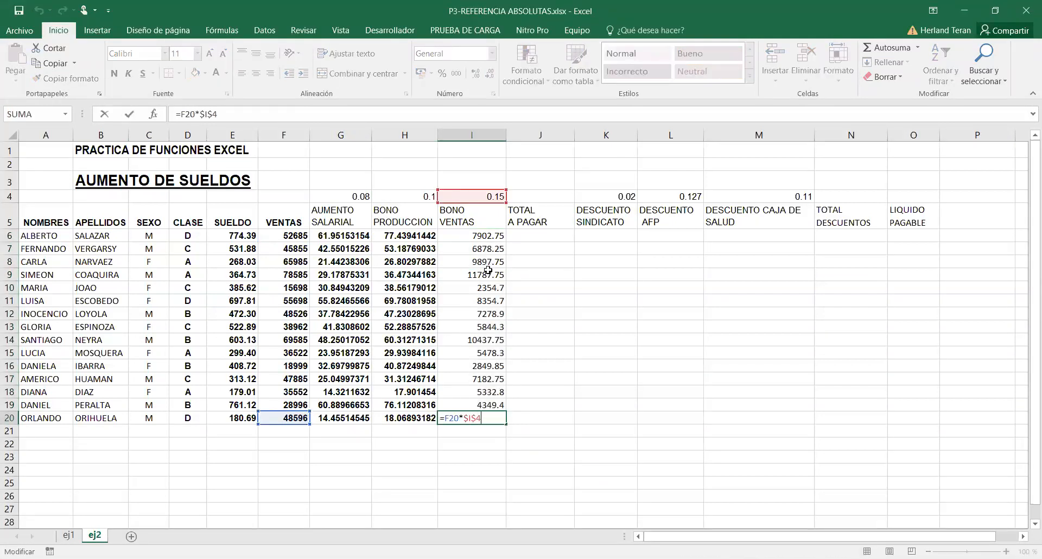
key(Return)
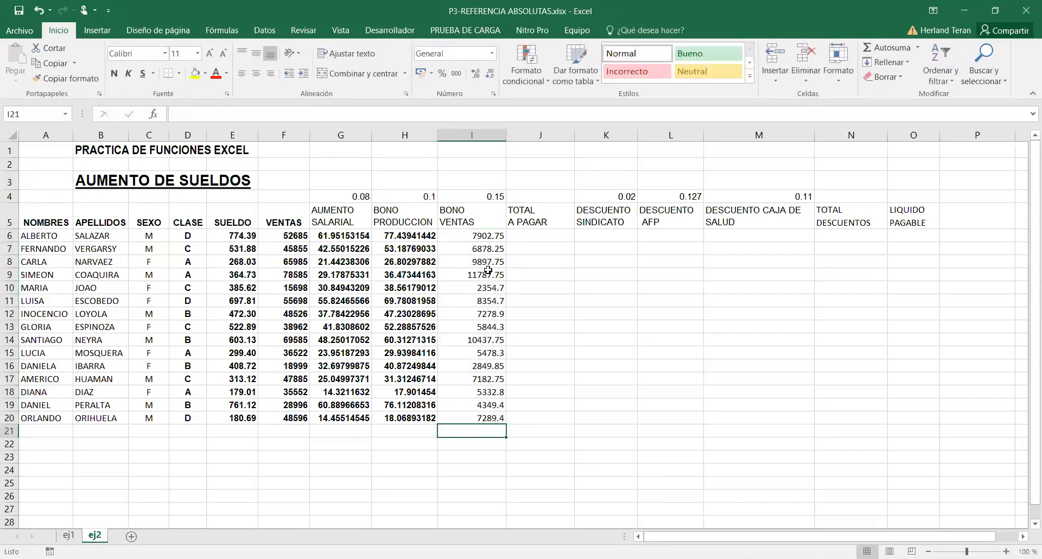
Step: Build the TOTAL A PAGAR formula =E6+G6+H6+I6 in J6, adding salary, raise and both bonuses
click(539, 233)
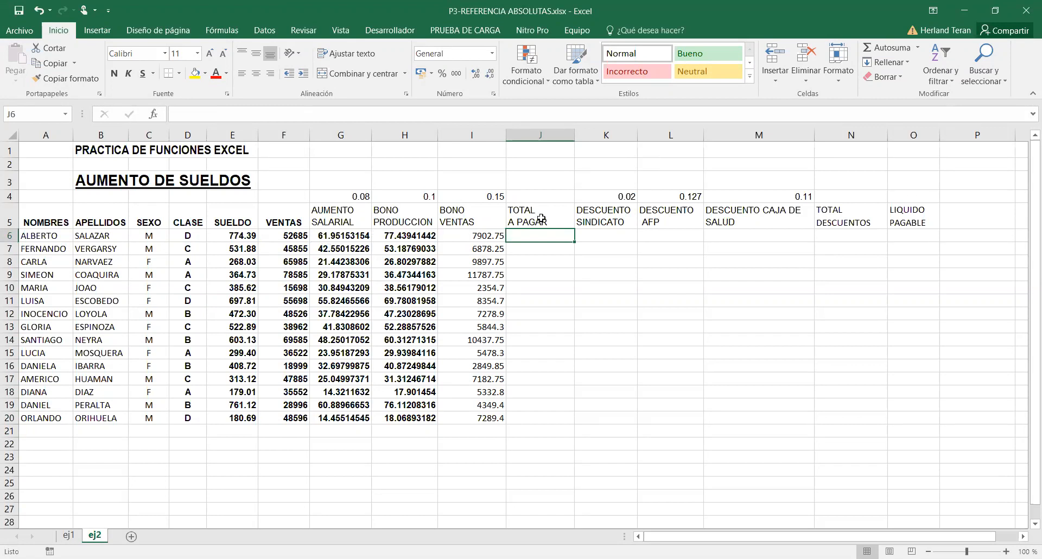
text(=)
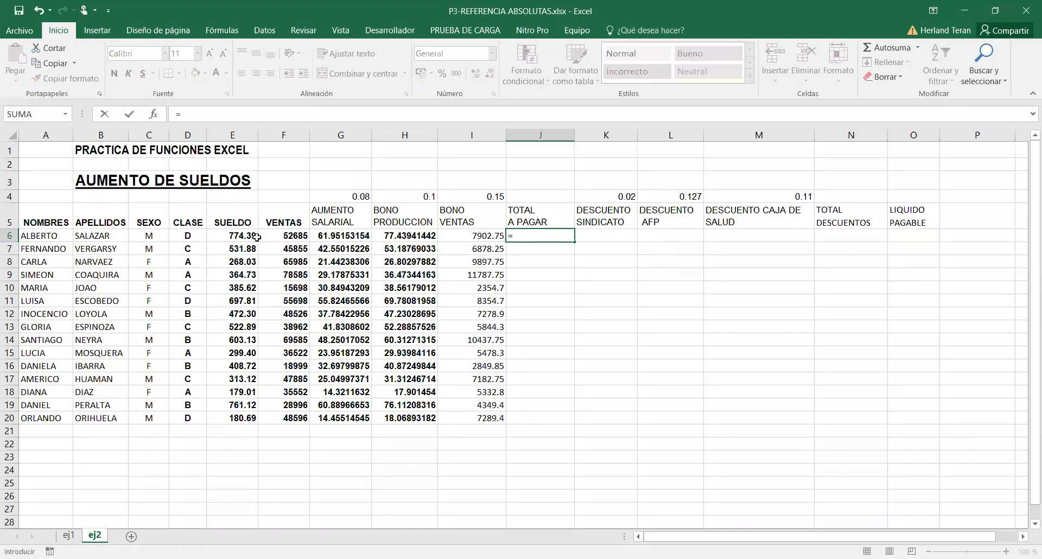
click(250, 235)
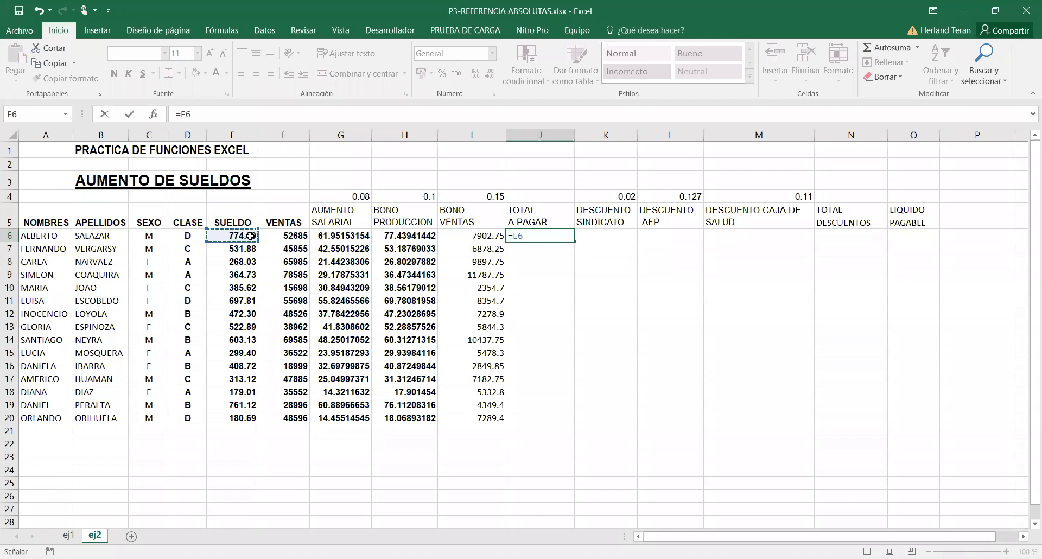
text(*)
click(331, 239)
text(+)
click(400, 239)
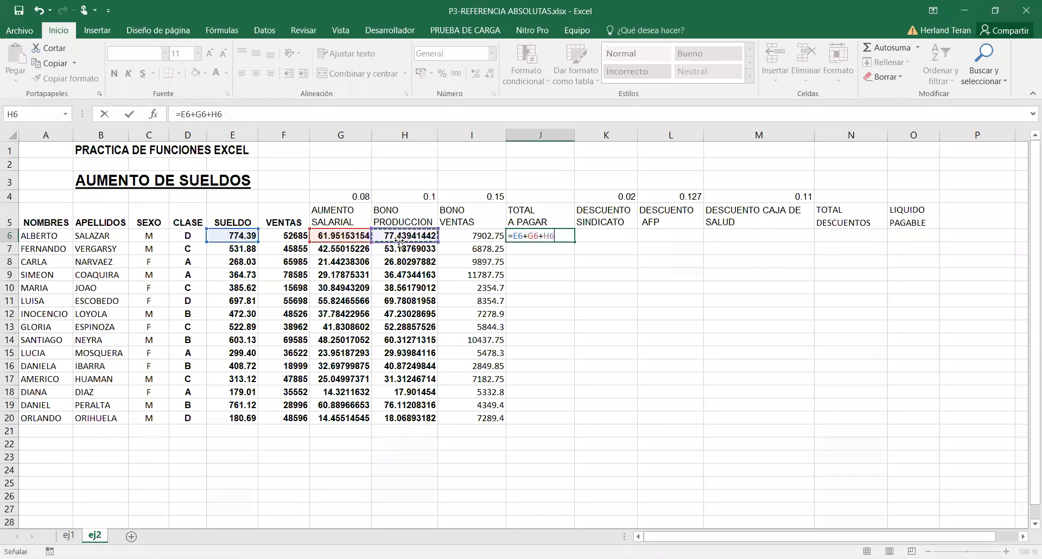
text(+)
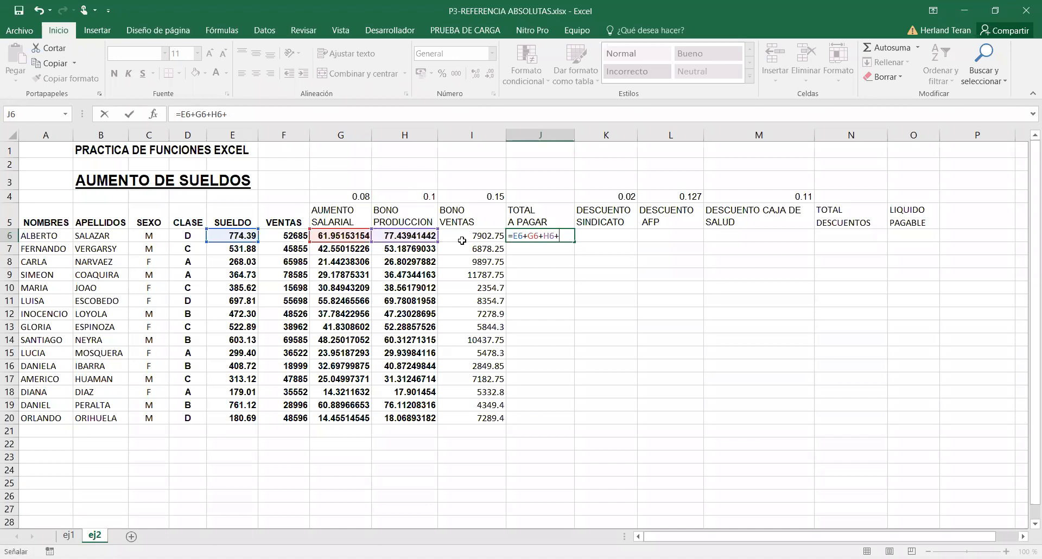
click(462, 240)
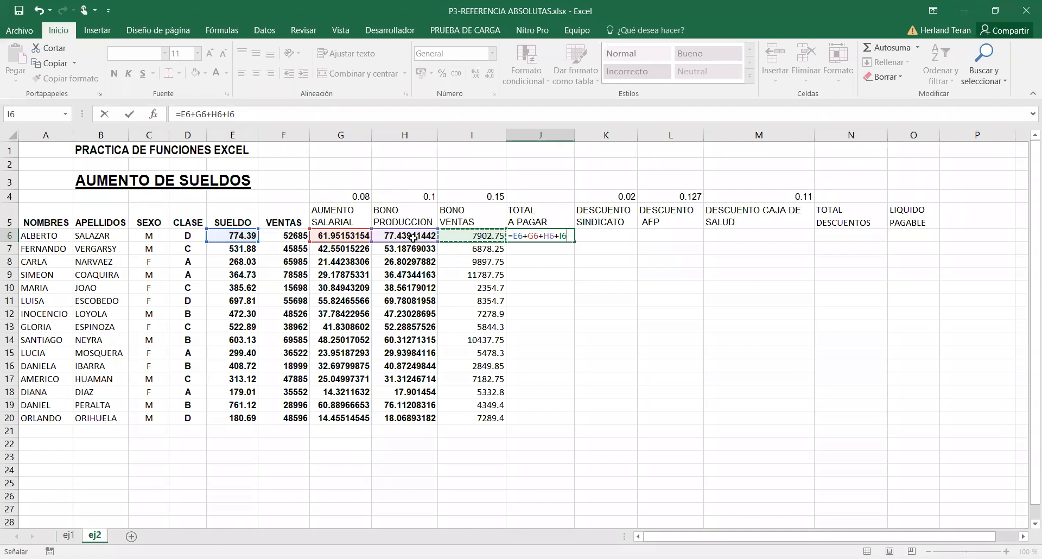
Step: Cycle the I6 reference inside the J6 formula through its absolute and mixed forms back to relative
click(559, 236)
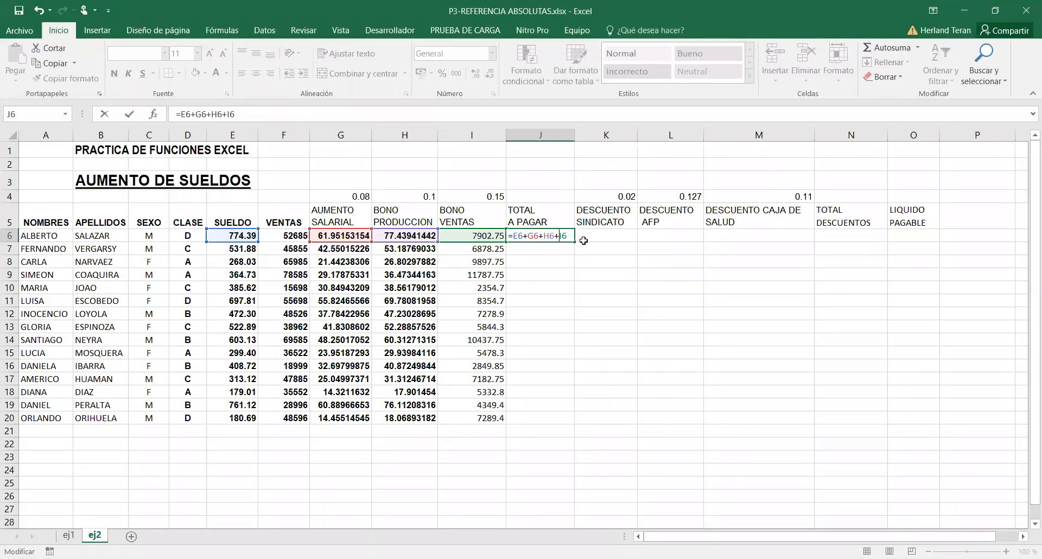
key(F4)
key(F4)
key(F4)
key(F4)
Step: Commit the TOTAL A PAGAR formula, fill it from J6 down to J20 and check the references in J20
key(Return)
click(564, 236)
drag(575, 240, 544, 421)
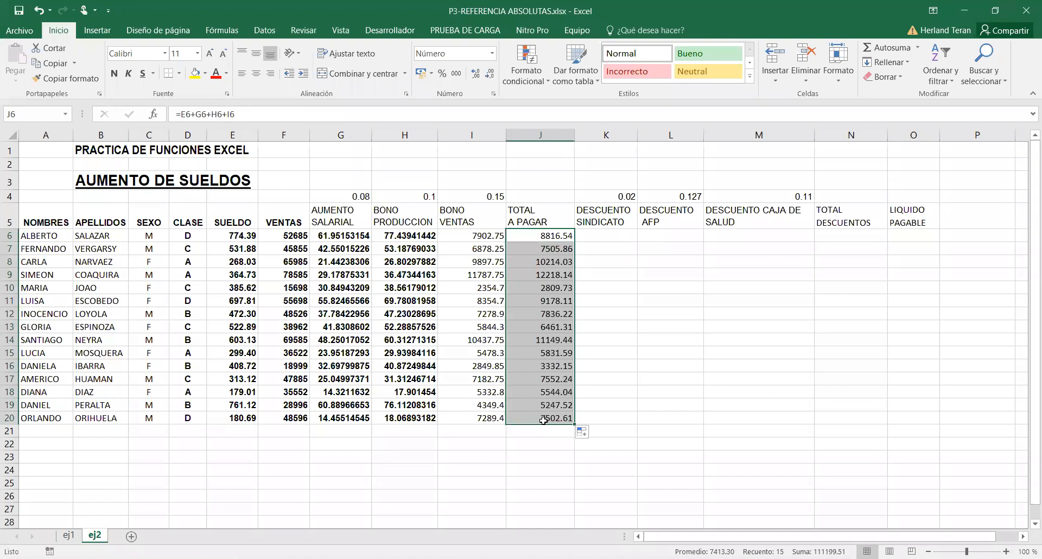
double_click(546, 419)
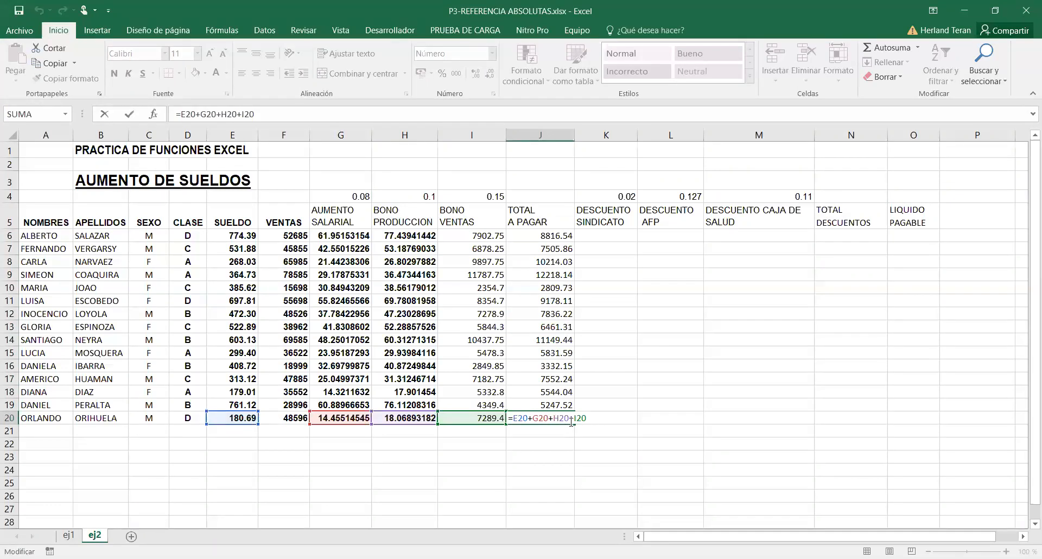
key(Return)
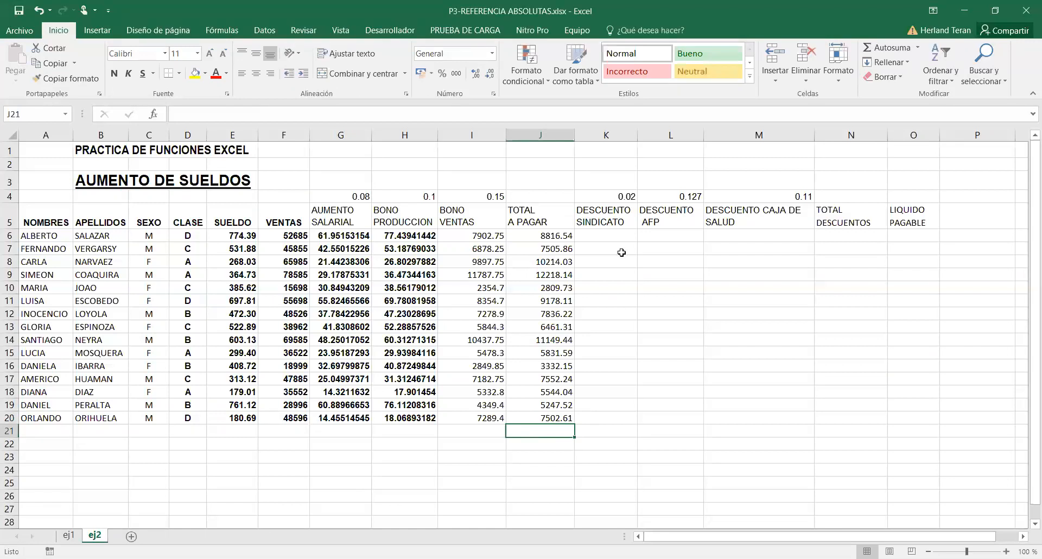
Step: Calculate DESCUENTO SINDICATO in K6 with the formula =J6*$K$4 and fill it down to K20
click(614, 238)
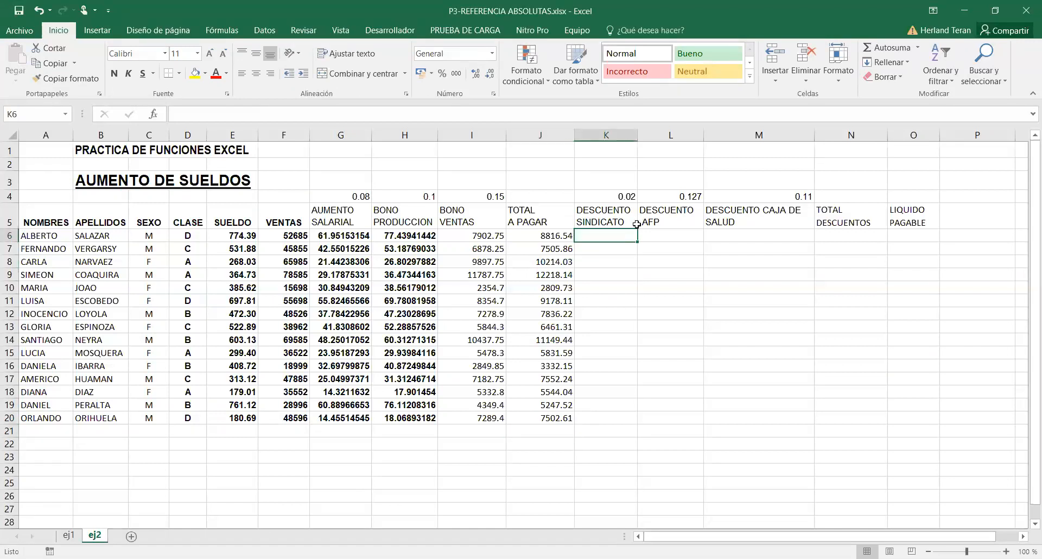
text(=)
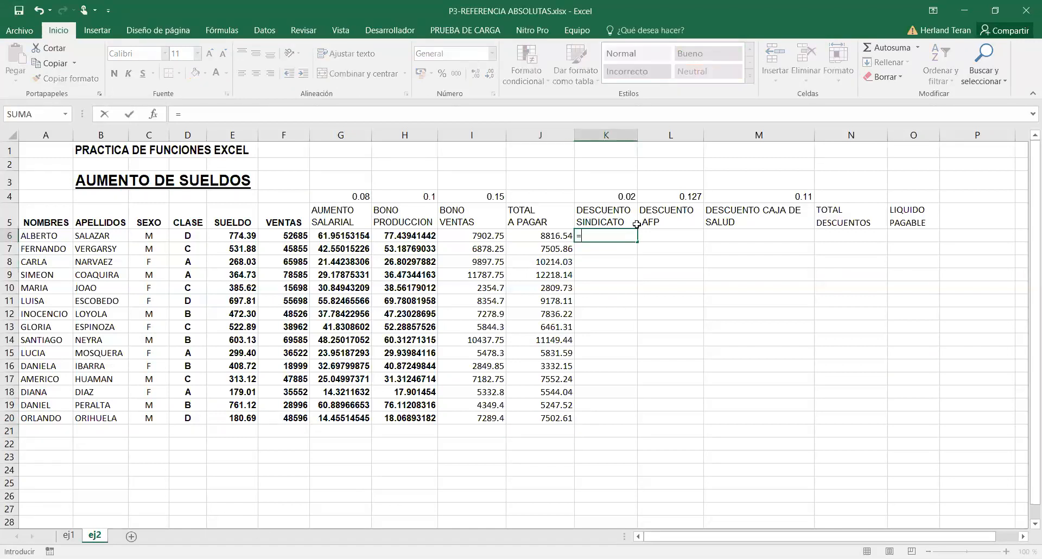
click(550, 235)
text(*)
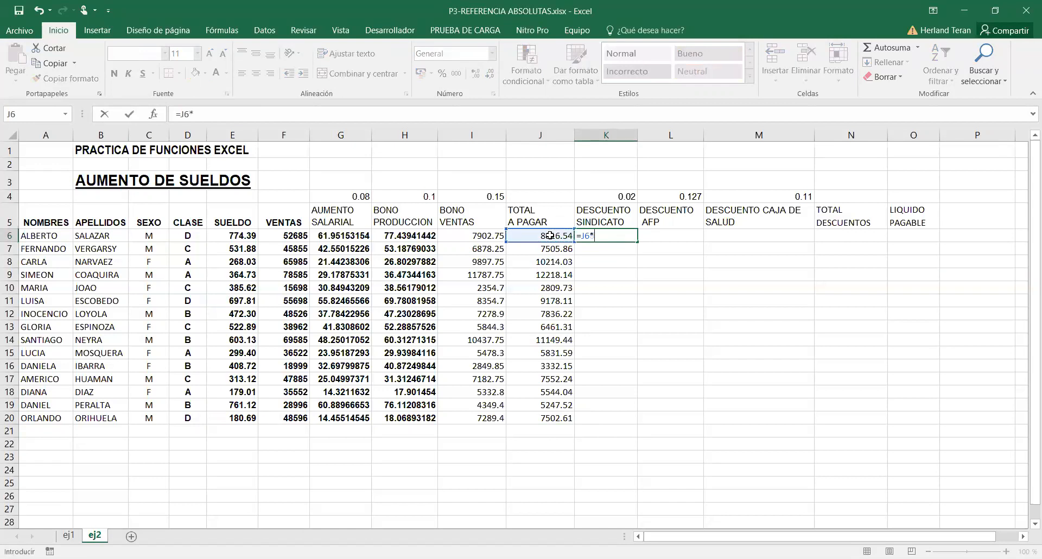
click(626, 196)
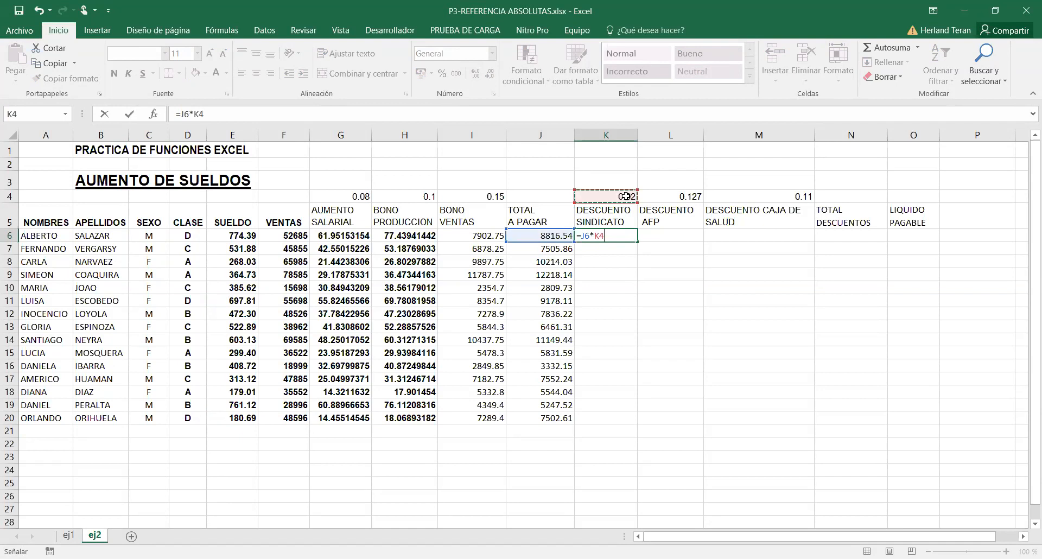
key(F4)
key(Return)
click(624, 235)
drag(638, 242, 628, 422)
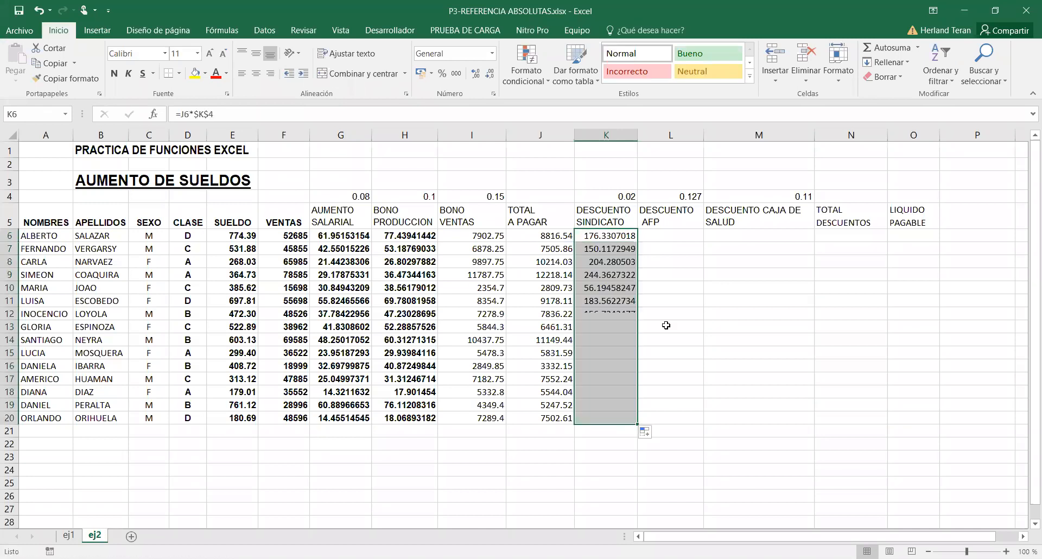
Step: Calculate DESCUENTO AFP in L6 with the formula =J6*$L$4
click(675, 234)
text(=)
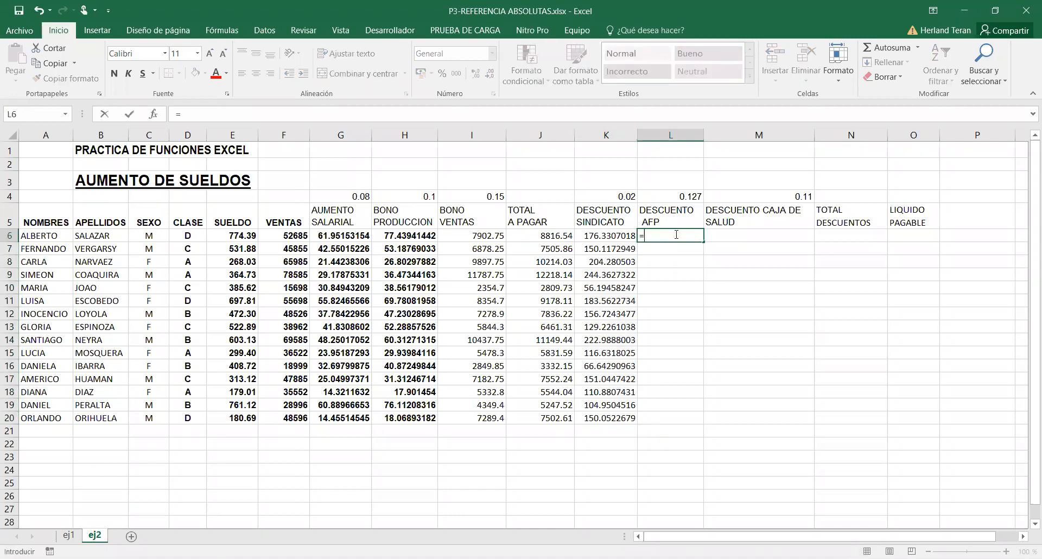
click(558, 235)
text(*)
click(662, 197)
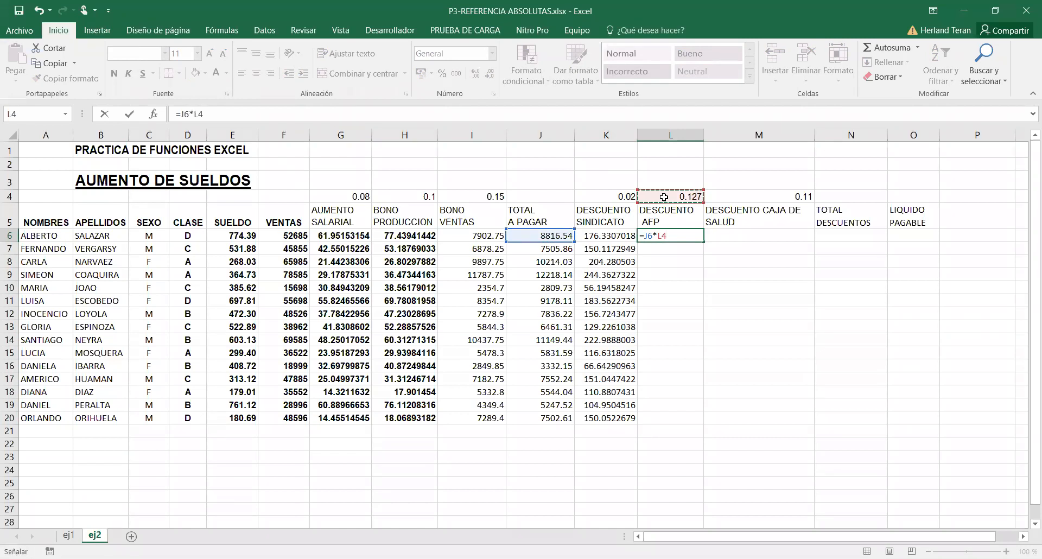
key(F4)
key(Return)
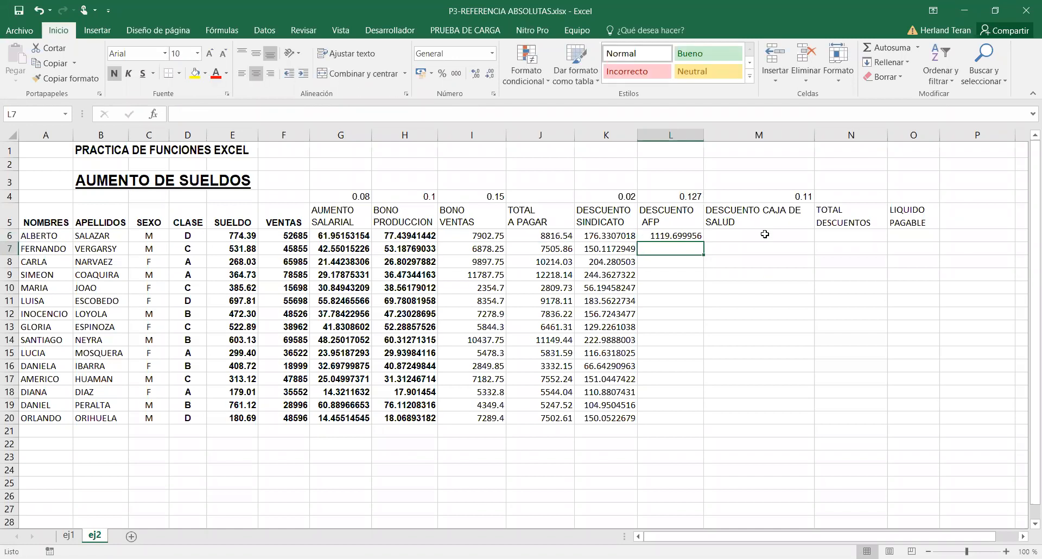
Step: Calculate DESCUENTO CAJA DE SALUD in M6 with the formula =J6*$M$4
click(772, 237)
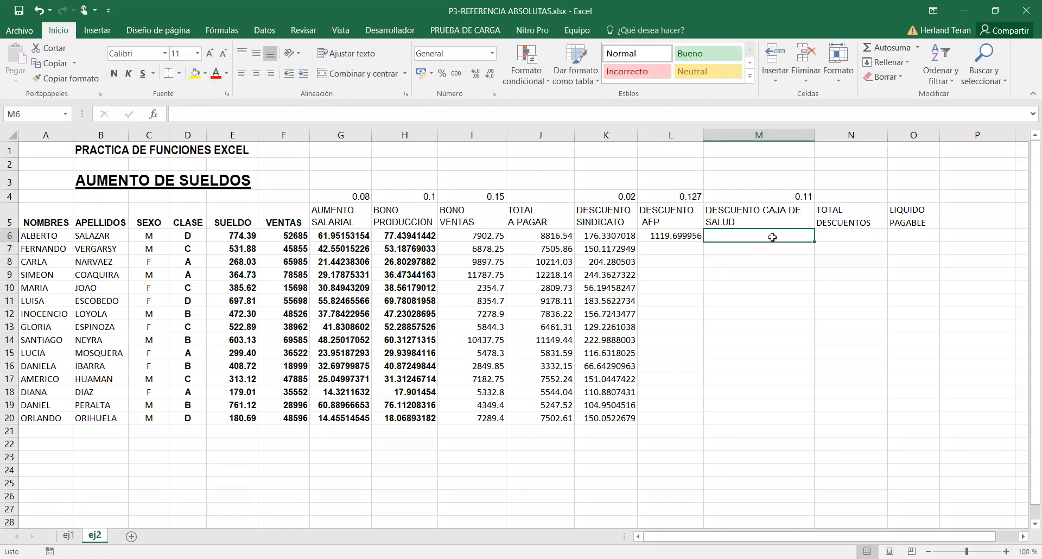
text(=)
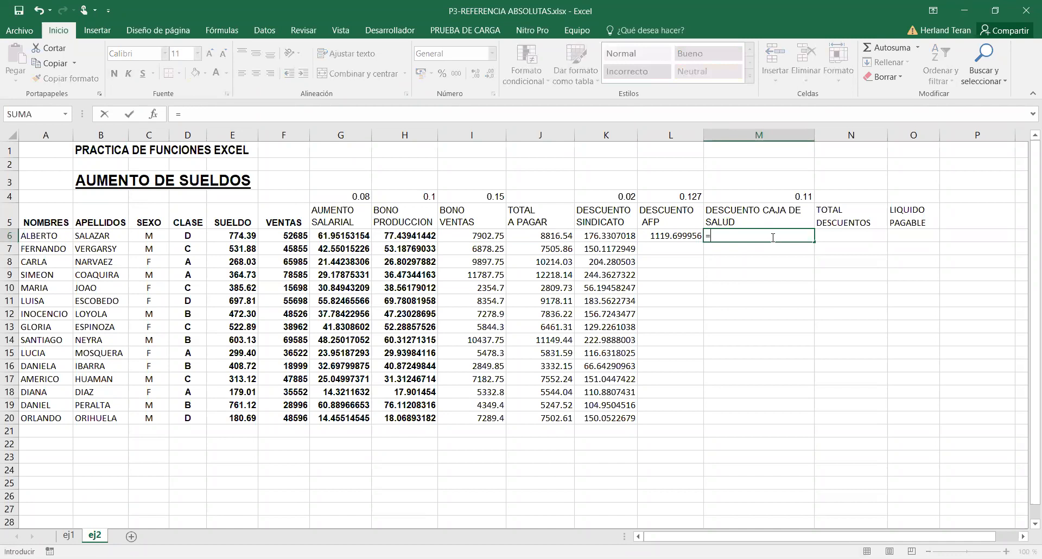
click(547, 234)
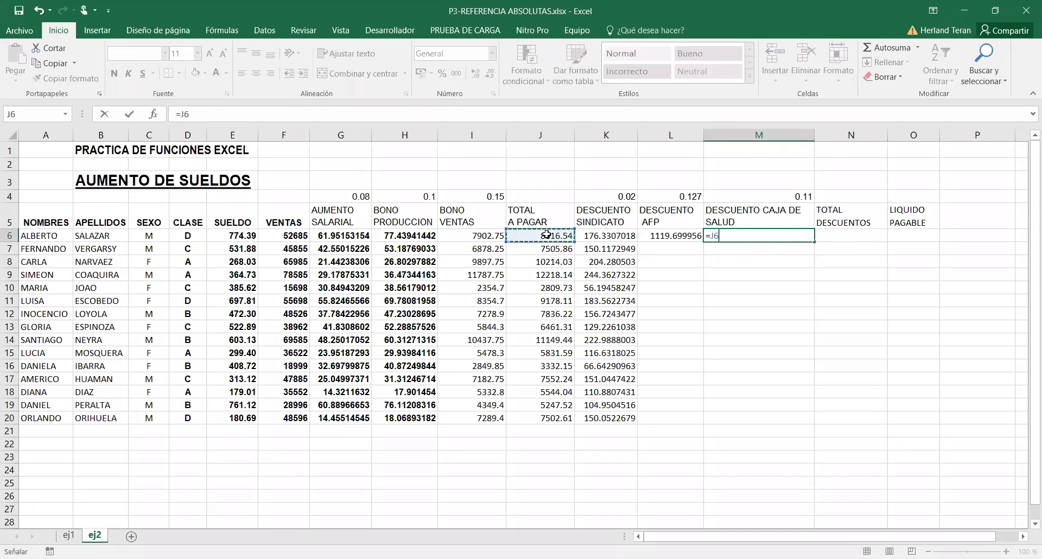
text(*)
click(785, 198)
key(F4)
click(793, 252)
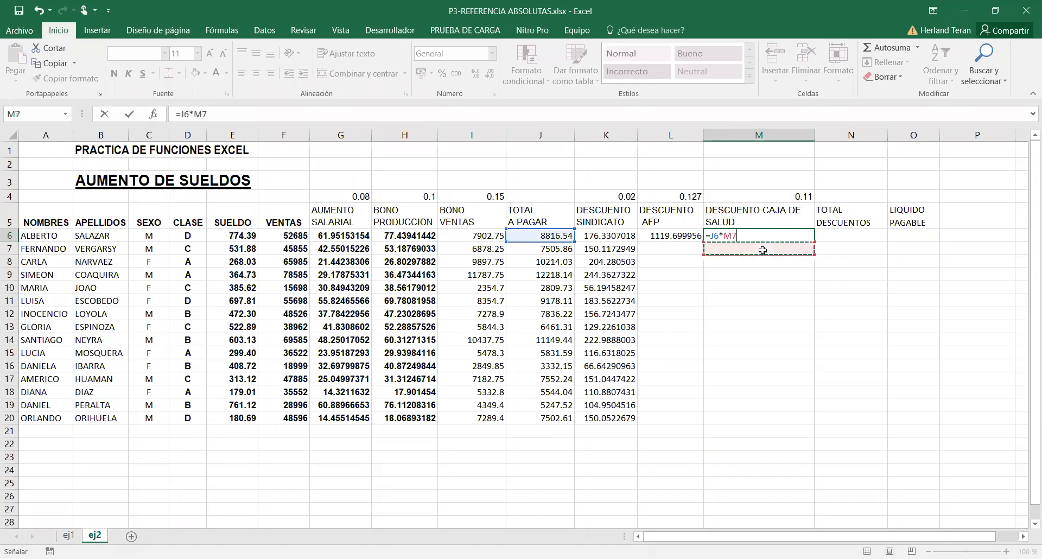
click(786, 194)
key(F4)
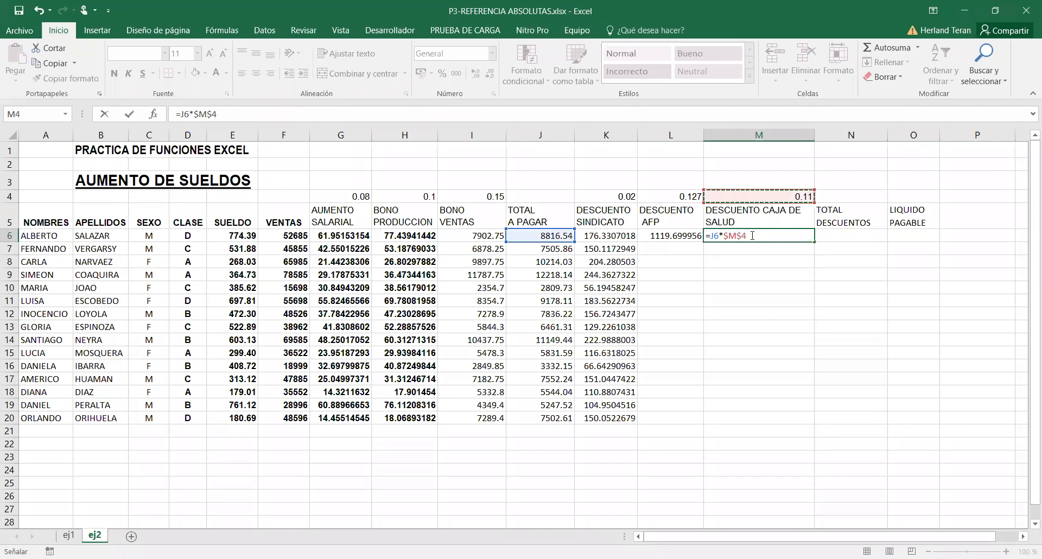
key(Return)
Step: Calculate TOTAL DESCUENTOS in N6 by summing the three discounts with =SUMA(K6:M6)
click(838, 236)
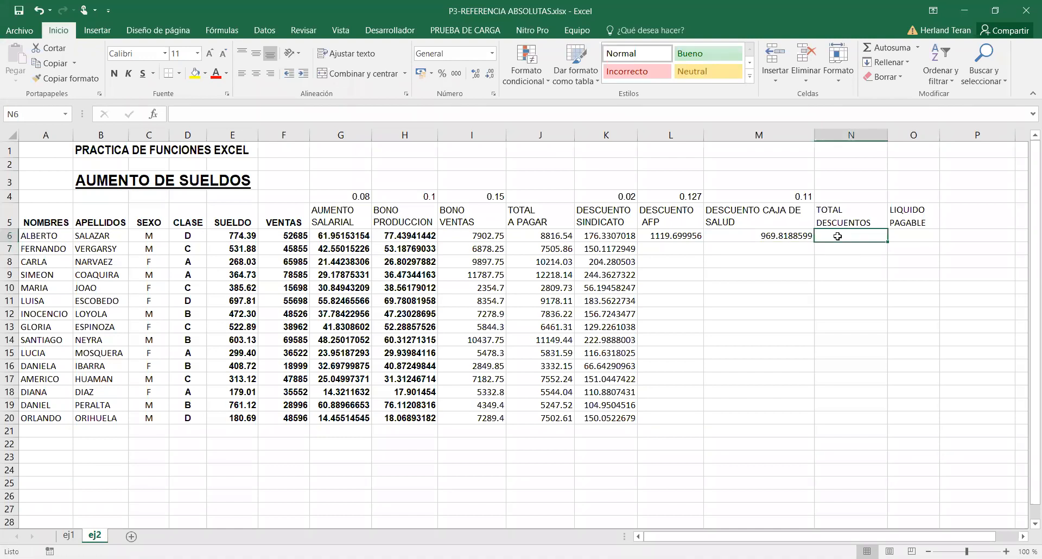
text(=)
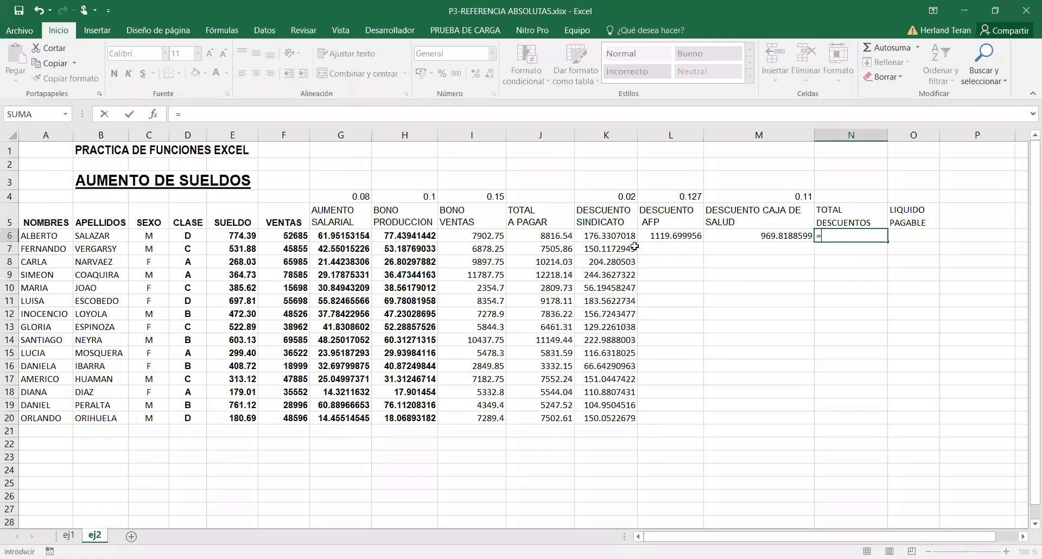
key(Escape)
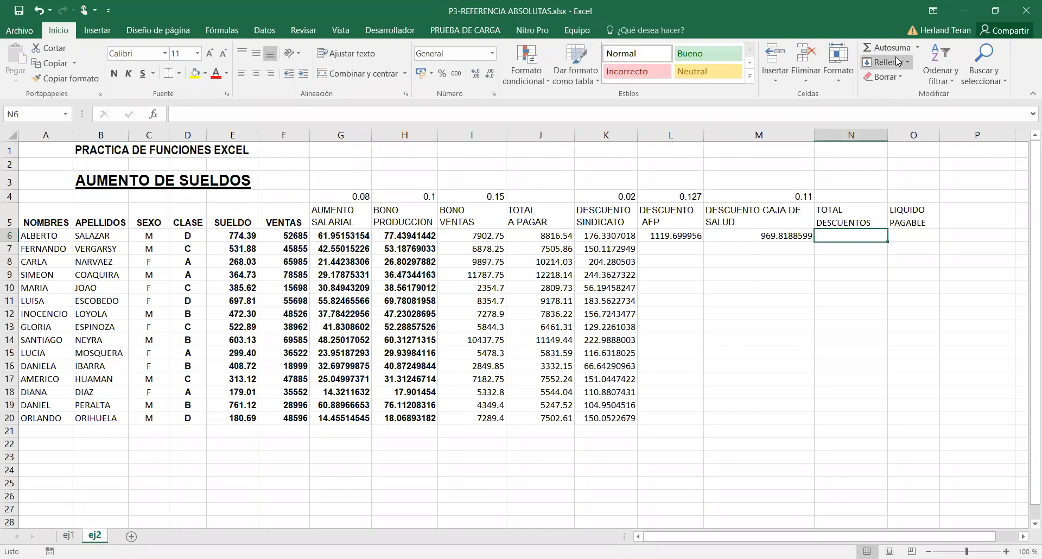
click(917, 48)
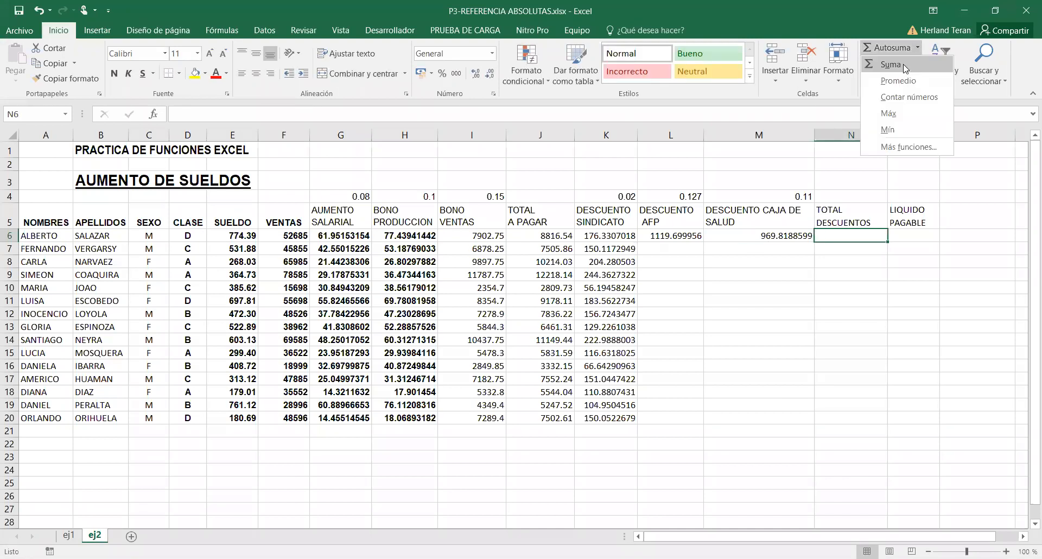
click(893, 65)
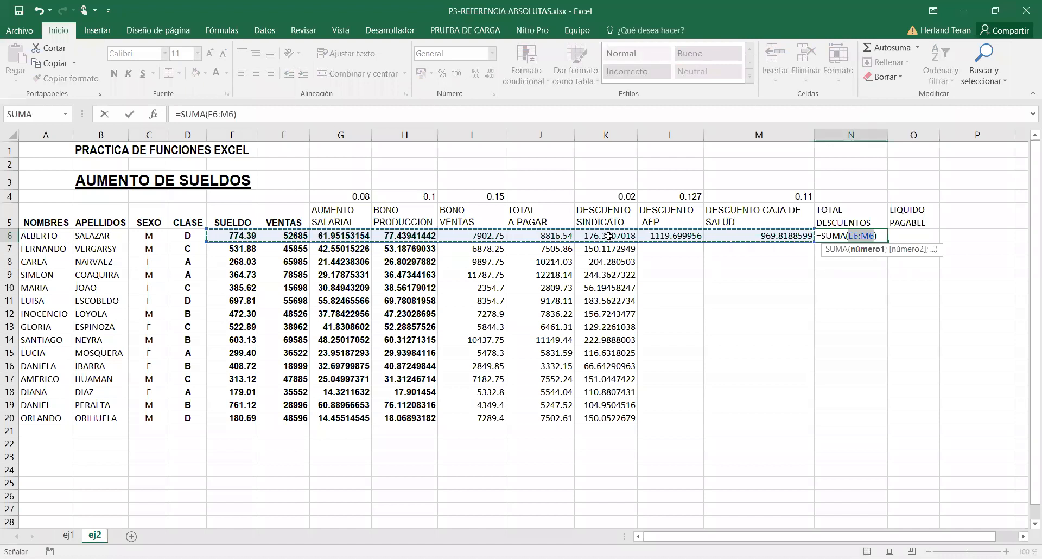
click(609, 236)
shift+click(749, 236)
key(Return)
click(848, 235)
Step: Calculate LIQUIDO PAGABLE in O6 with the formula =J6-N6 and fill L6:O6 down to row 20
click(906, 232)
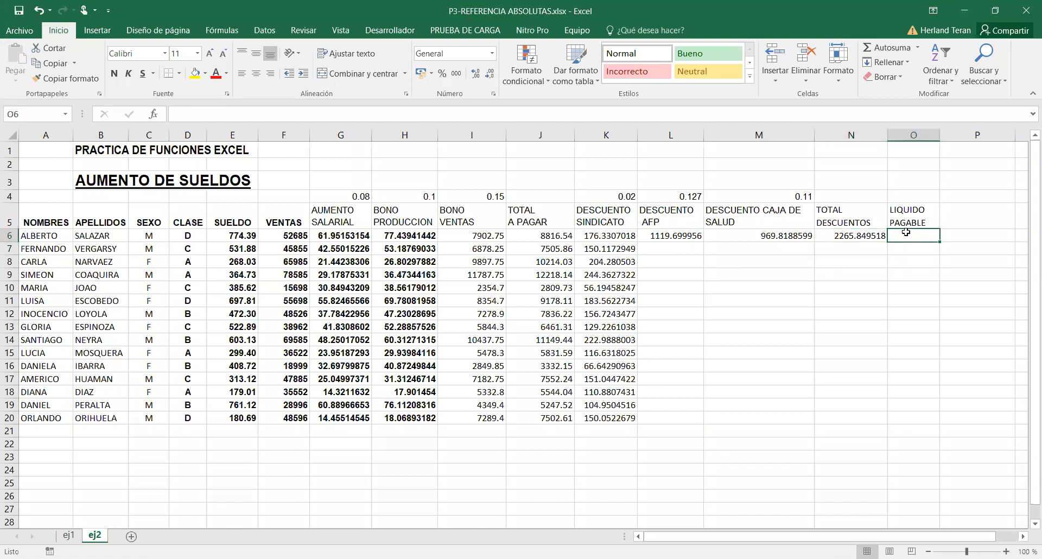
text(=)
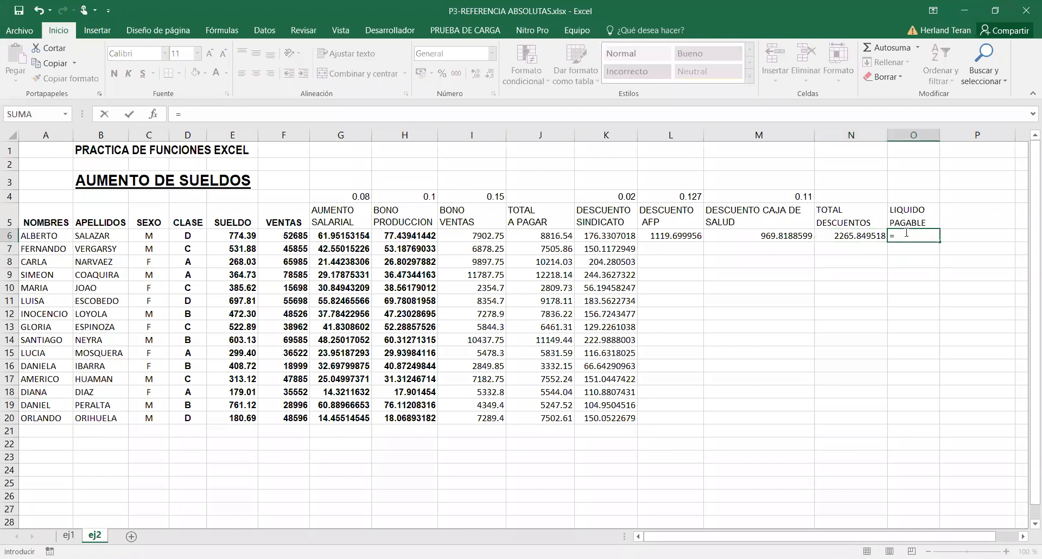
click(556, 236)
text(-)
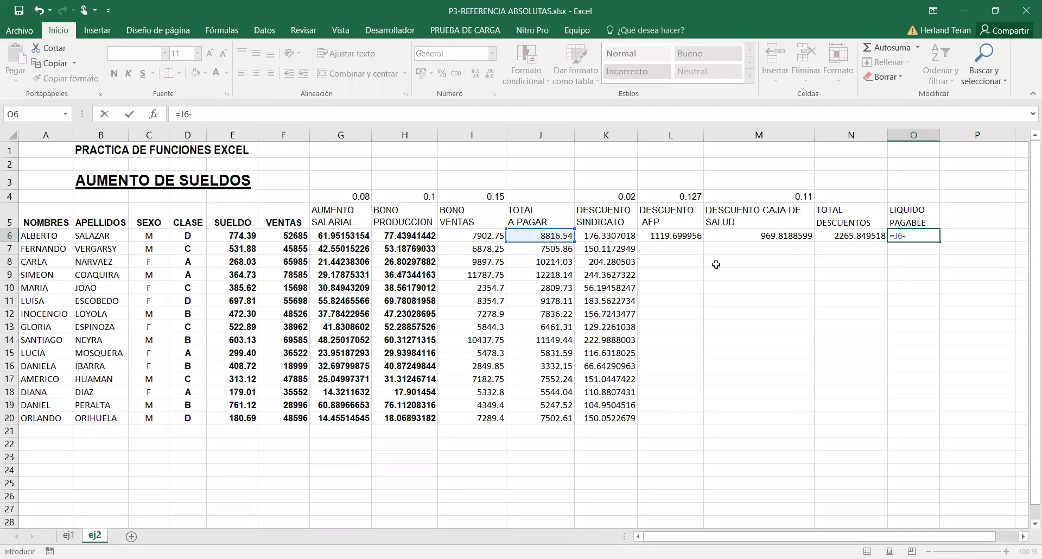
click(843, 236)
key(Return)
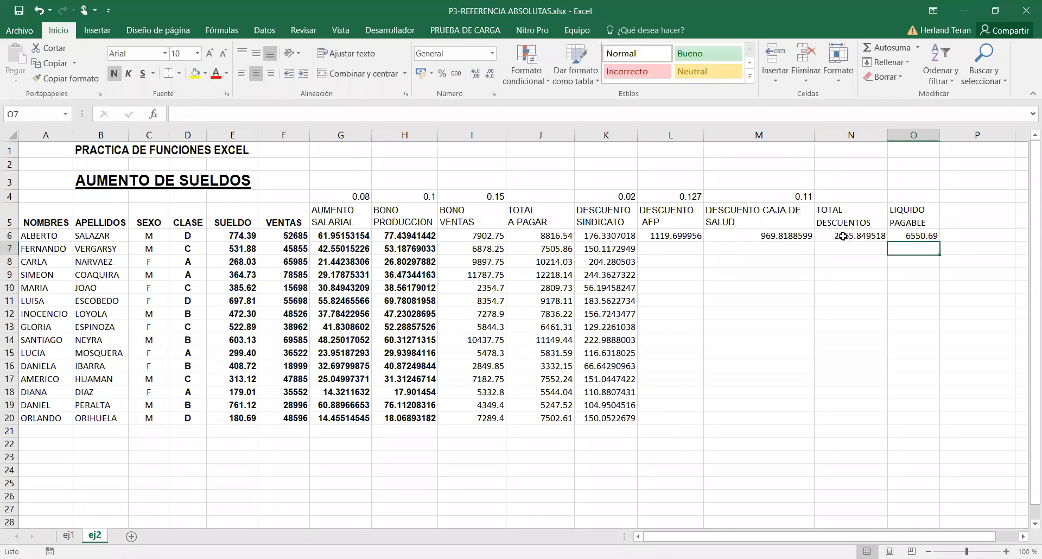
drag(675, 236, 938, 420)
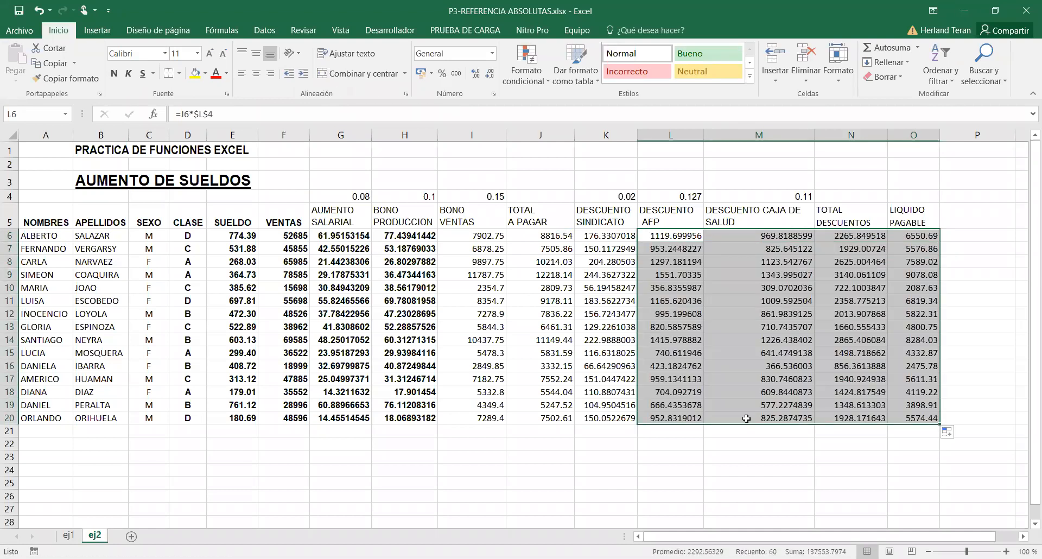
Step: Check the cell references in the filled formulas of L20, M20, N20 and O20
double_click(685, 417)
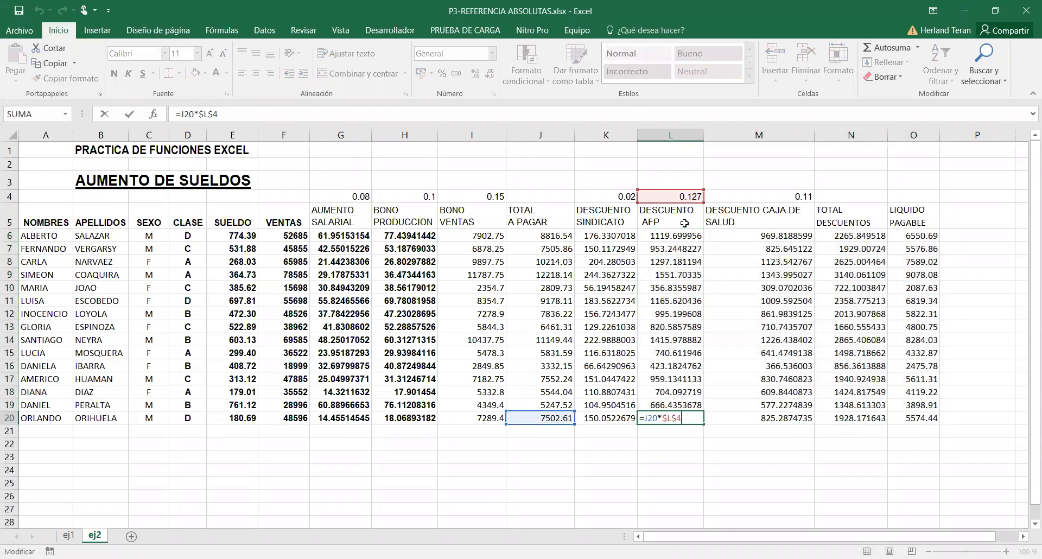
key(Return)
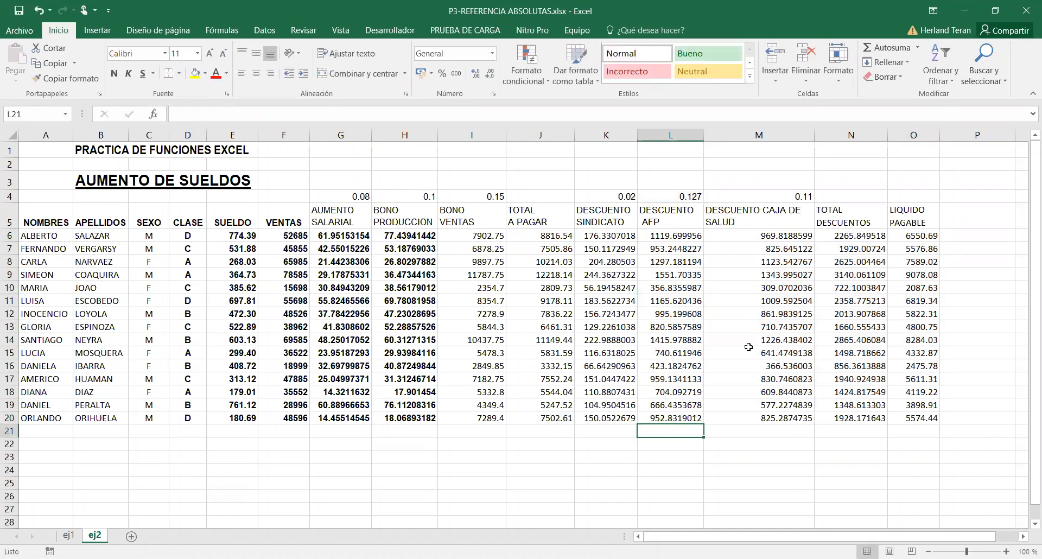
click(748, 423)
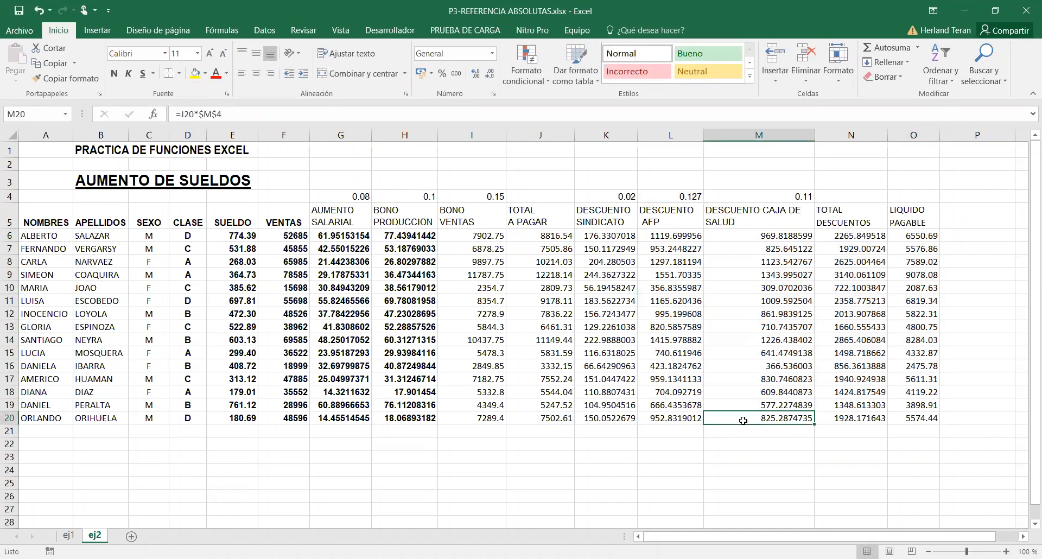
double_click(742, 418)
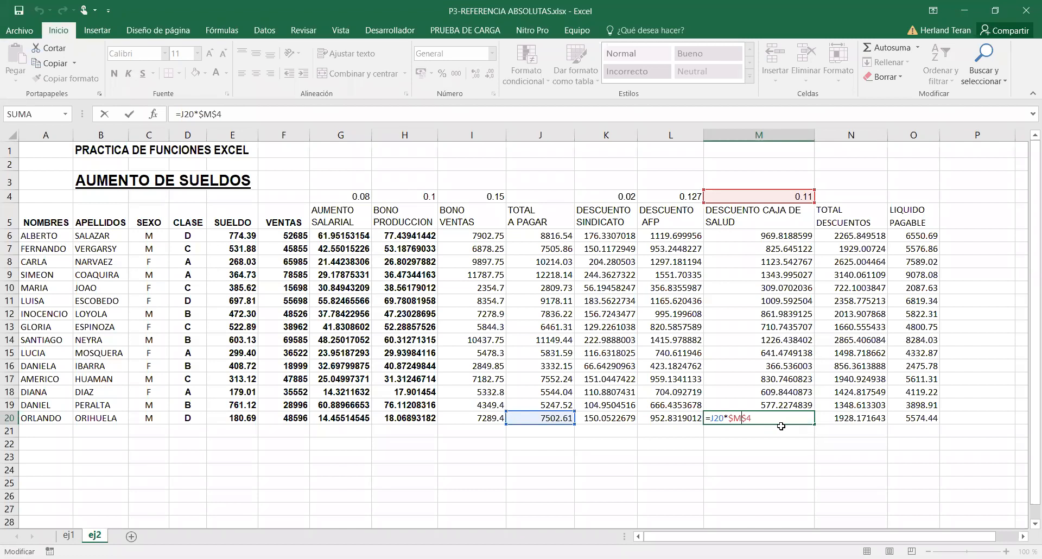
key(Return)
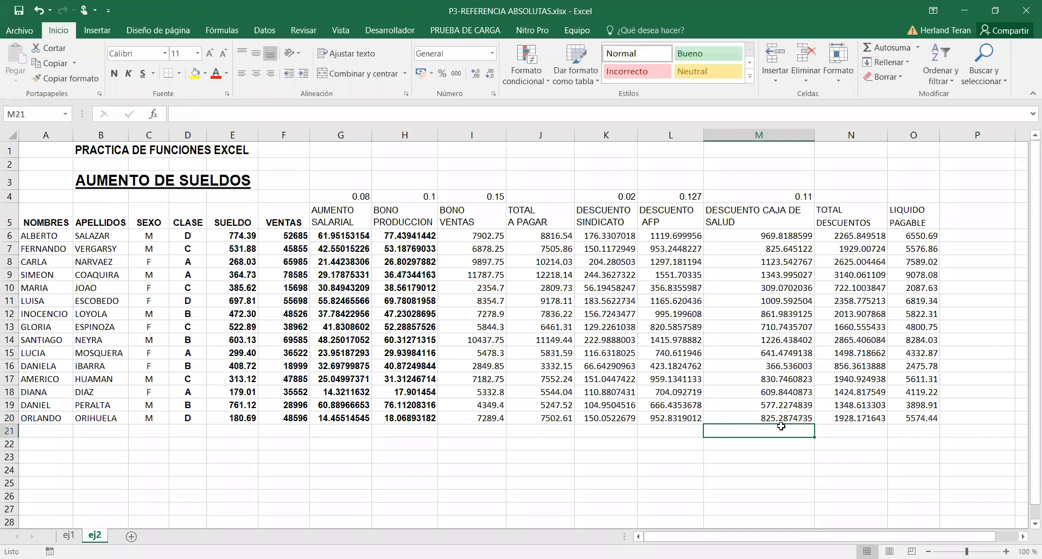
double_click(846, 417)
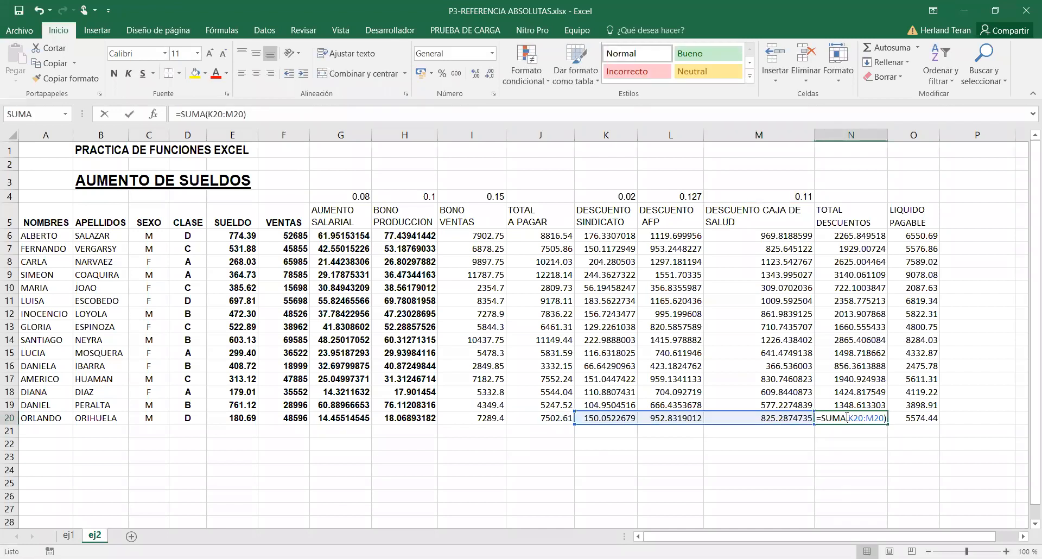
key(Escape)
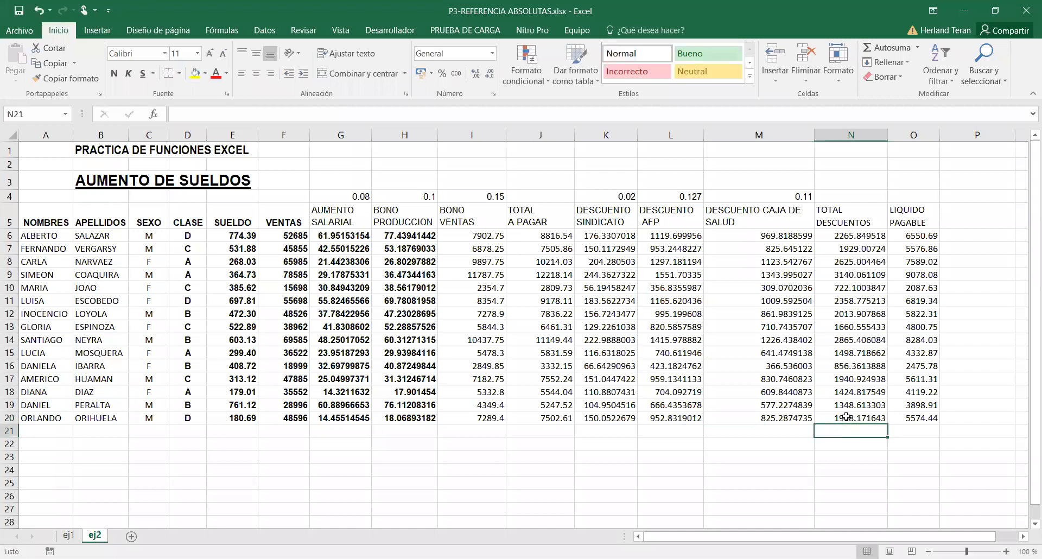
click(905, 416)
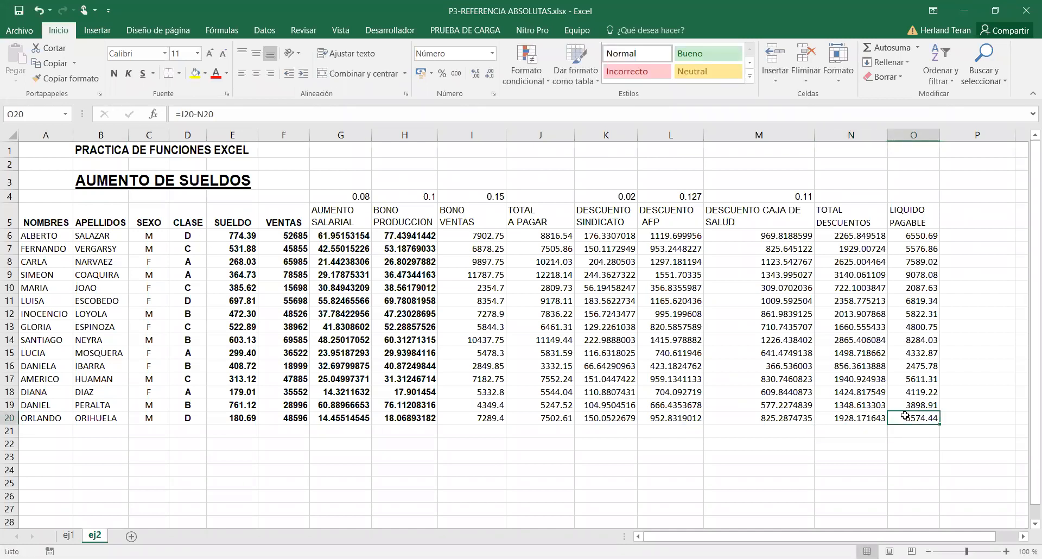
double_click(913, 418)
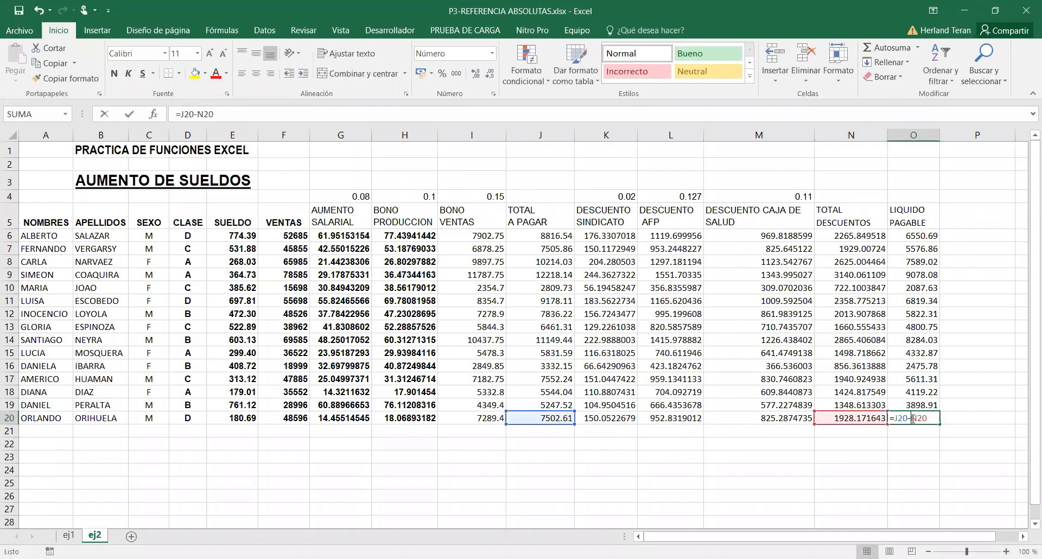
key(Return)
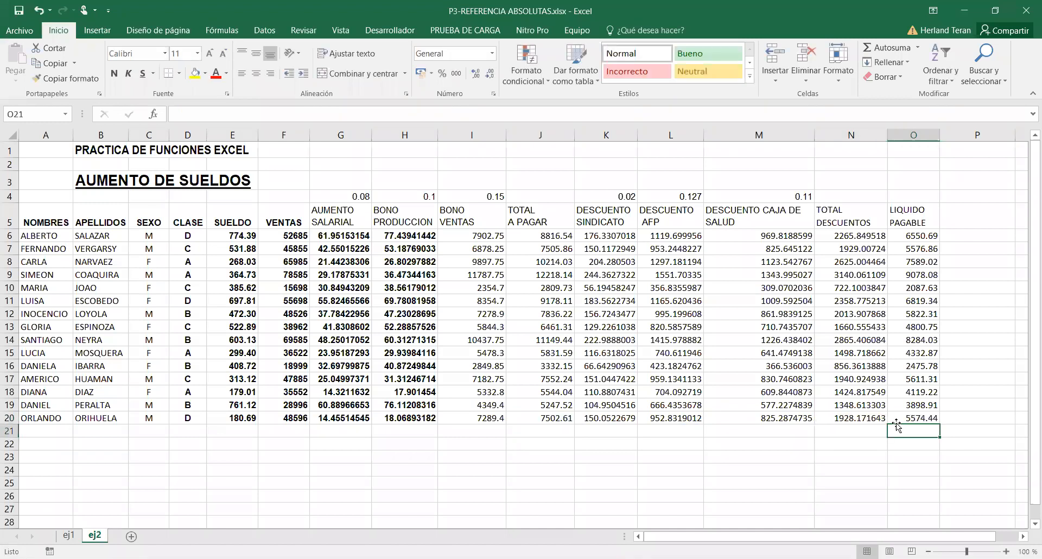
click(865, 437)
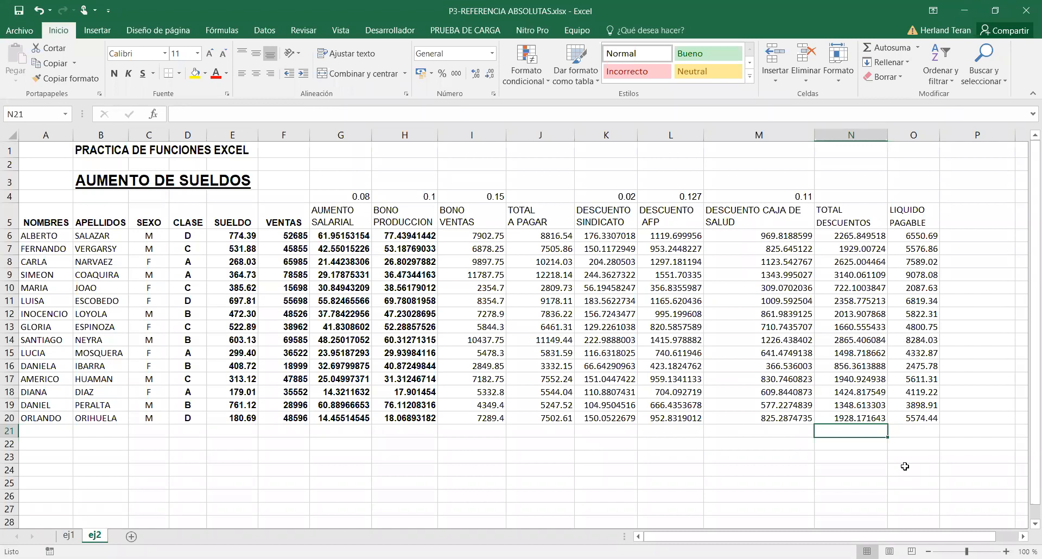
key(alt+Tab)
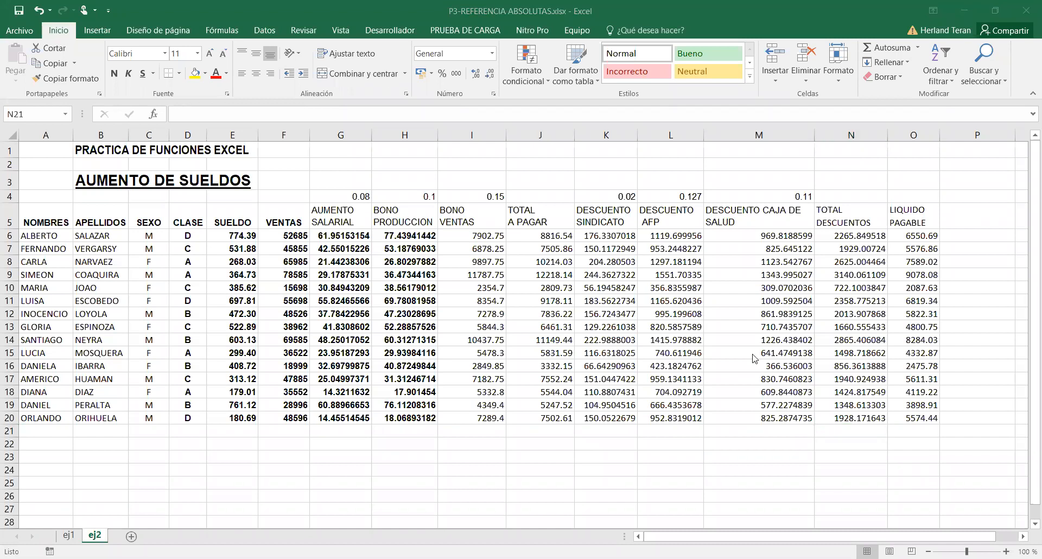